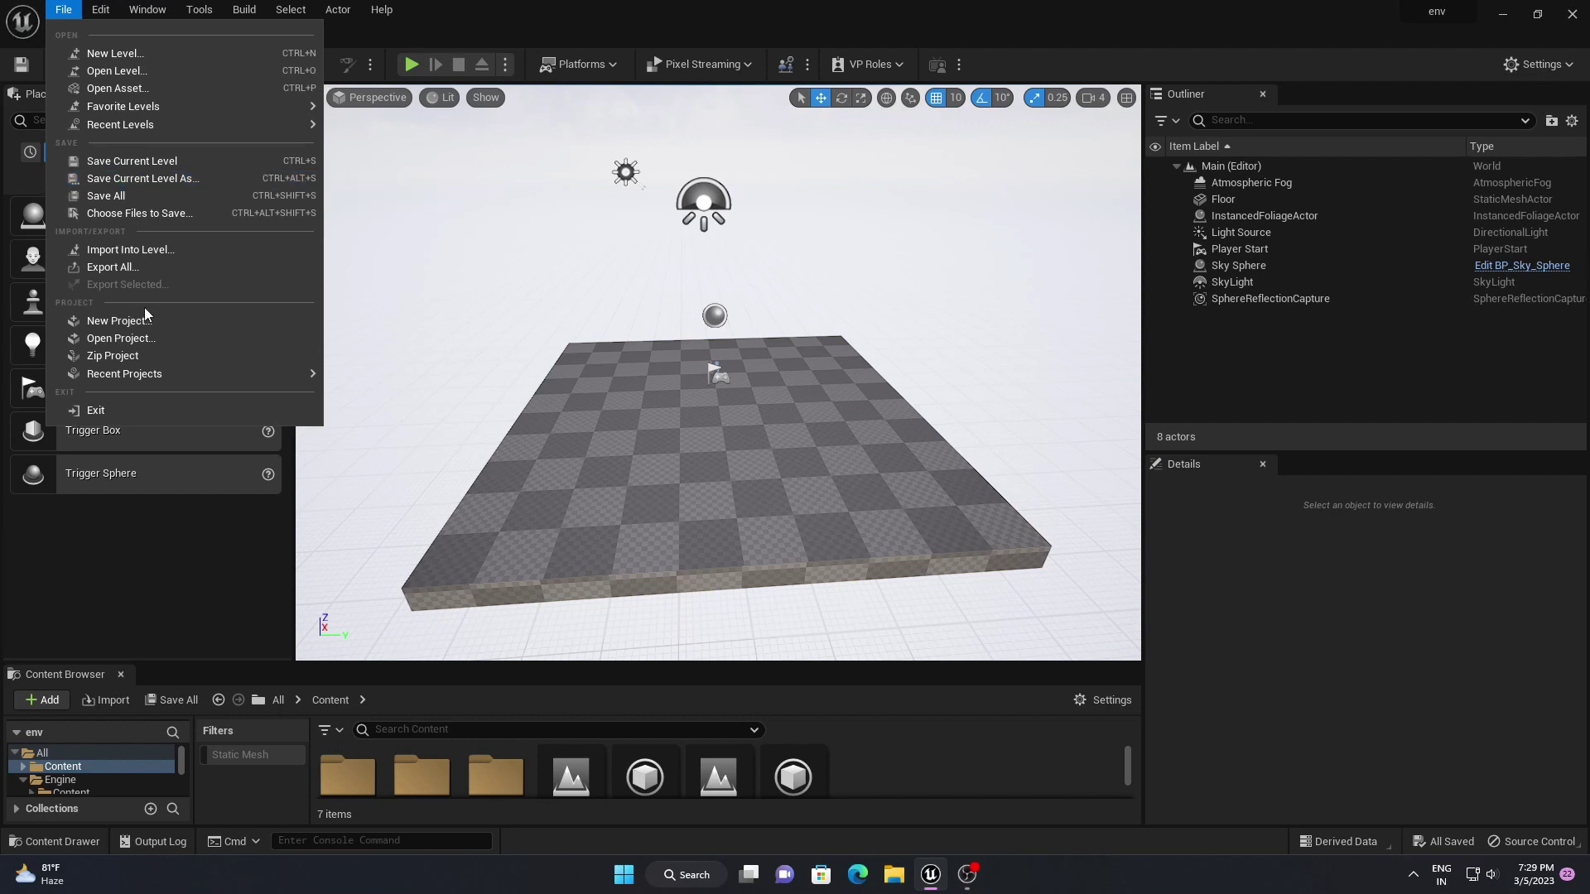
click(647, 96)
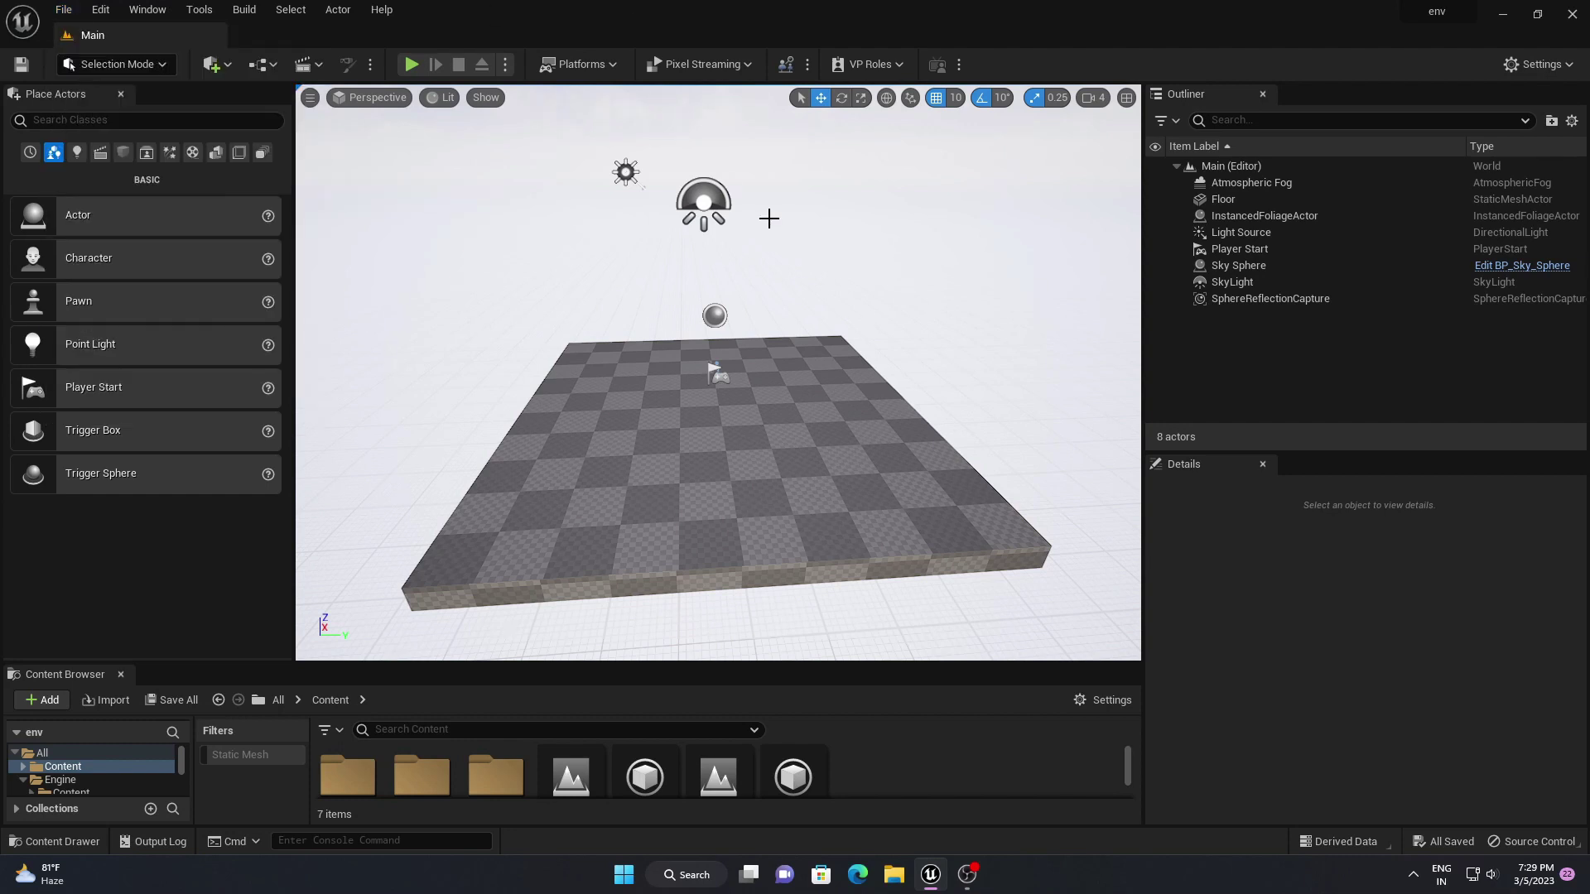
mouse_move(787, 227)
right_down()
mouse_move(751, 235)
mouse_move(770, 232)
right_up()
mouse_move(787, 227)
middle_down()
mouse_move(798, 190)
mouse_move(784, 227)
middle_up()
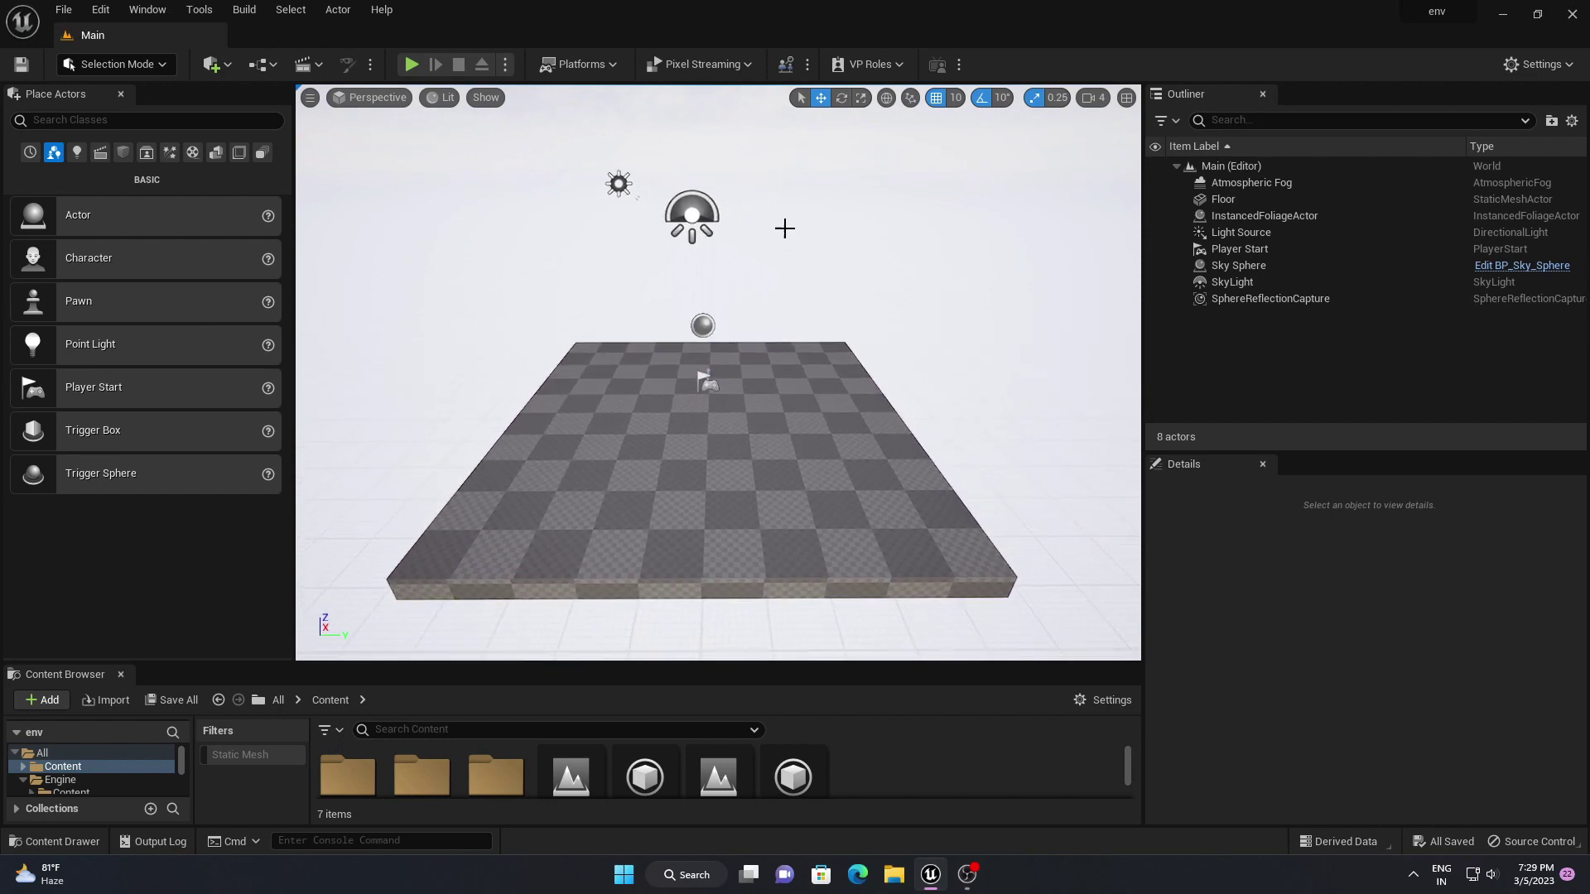
click(105, 10)
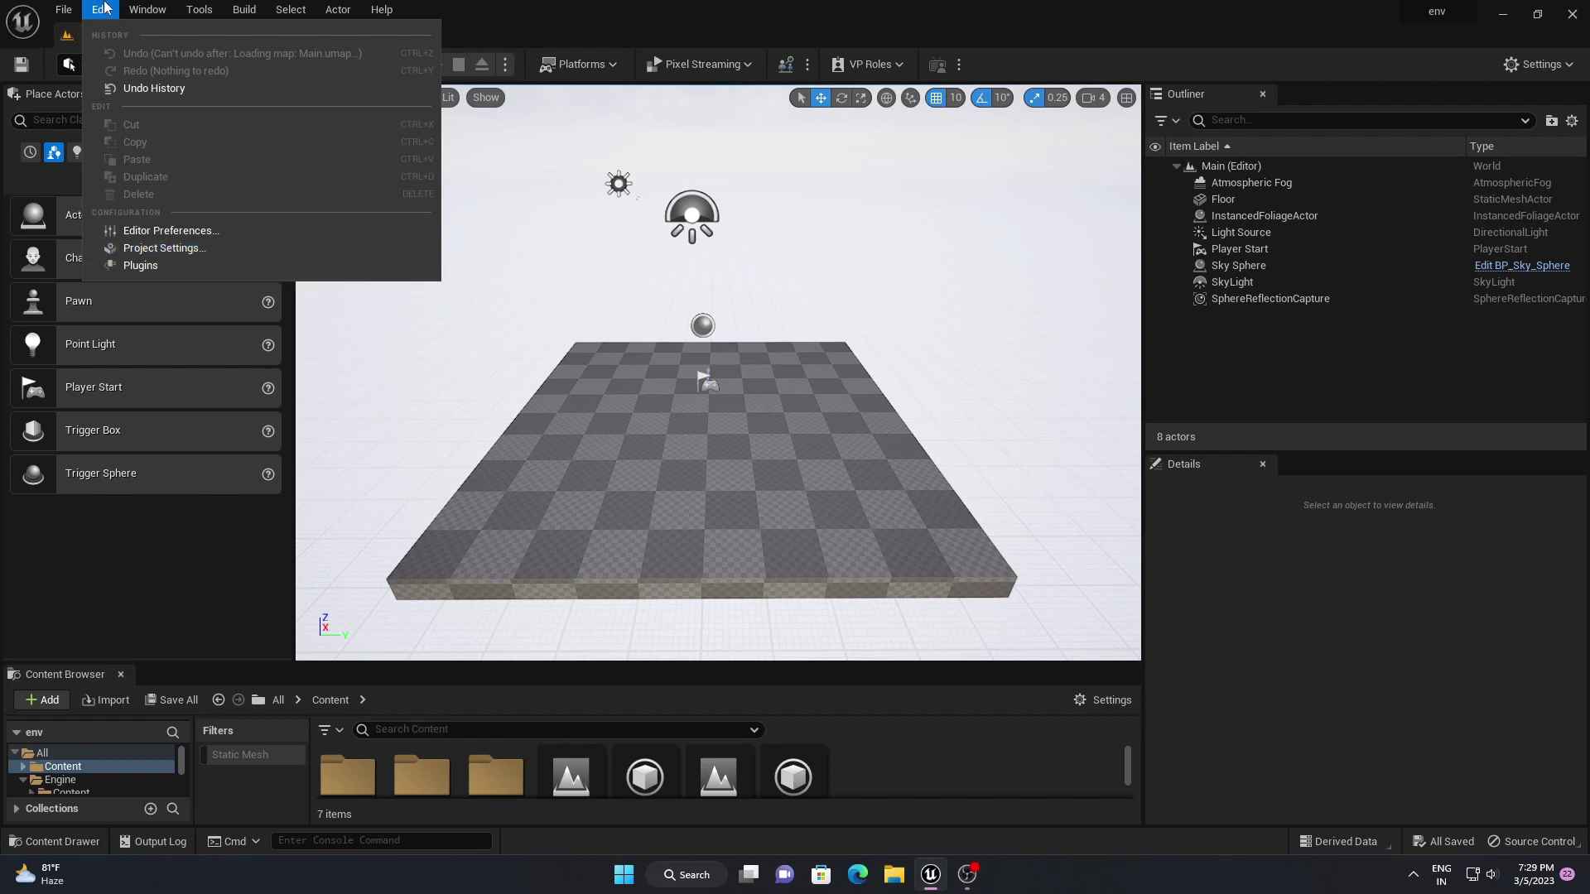
Close the Place Actors panel and reopen it
click(147, 9)
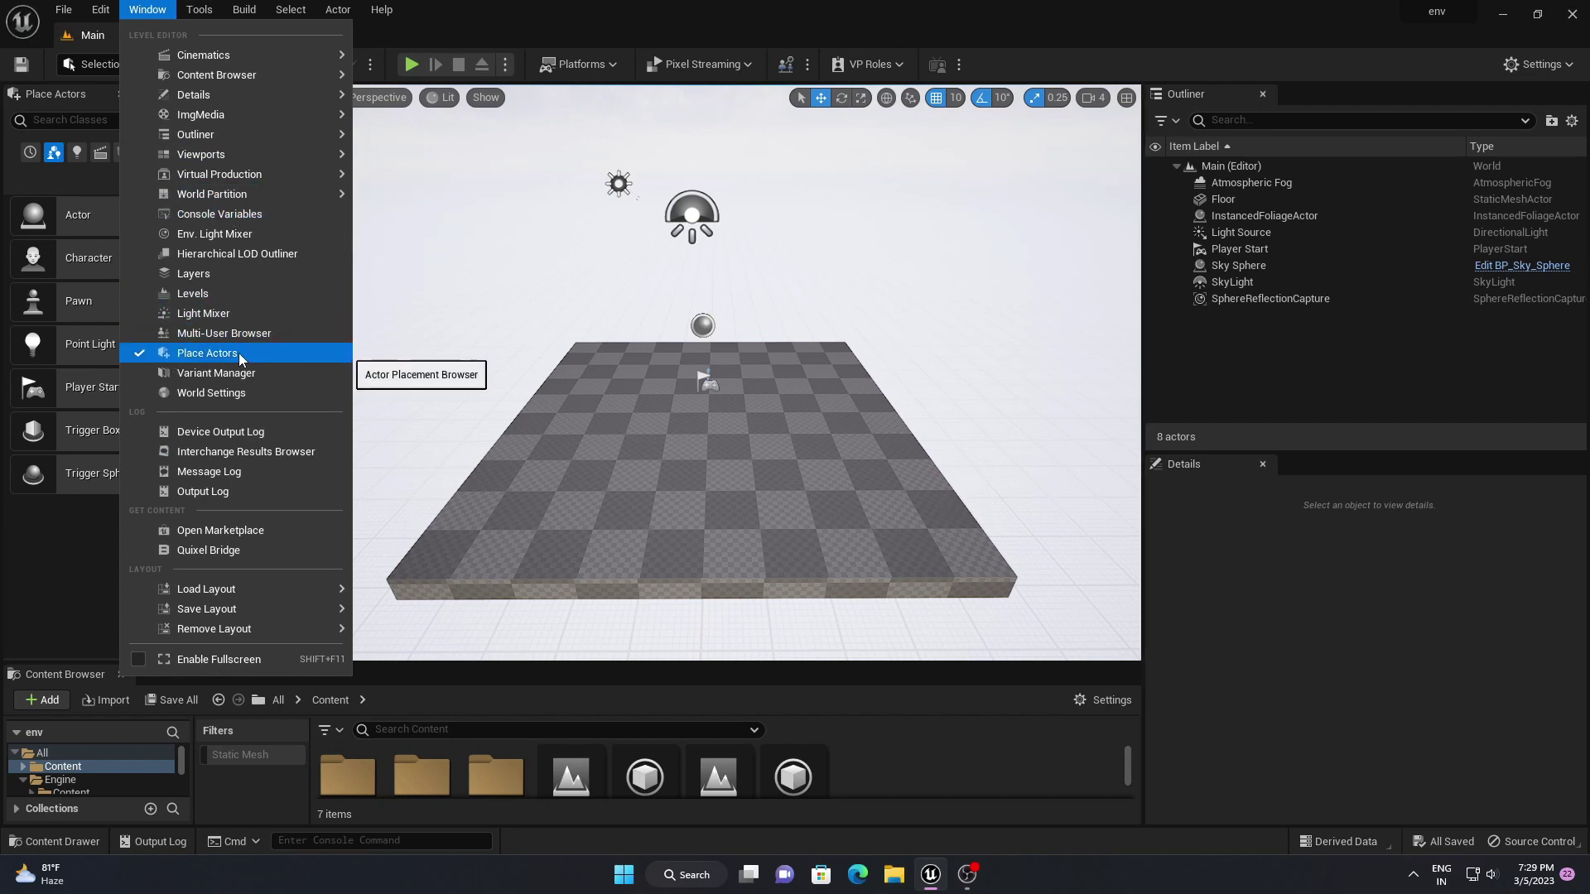
click(195, 354)
click(121, 94)
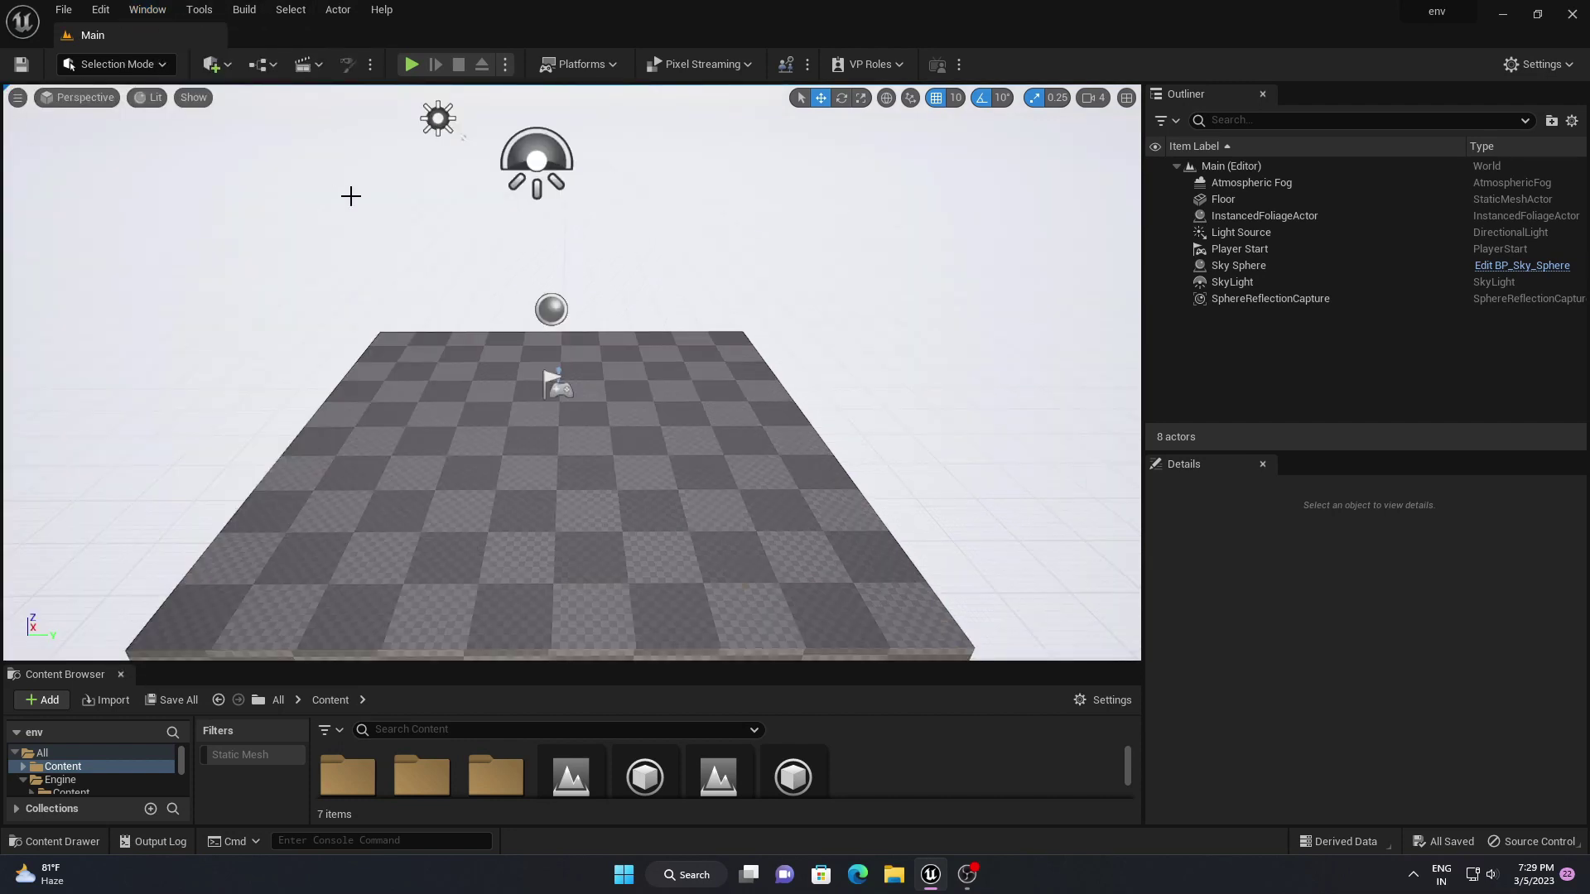
click(149, 10)
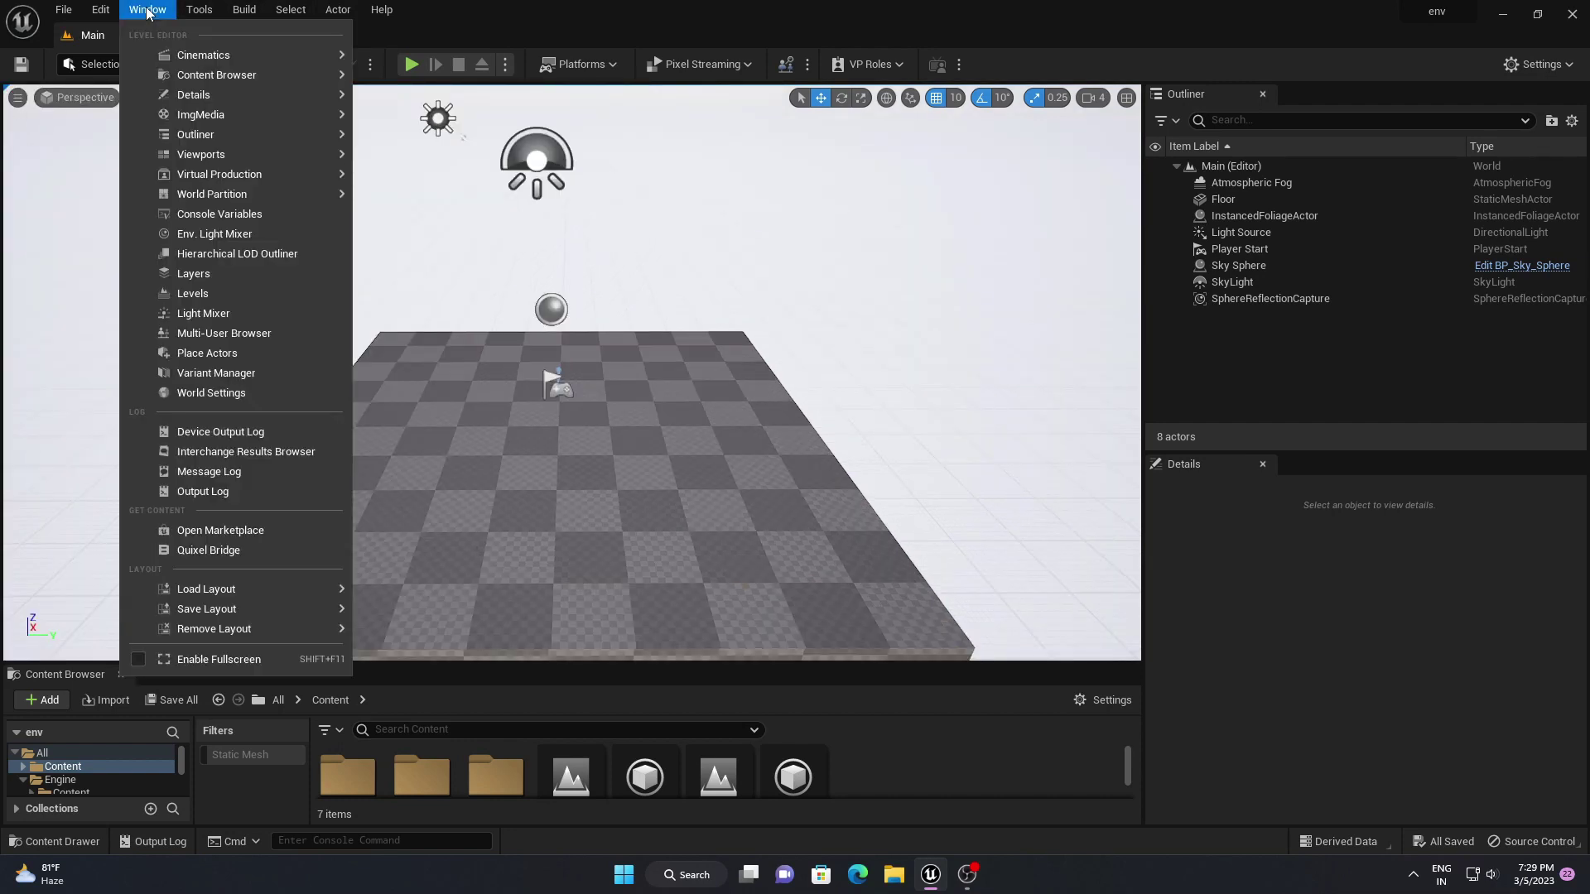
click(207, 353)
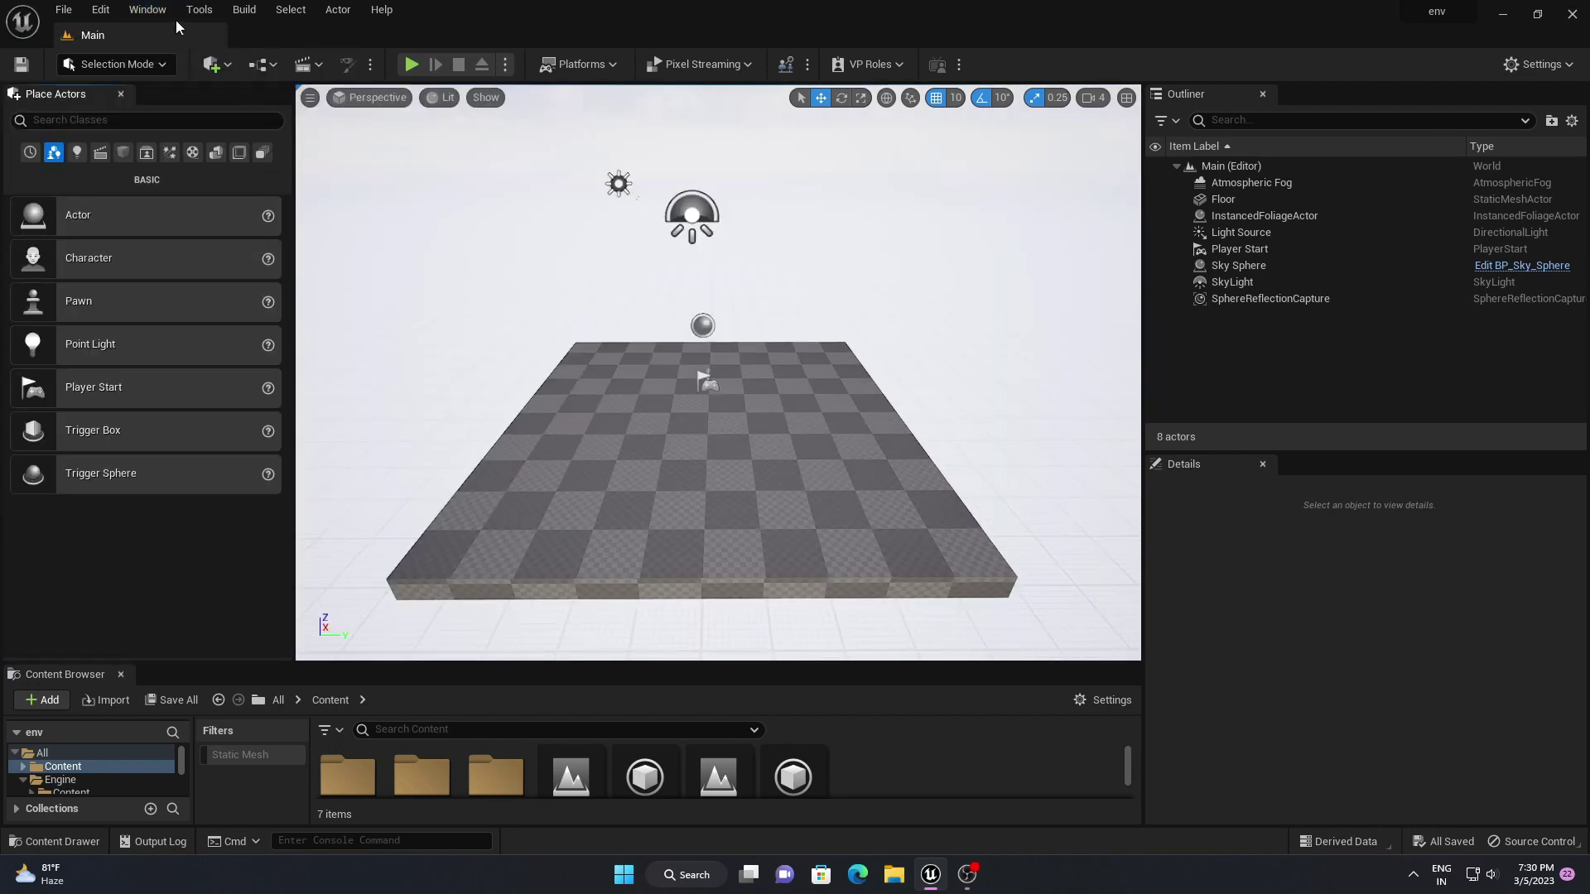
click(147, 8)
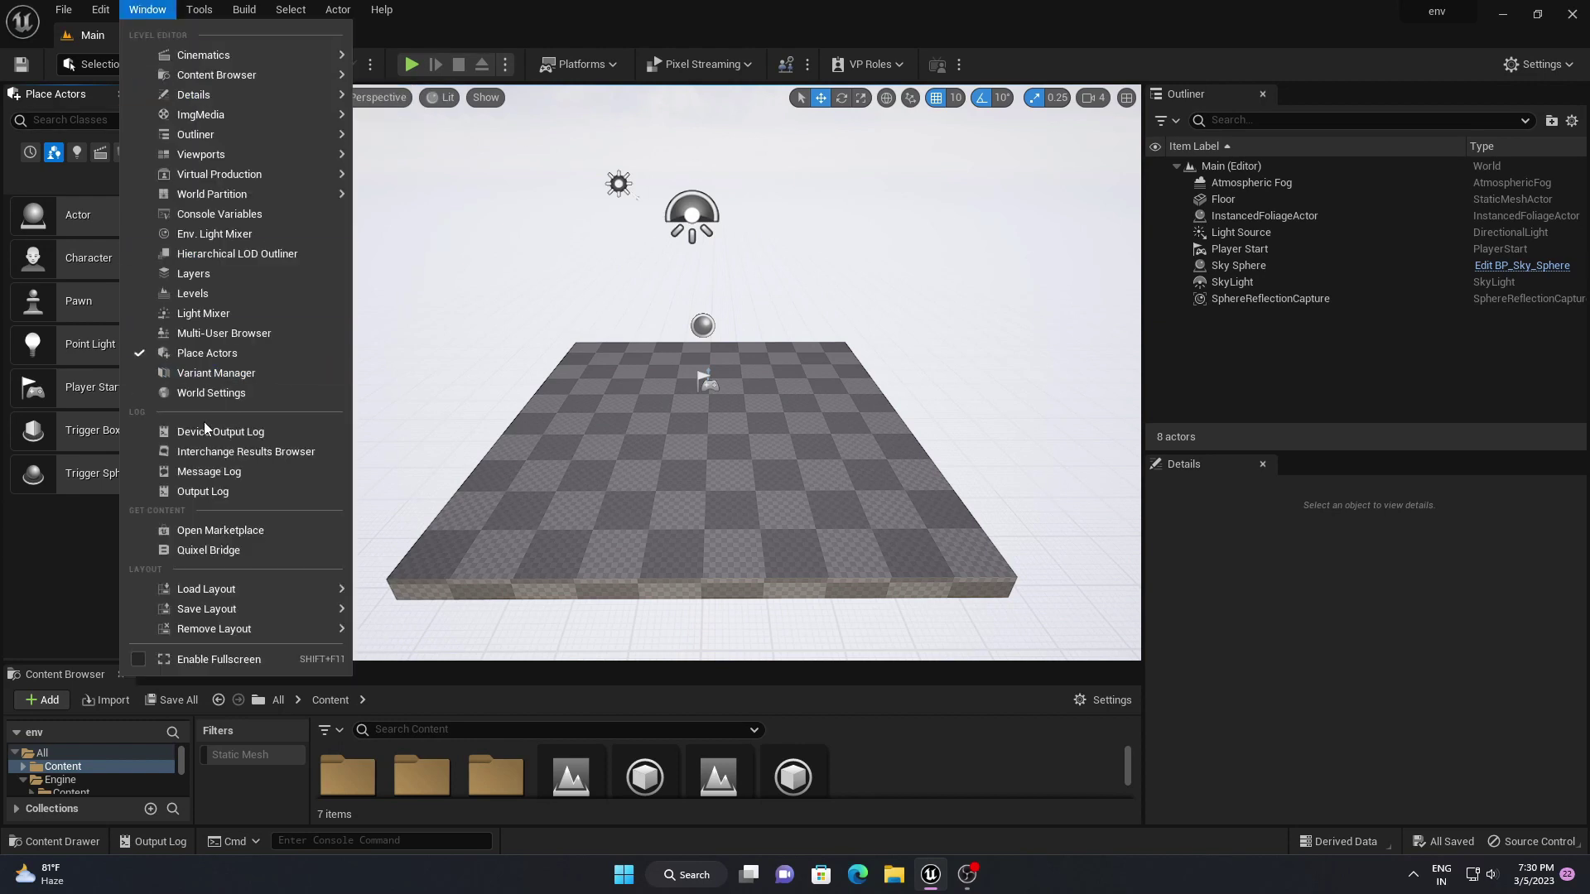
mouse_move(259, 76)
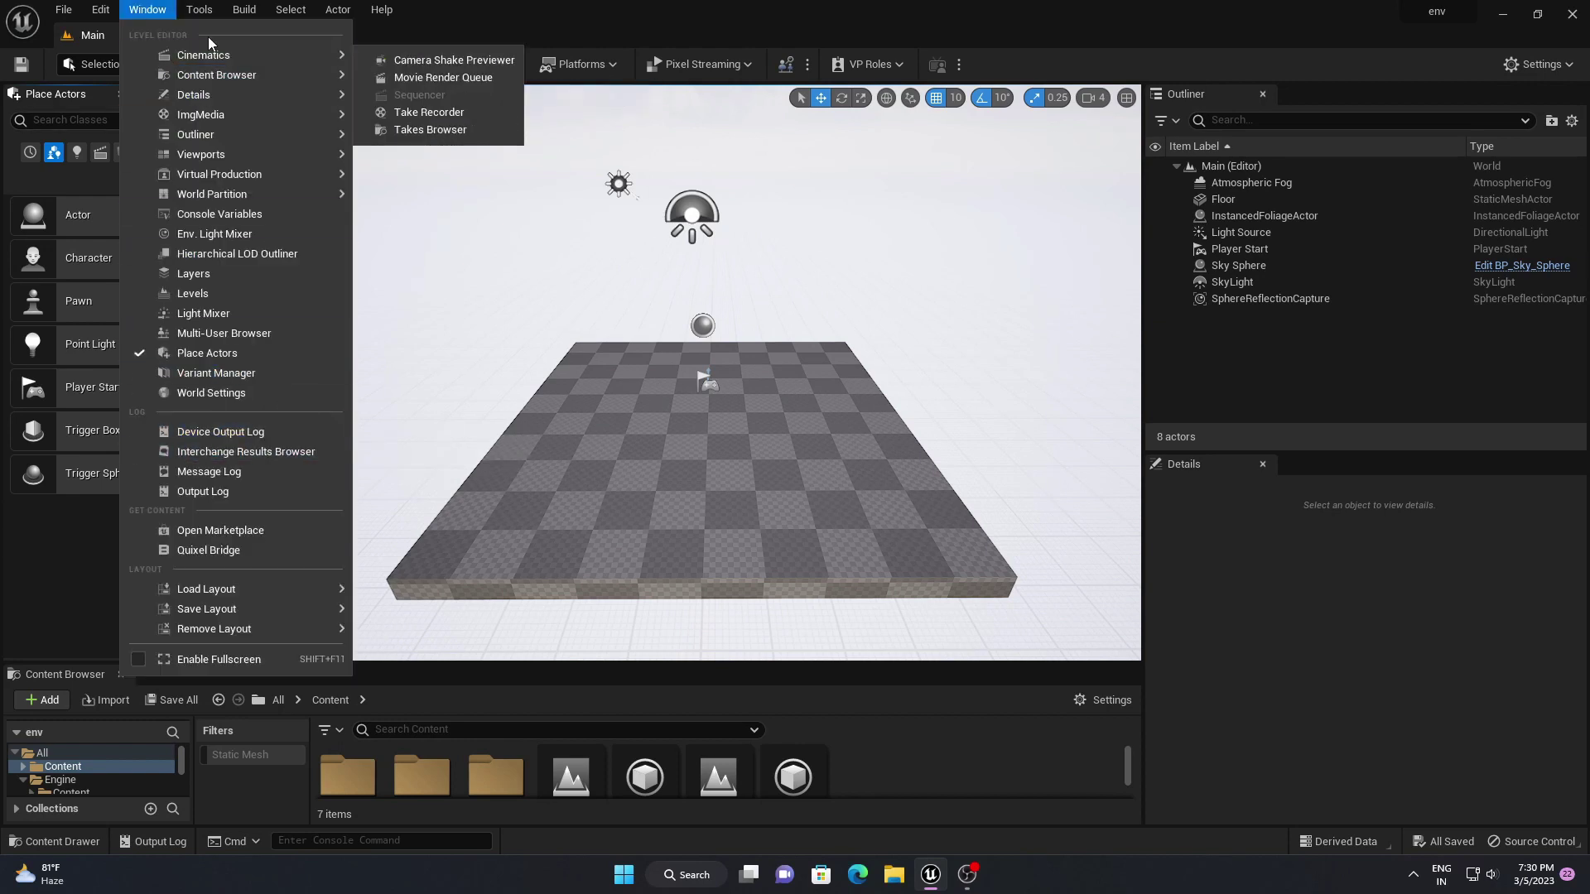
mouse_move(200, 12)
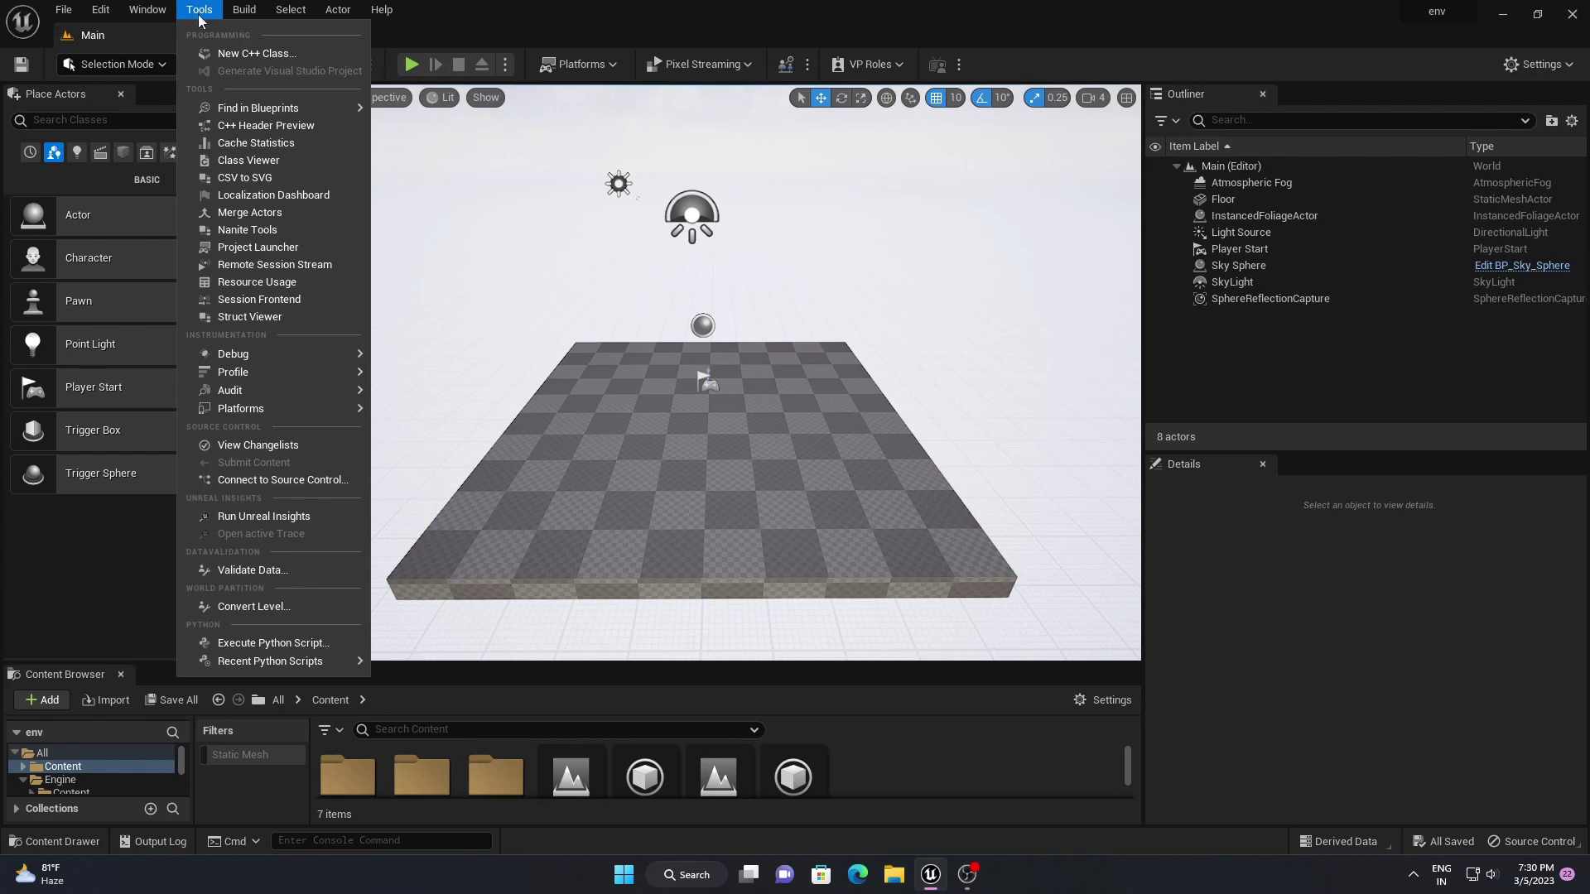
mouse_move(381, 8)
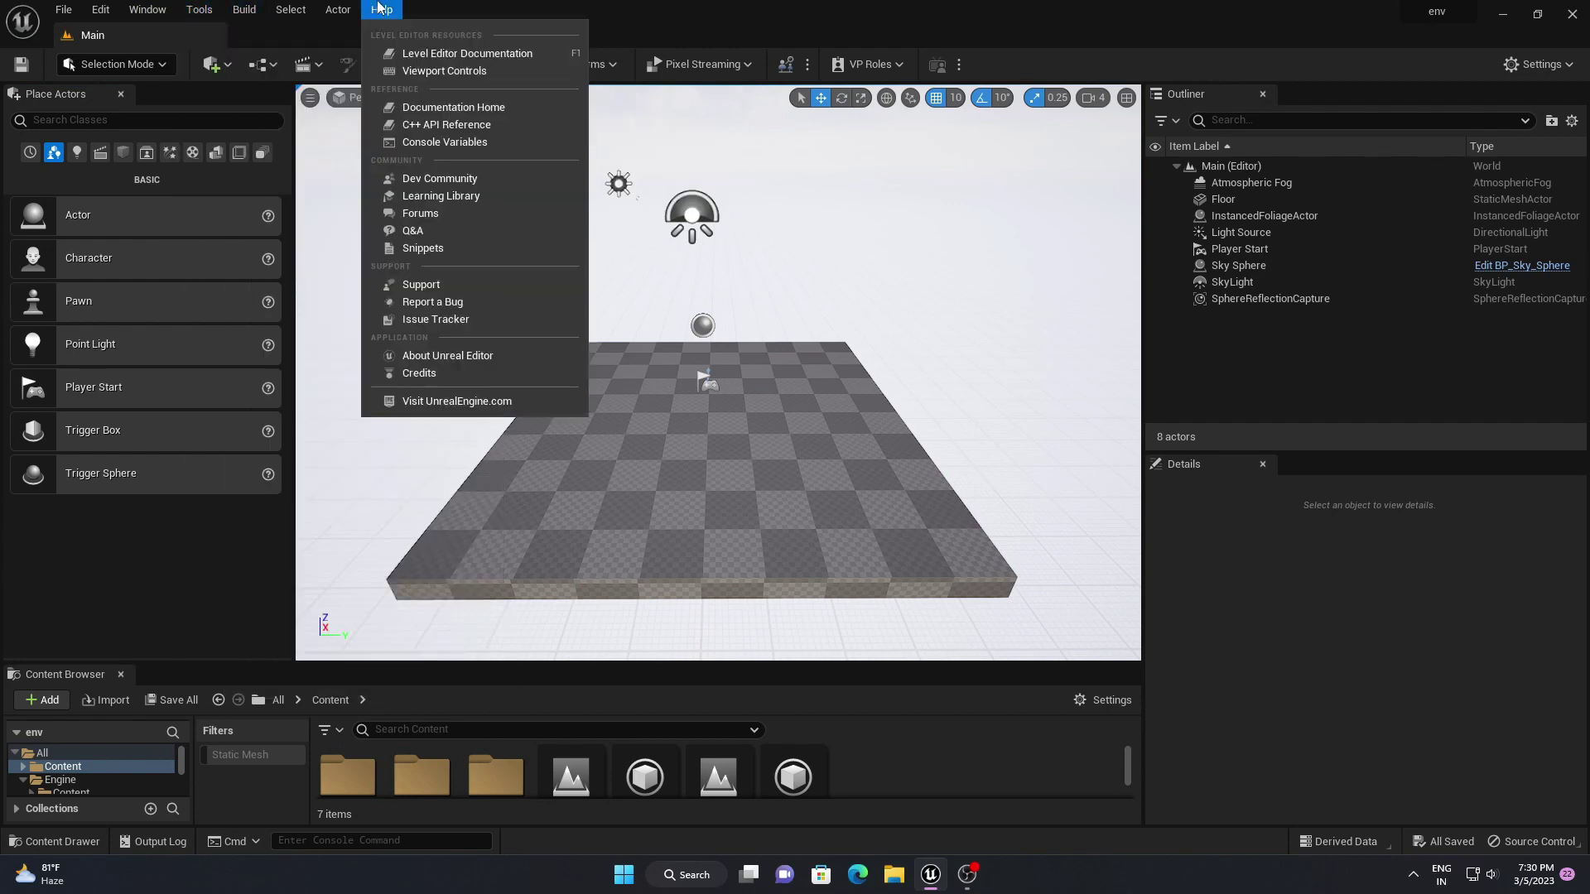
click(468, 7)
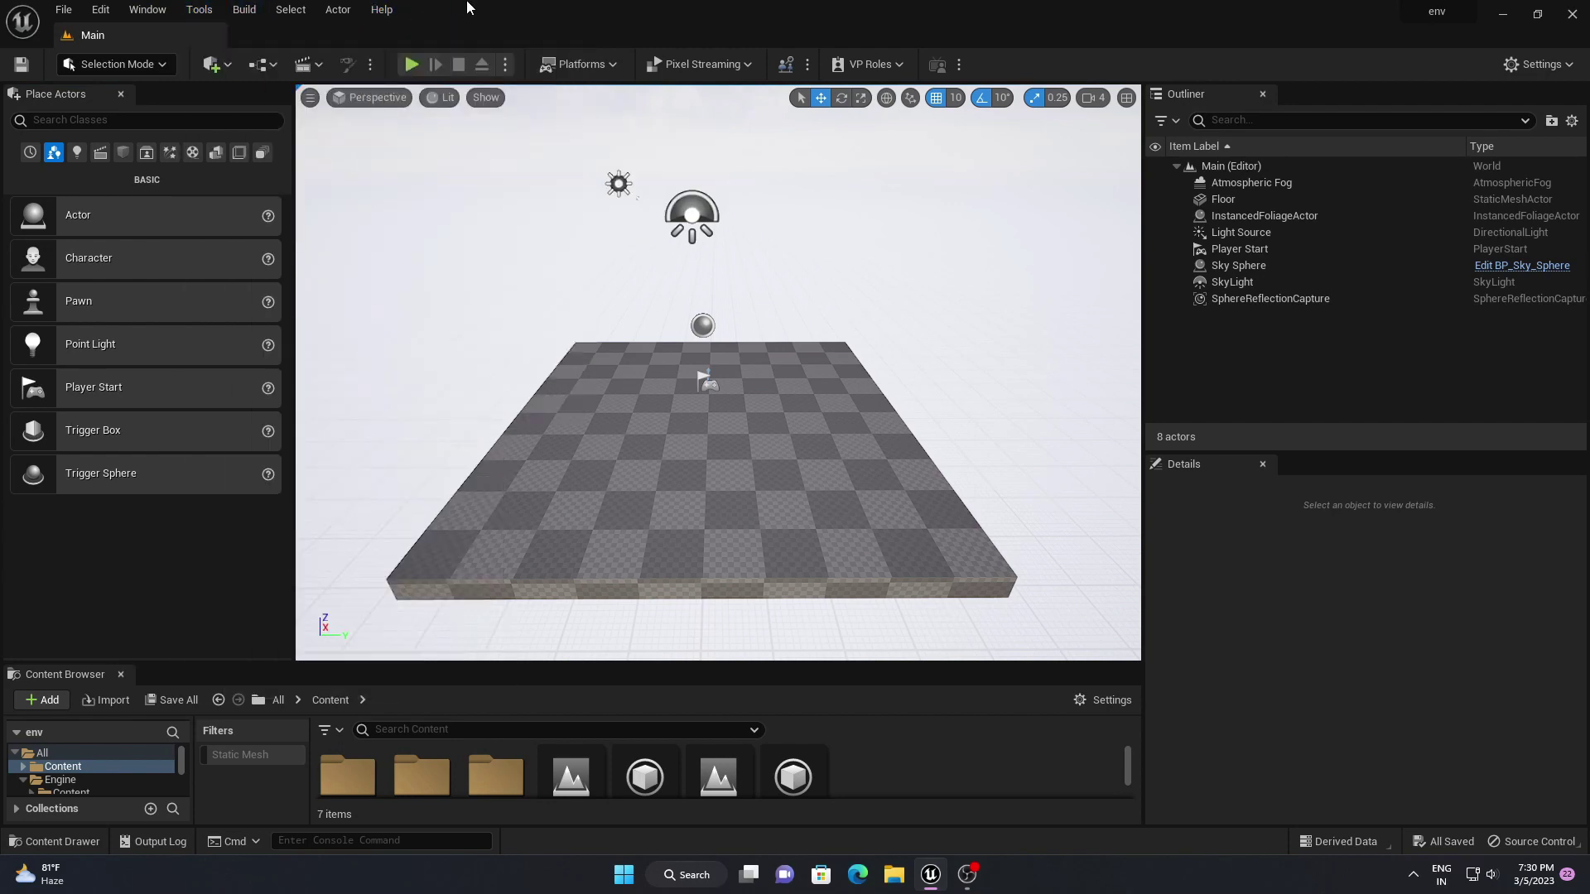
Switch the editor to Landscape mode to view the settings for a new landscape
click(150, 64)
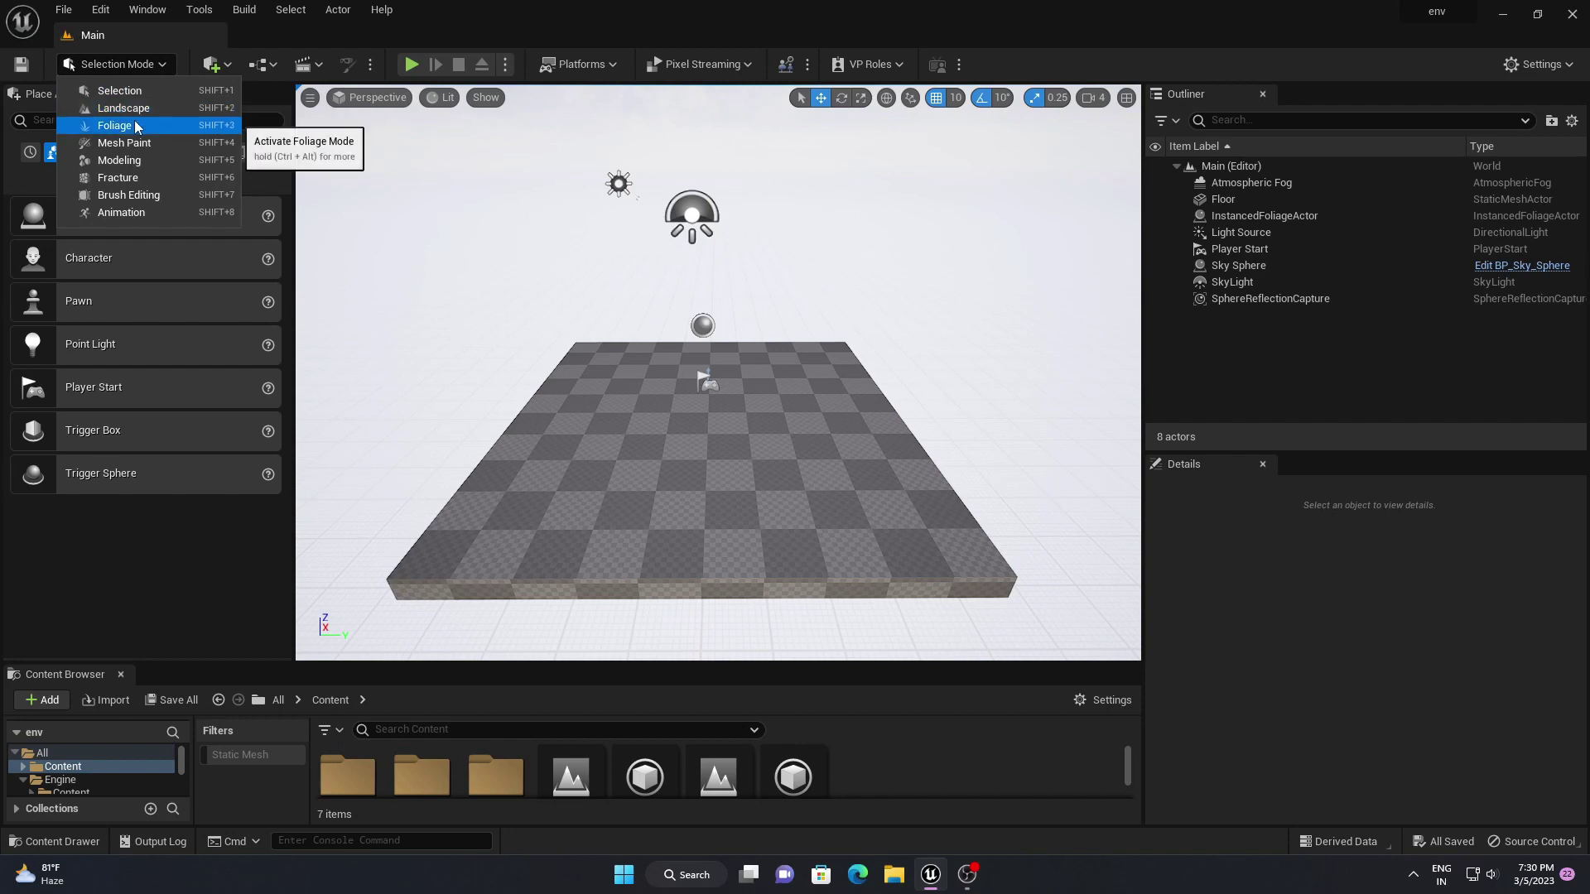
click(129, 63)
click(129, 63)
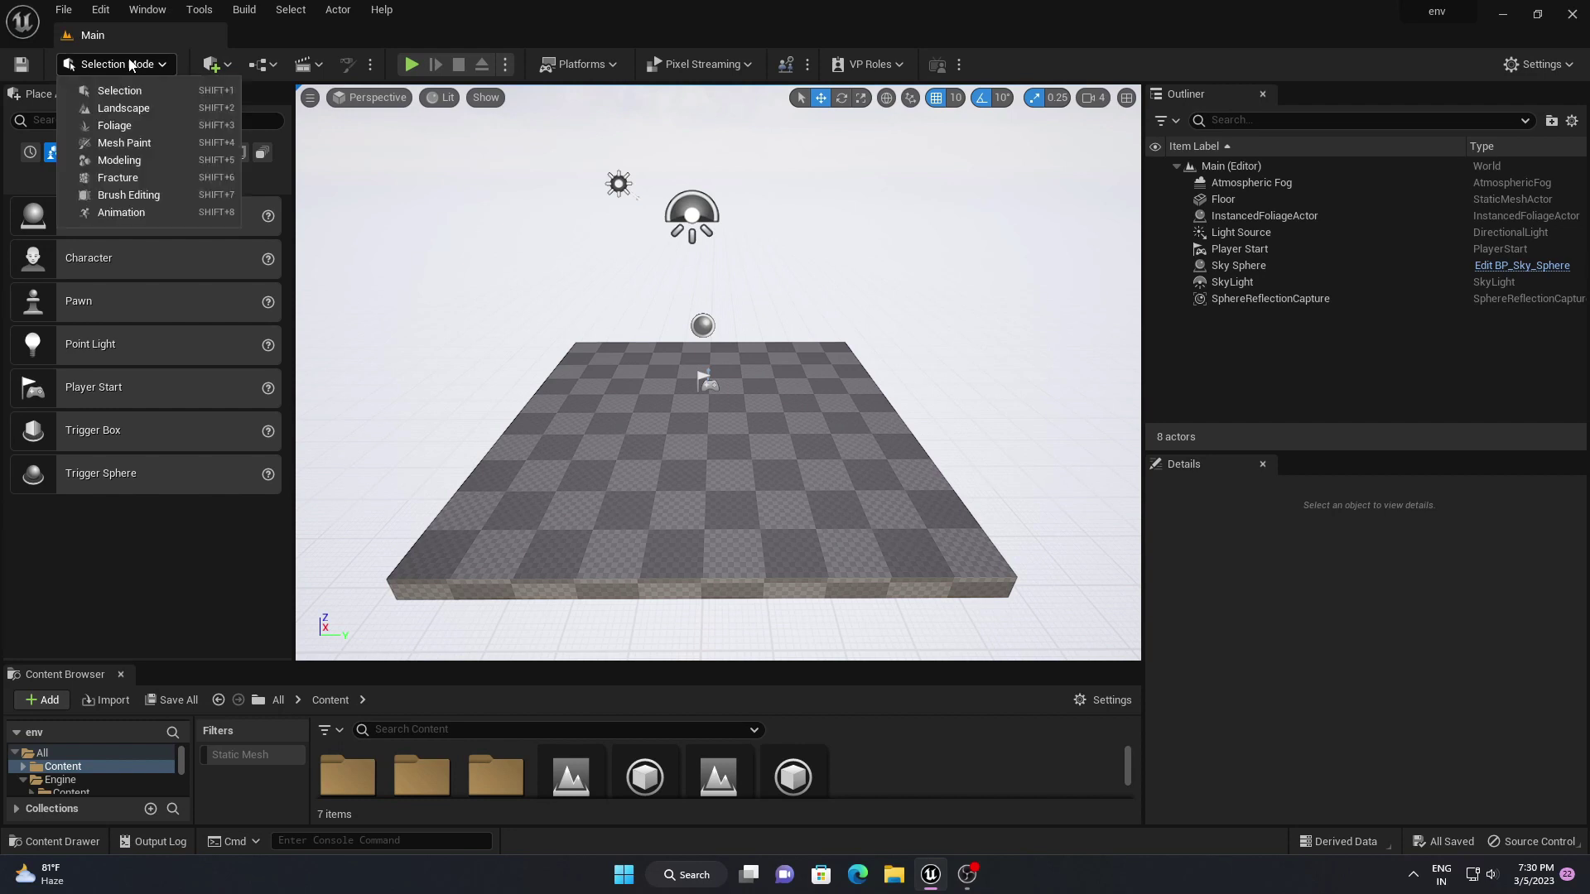
click(133, 111)
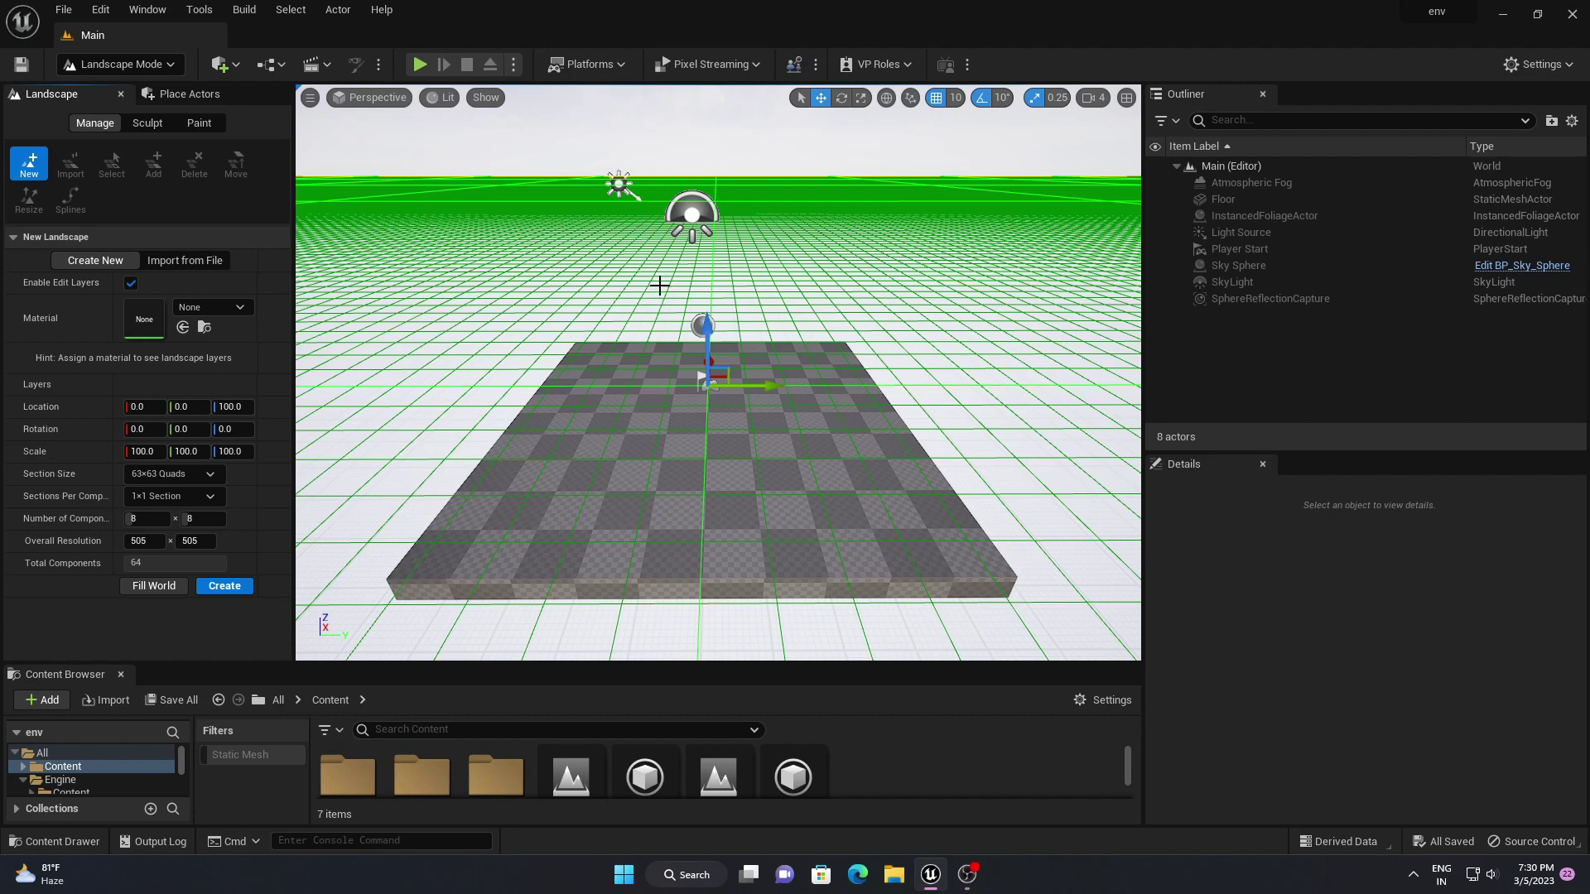
Switch to Foliage mode to view its brush options and return to Selection mode
click(162, 66)
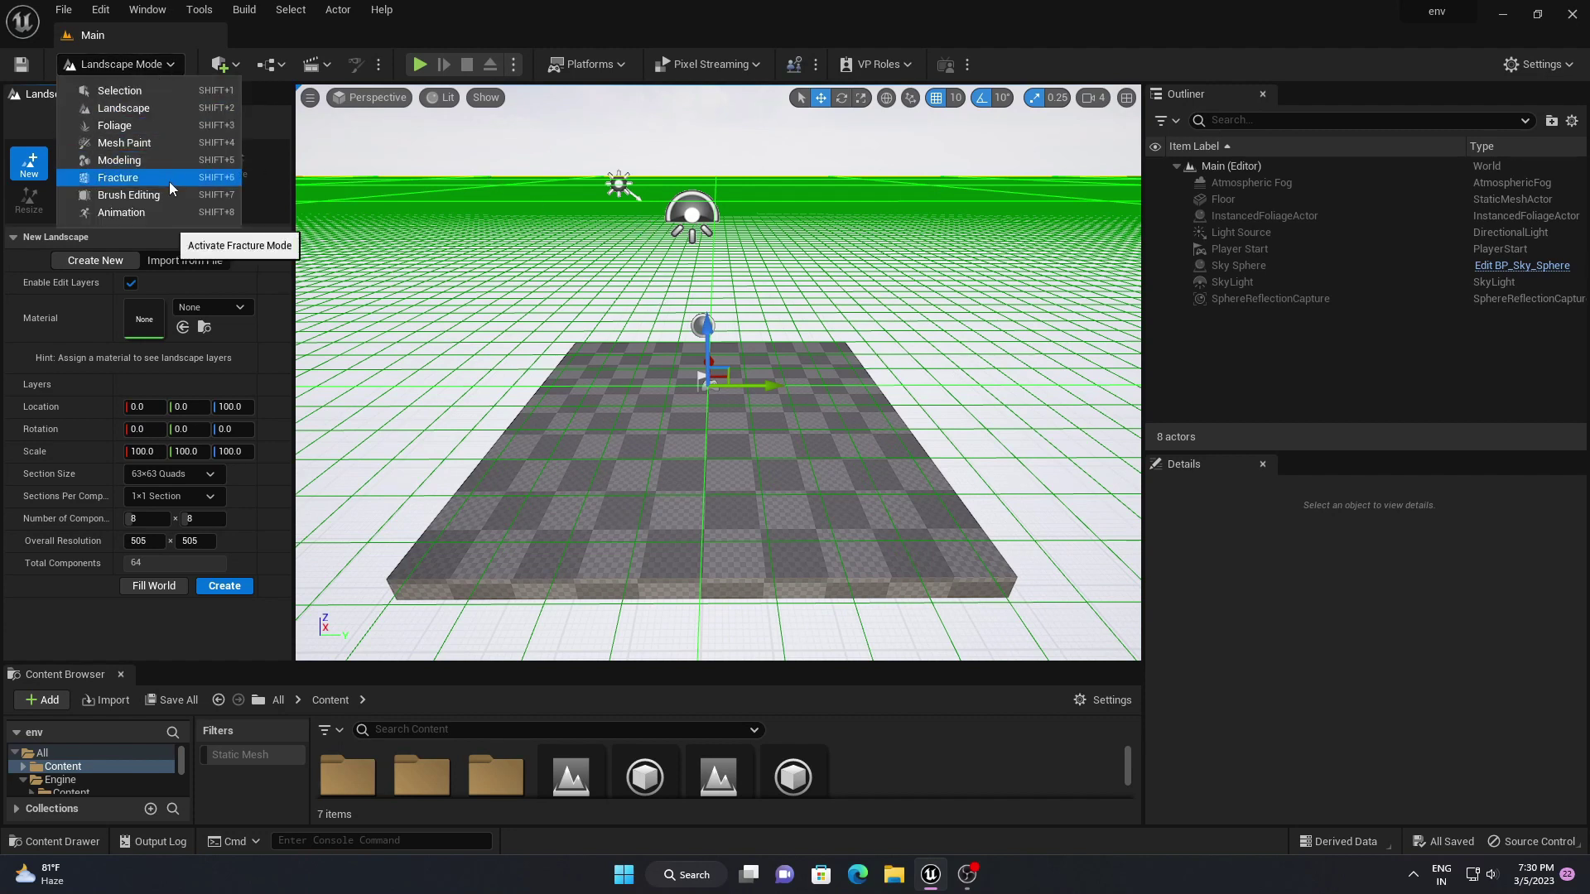
click(124, 128)
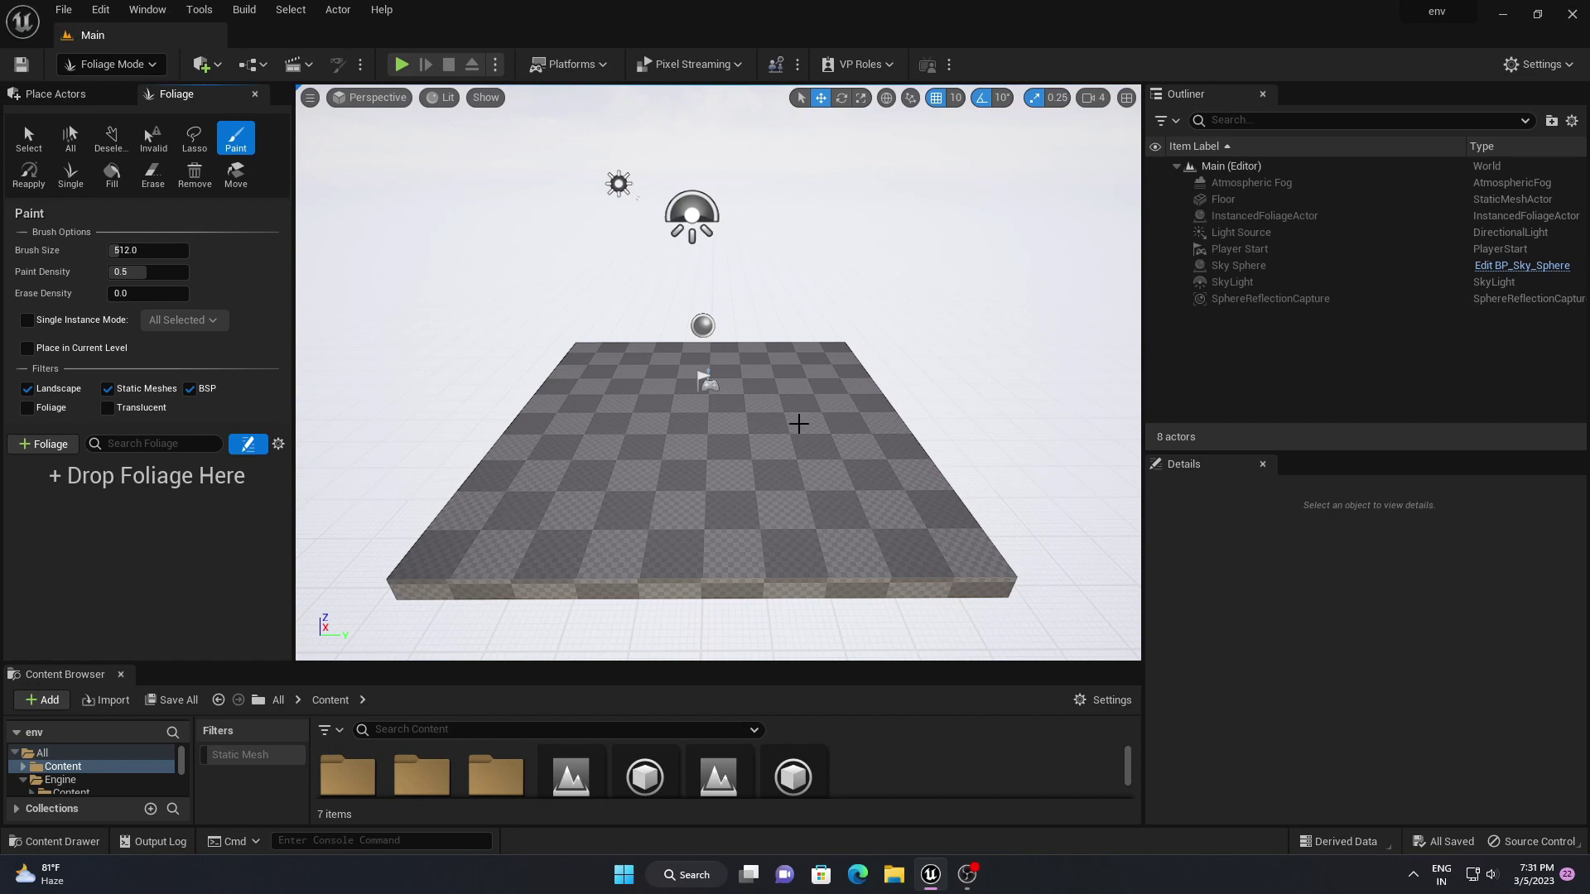
click(124, 66)
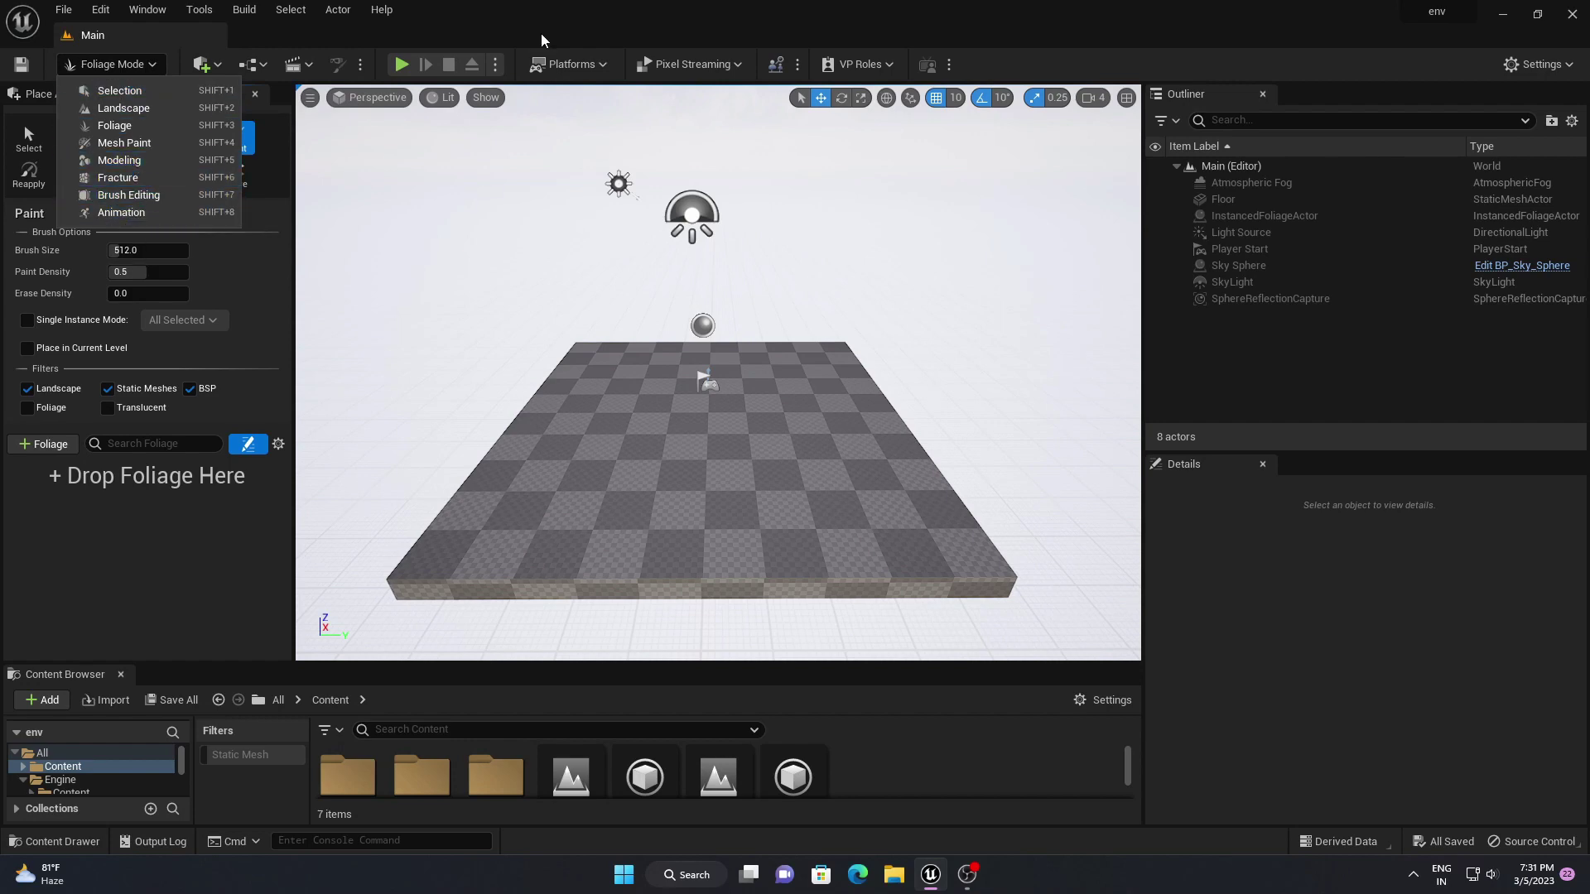
click(99, 65)
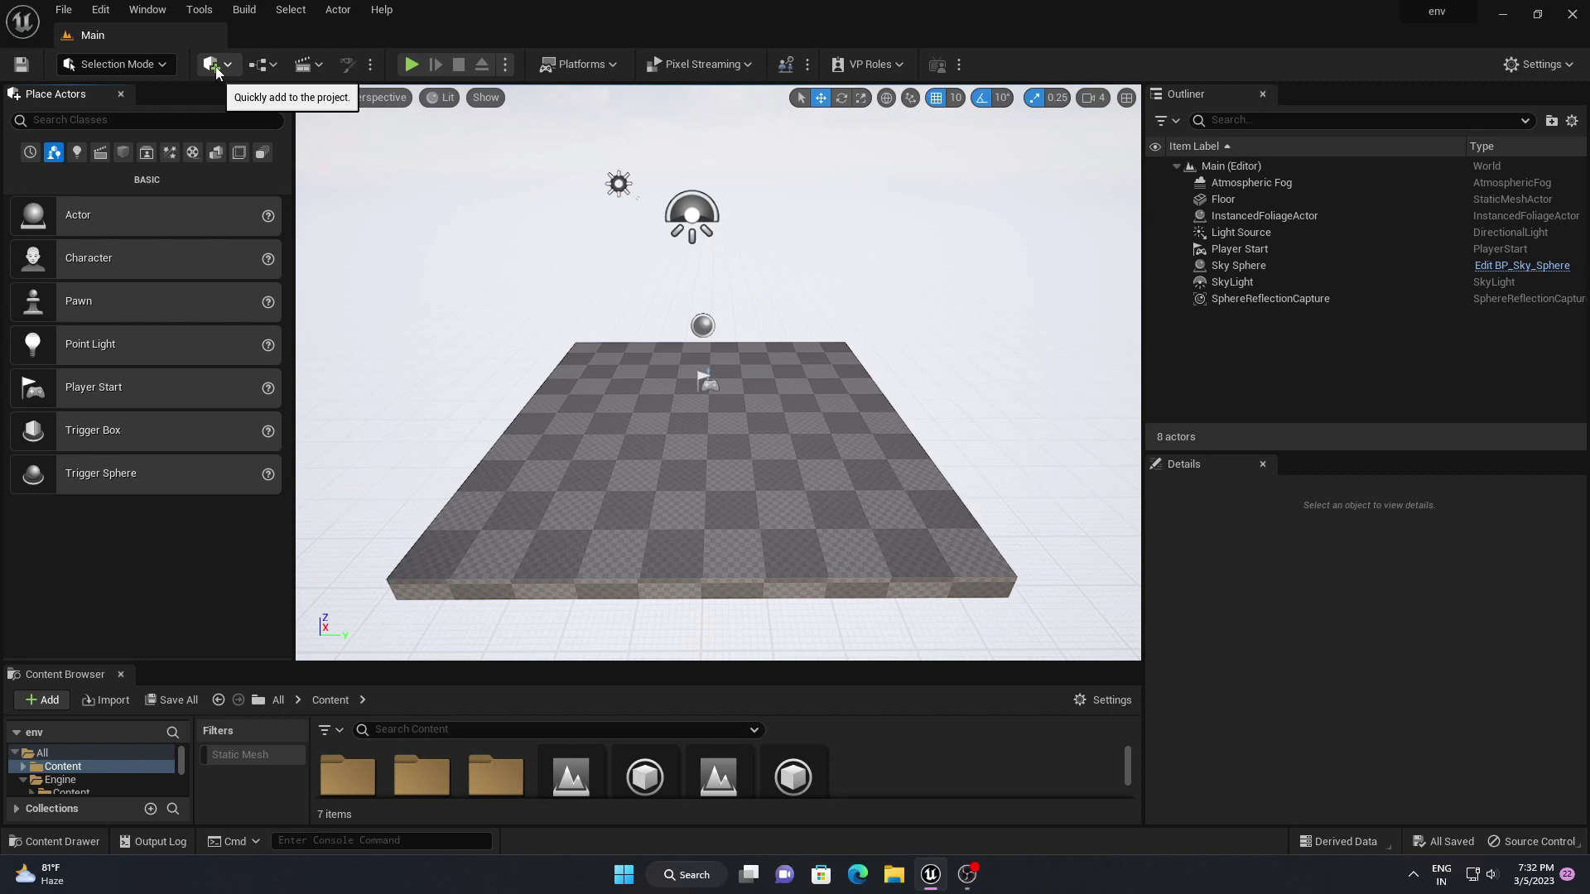
Examine the available options for adding content and actors, Blueprint classes, and level or master sequences
click(216, 70)
mouse_move(266, 273)
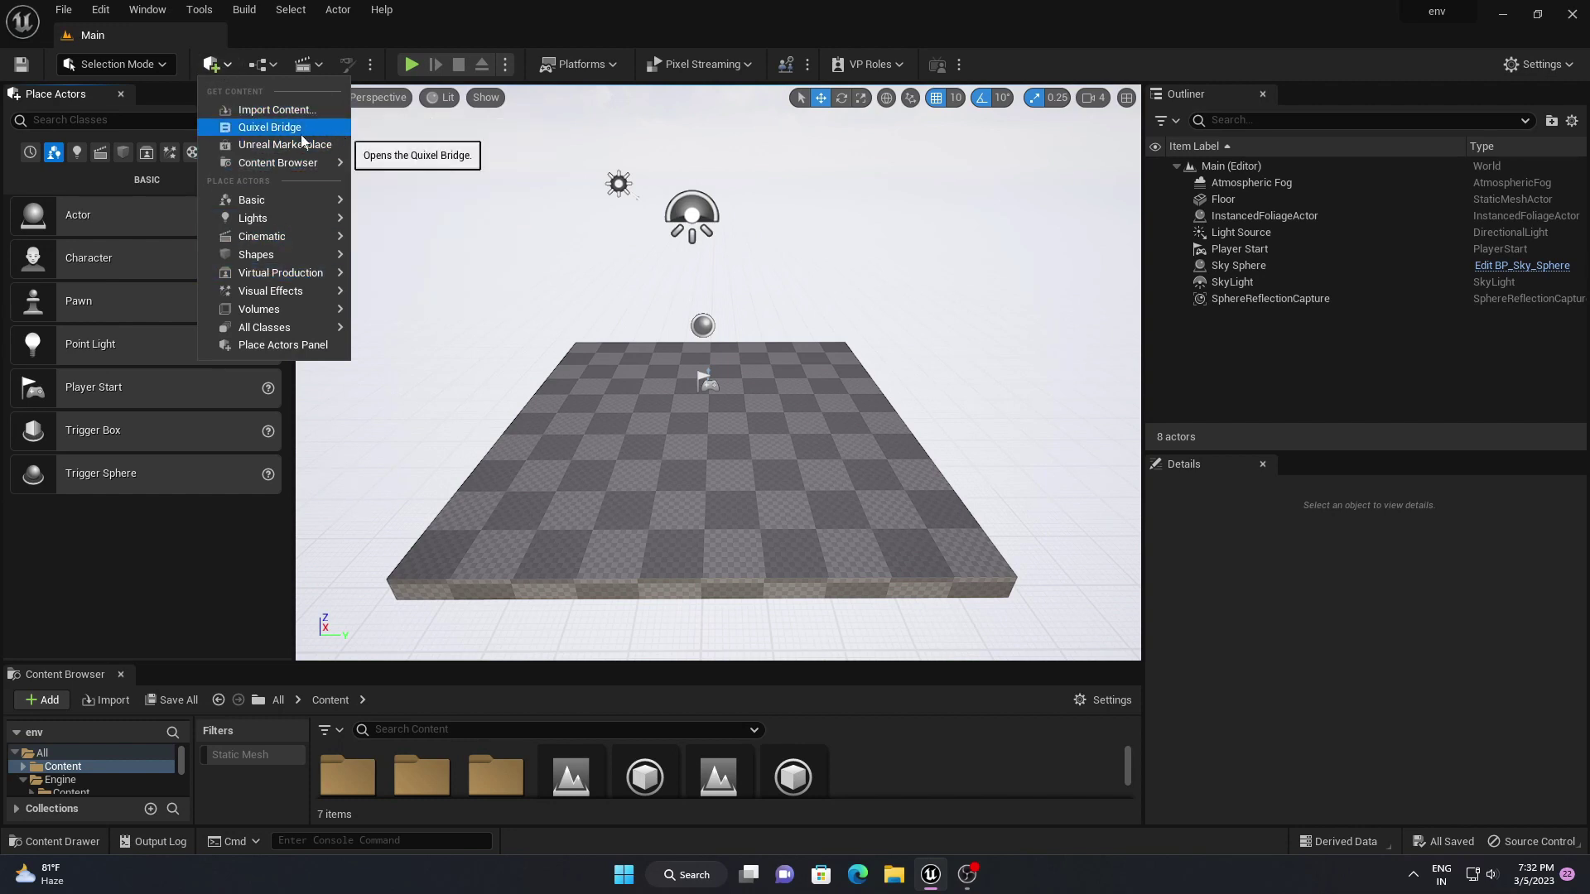
mouse_move(260, 203)
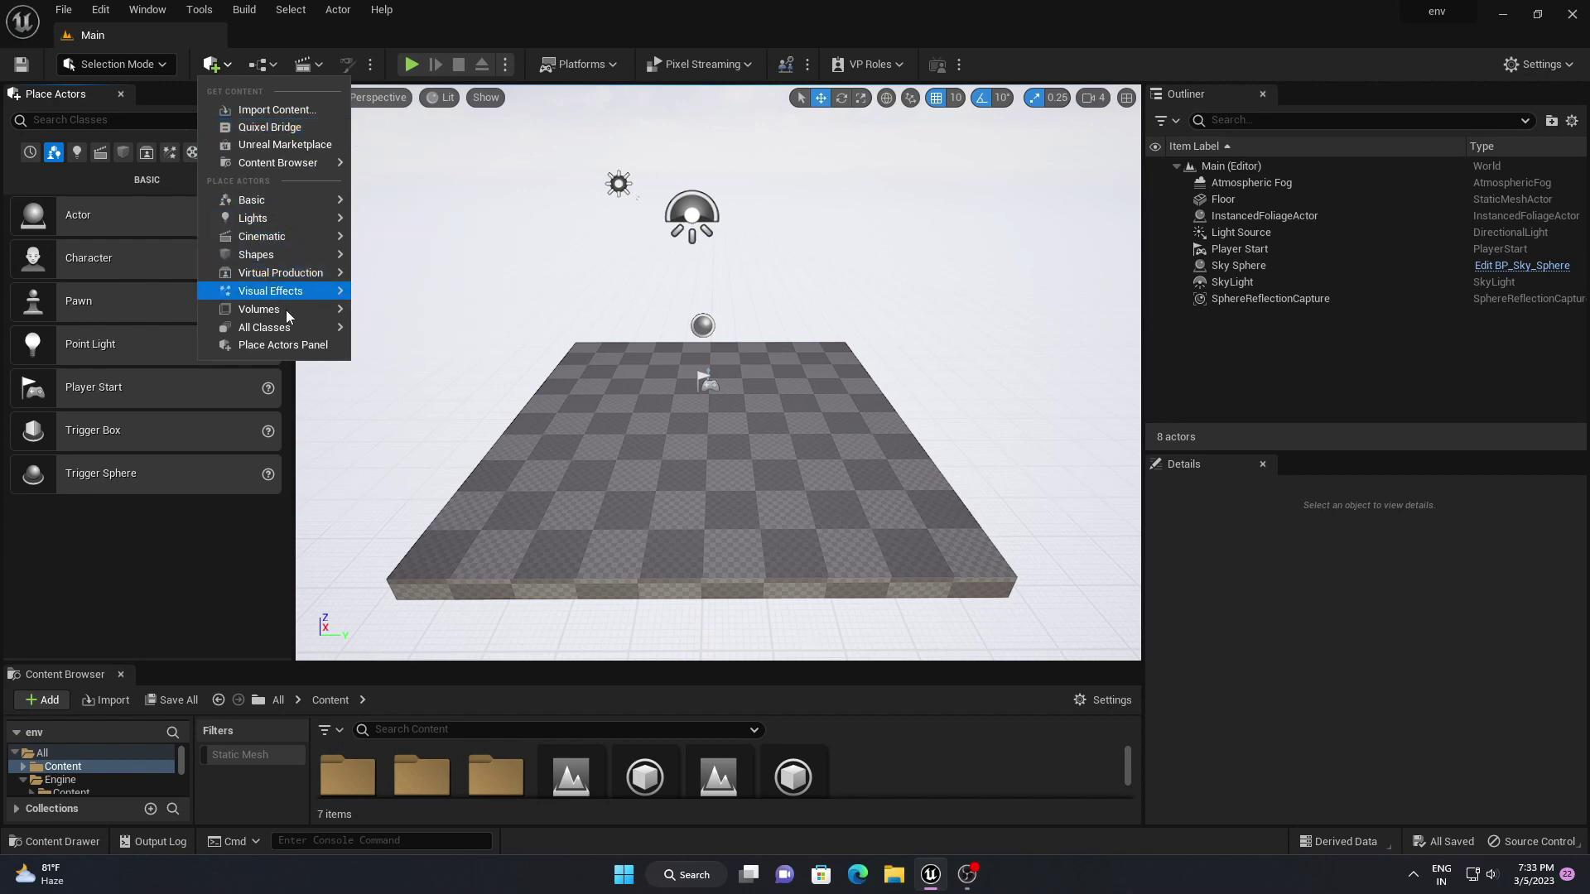
mouse_move(316, 315)
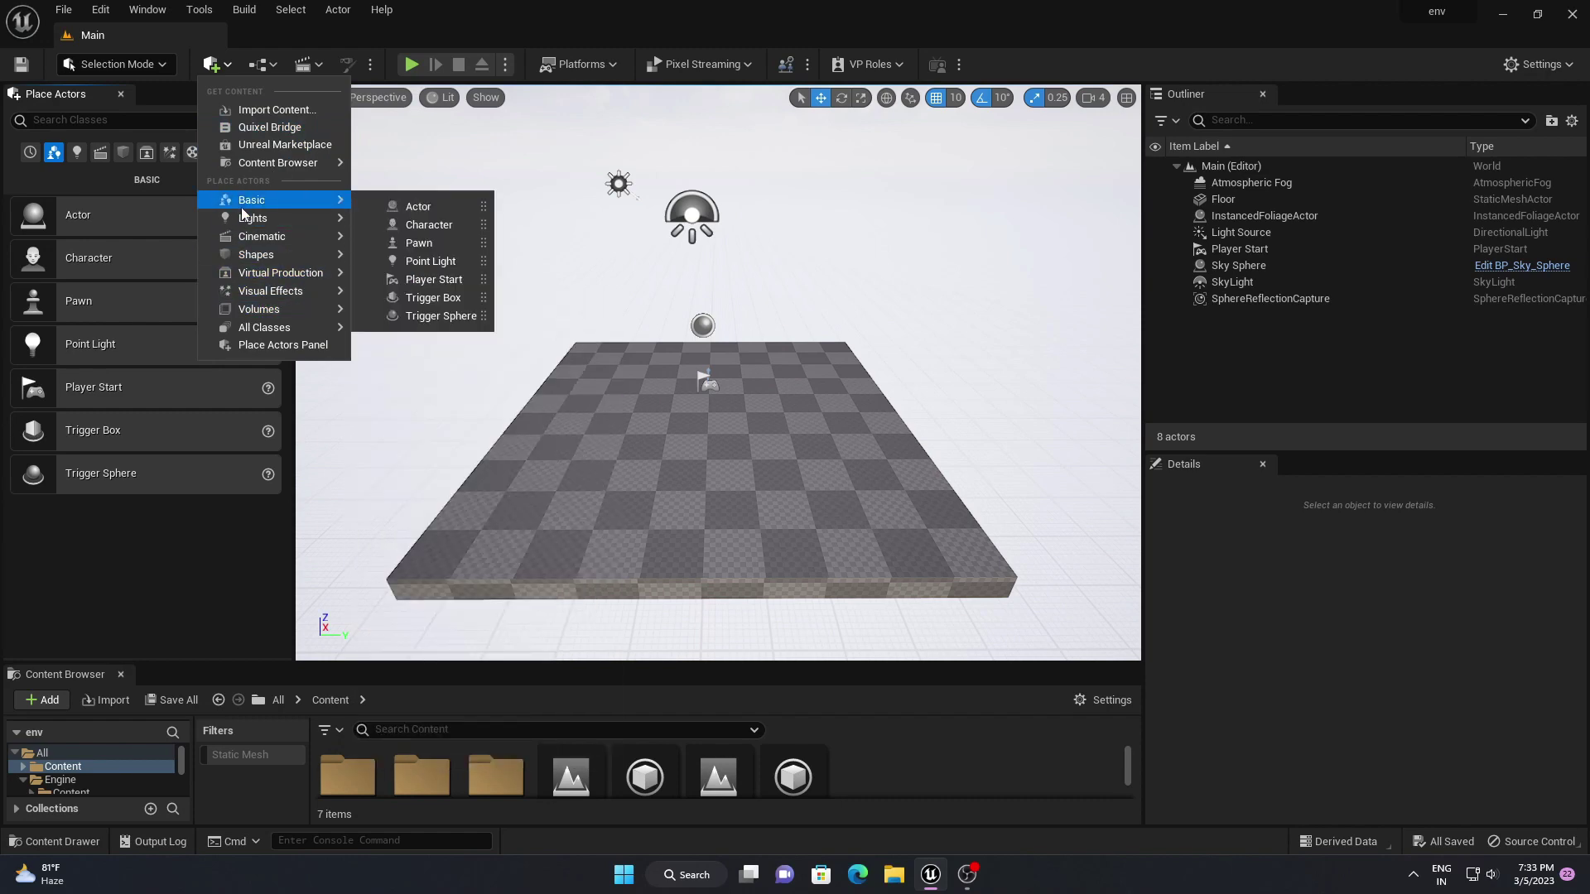
click(213, 64)
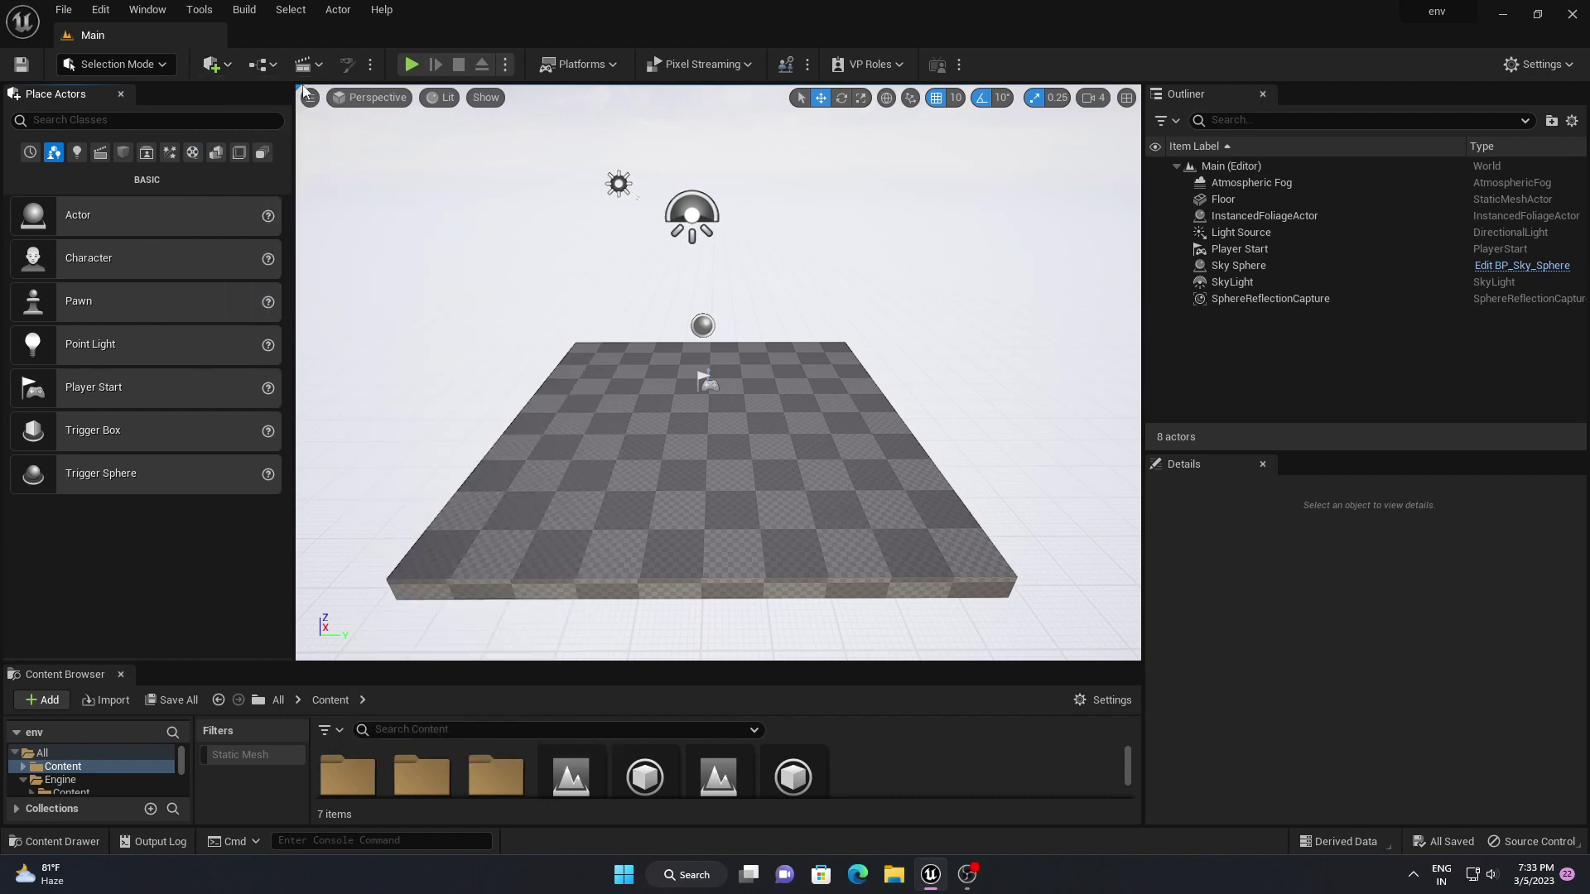
click(265, 64)
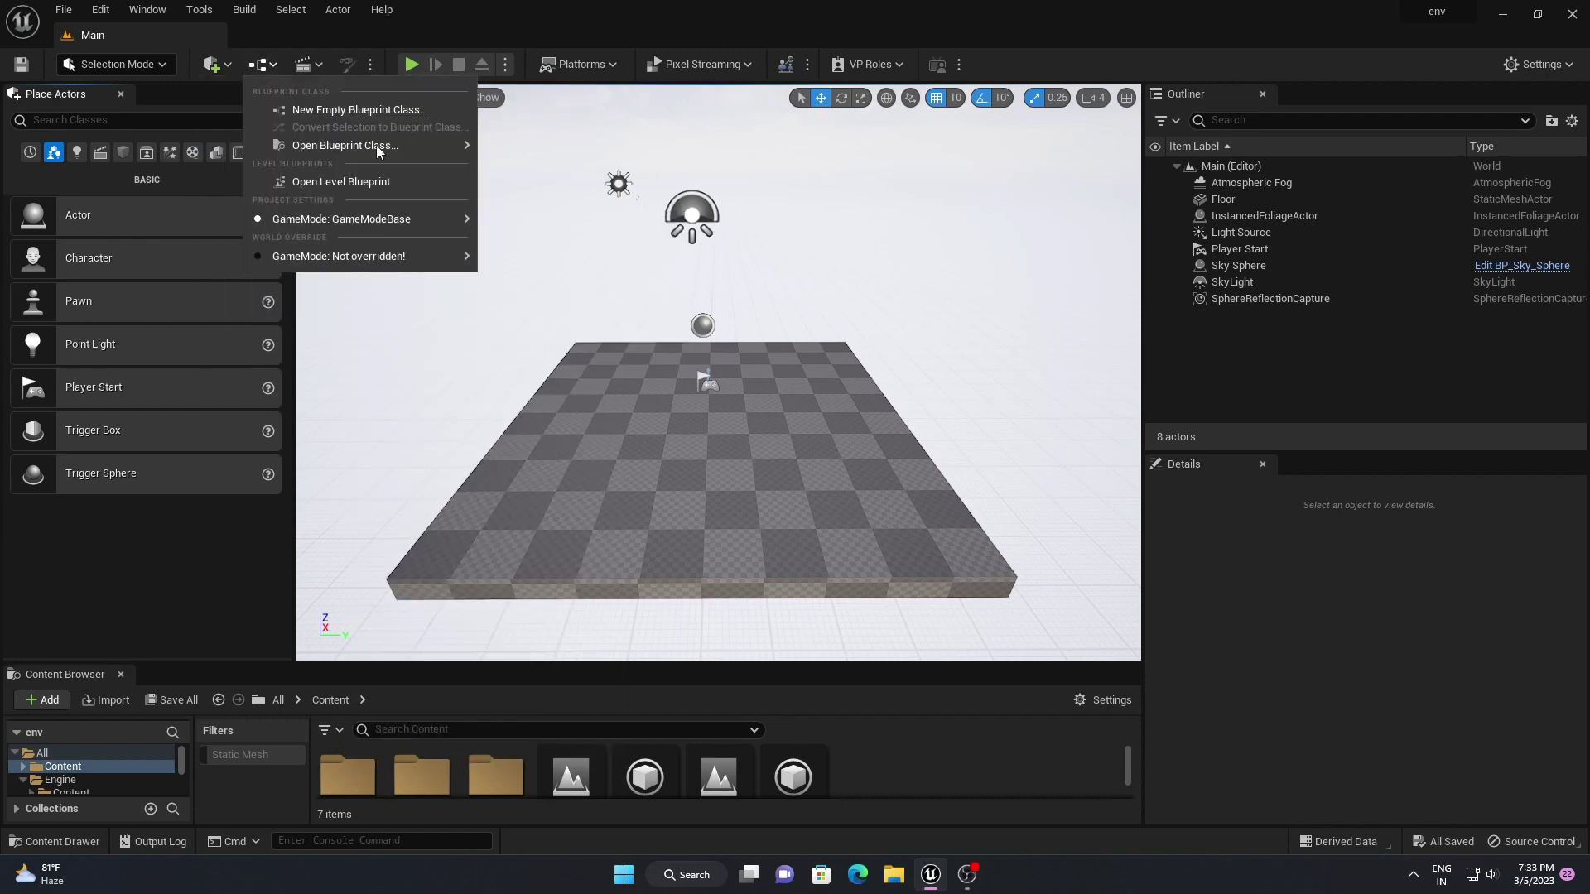
click(286, 110)
click(303, 64)
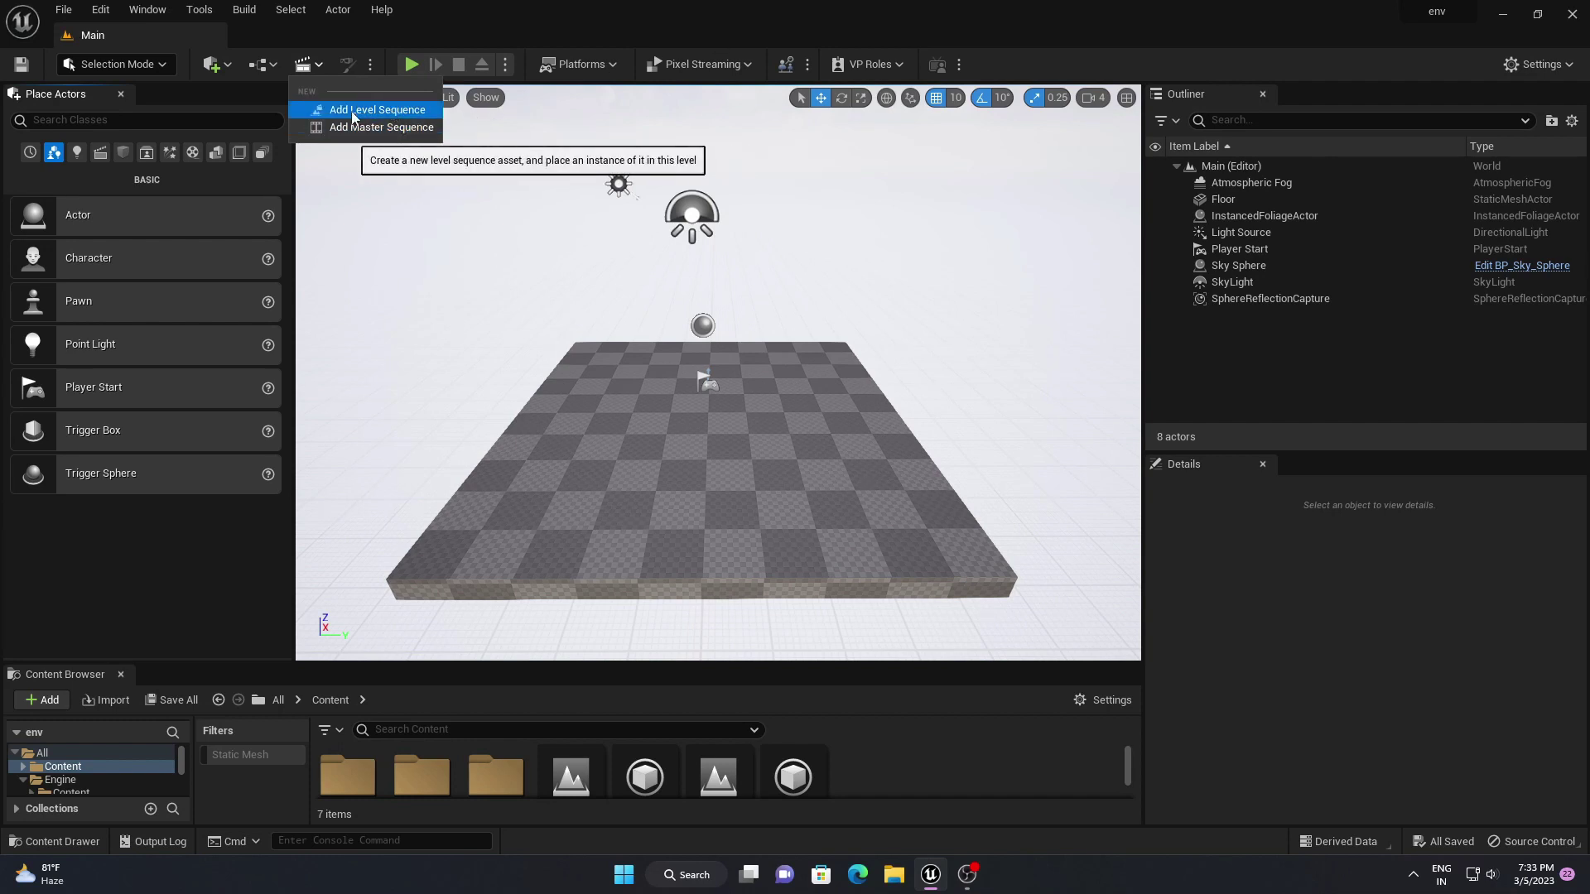
click(712, 7)
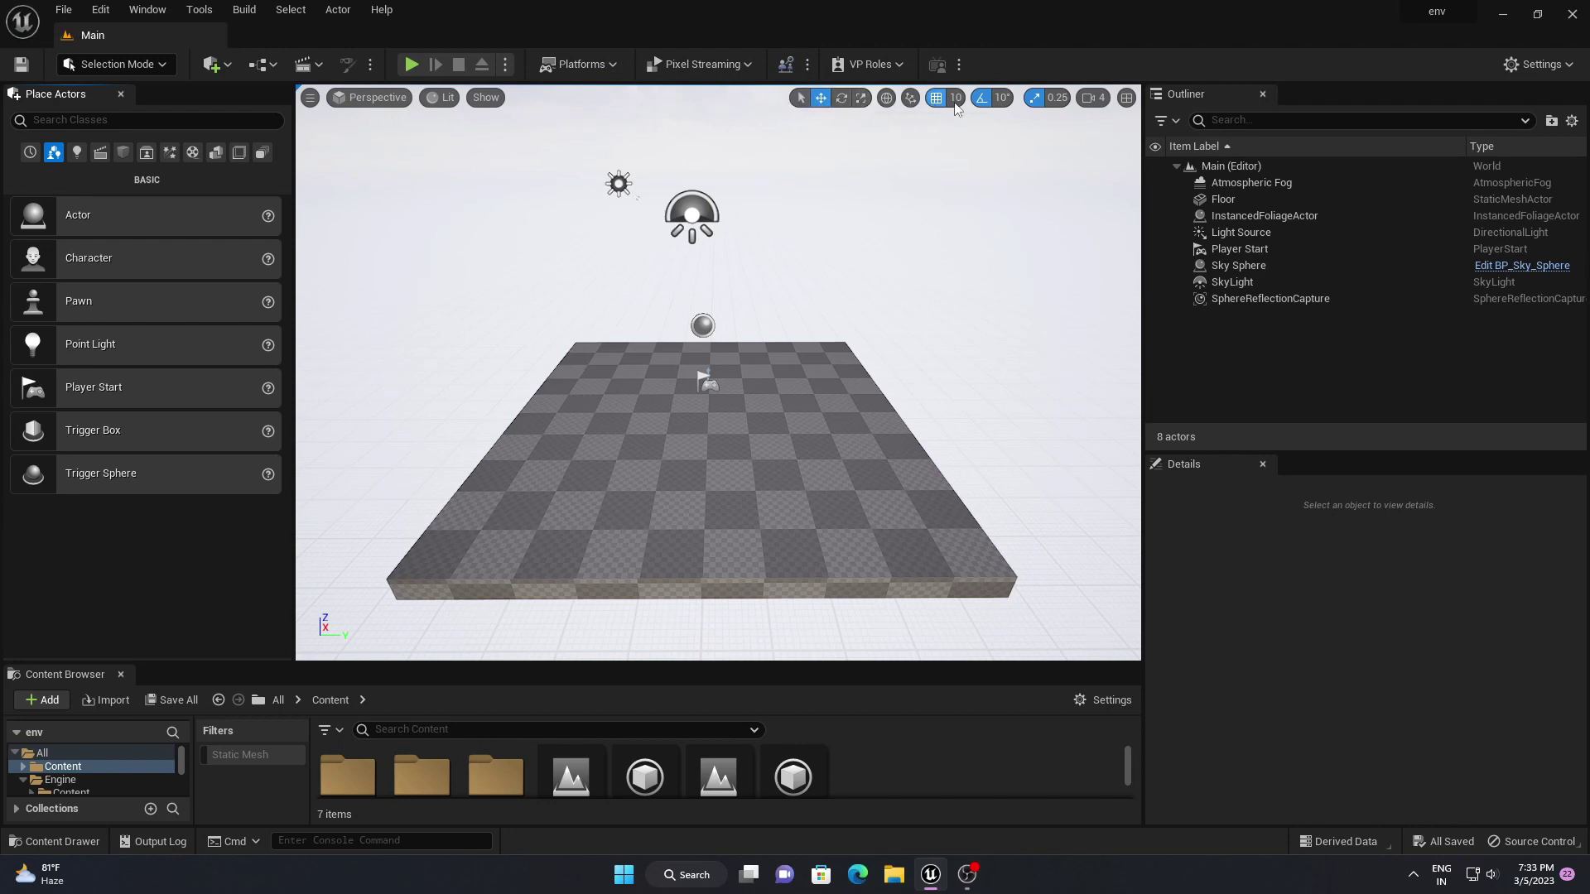
Activate the object selection tool and add a cube from the basic shapes to the level above the floor
click(800, 99)
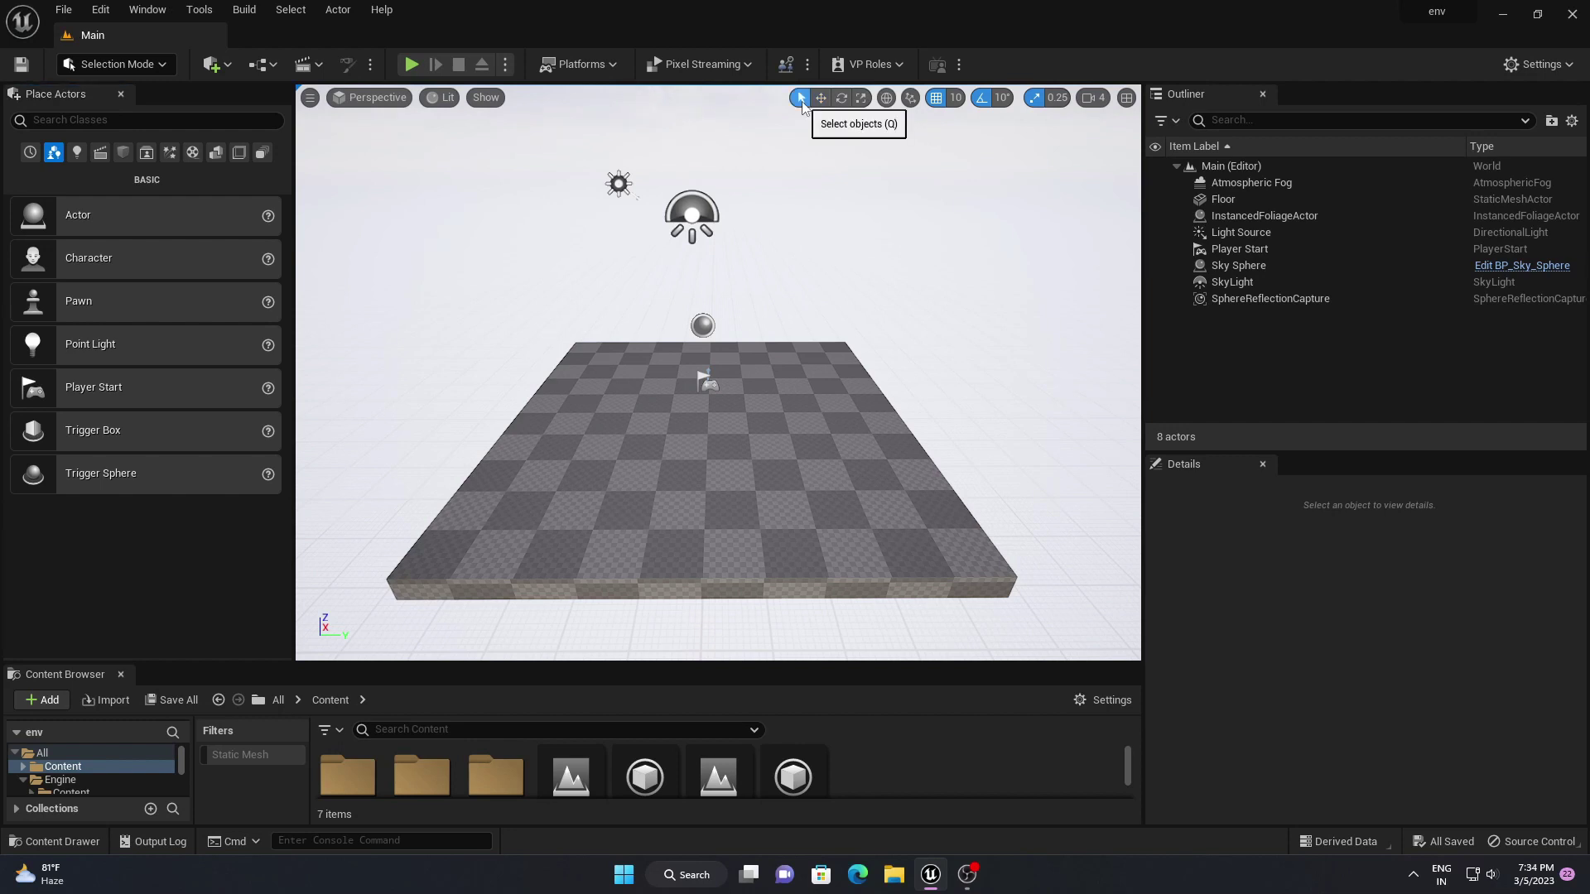
click(233, 69)
mouse_move(315, 259)
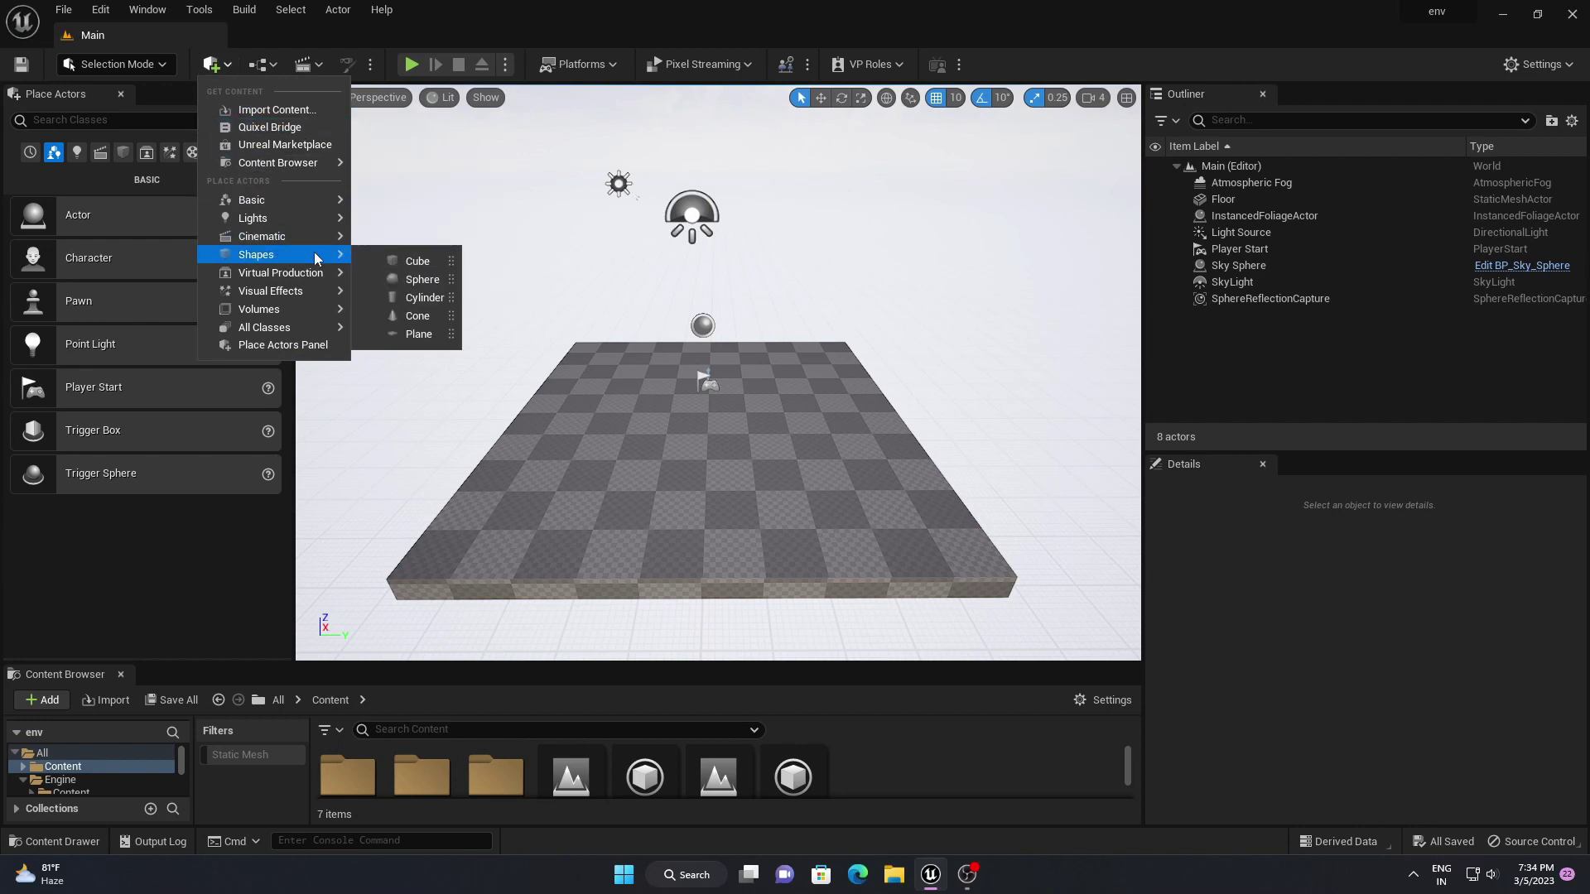
click(418, 260)
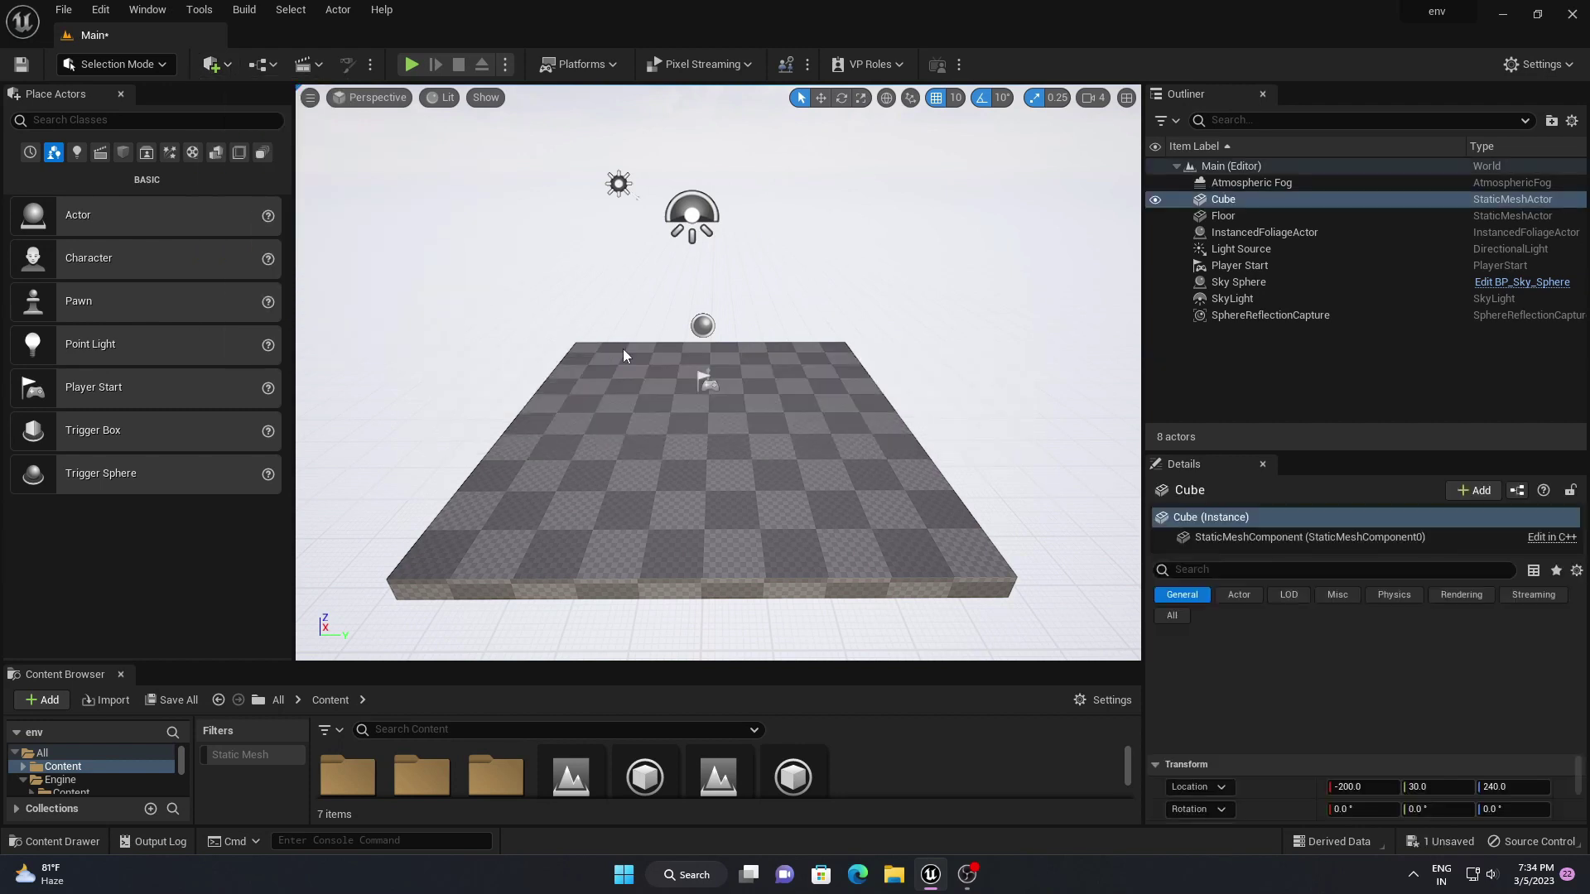
drag(735, 376, 807, 116)
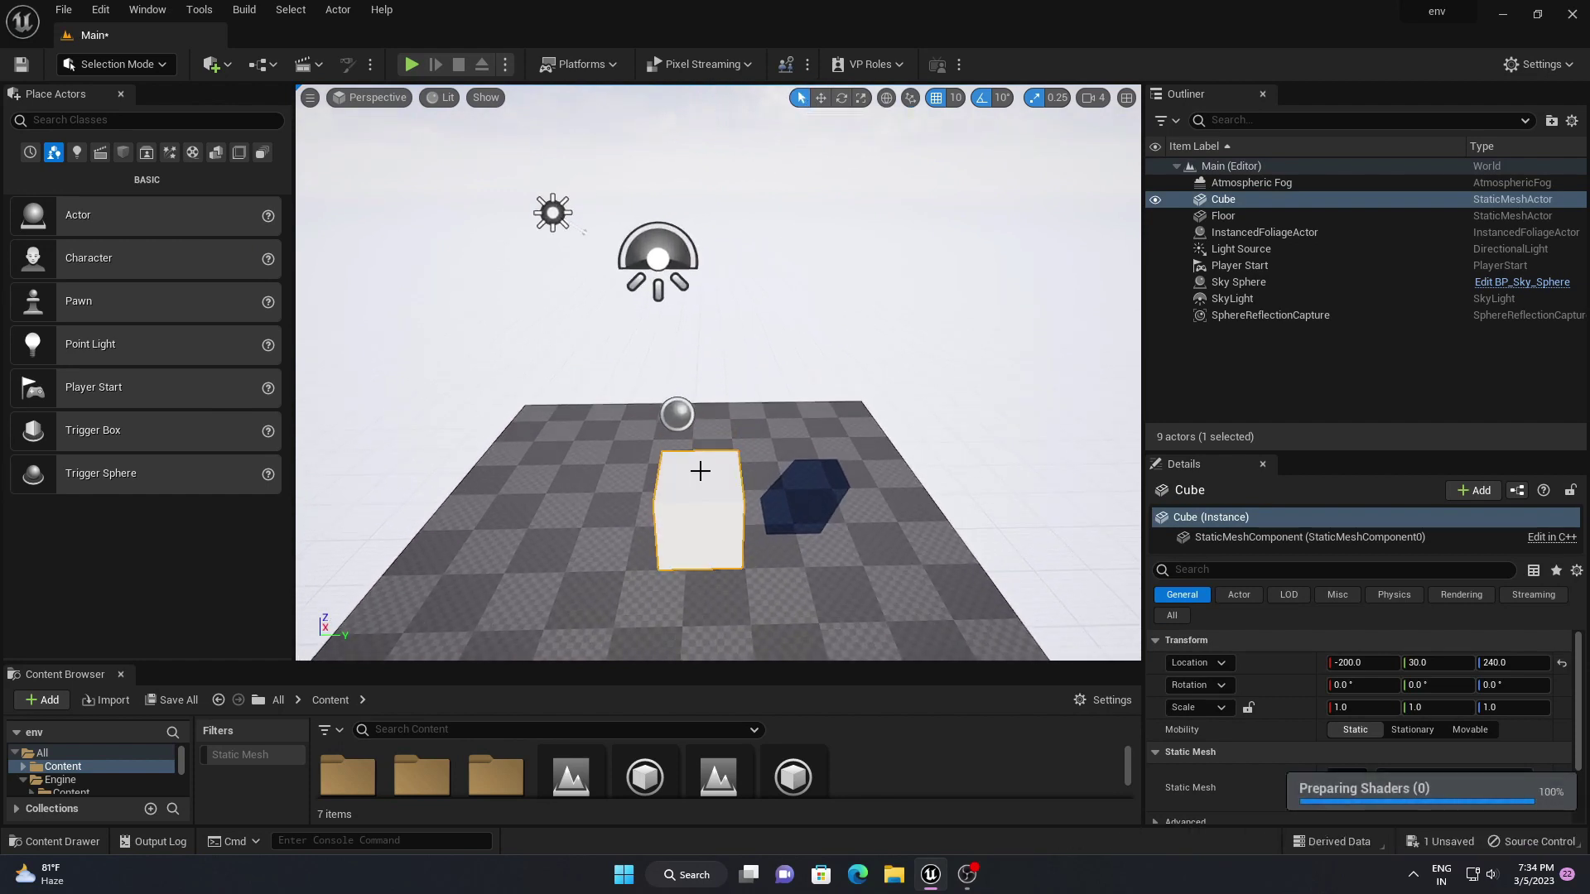
Activate the translate tool and move the cube to X -250, Y 0, Z 230
click(505, 432)
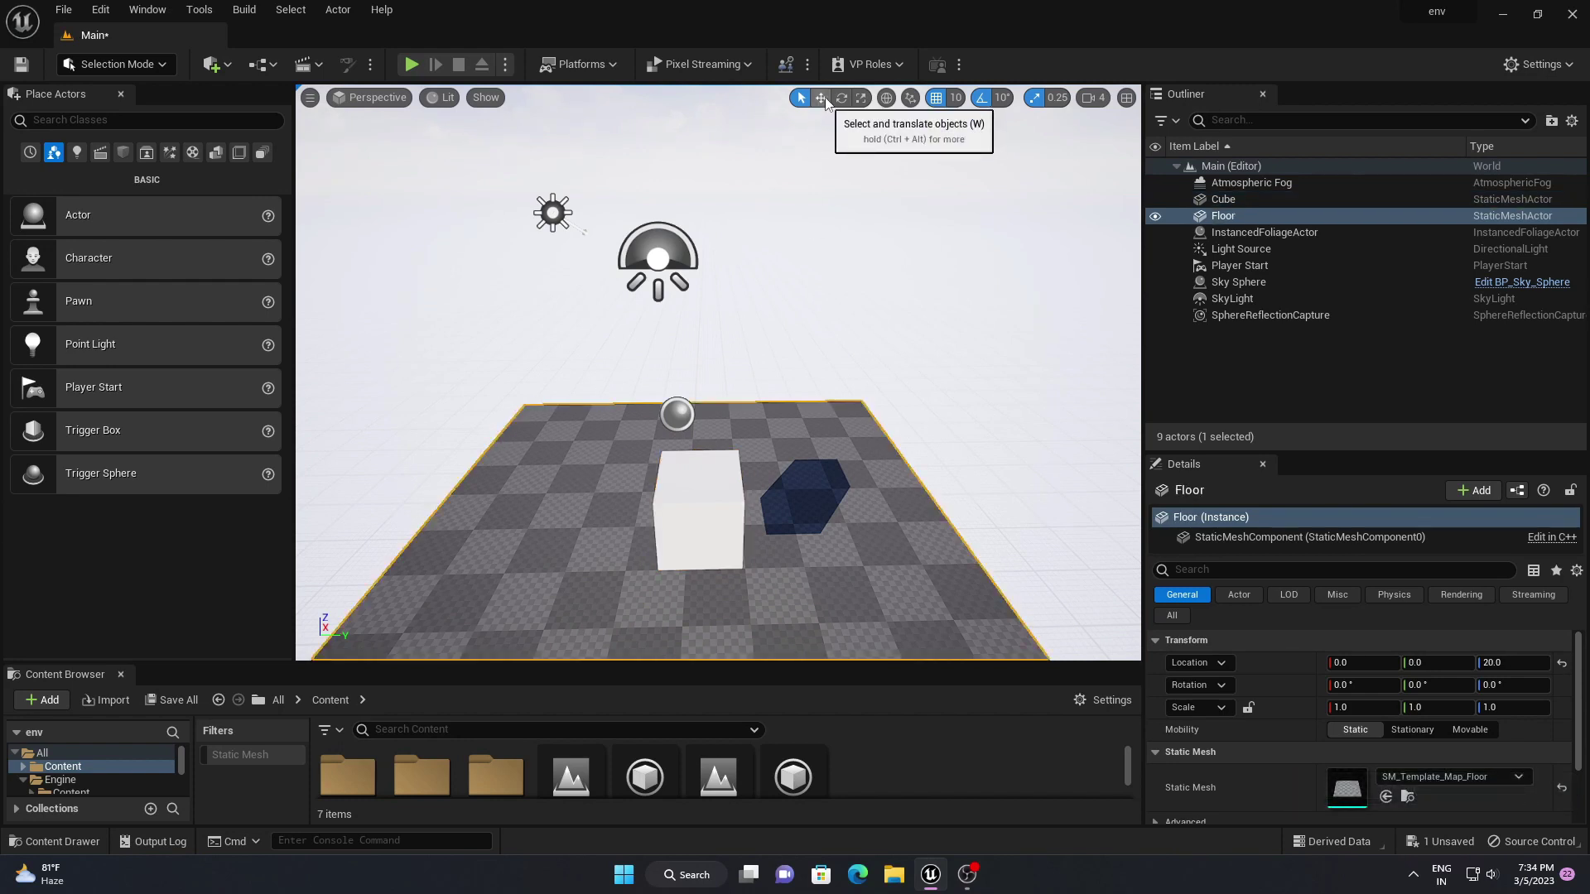
click(822, 98)
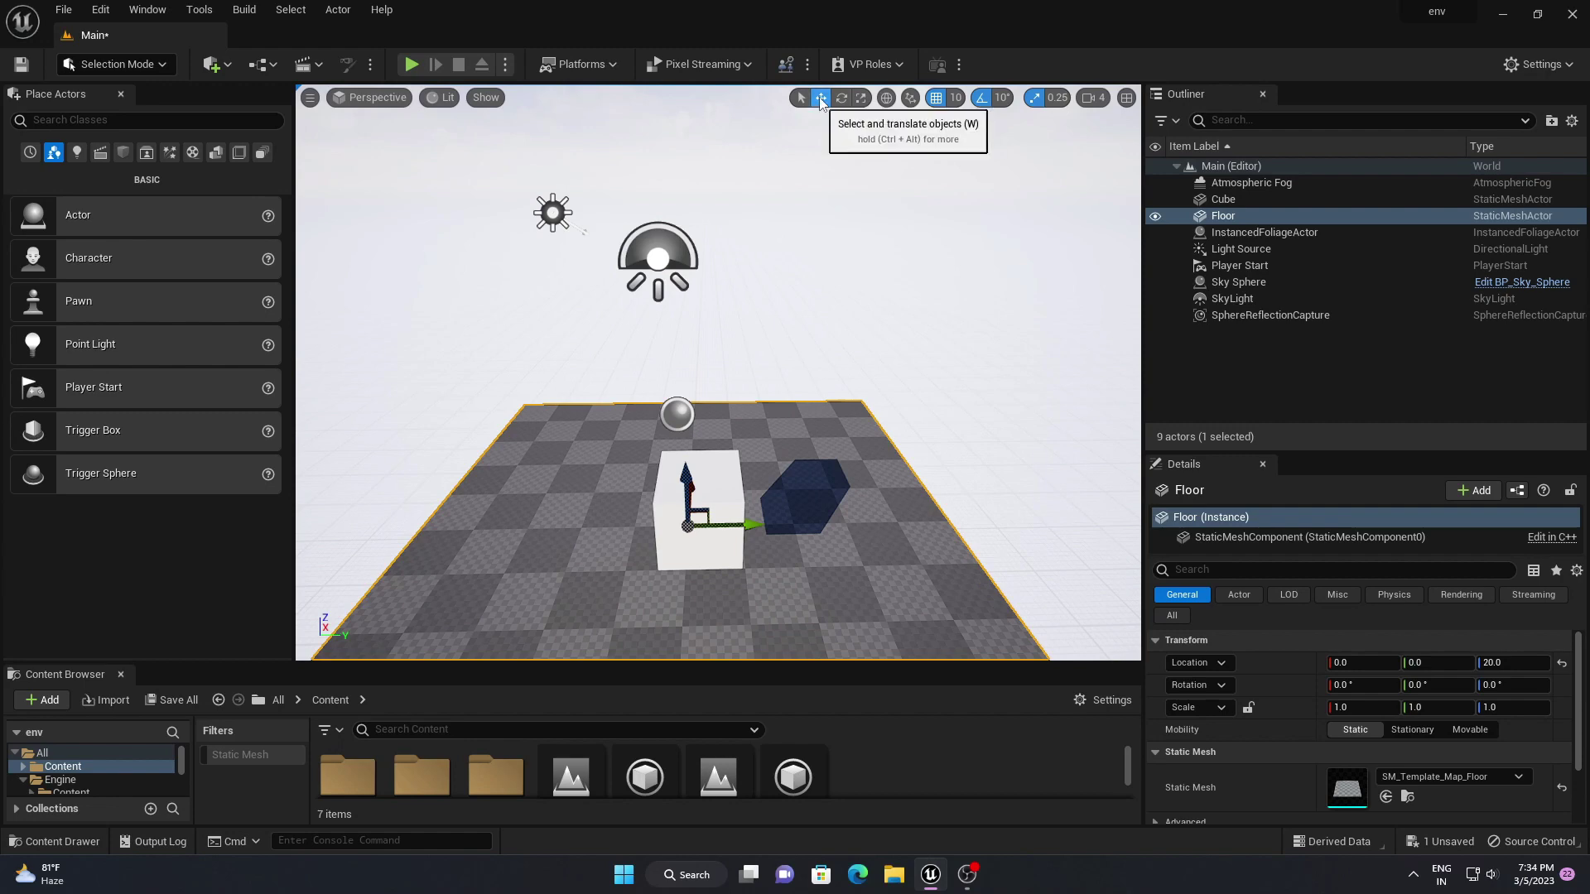
scroll(776, 384, up, 3)
mouse_move(770, 432)
mouse_down()
mouse_move(563, 431)
mouse_move(796, 428)
mouse_move(521, 428)
mouse_move(970, 418)
mouse_move(519, 412)
mouse_move(664, 424)
mouse_move(612, 343)
mouse_move(633, 385)
mouse_move(660, 313)
mouse_move(623, 424)
mouse_move(727, 439)
mouse_move(761, 420)
mouse_up()
click(724, 394)
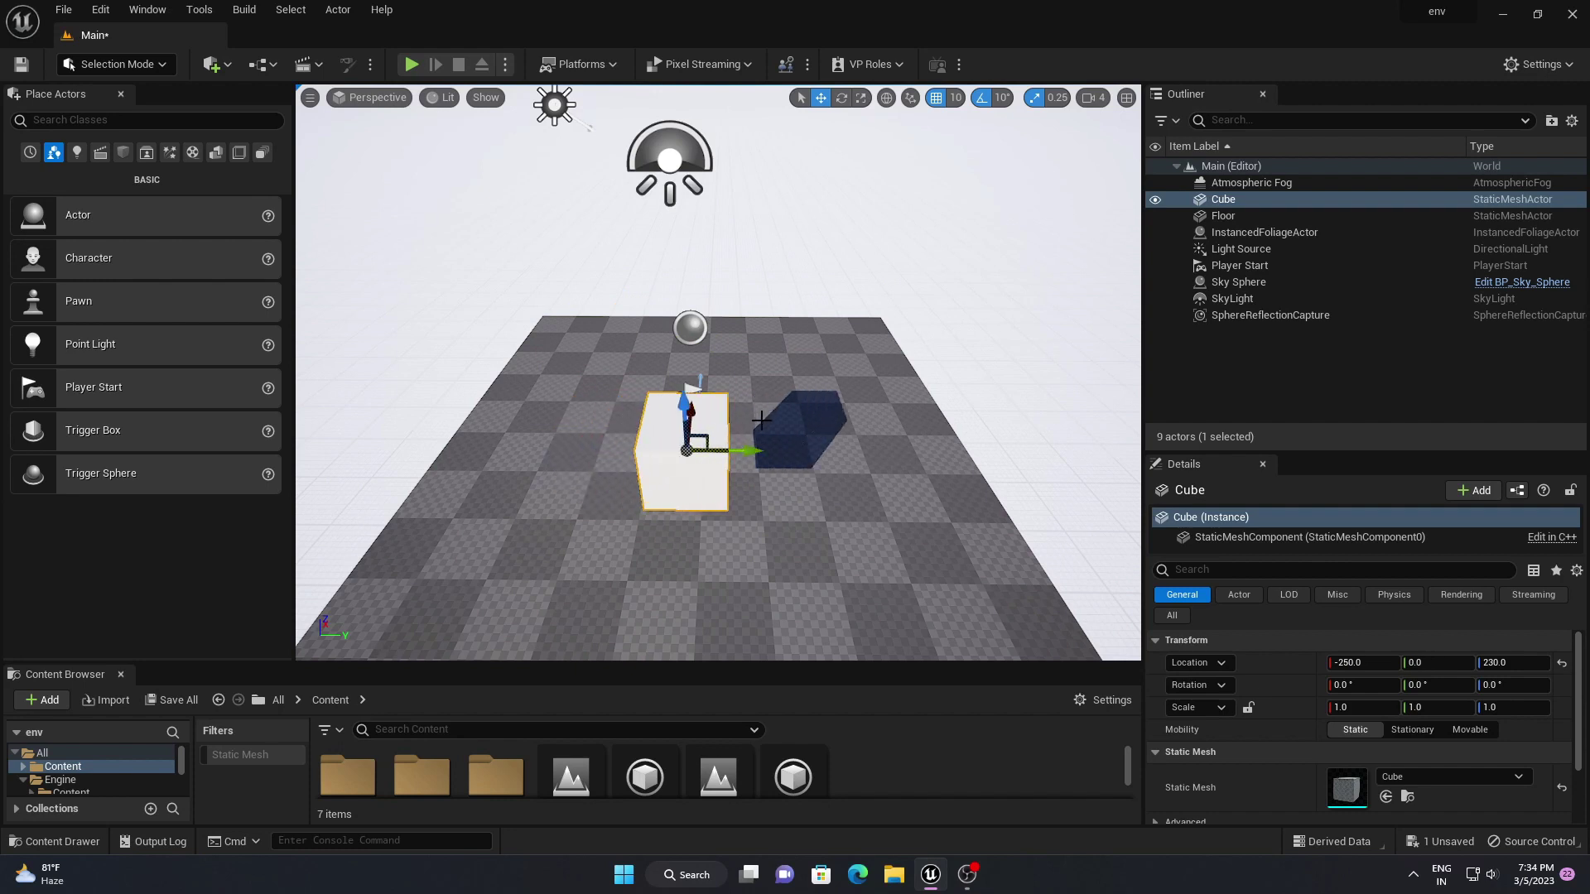
Try rotating the cube to Y -20° and Z -10° with the rotate tool, and undo the rotations
click(841, 105)
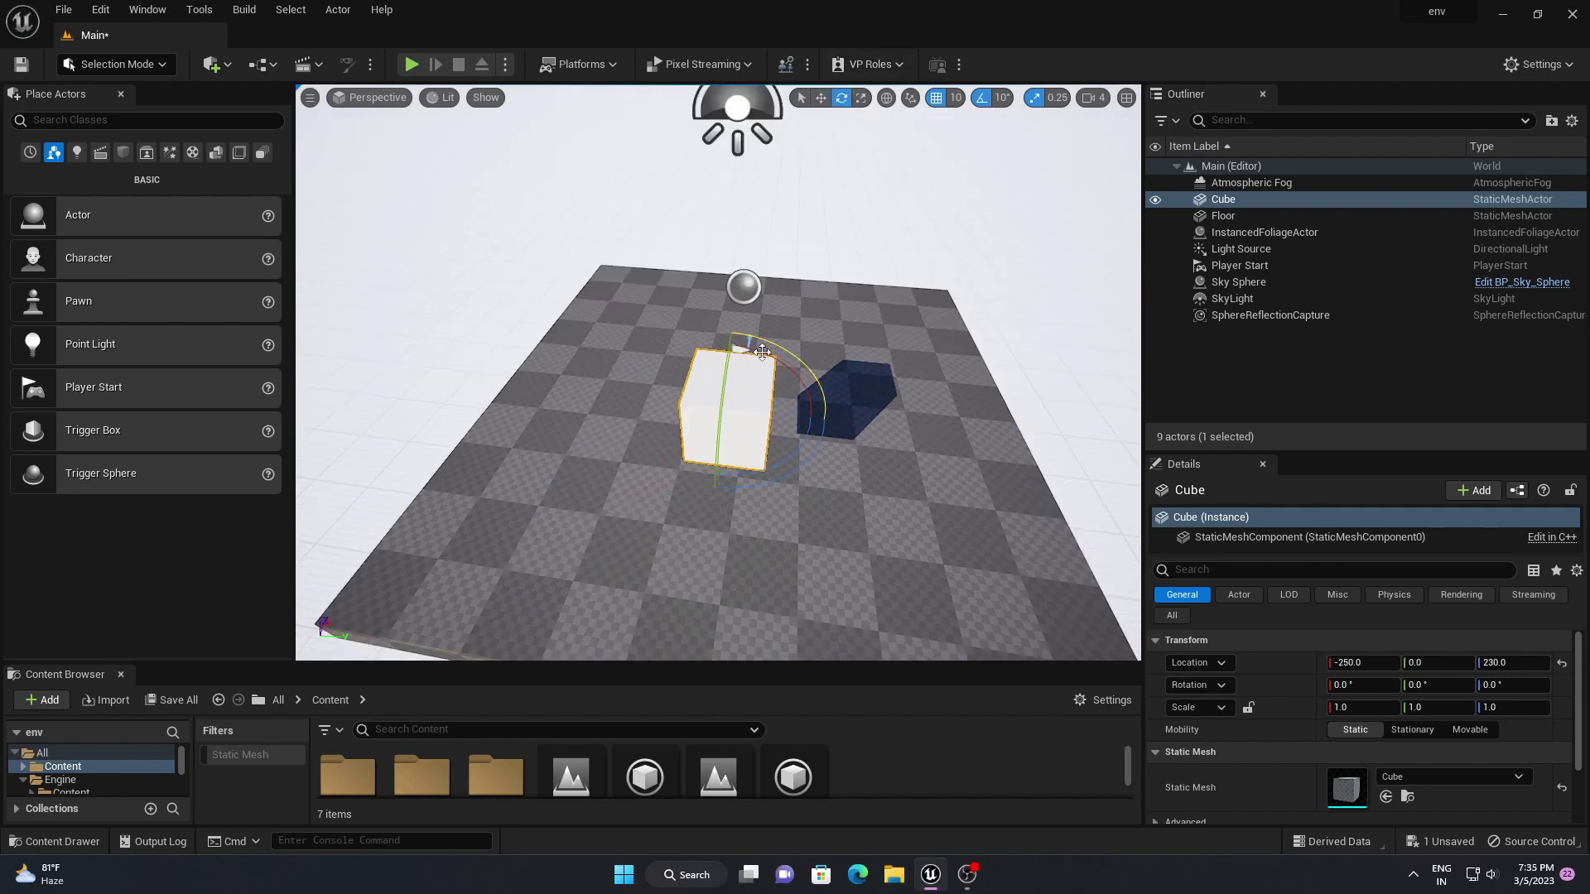
drag(784, 355, 719, 335)
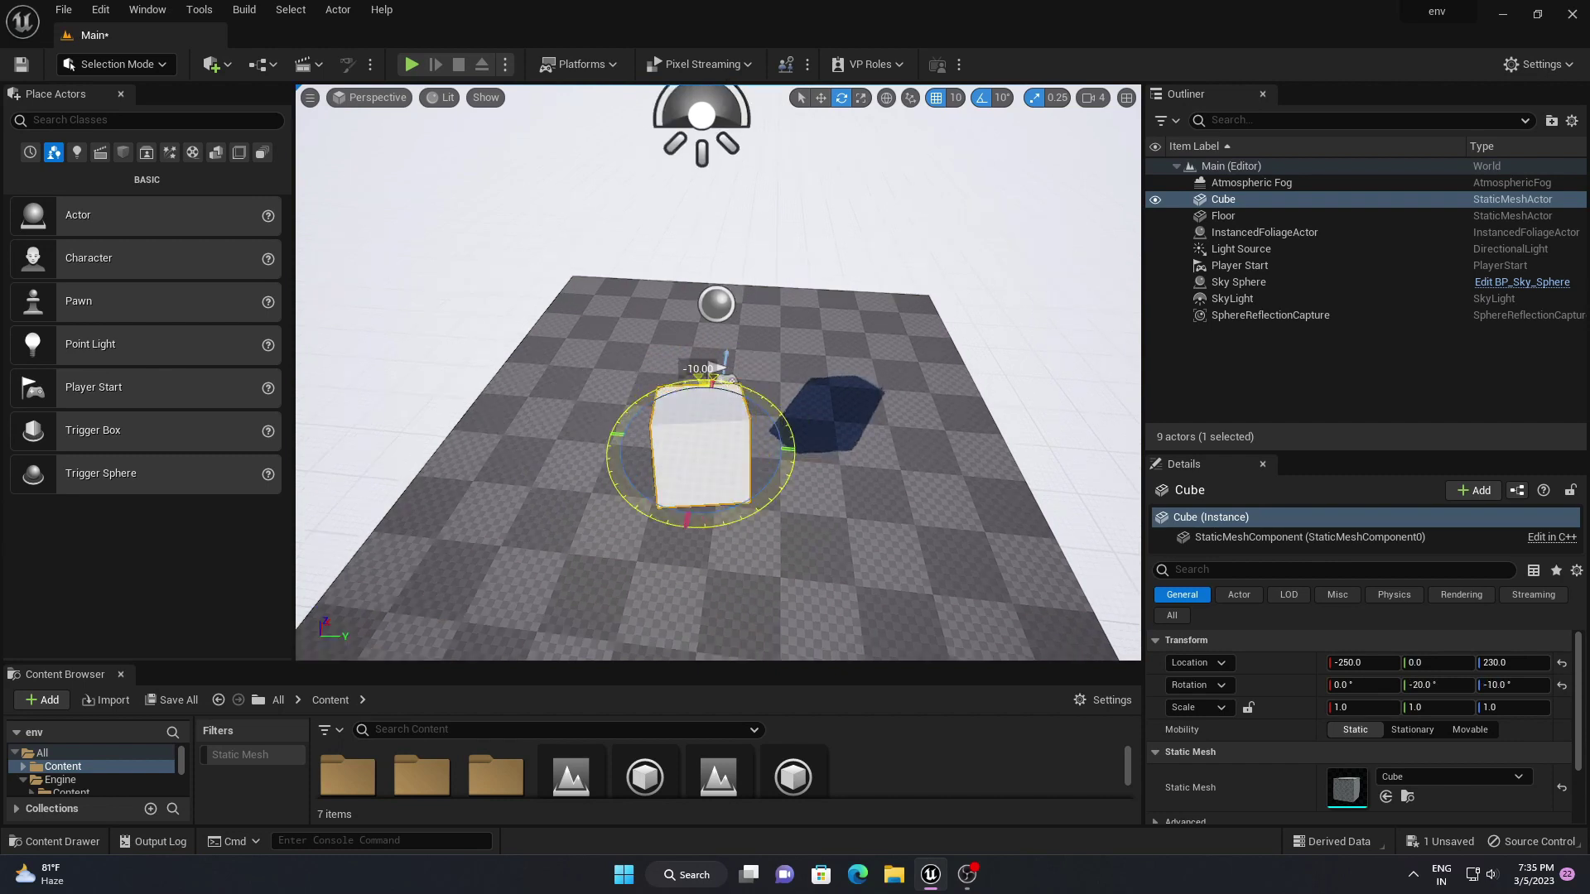
drag(729, 389, 745, 464)
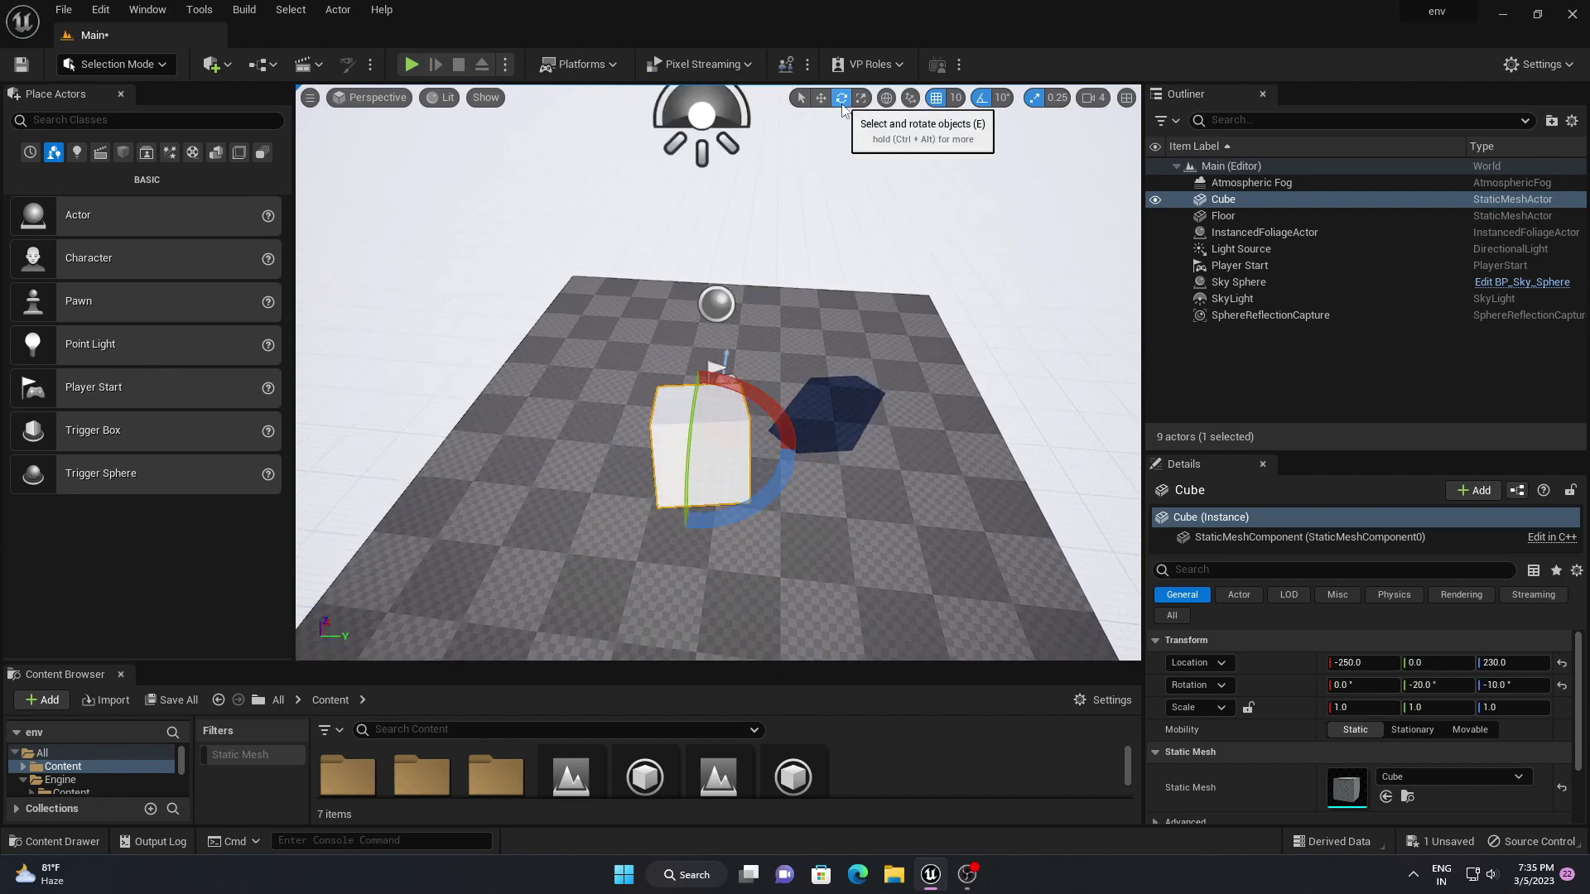
key(ctrl+z)
key(ctrl+z)
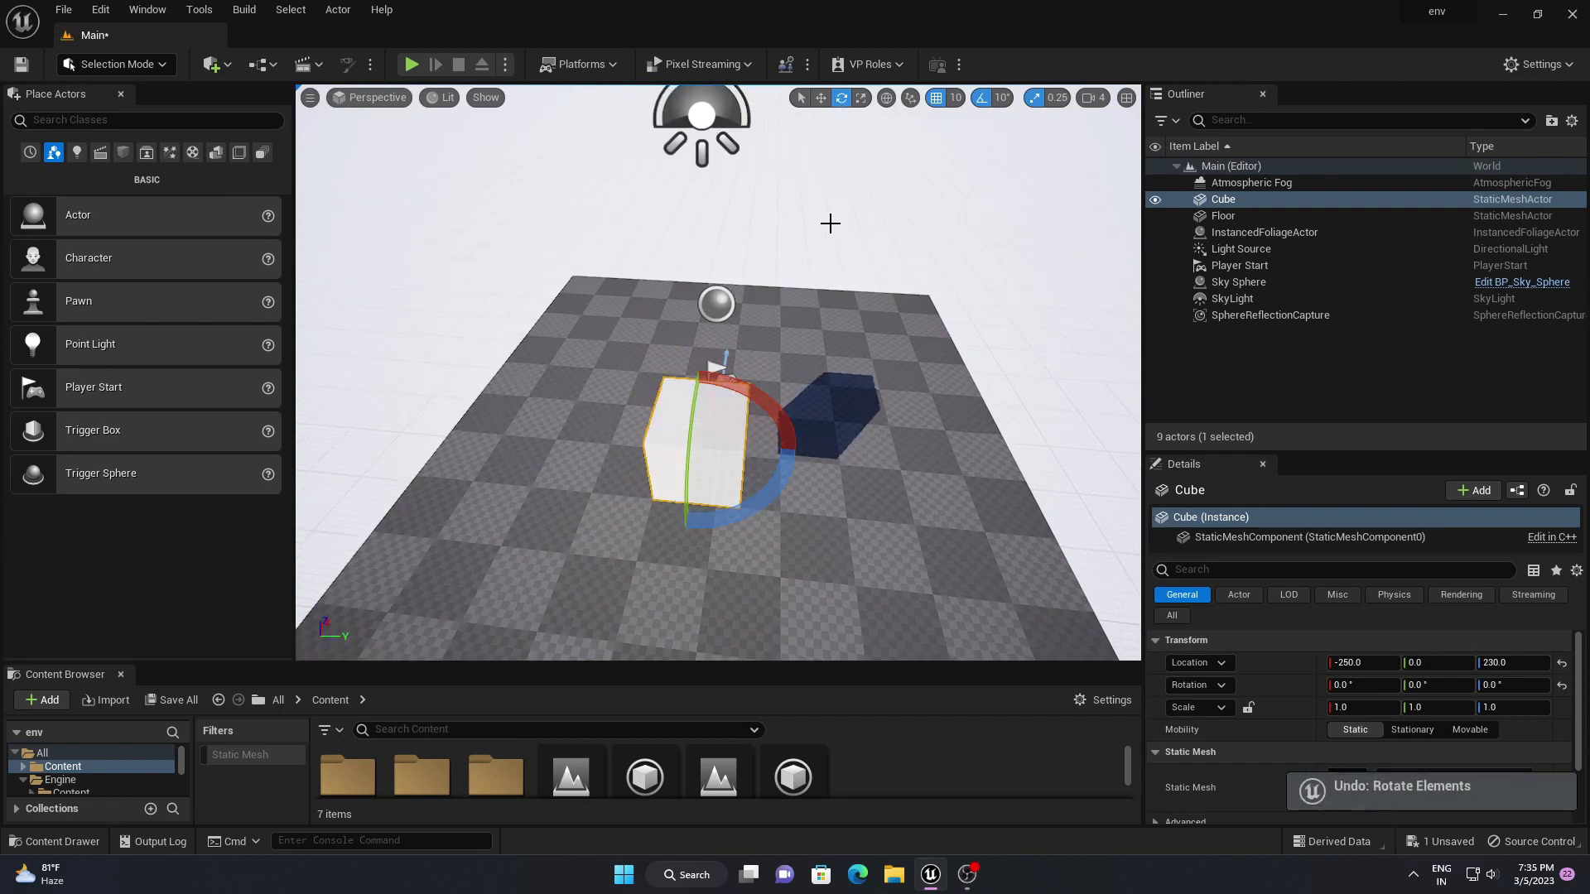
Activate the scale tool and scale the cube to X 2.75, Y 2.0, Z 1.75
click(860, 104)
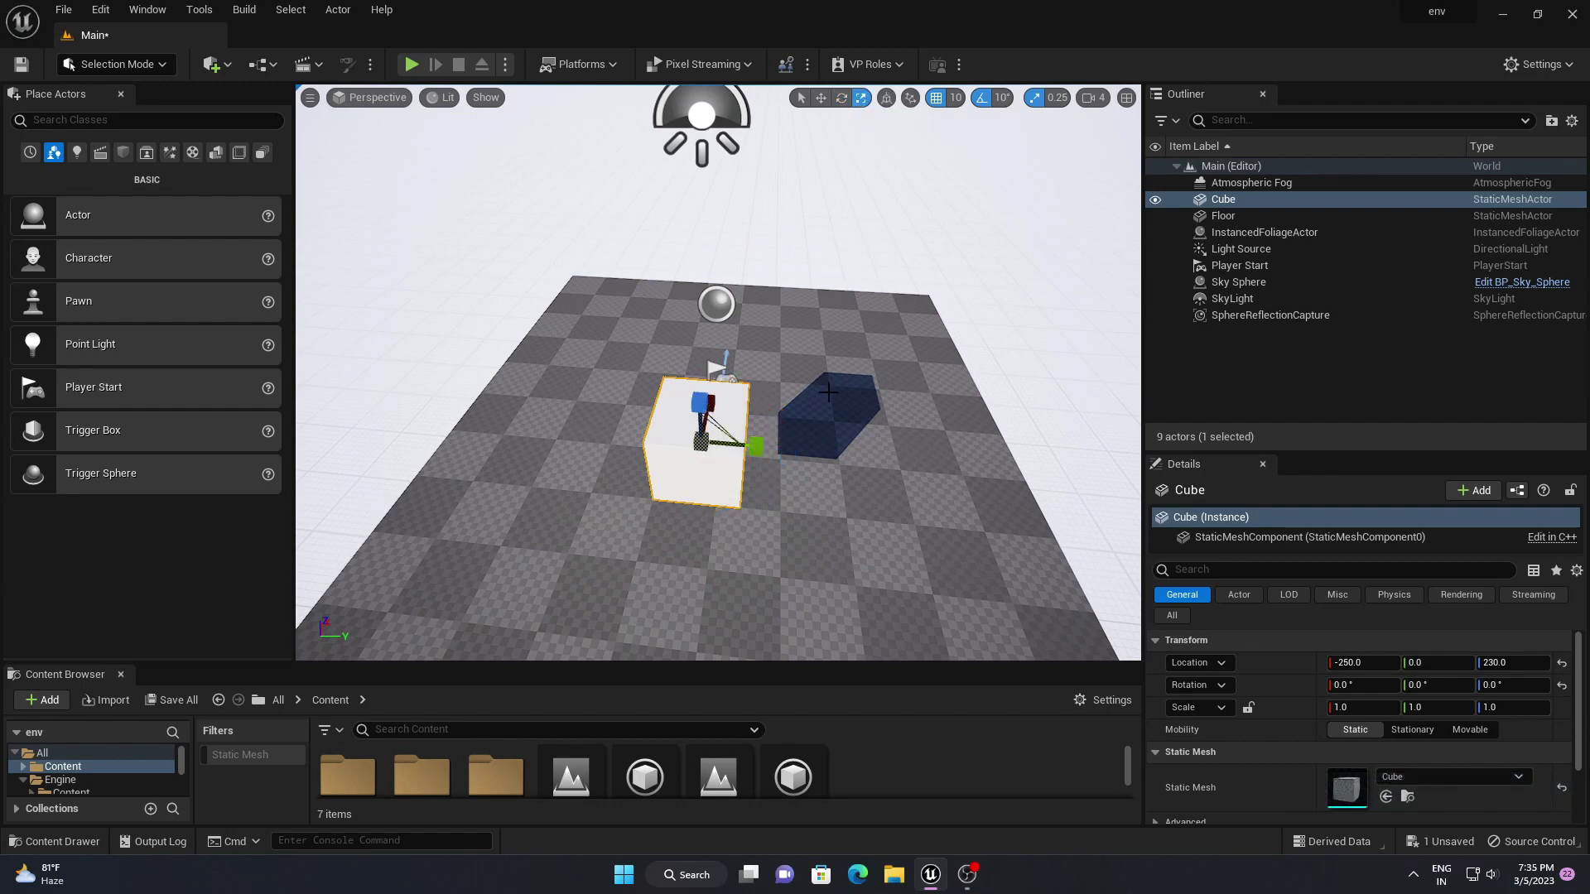
right_drag(828, 393, 712, 389)
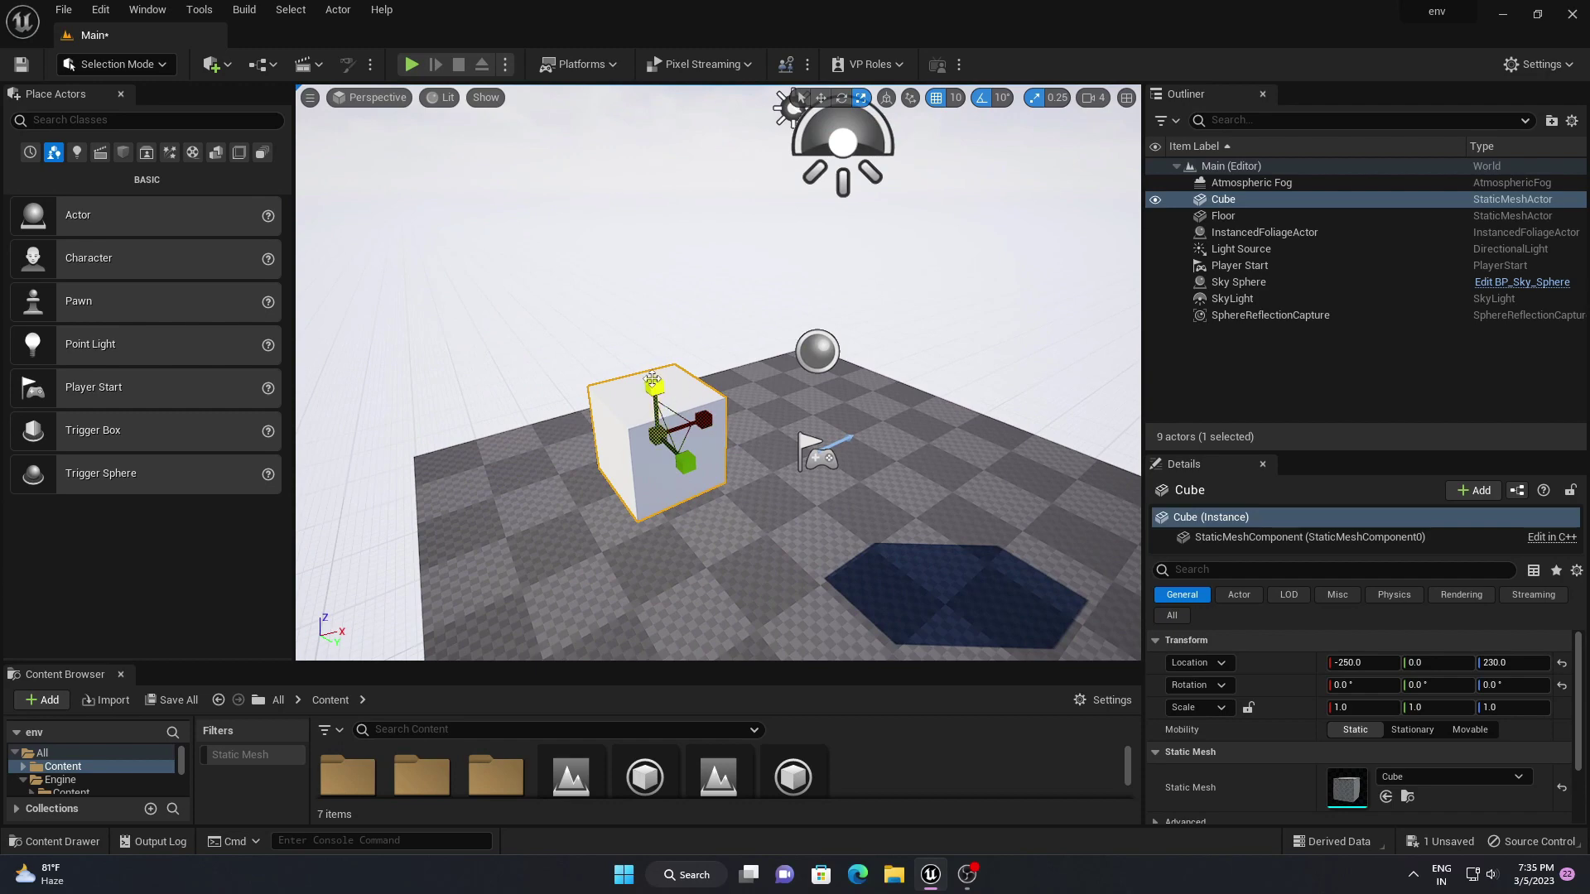
drag(655, 385, 654, 323)
key(ctrl+z)
right_drag(687, 414, 692, 397)
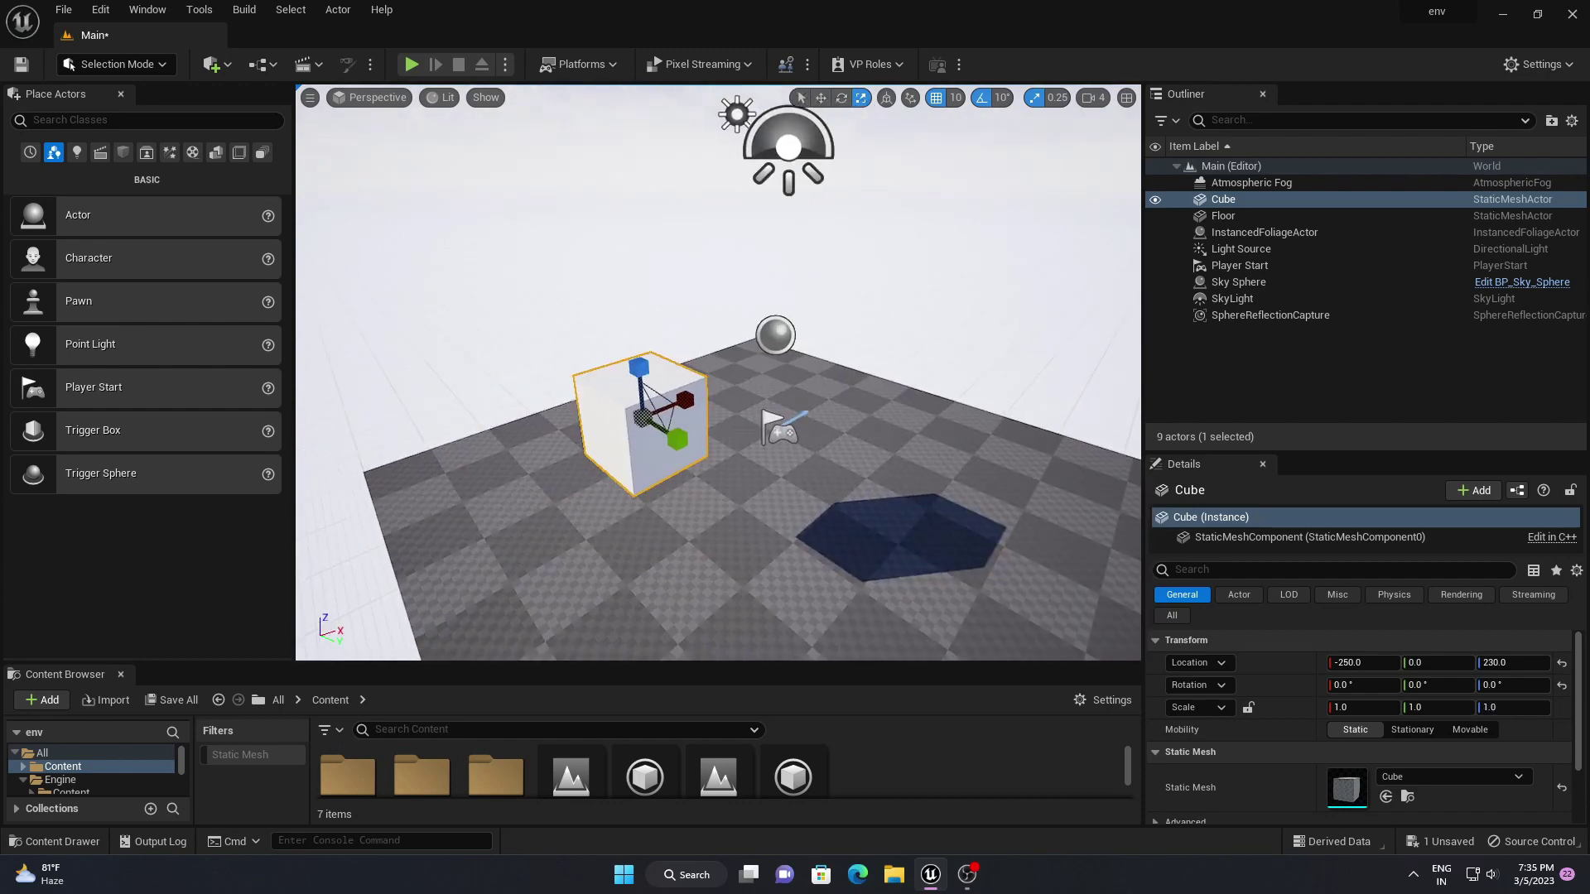
drag(690, 398, 772, 377)
key(ctrl+z)
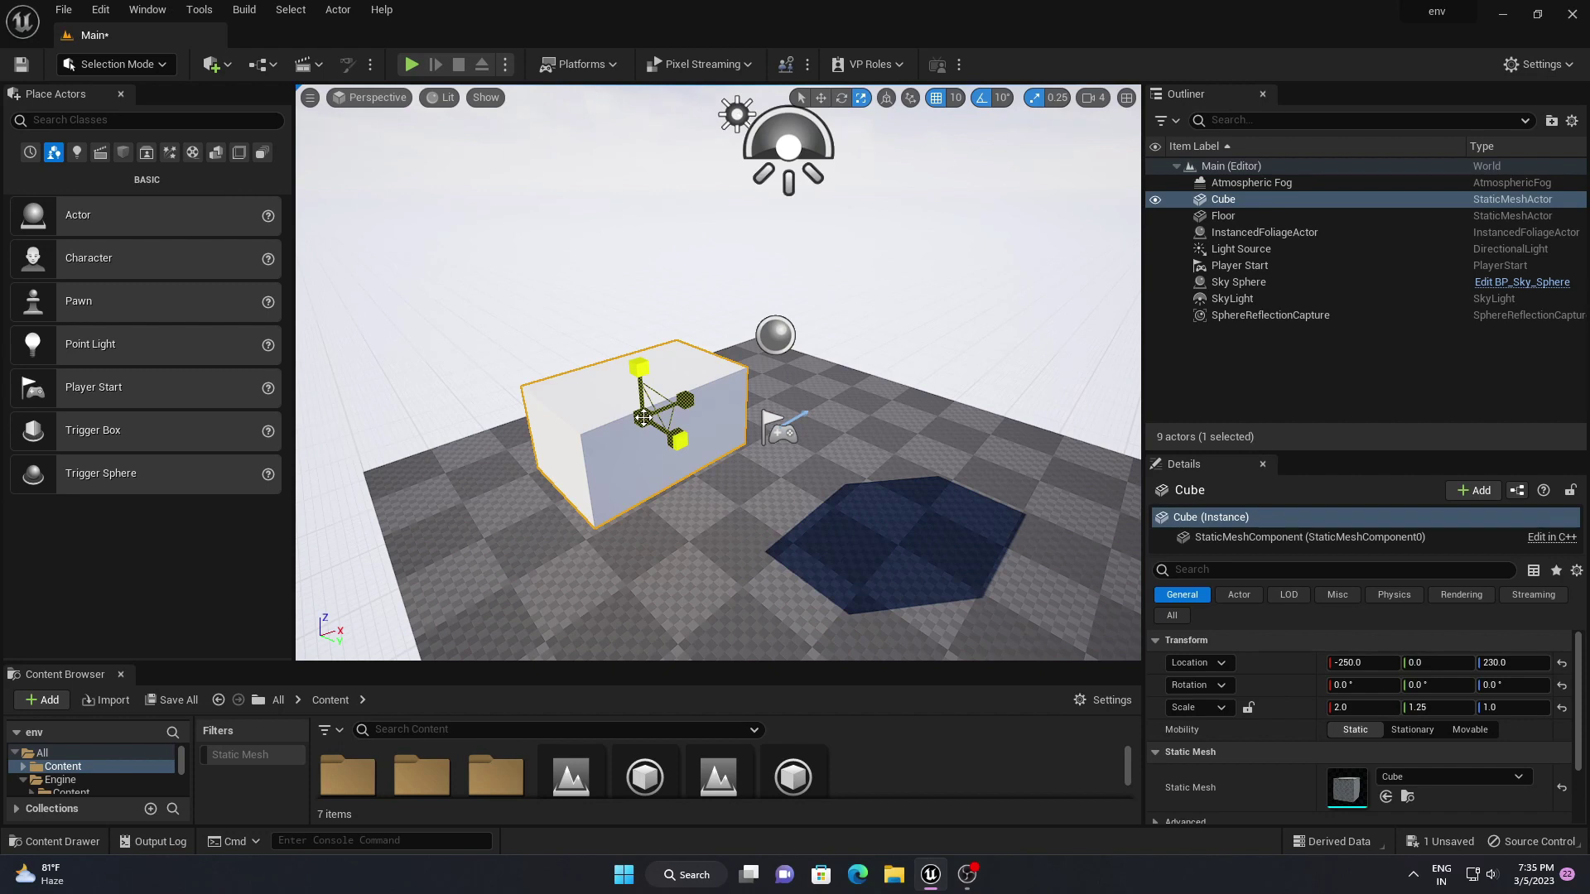
mouse_move(643, 418)
mouse_down()
mouse_move(728, 370)
mouse_move(658, 410)
mouse_up()
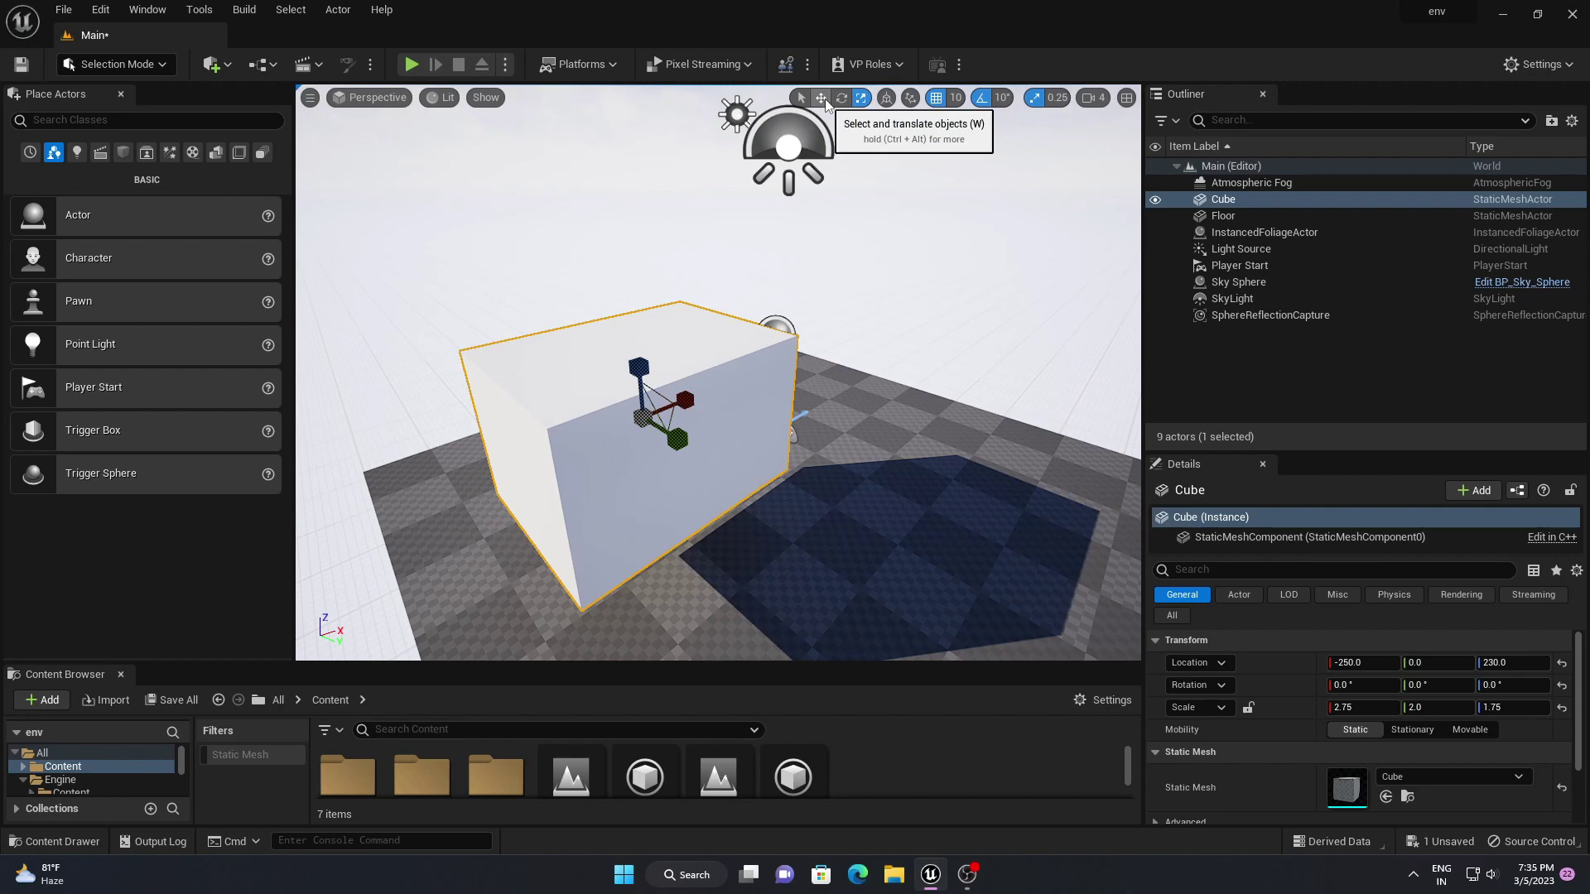
Cycle to the translate tool and move the cube to X -180, Y 60, Z 230
mouse_move(773, 396)
right_down()
mouse_move(716, 389)
mouse_move(781, 361)
mouse_move(781, 394)
right_up()
scroll(785, 385, down, 5)
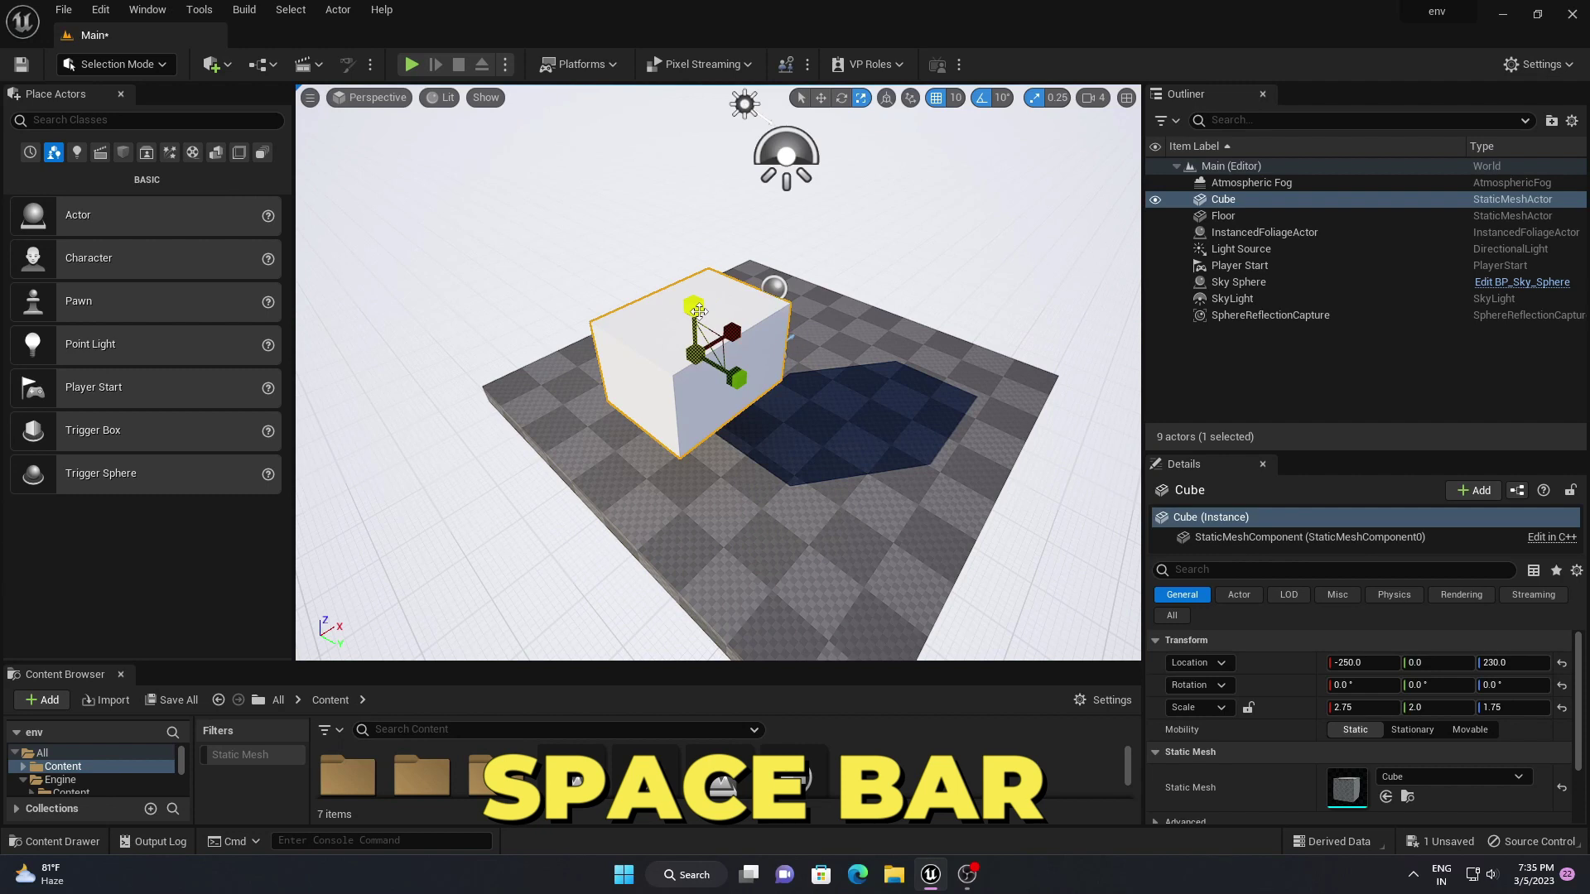
key(space)
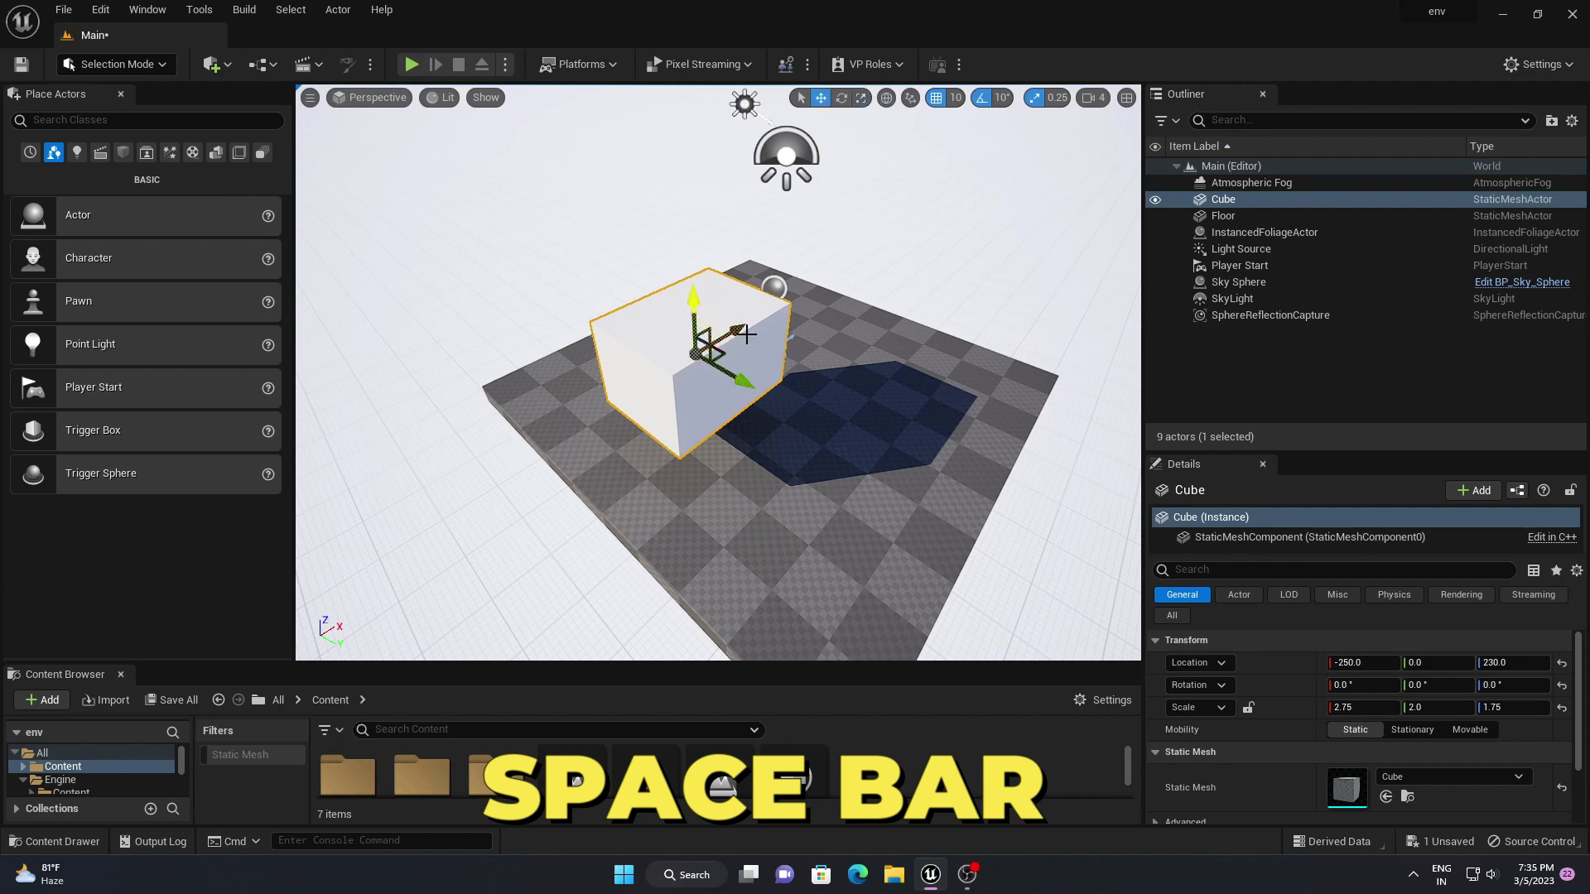
drag(732, 332, 773, 335)
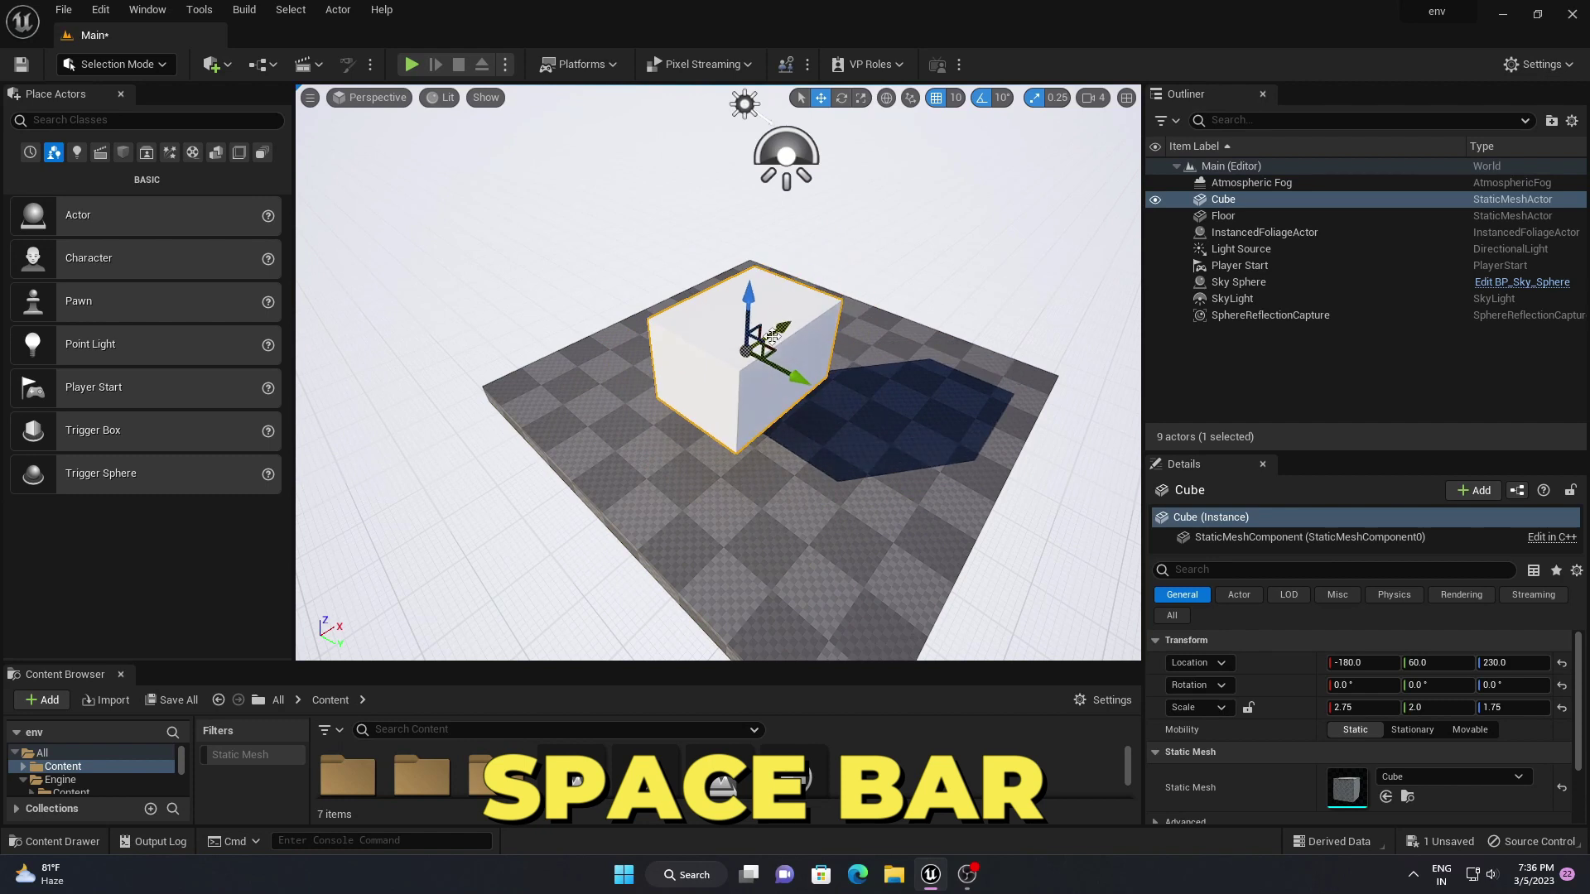
Cycle to the rotate tool, try rotating the enlarged cube, and undo the rotation
key(space)
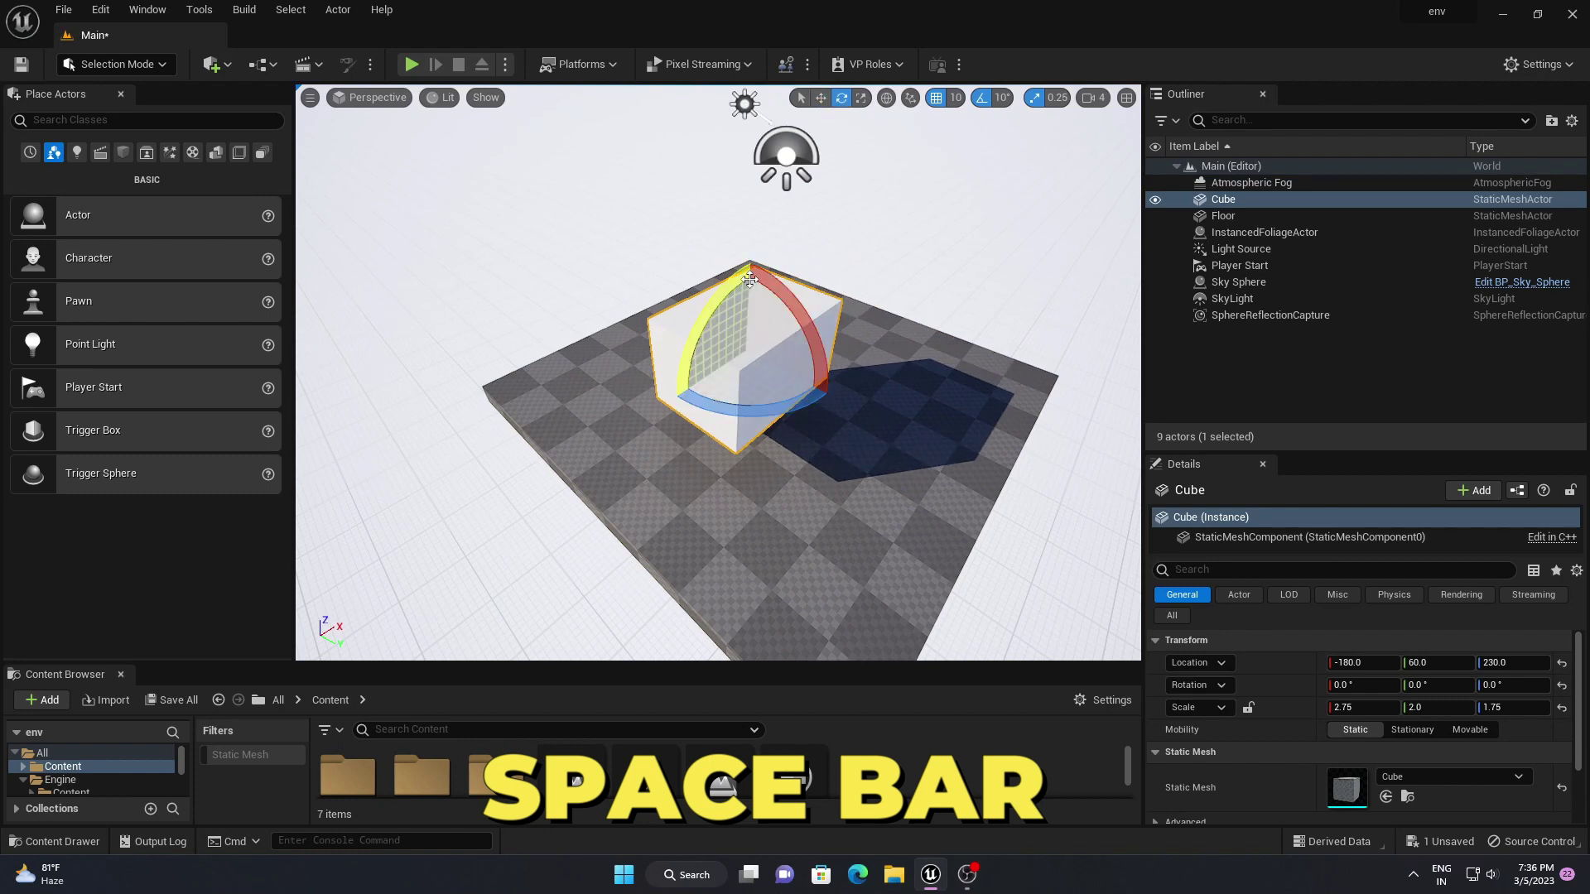
drag(750, 280, 831, 331)
key(ctrl+z)
key(ctrl+z)
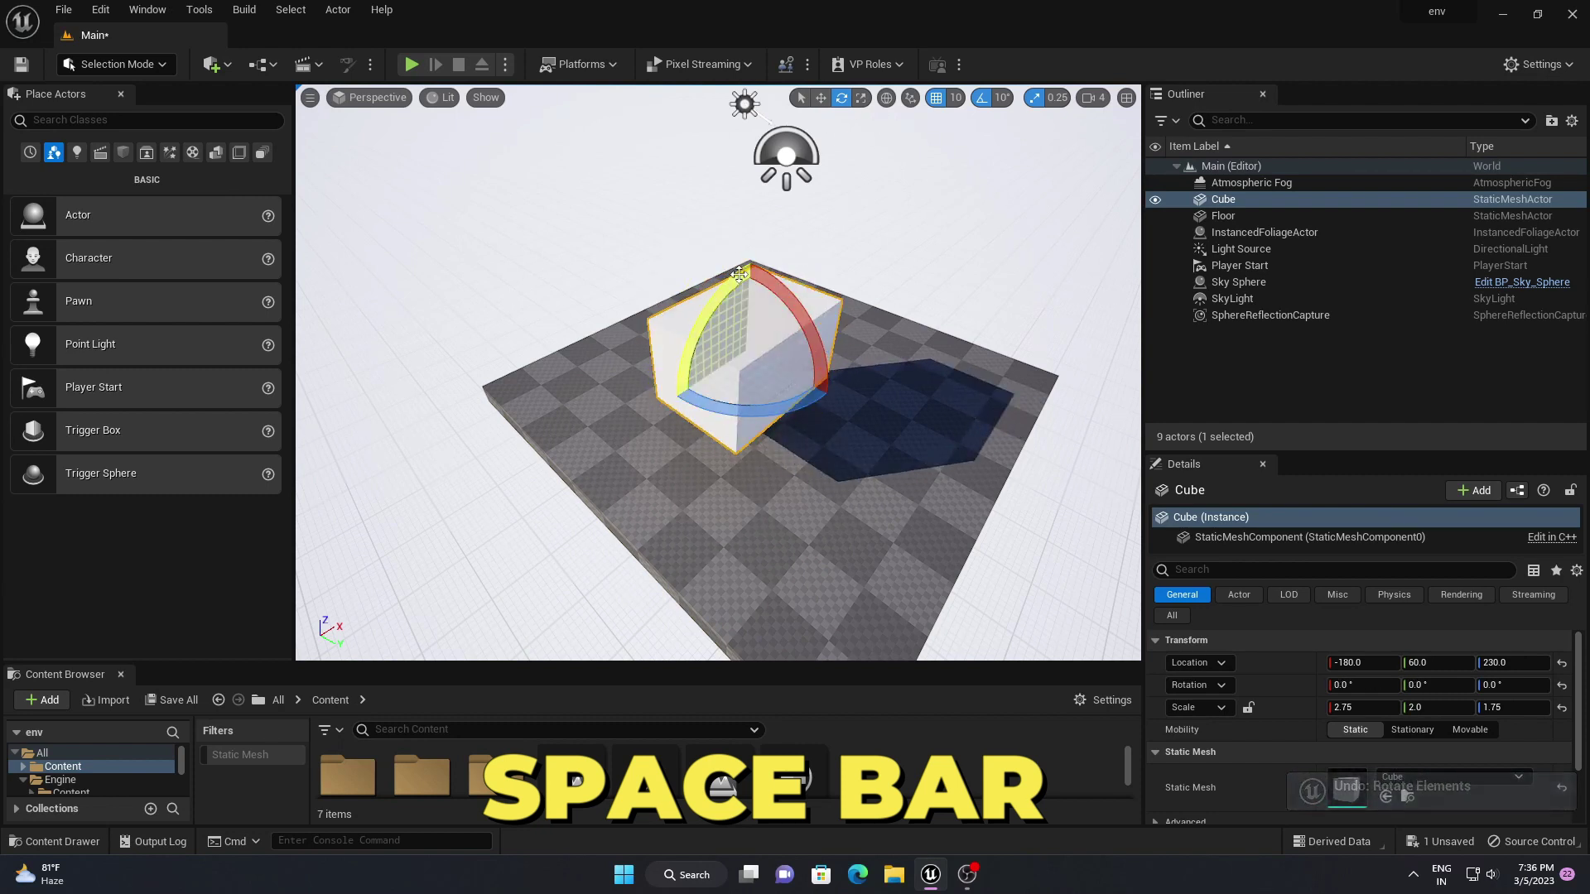
Cycle to the scale tool, try scaling the cube uniformly, and undo the scaling
key(space)
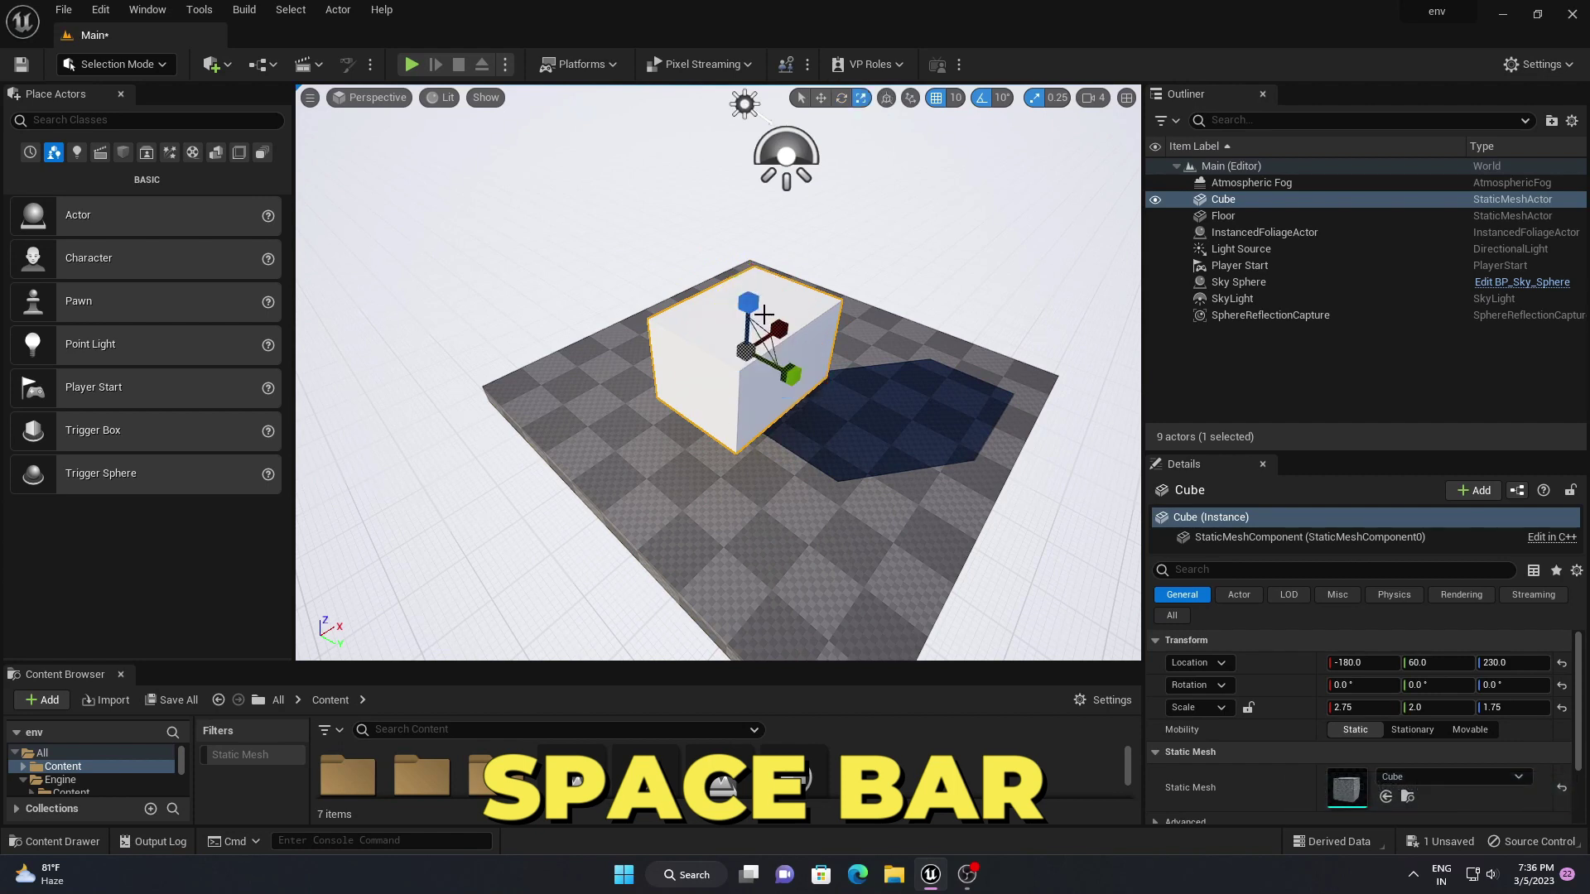
mouse_move(751, 353)
mouse_down()
mouse_move(720, 414)
mouse_move(761, 298)
mouse_move(736, 373)
mouse_move(745, 353)
mouse_up()
key(ctrl+z)
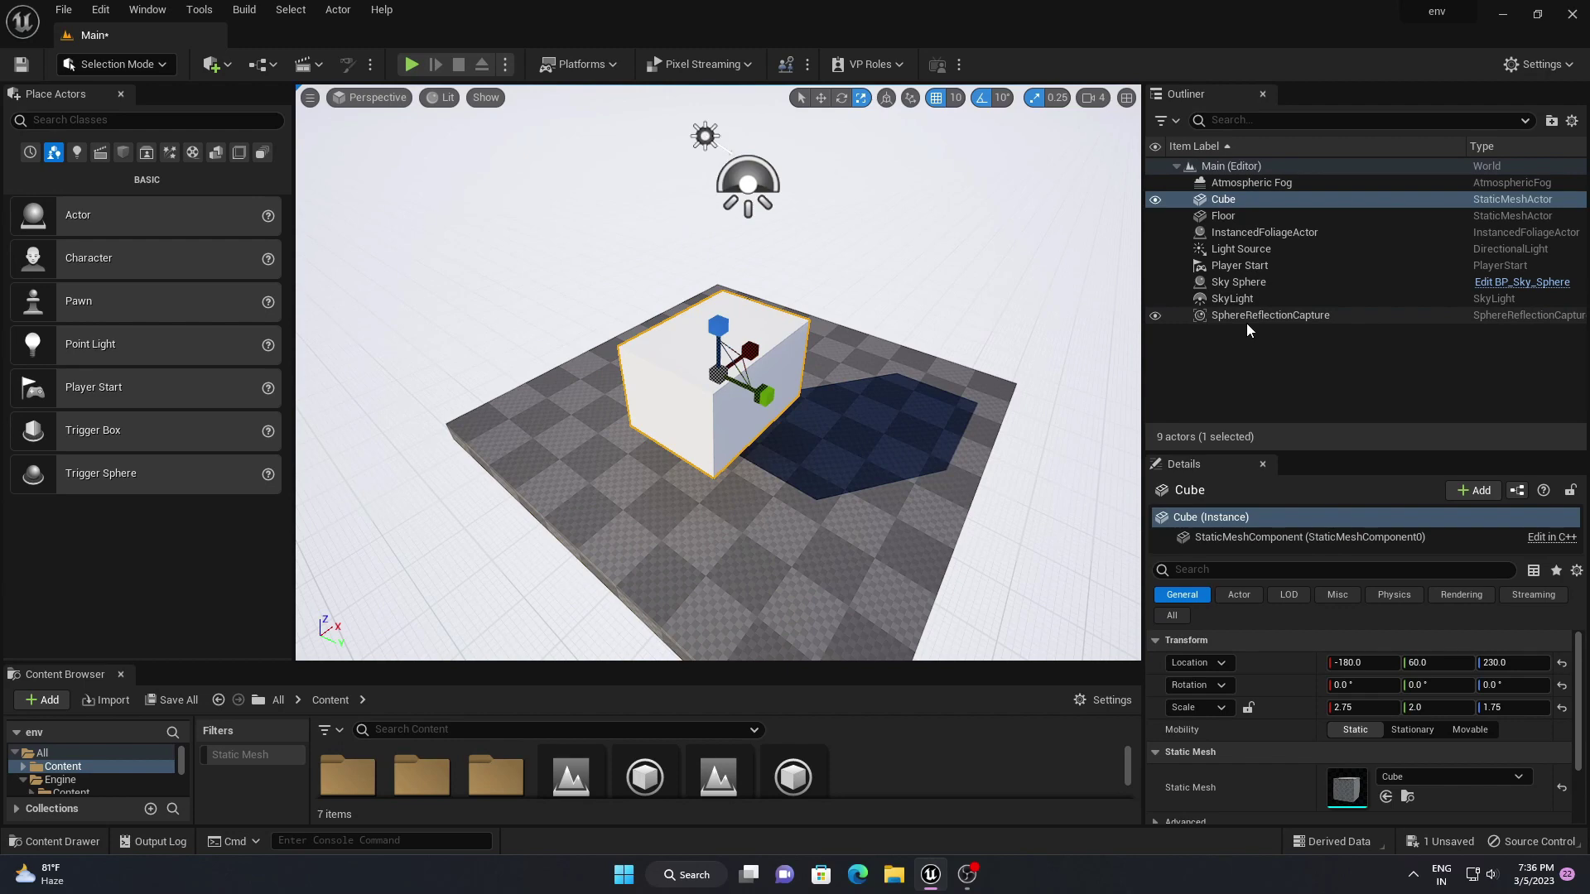
Select the level's actors one by one in the Outliner, from Atmospheric Fog through Floor and Player Start to SkyLight
click(1251, 182)
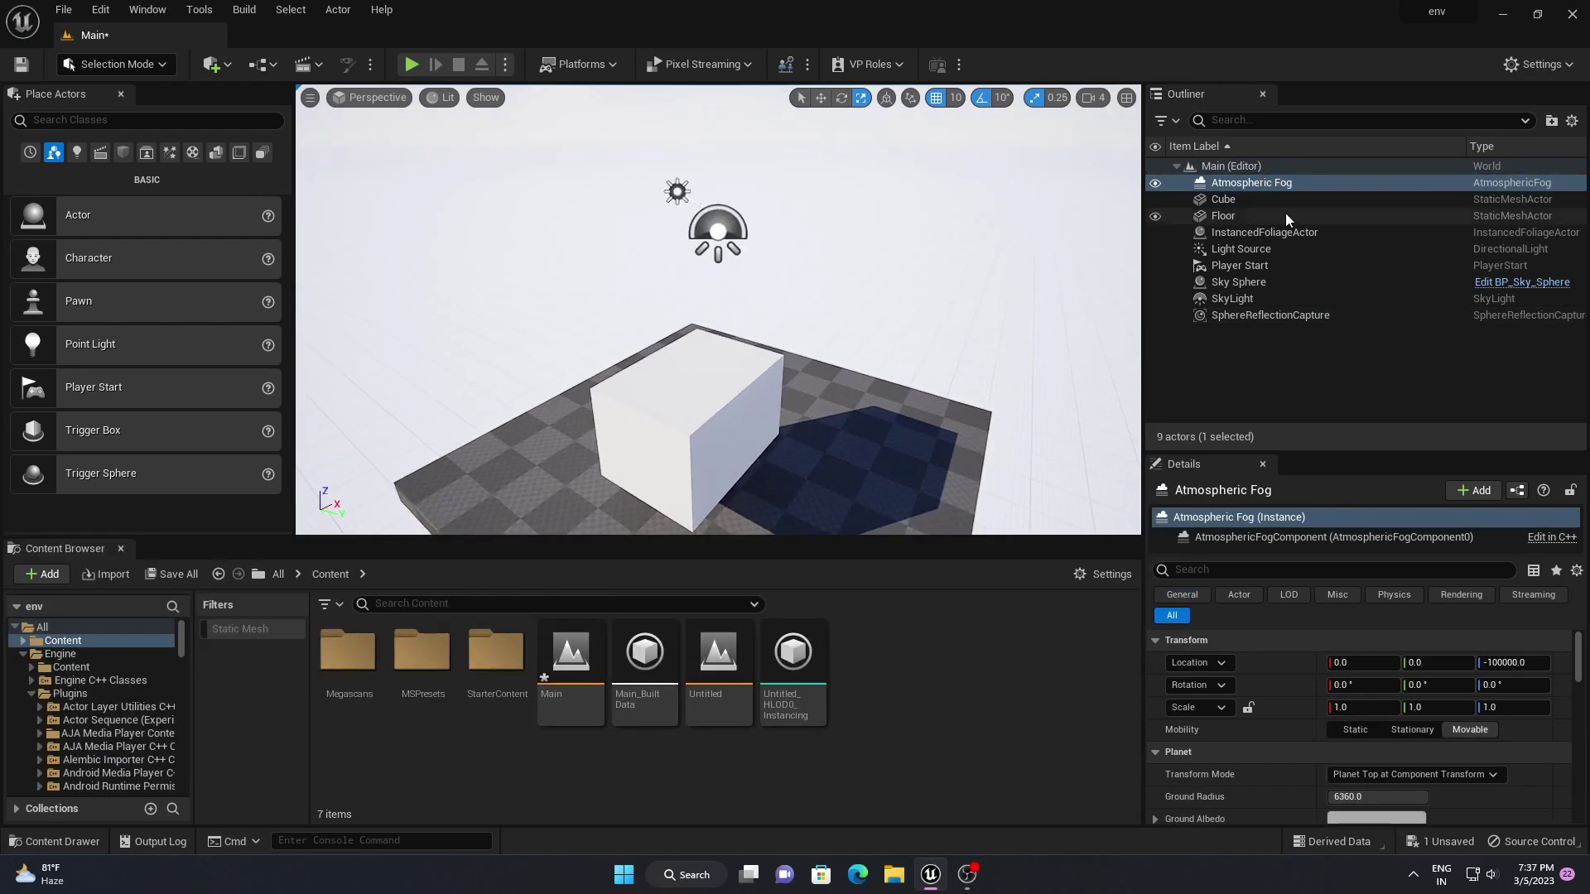
click(1233, 202)
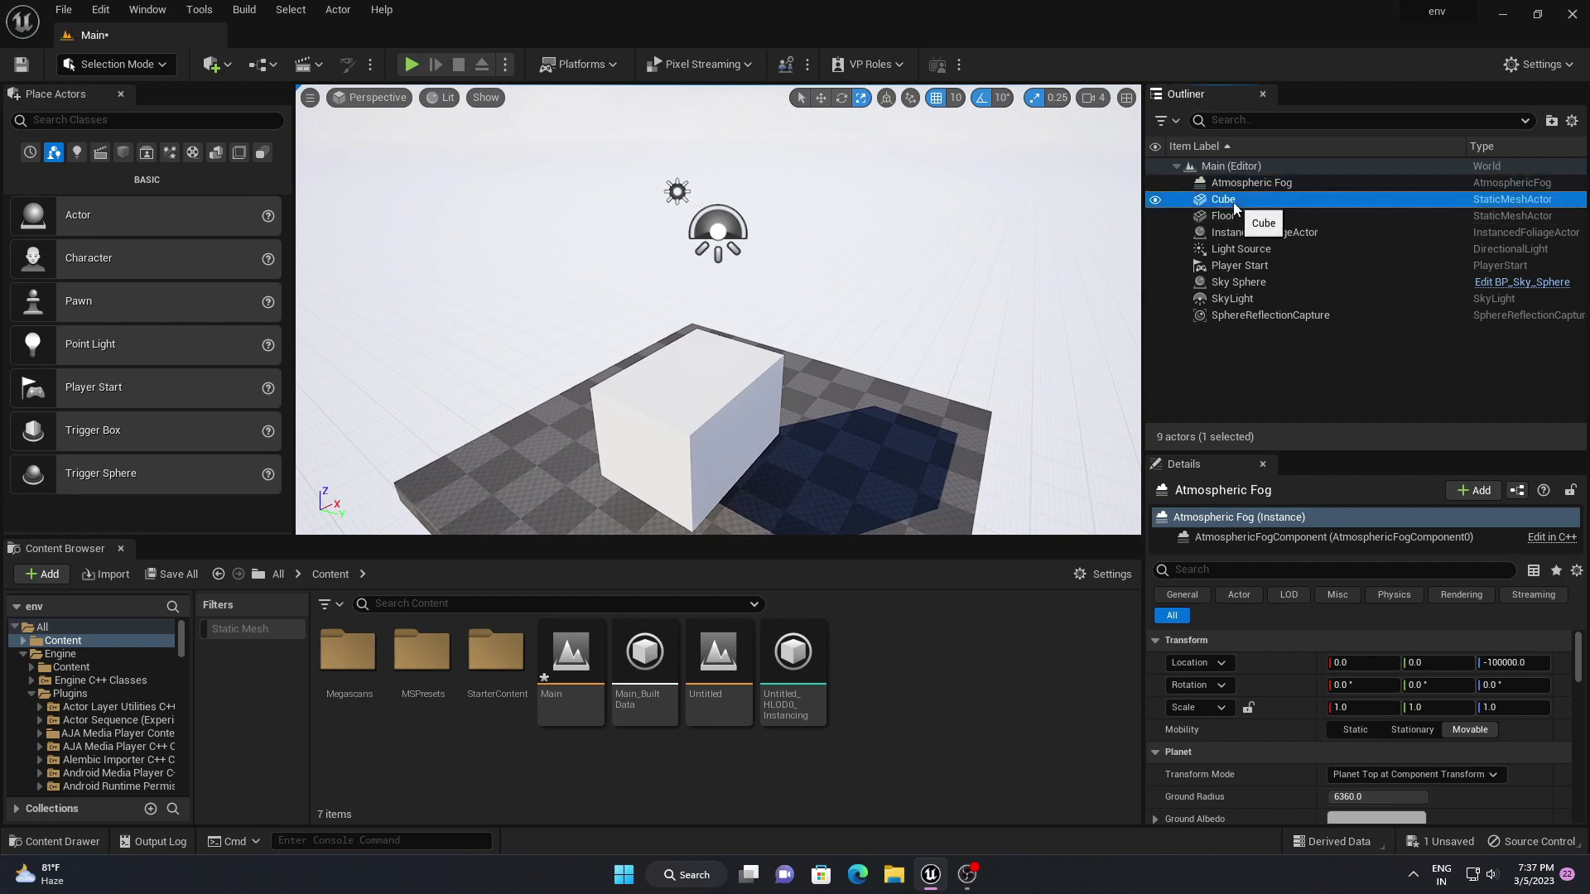
click(1224, 216)
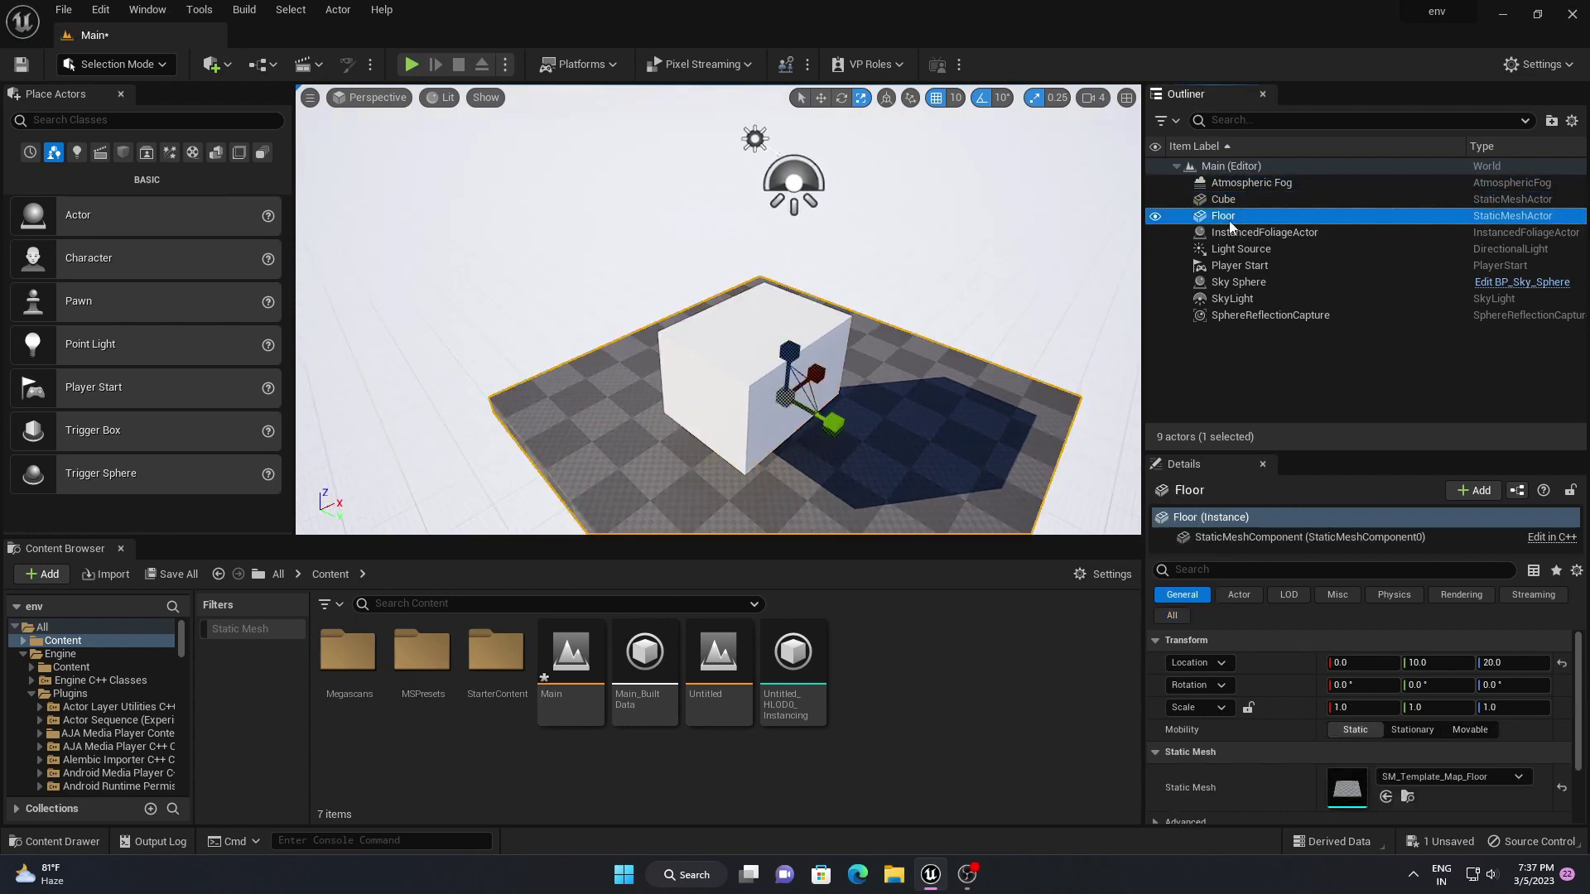
click(1232, 234)
click(1247, 265)
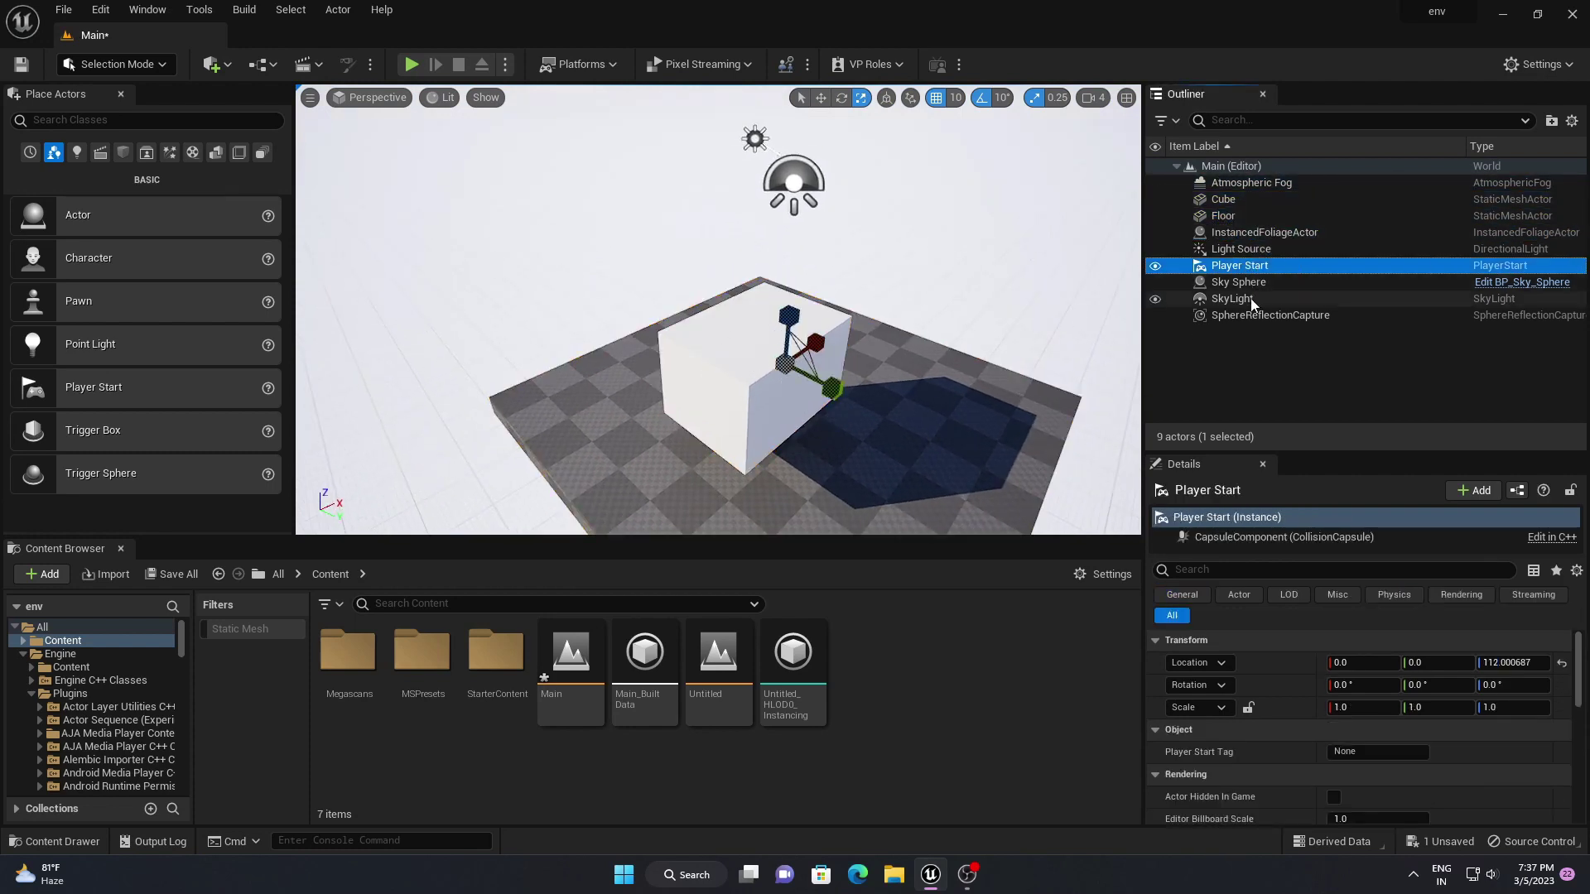
click(1242, 299)
key(f)
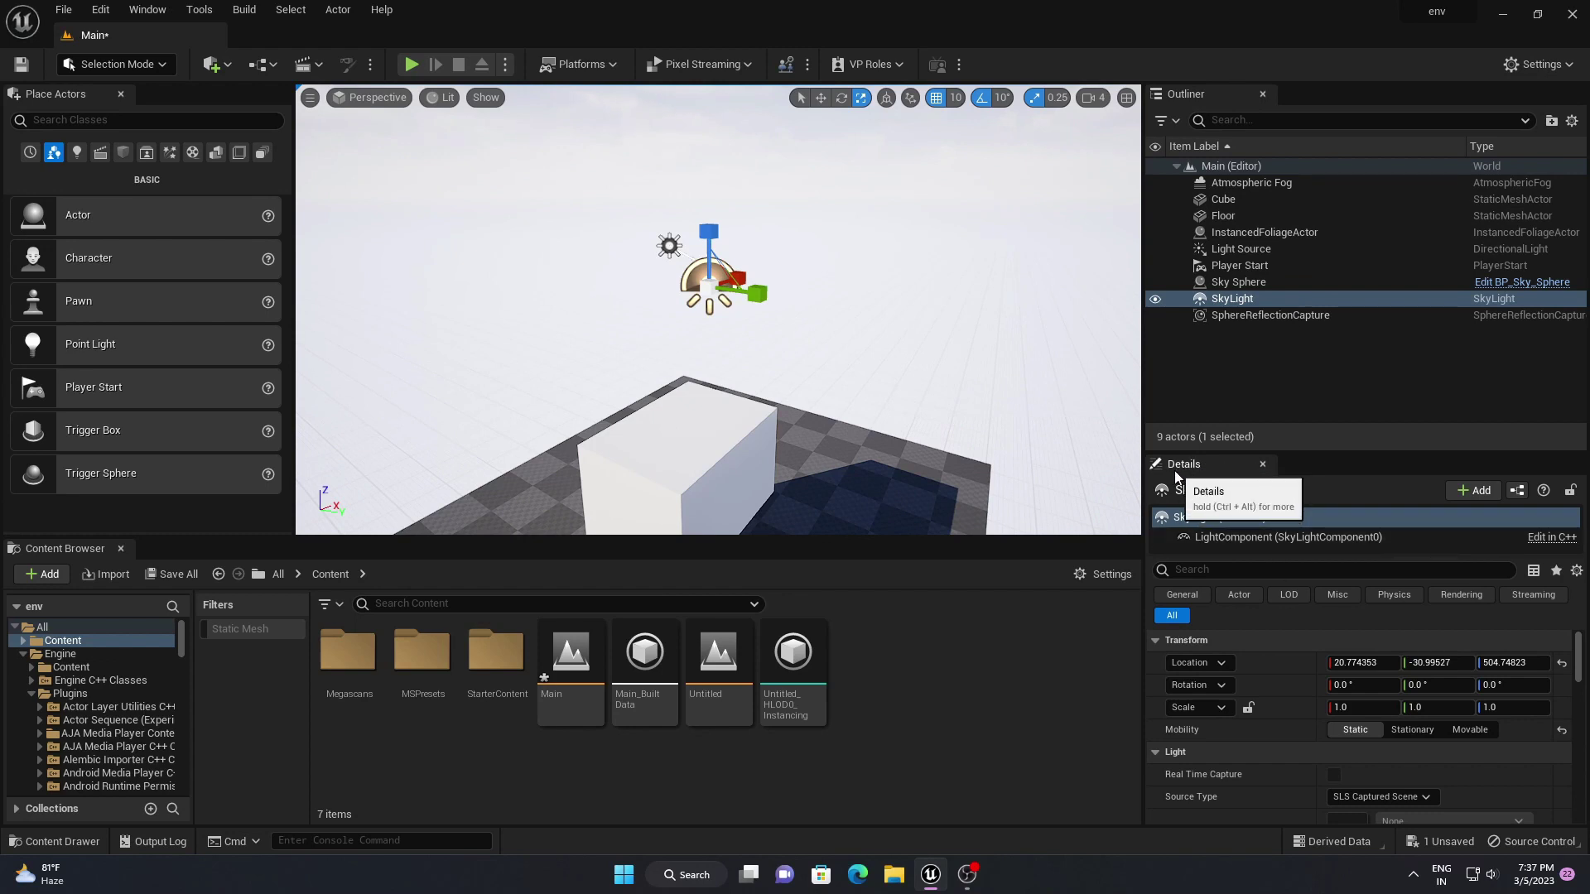
Inspect the properties of the Atmospheric Fog and the cube, and enlarge the Details area upwards
click(1250, 183)
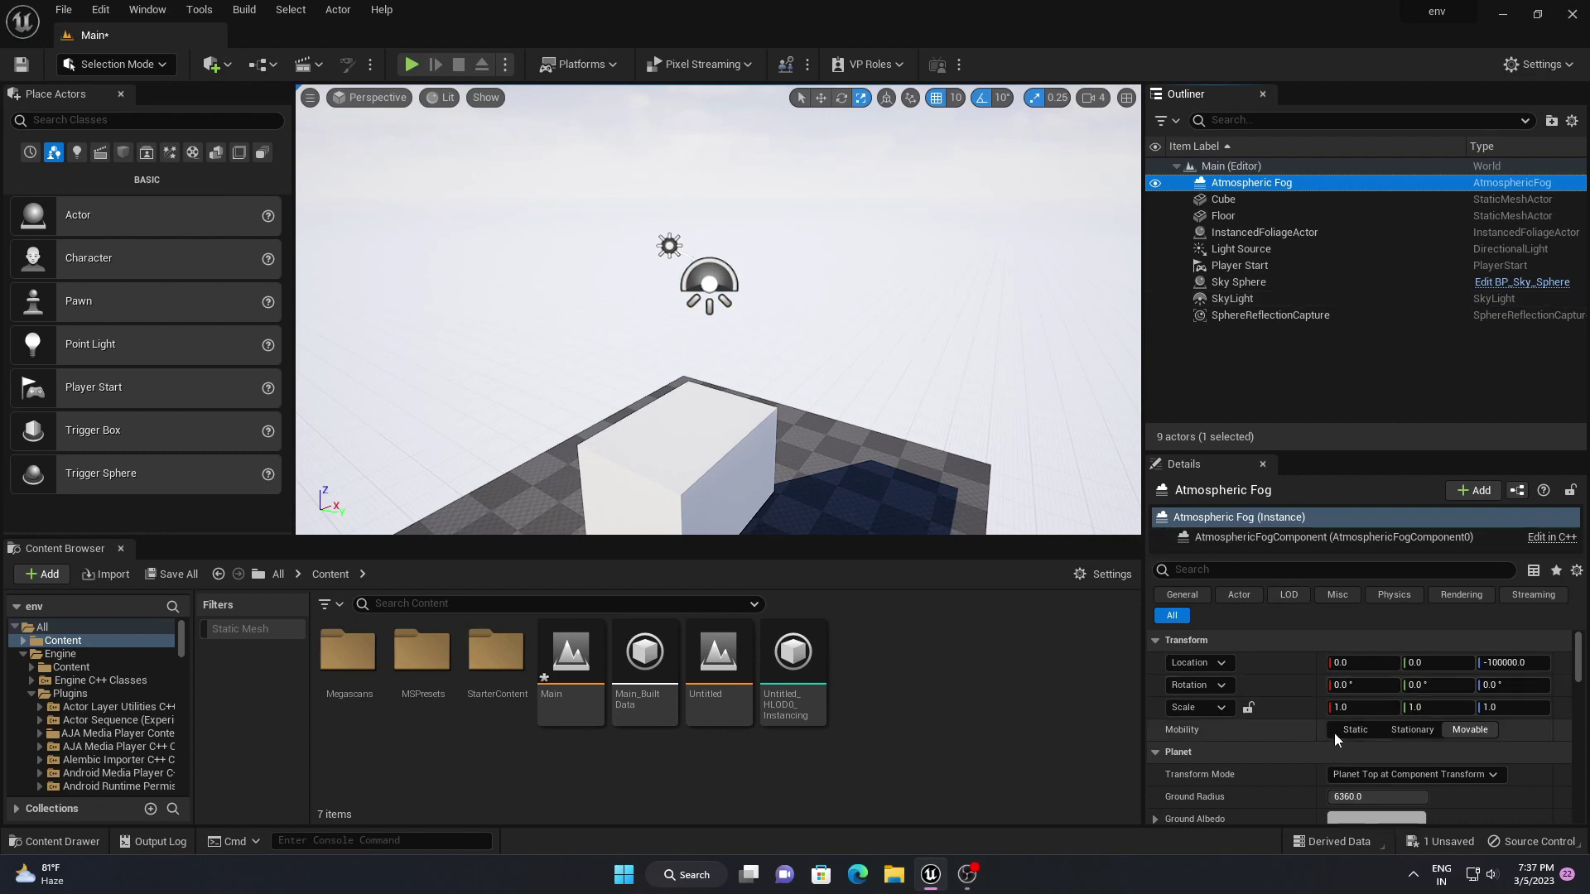
click(1226, 204)
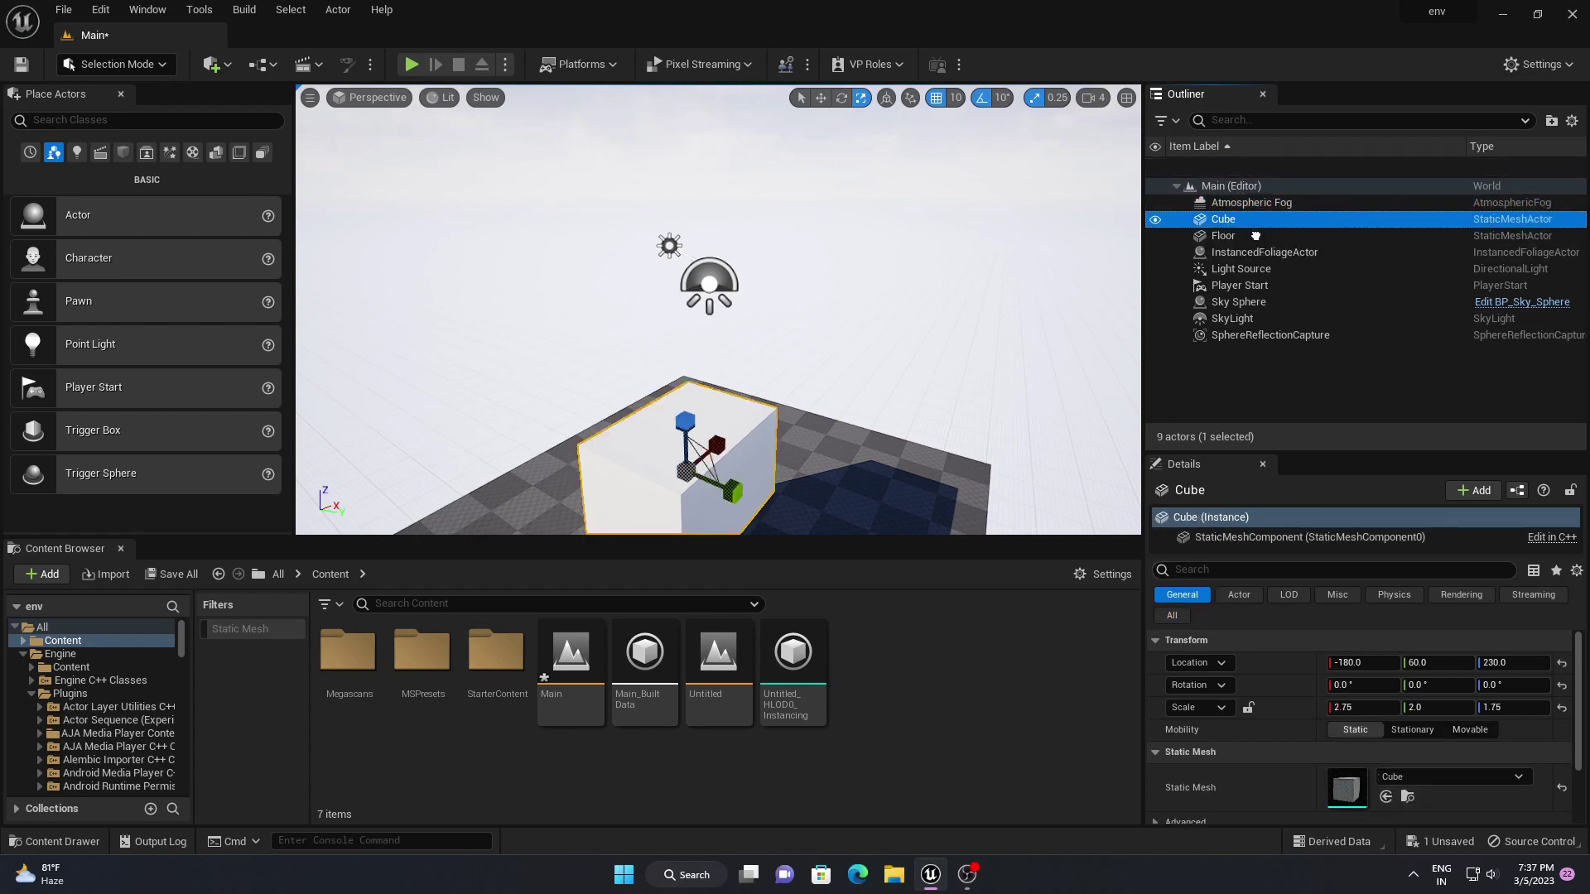
click(746, 403)
key(f)
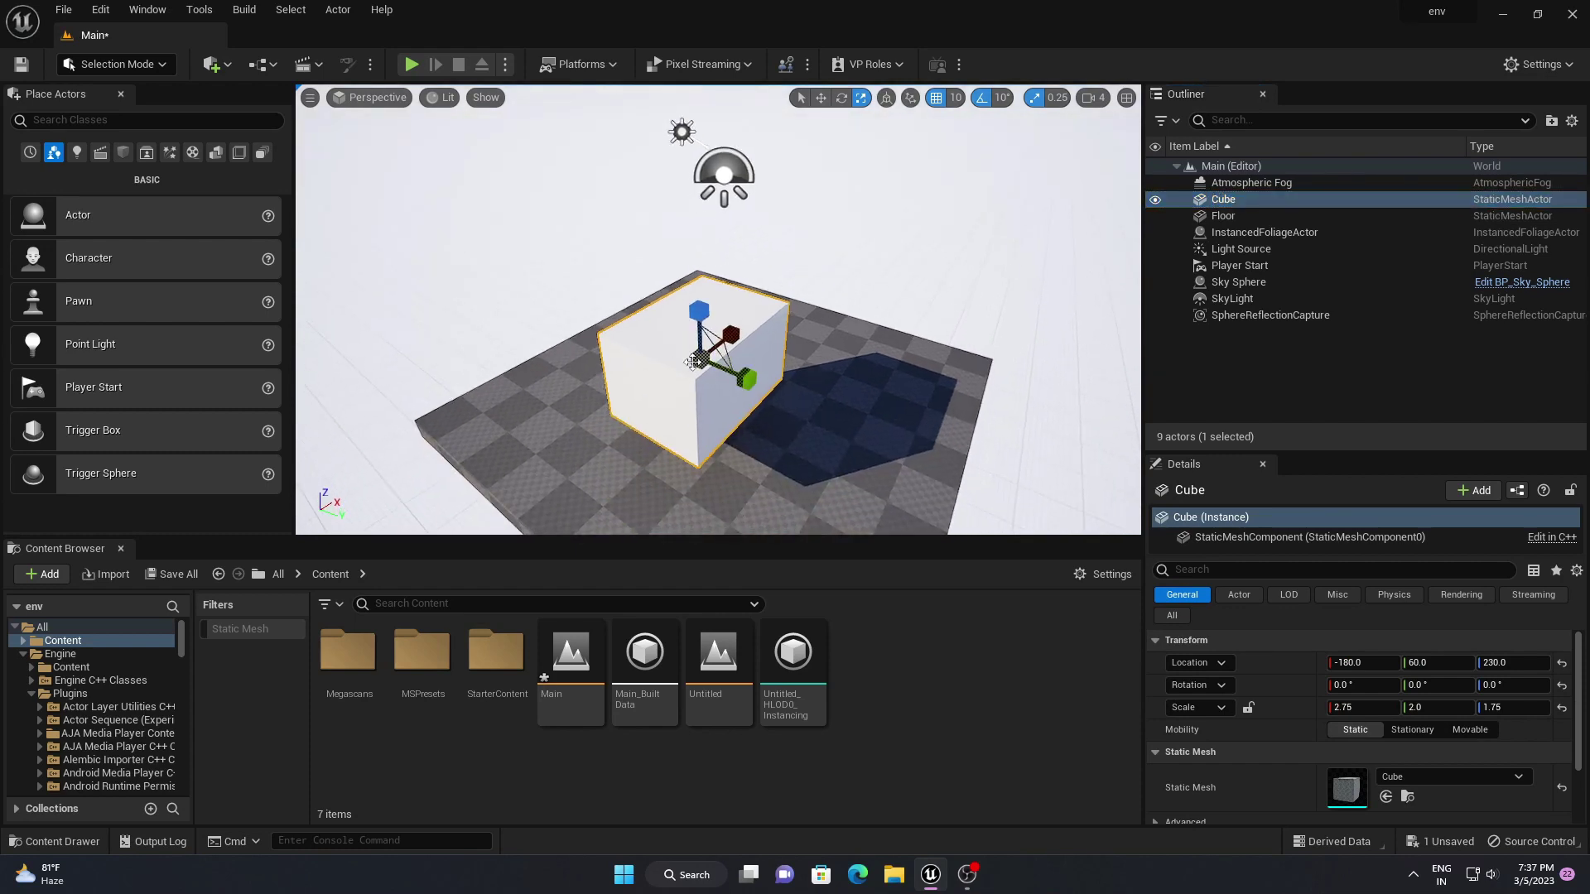
click(836, 356)
click(695, 324)
drag(1314, 454, 1305, 312)
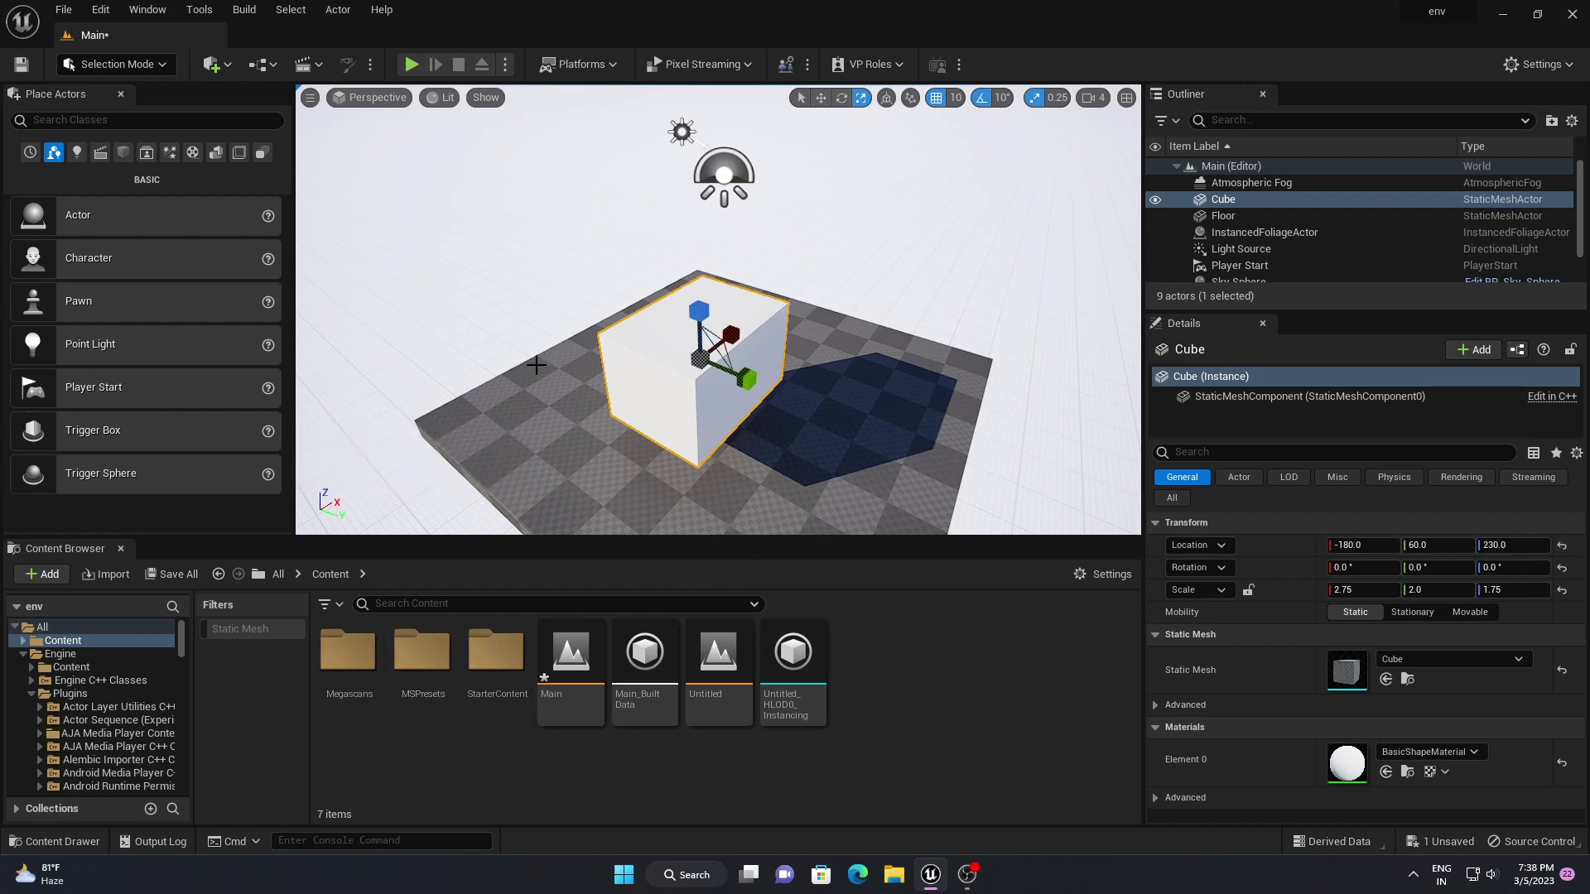
Add a second cube from the basic shapes onto the floor and reset its location to 0, 0, 0
click(123, 154)
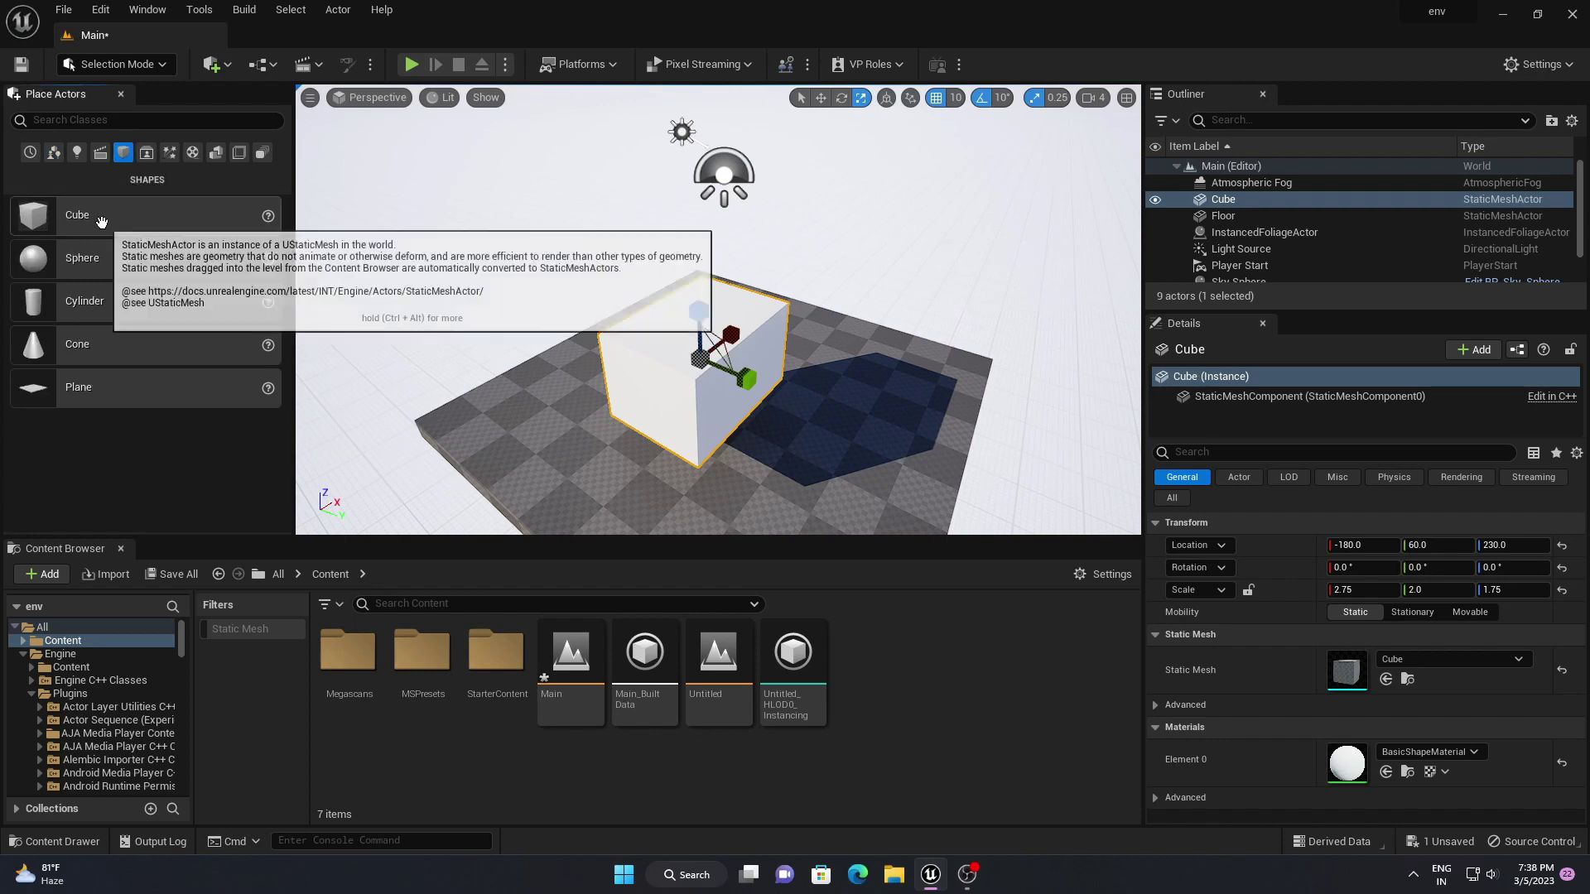
drag(77, 219, 874, 369)
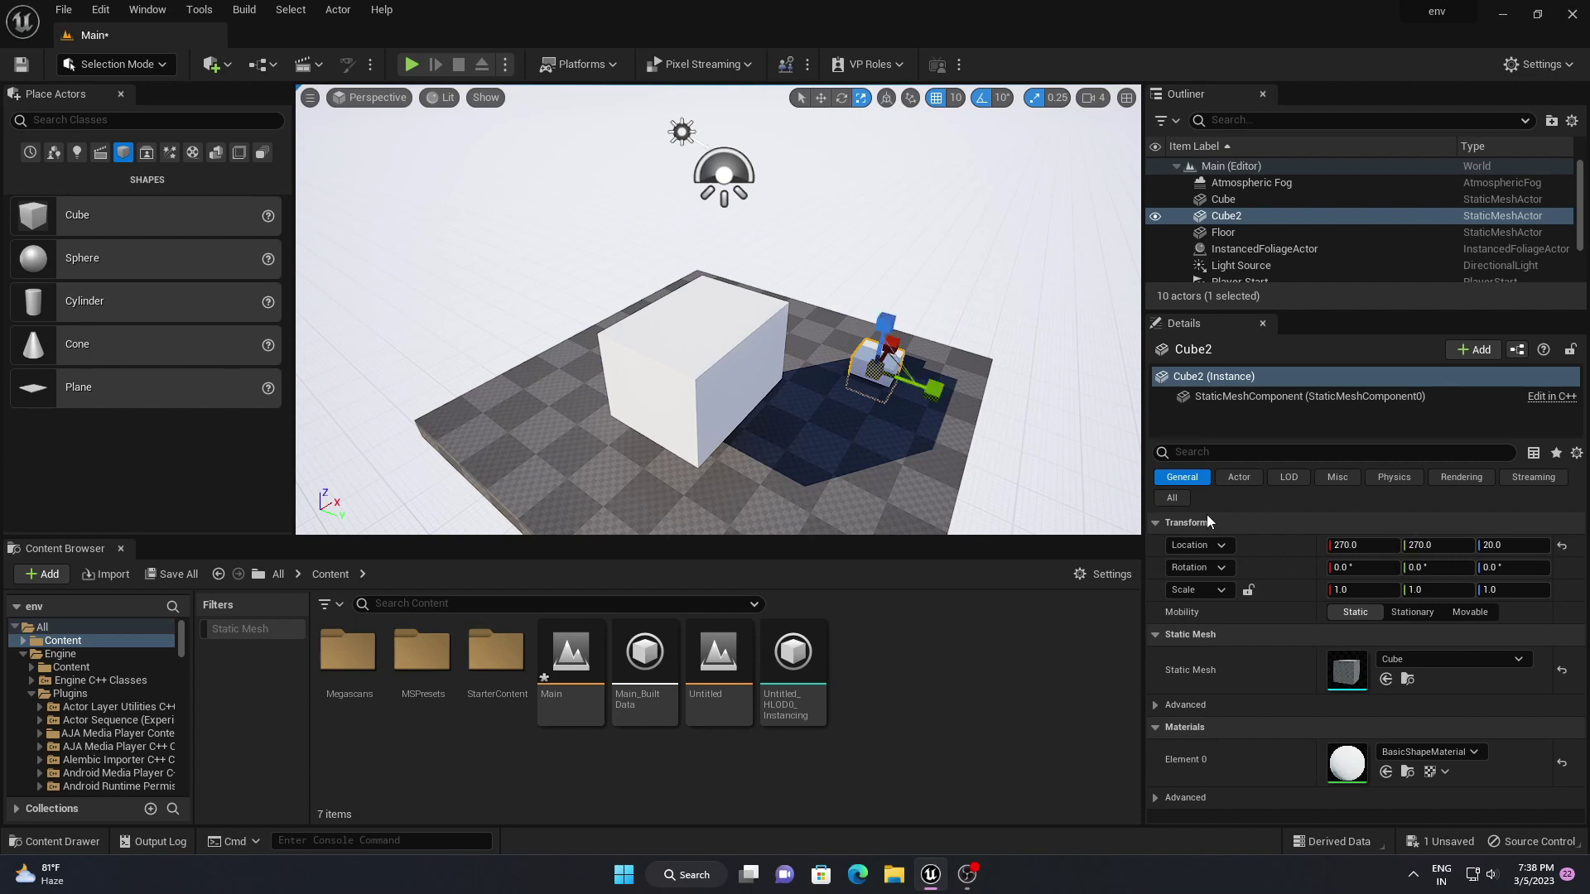
click(1562, 547)
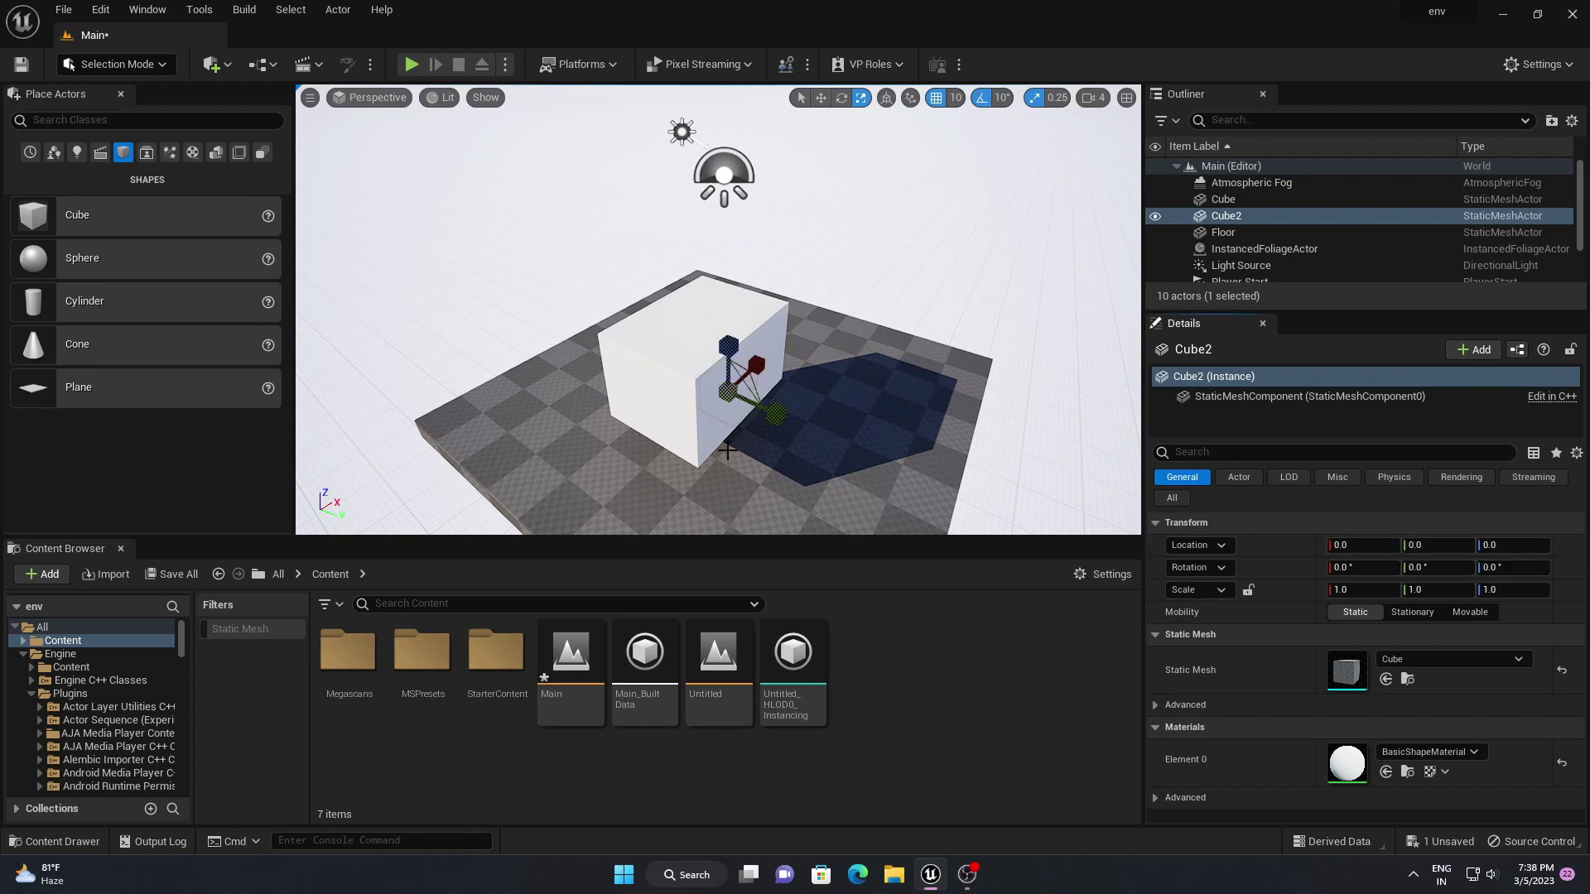
Activate the translate tool and move the second cube to X -90, Y 0, Z 110
key(w)
right_drag(631, 409, 639, 296)
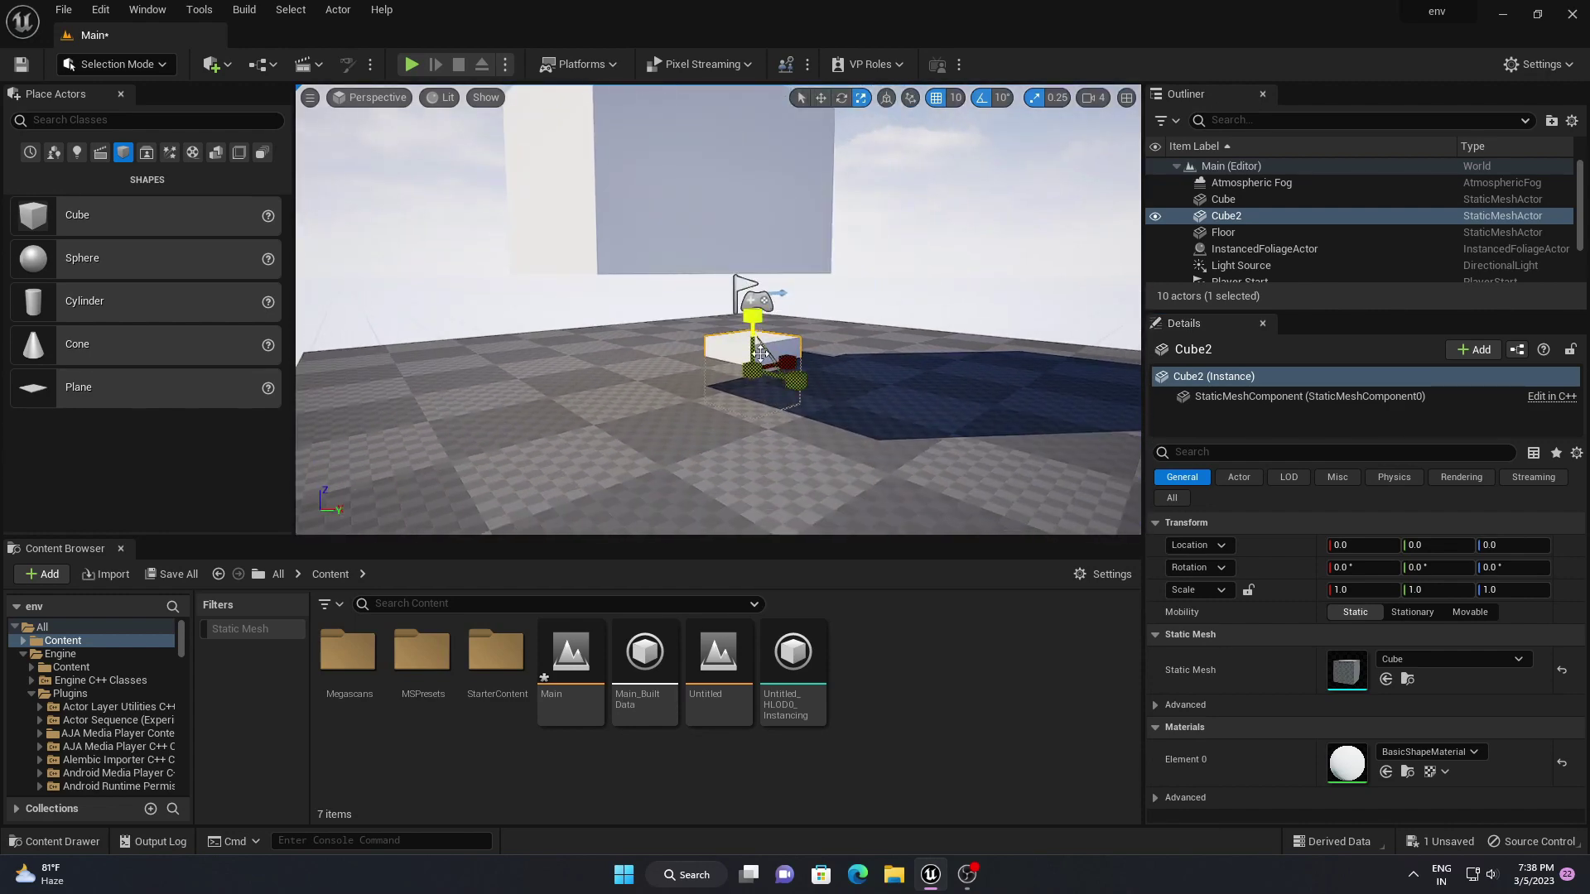
click(820, 98)
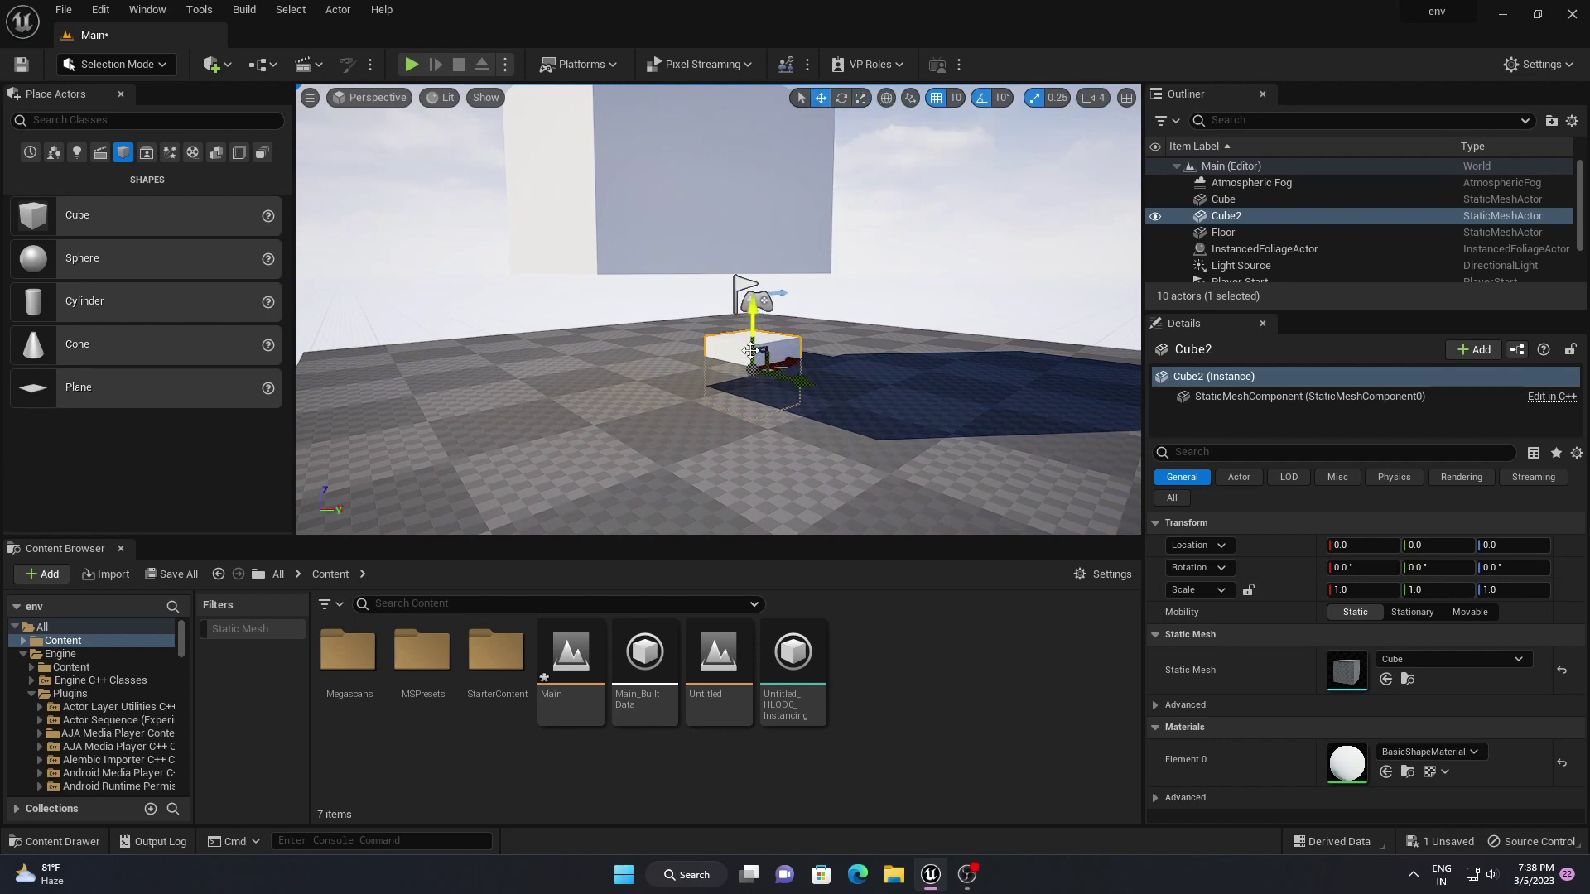
drag(752, 331, 740, 295)
right_drag(804, 337, 774, 333)
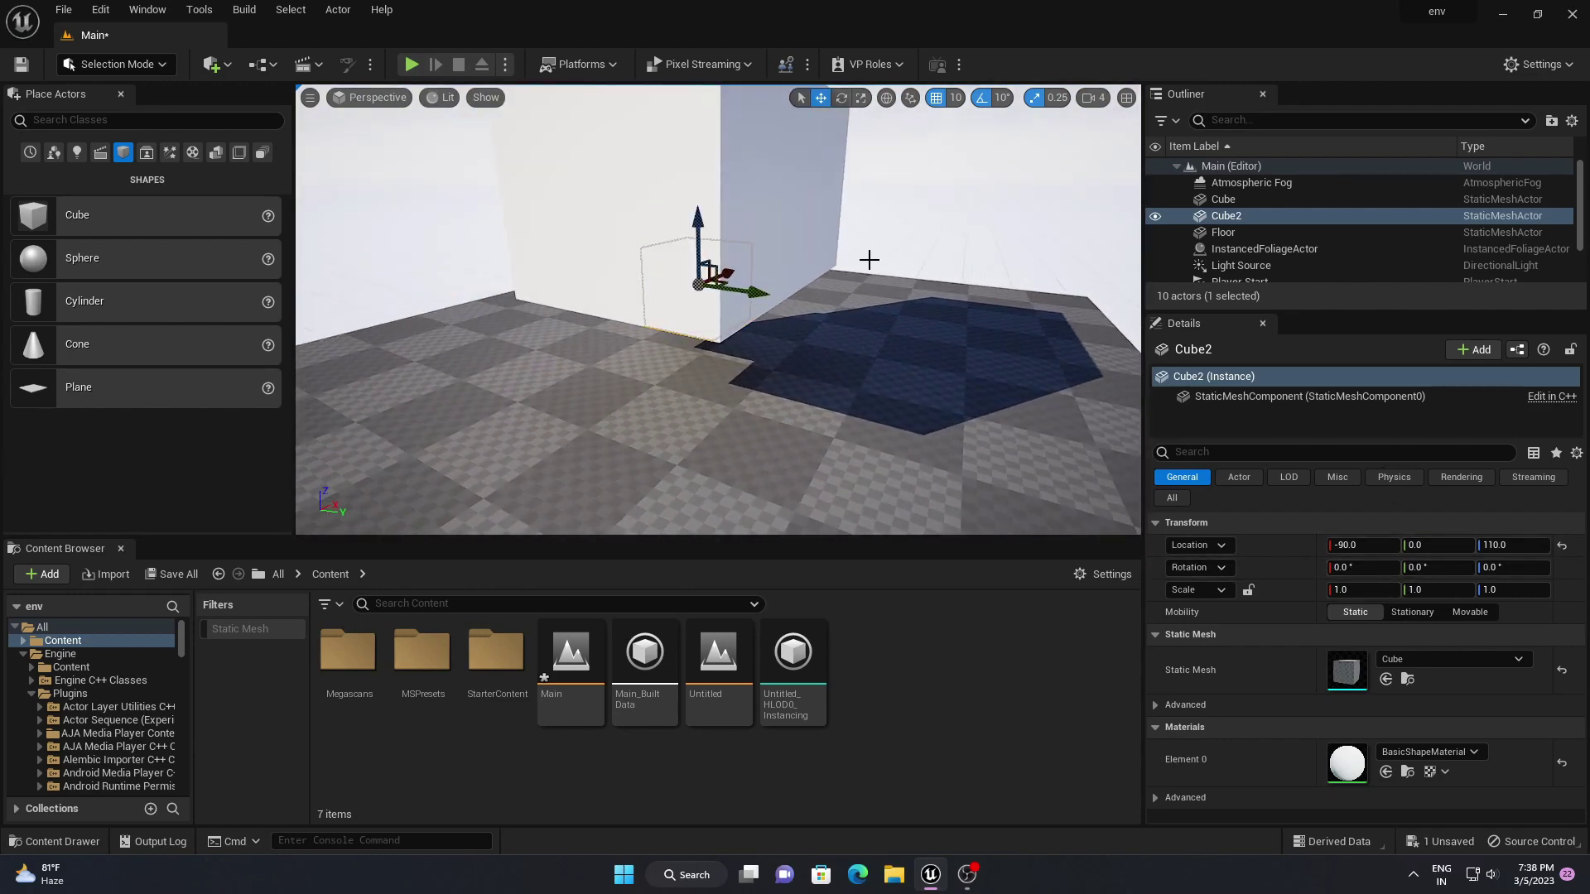
Delete the original large cube from the level
scroll(869, 259, down, 5)
click(704, 208)
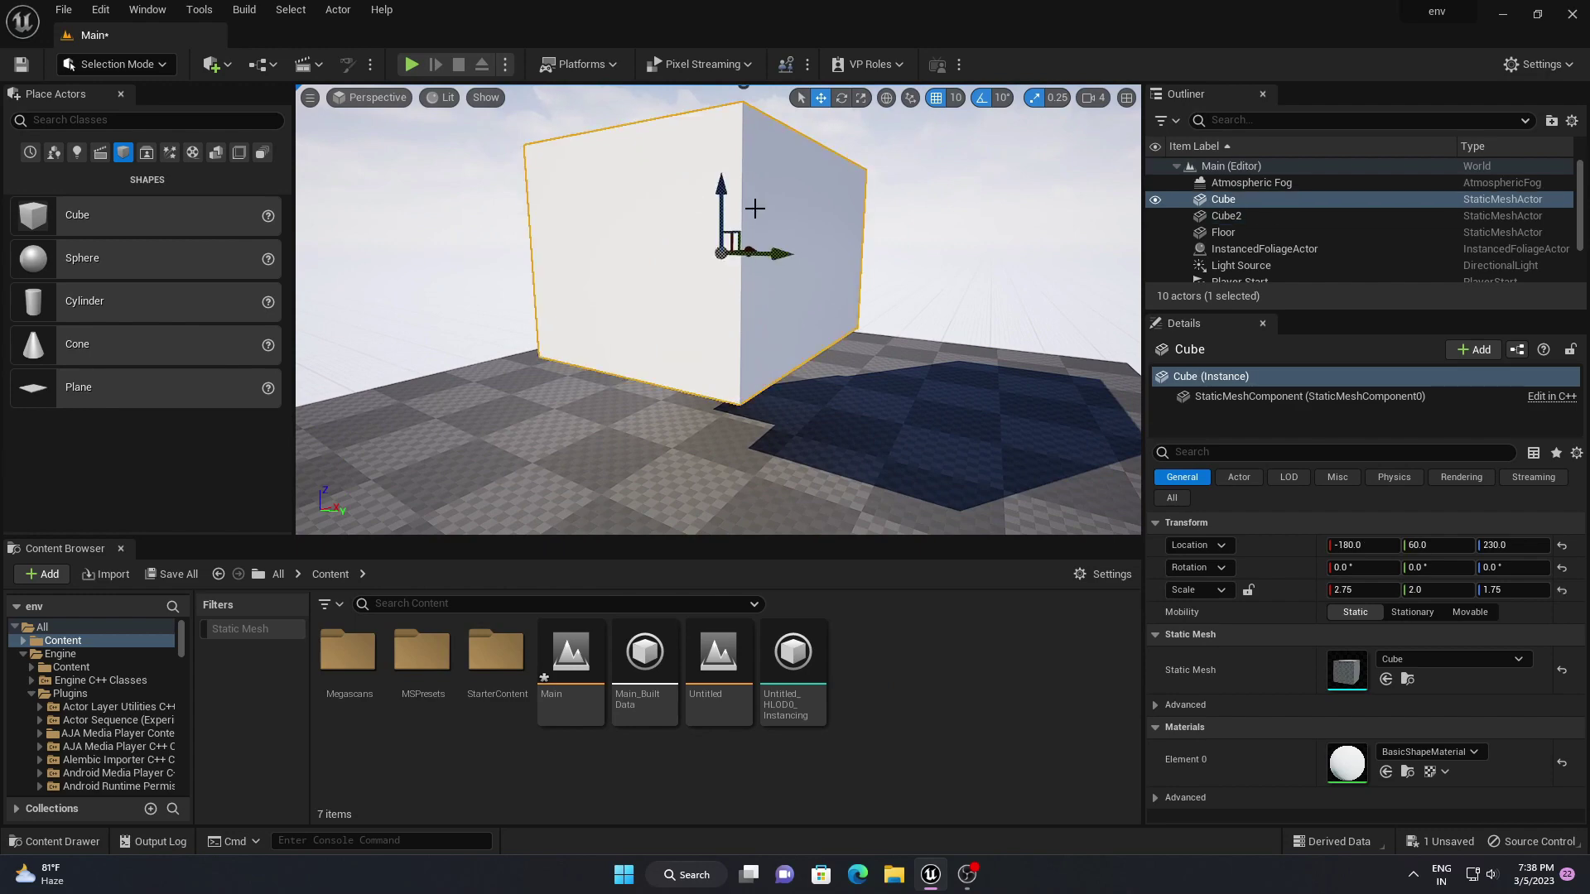
key(Delete)
Select the remaining cube on the floor and set its X rotation to 0°
right_drag(784, 263, 781, 266)
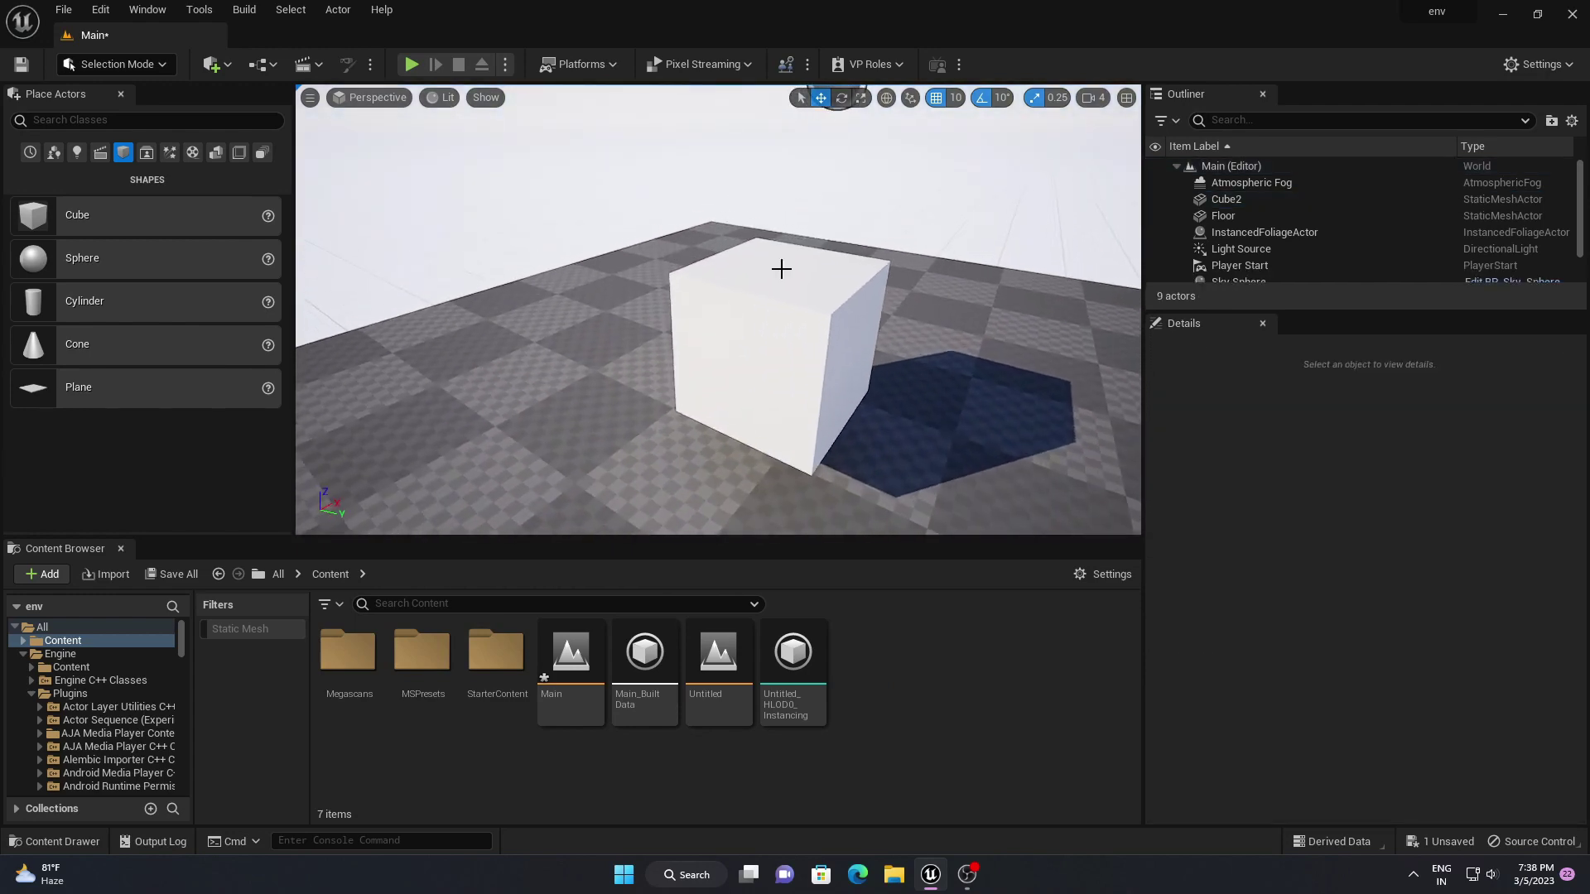
click(784, 316)
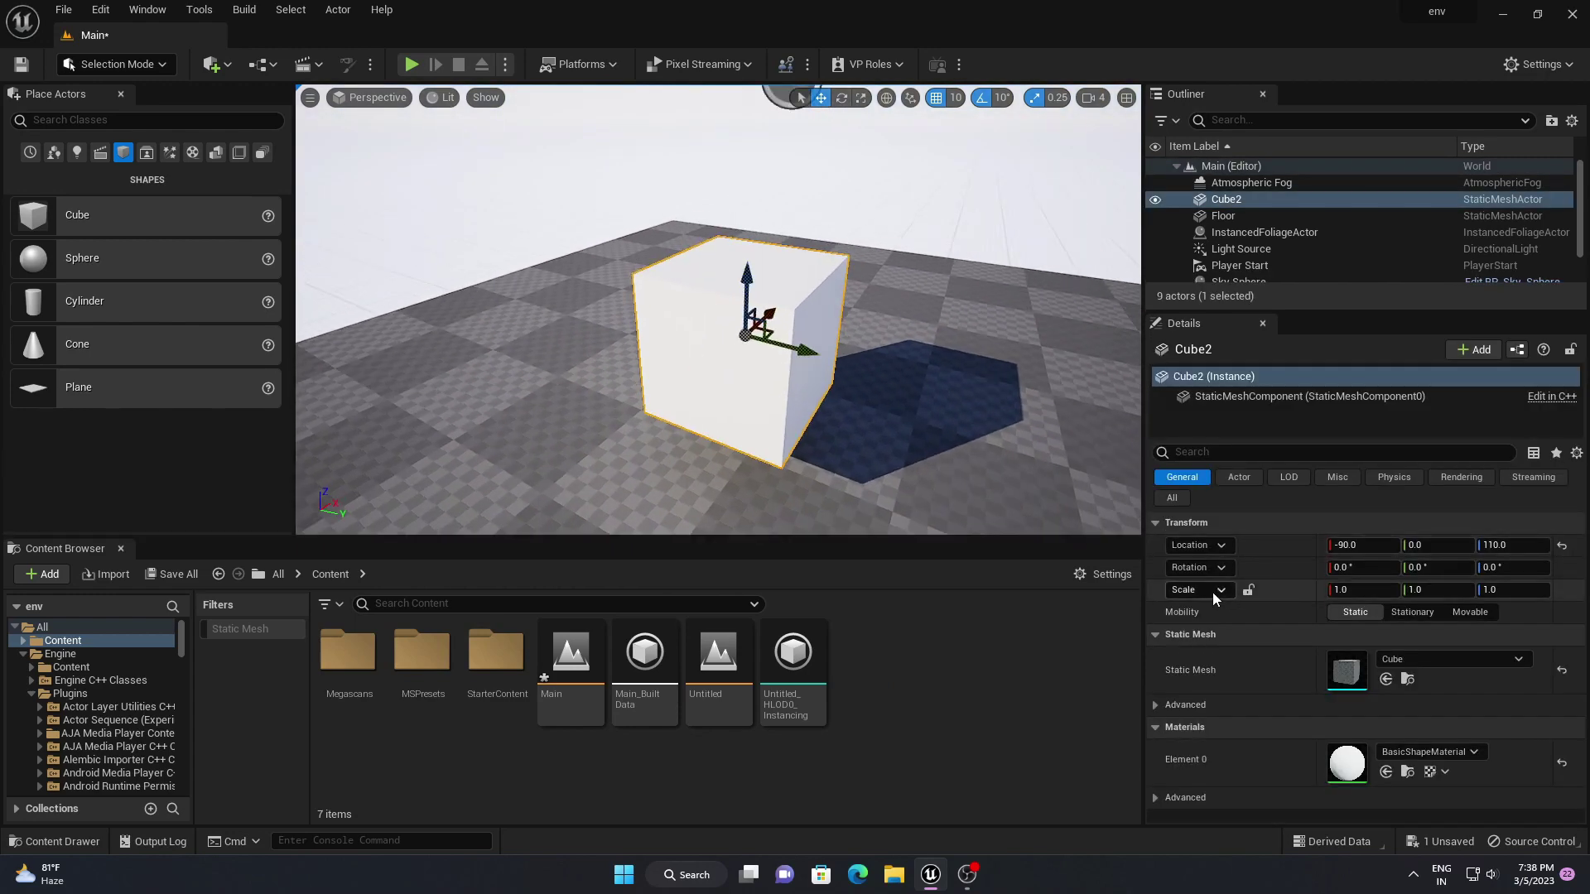
click(1361, 567)
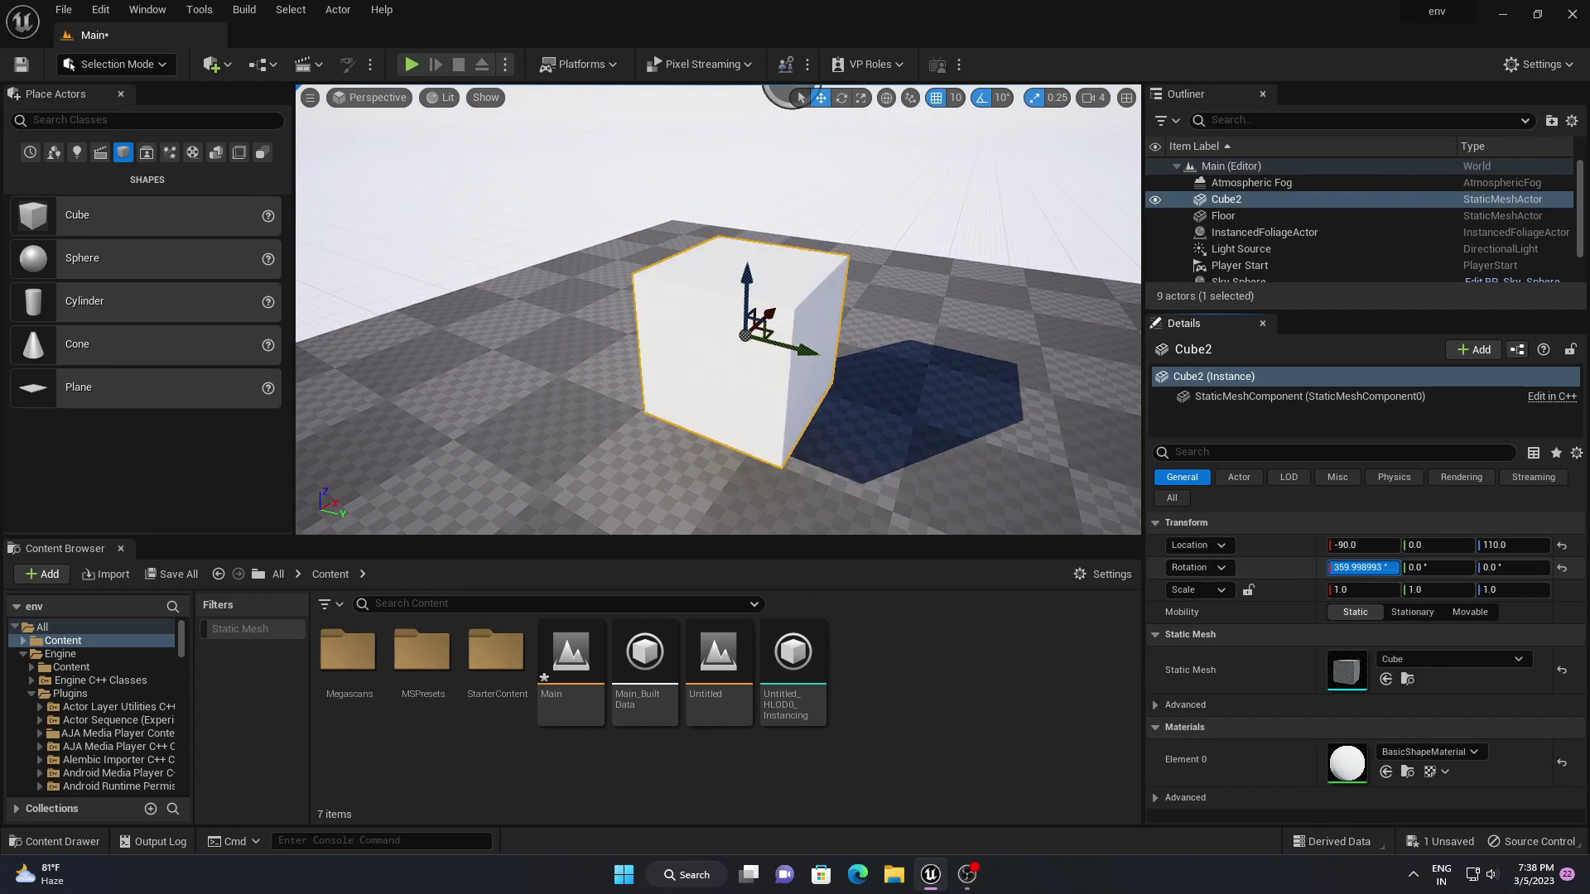
text(0)
key(Return)
Try turning the cube about its Y axis with the rotate tool, and undo the last rotations
click(841, 98)
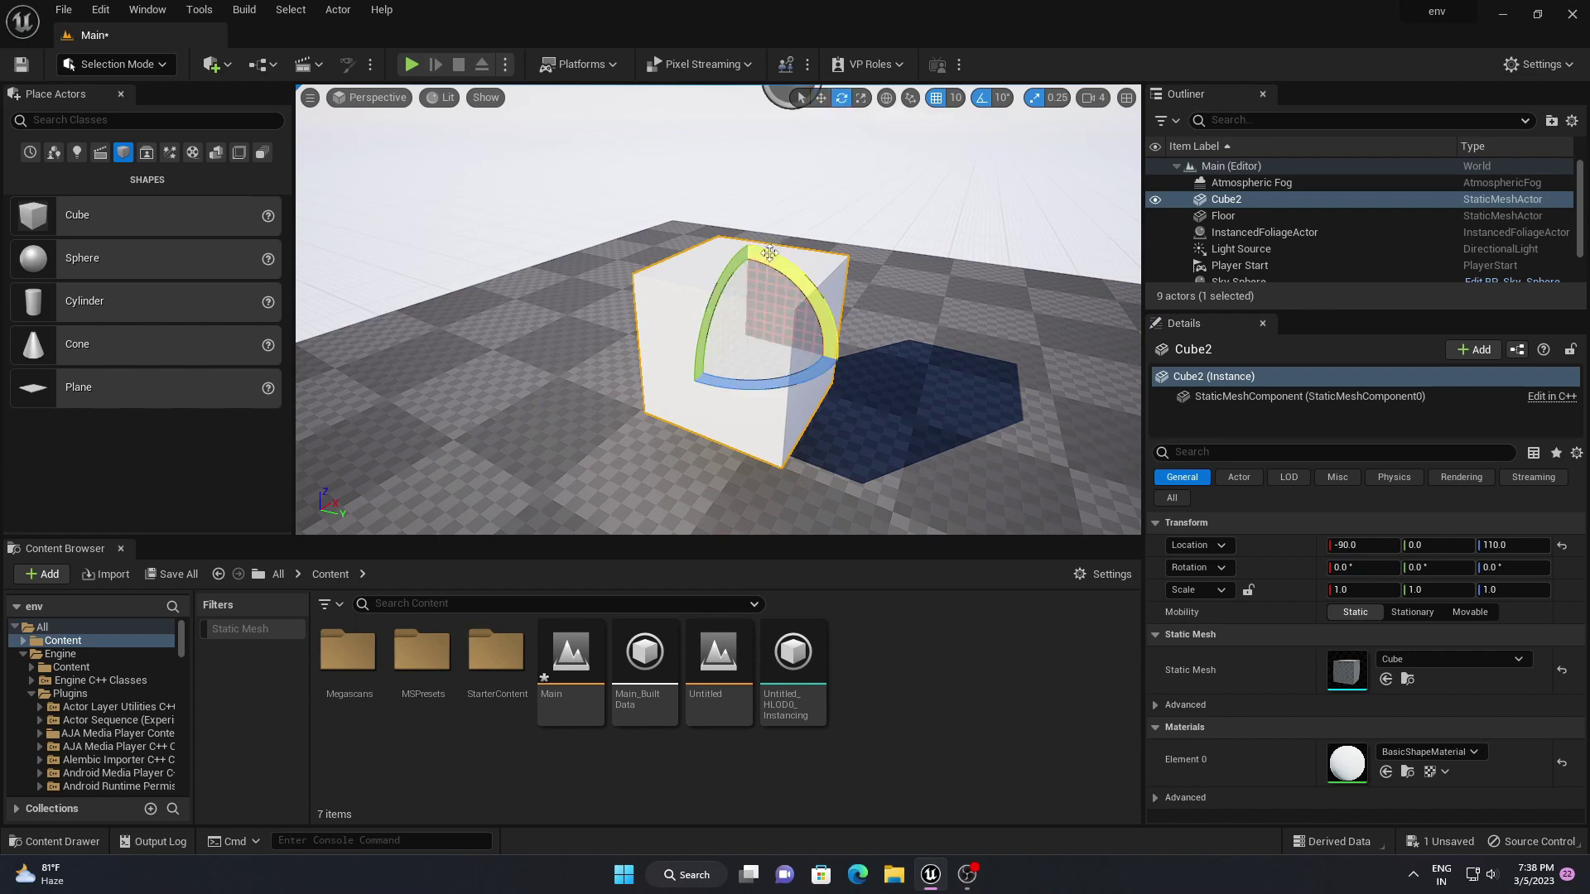
drag(783, 323, 836, 331)
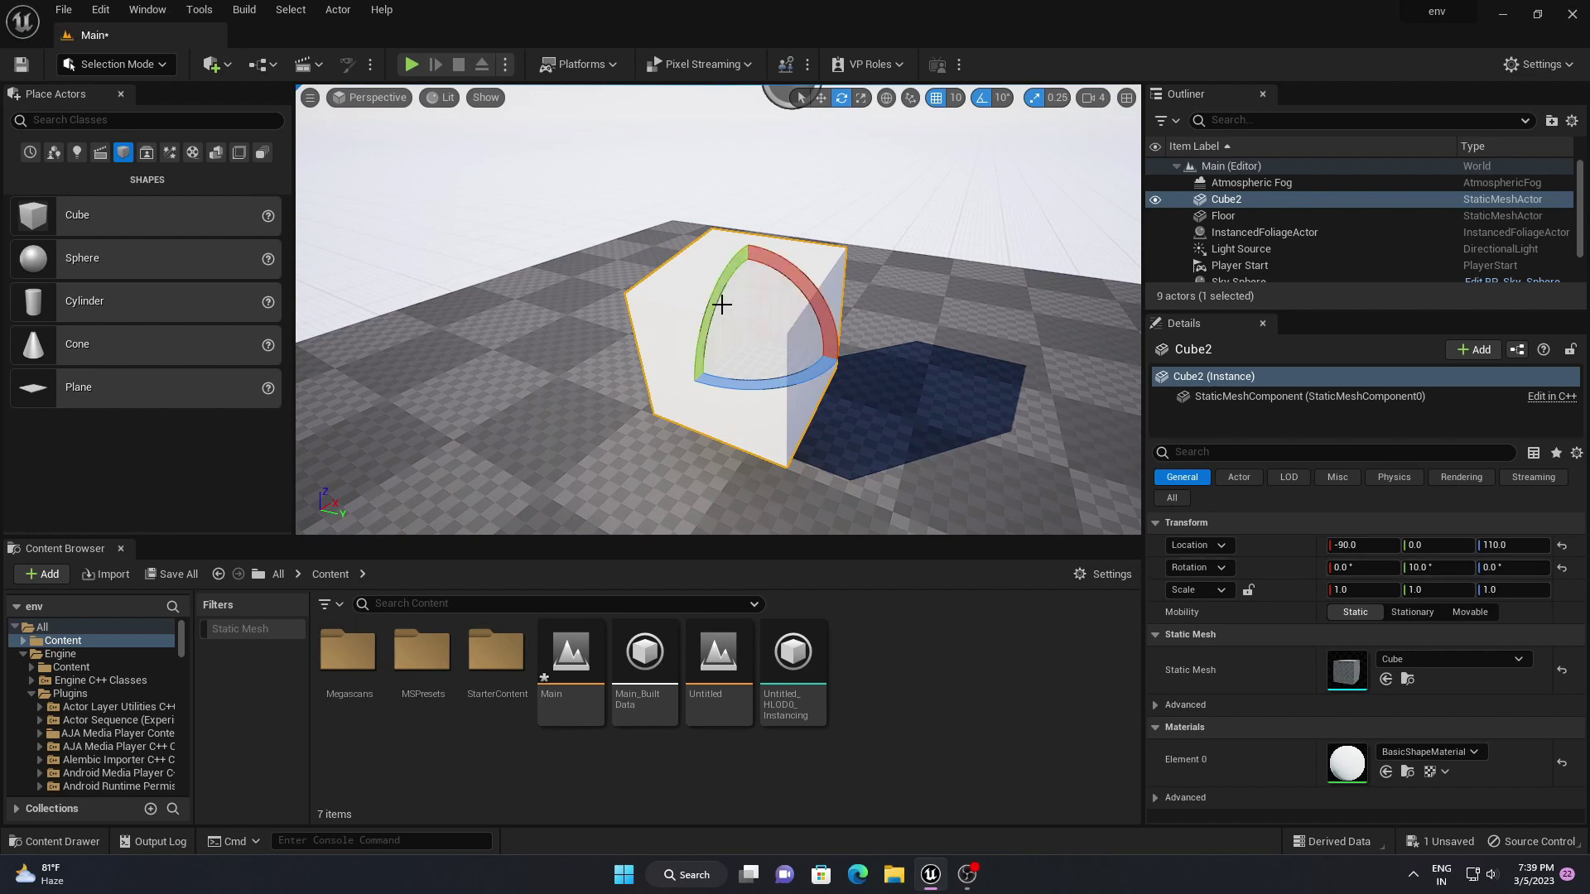
drag(720, 303, 828, 414)
key(ctrl+z)
key(ctrl+z)
key(ctrl+z)
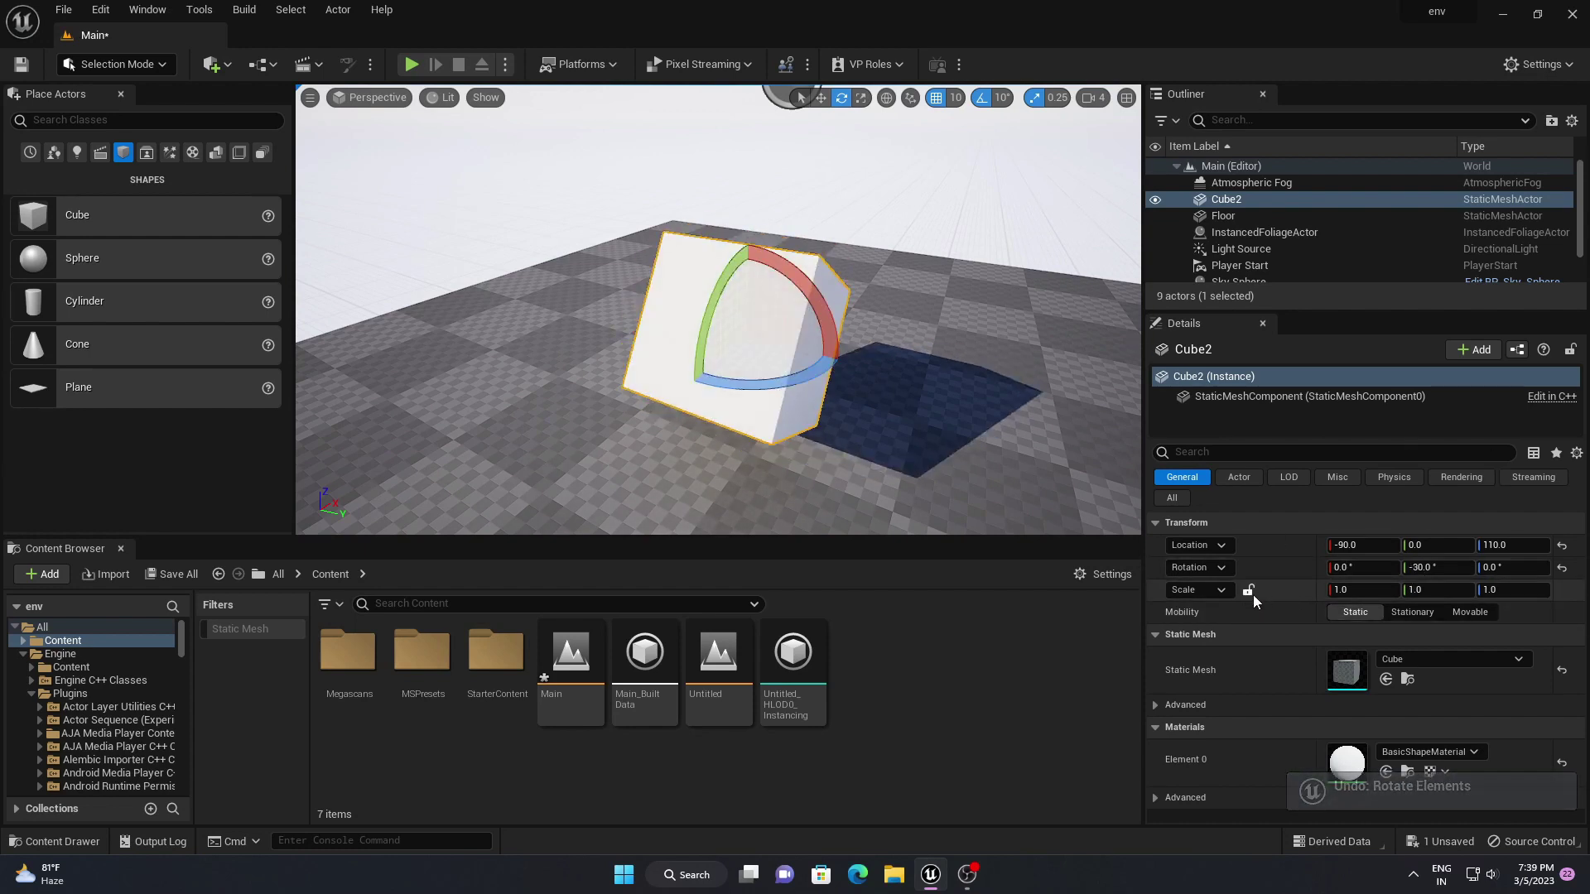
Reset the cube's rotation and location to their defaults, raise it to Z 70 with the translate tool, and frame it
click(1562, 568)
click(1562, 546)
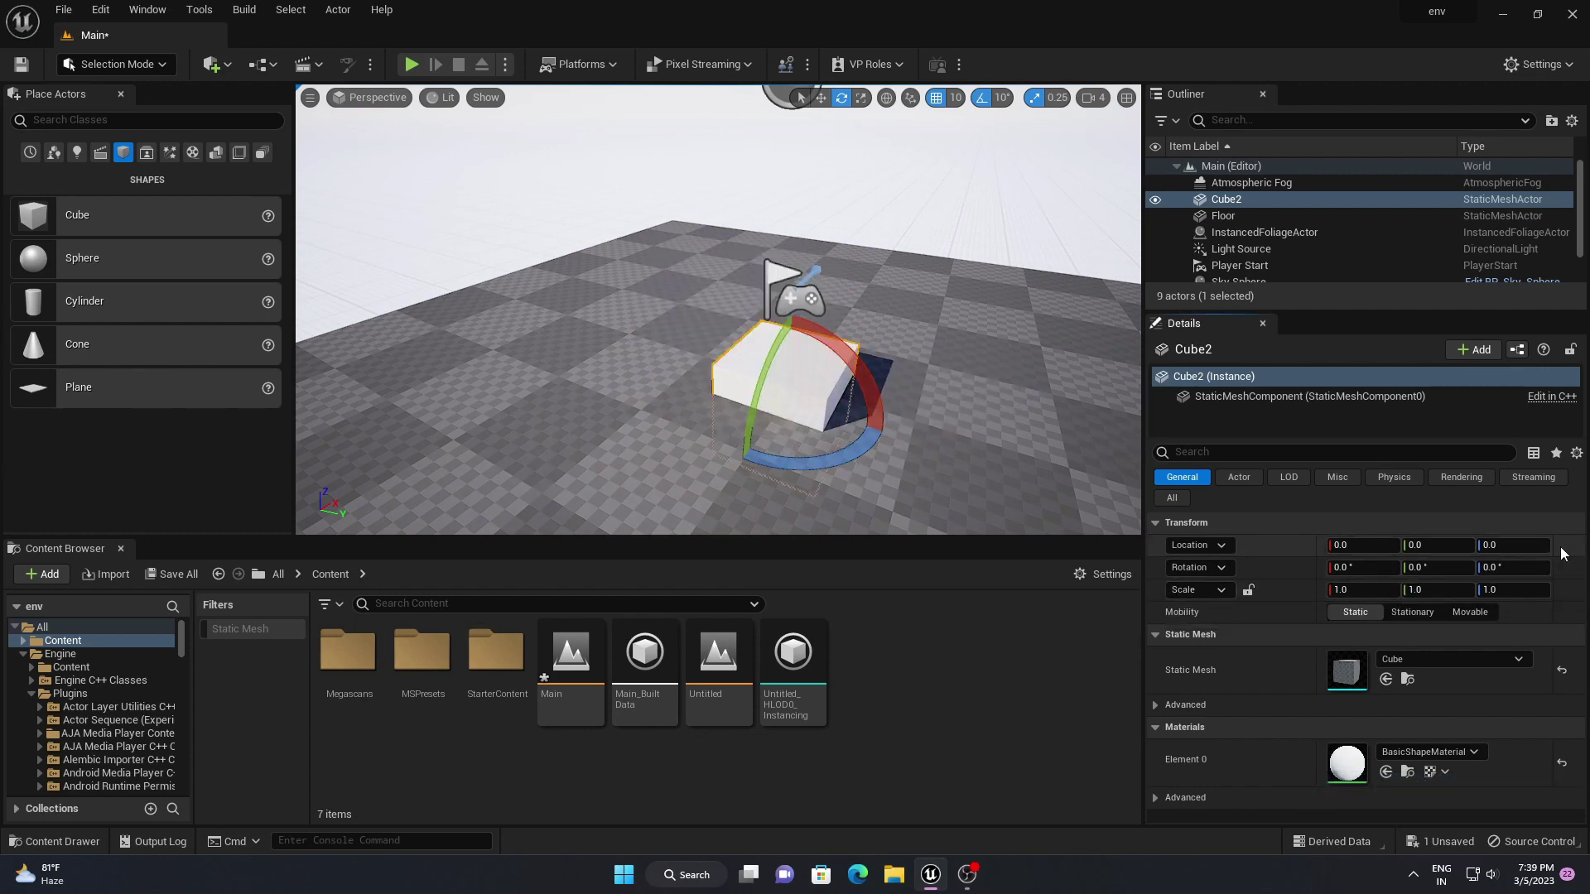
key(w)
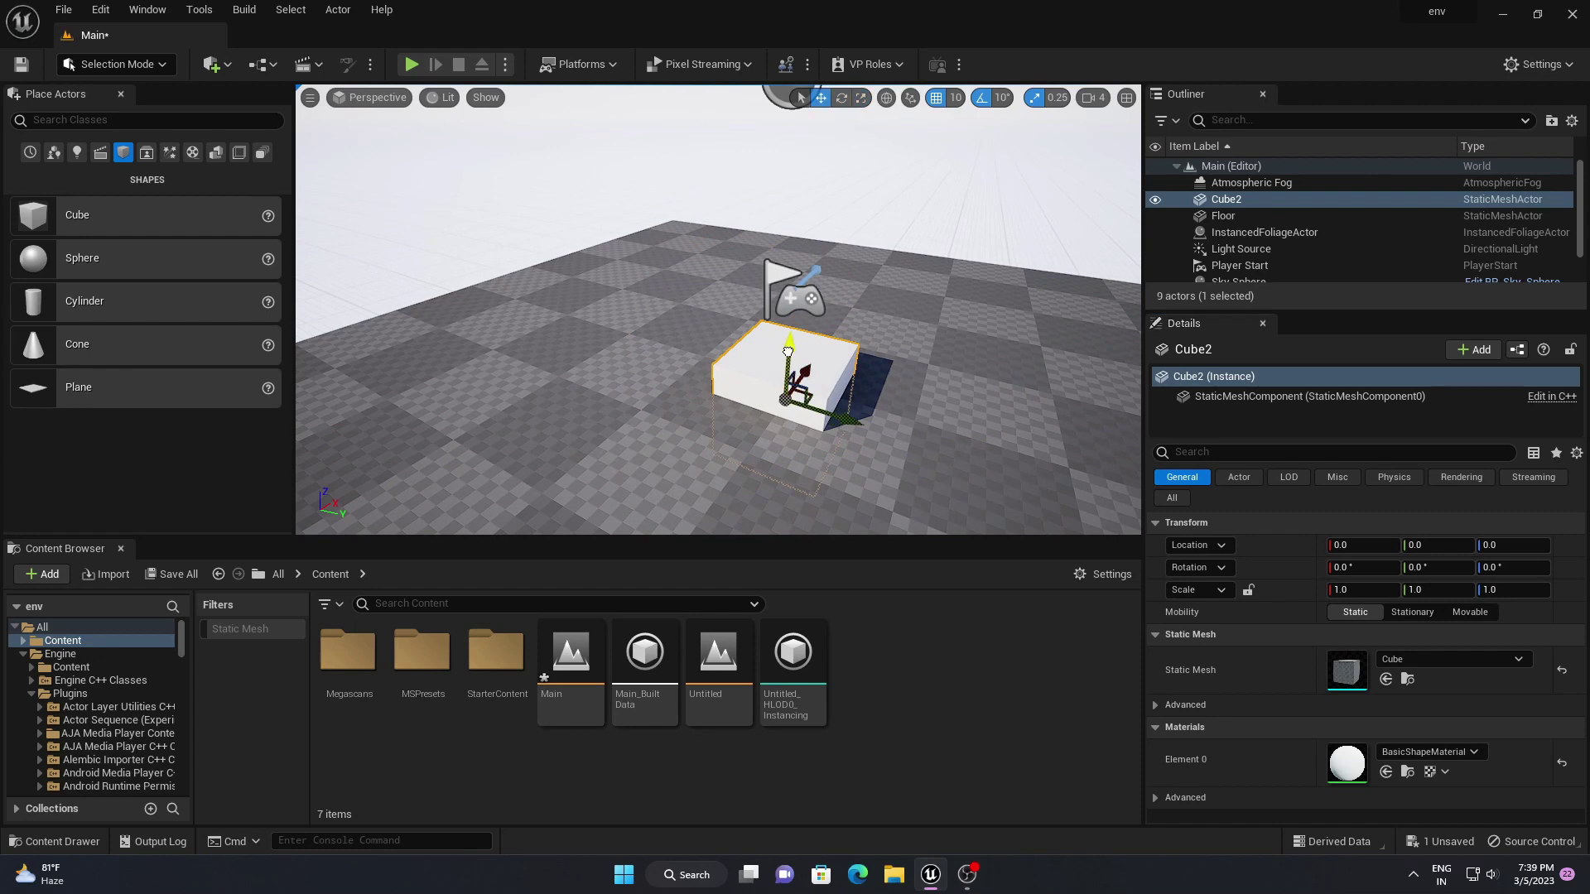
drag(791, 354, 791, 275)
key(f)
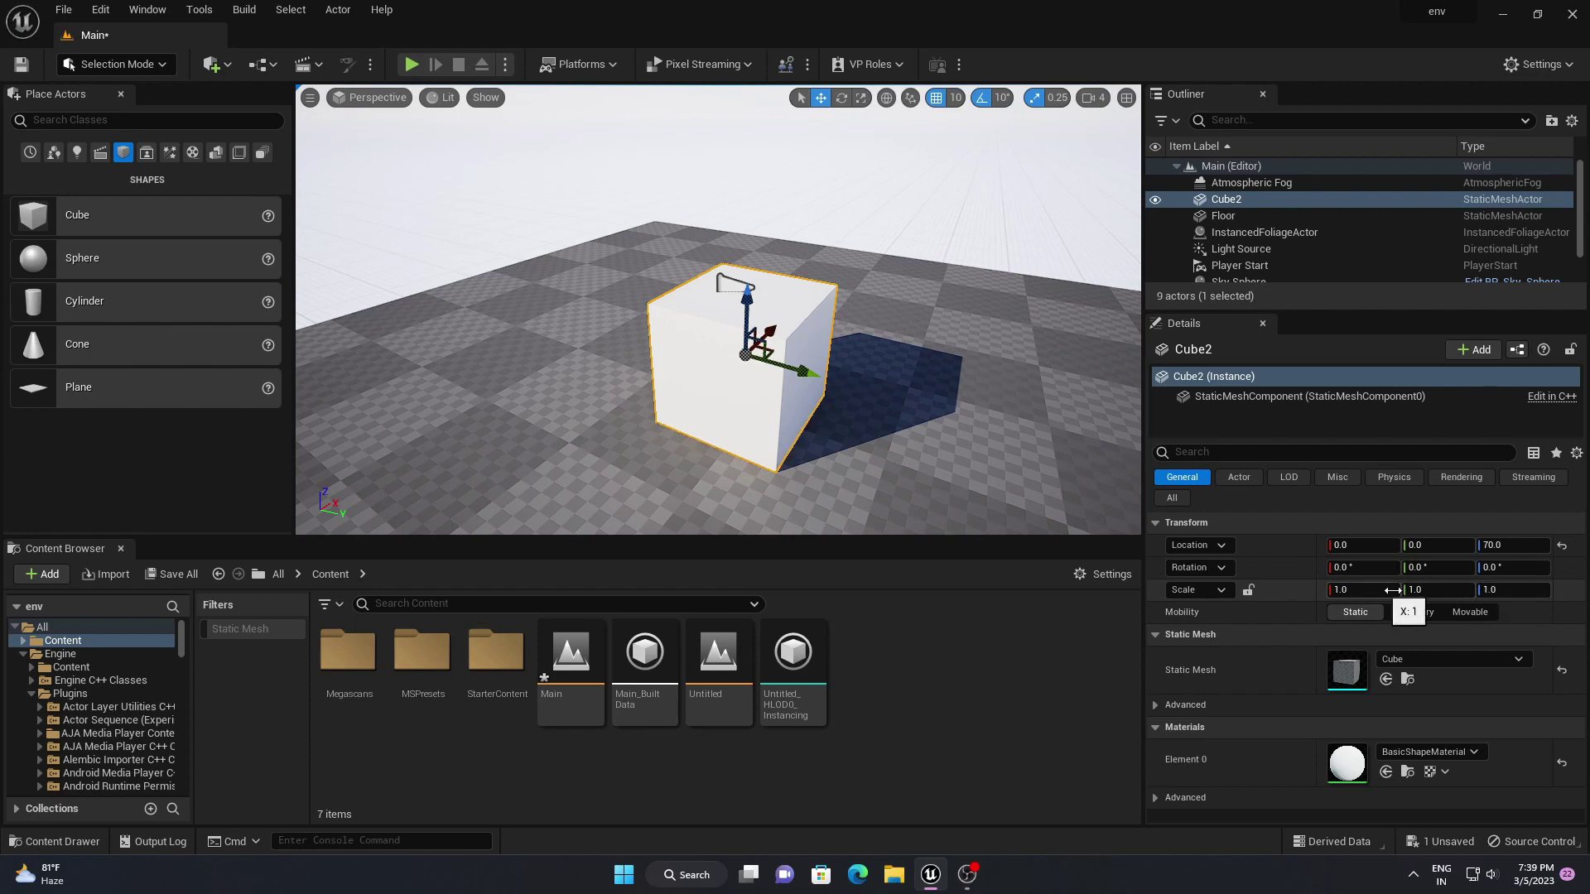
Try changing the cube's scale on the X axis alone, and undo the change
drag(1361, 590, 1407, 590)
key(ctrl+z)
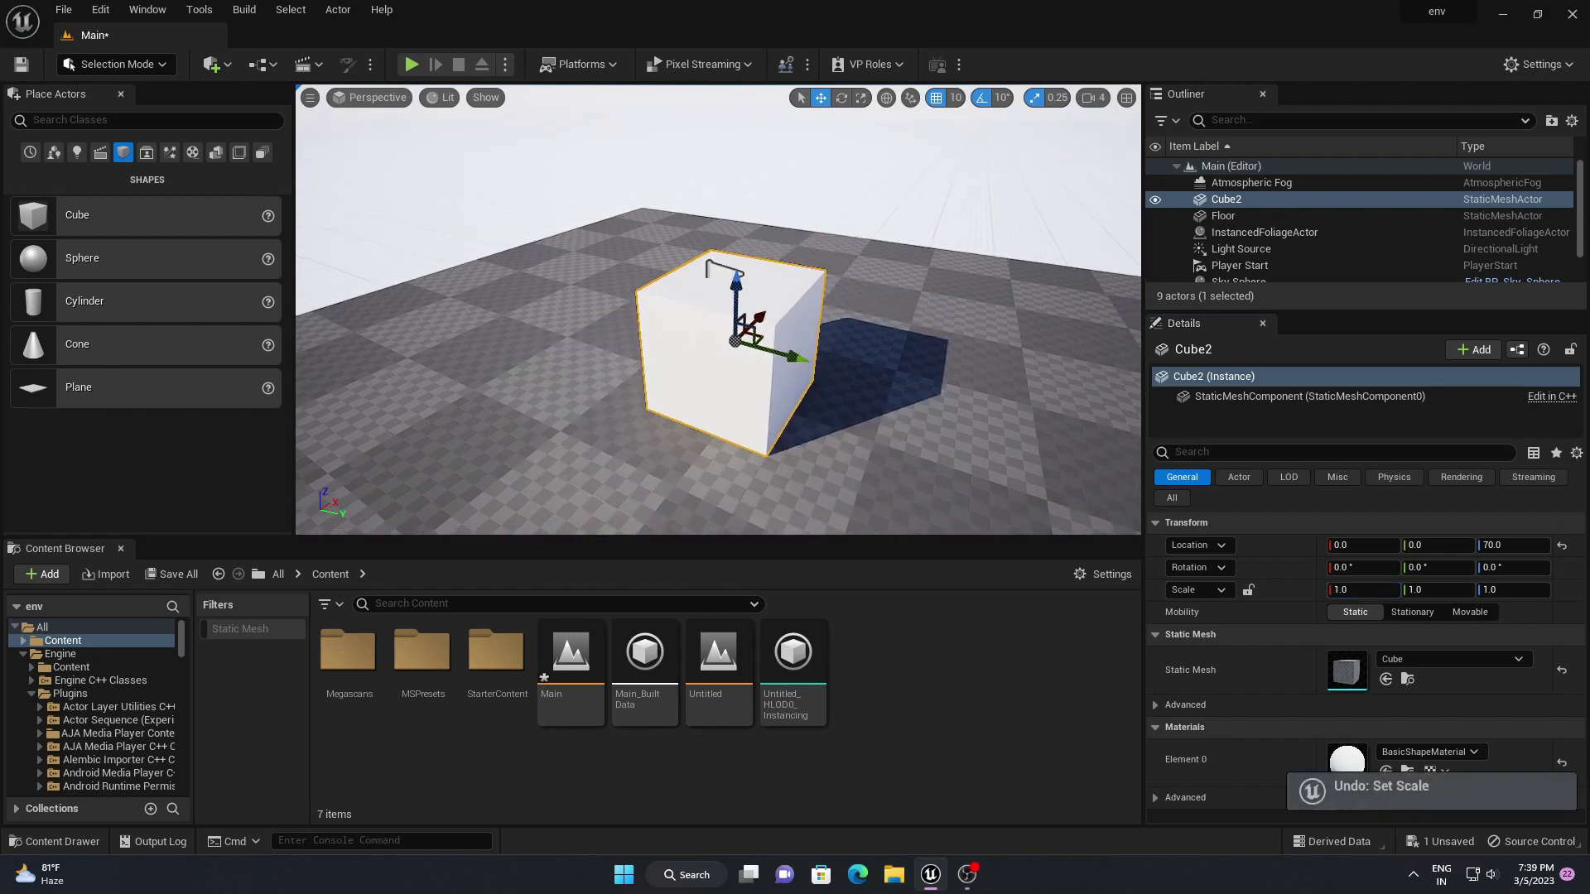
right_drag(860, 301, 868, 348)
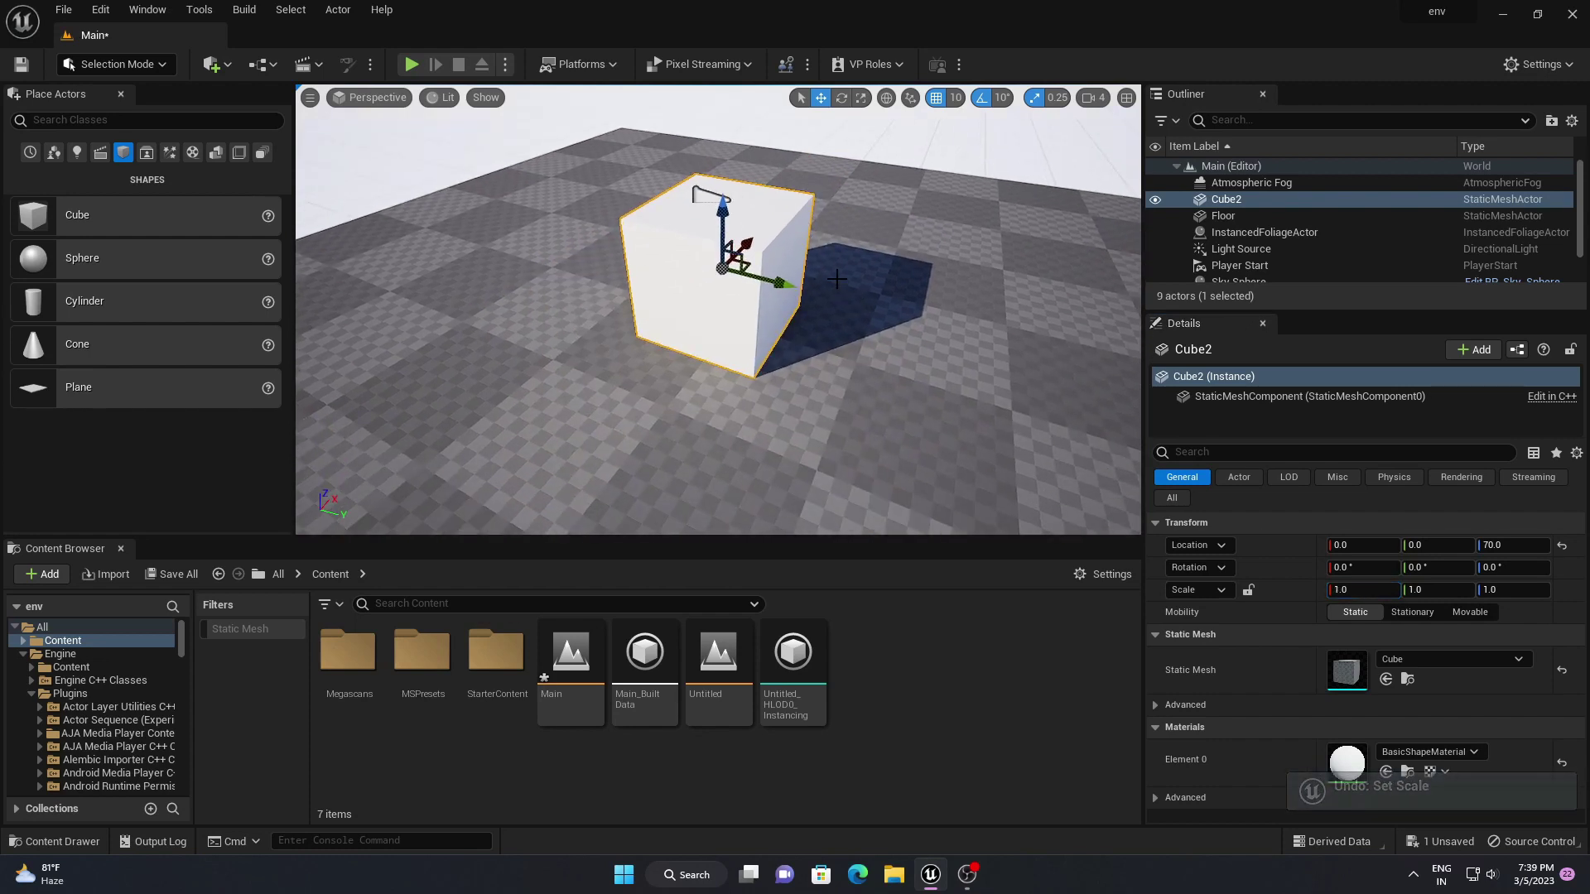
mouse_move(837, 279)
right_down()
mouse_move(838, 240)
mouse_move(834, 283)
right_up()
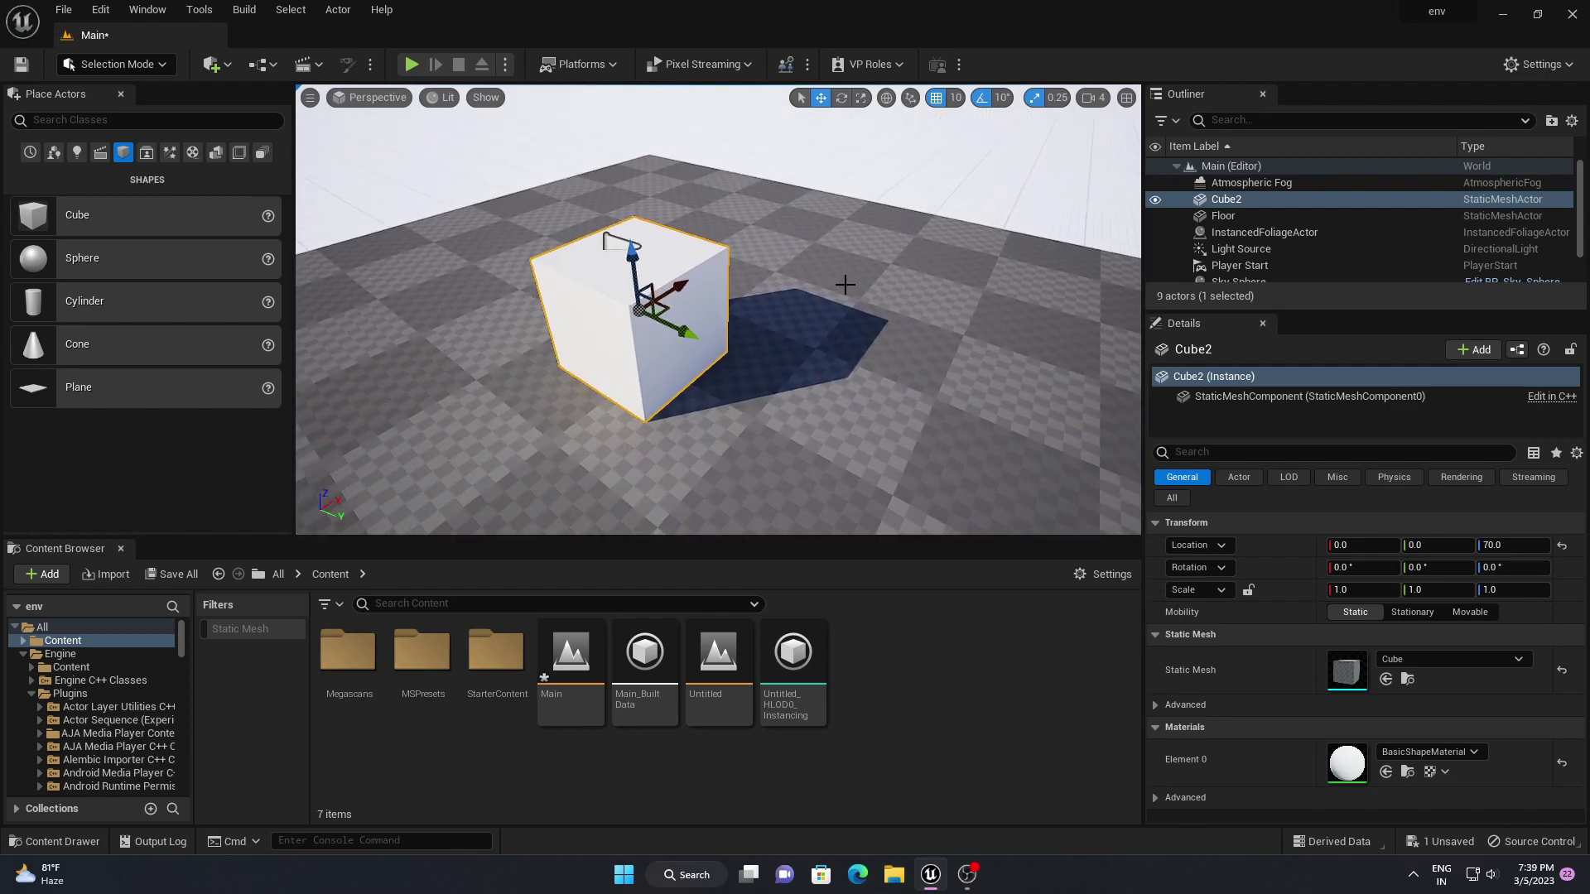
Lock the cube's scale ratio and scale it uniformly to 1.0325
click(1248, 590)
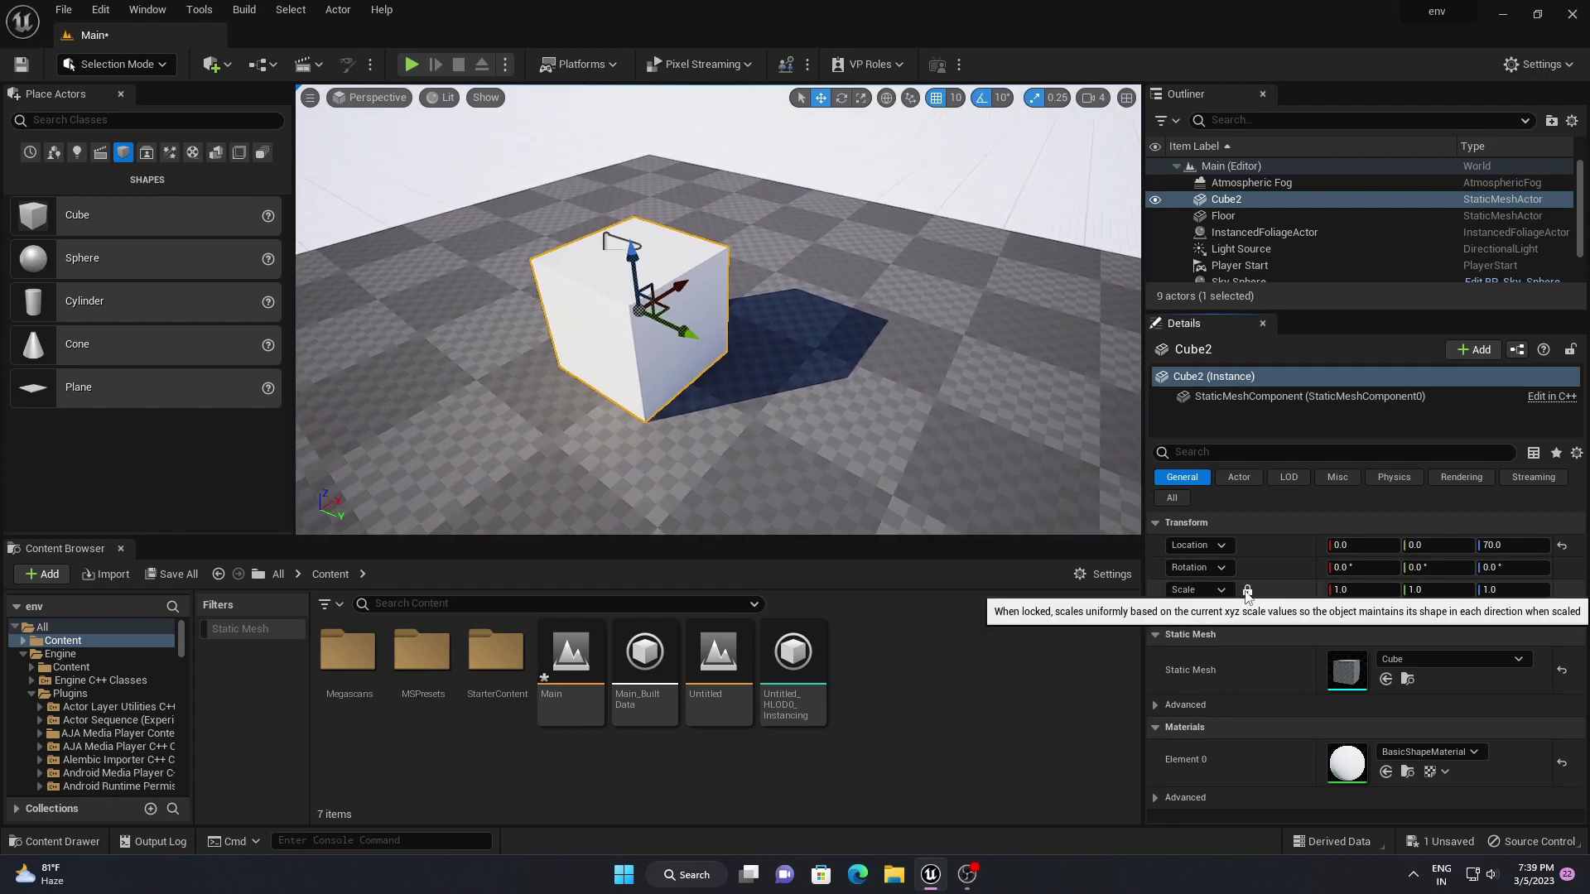
mouse_move(1343, 591)
mouse_down()
mouse_move(1423, 590)
mouse_move(1368, 591)
mouse_up()
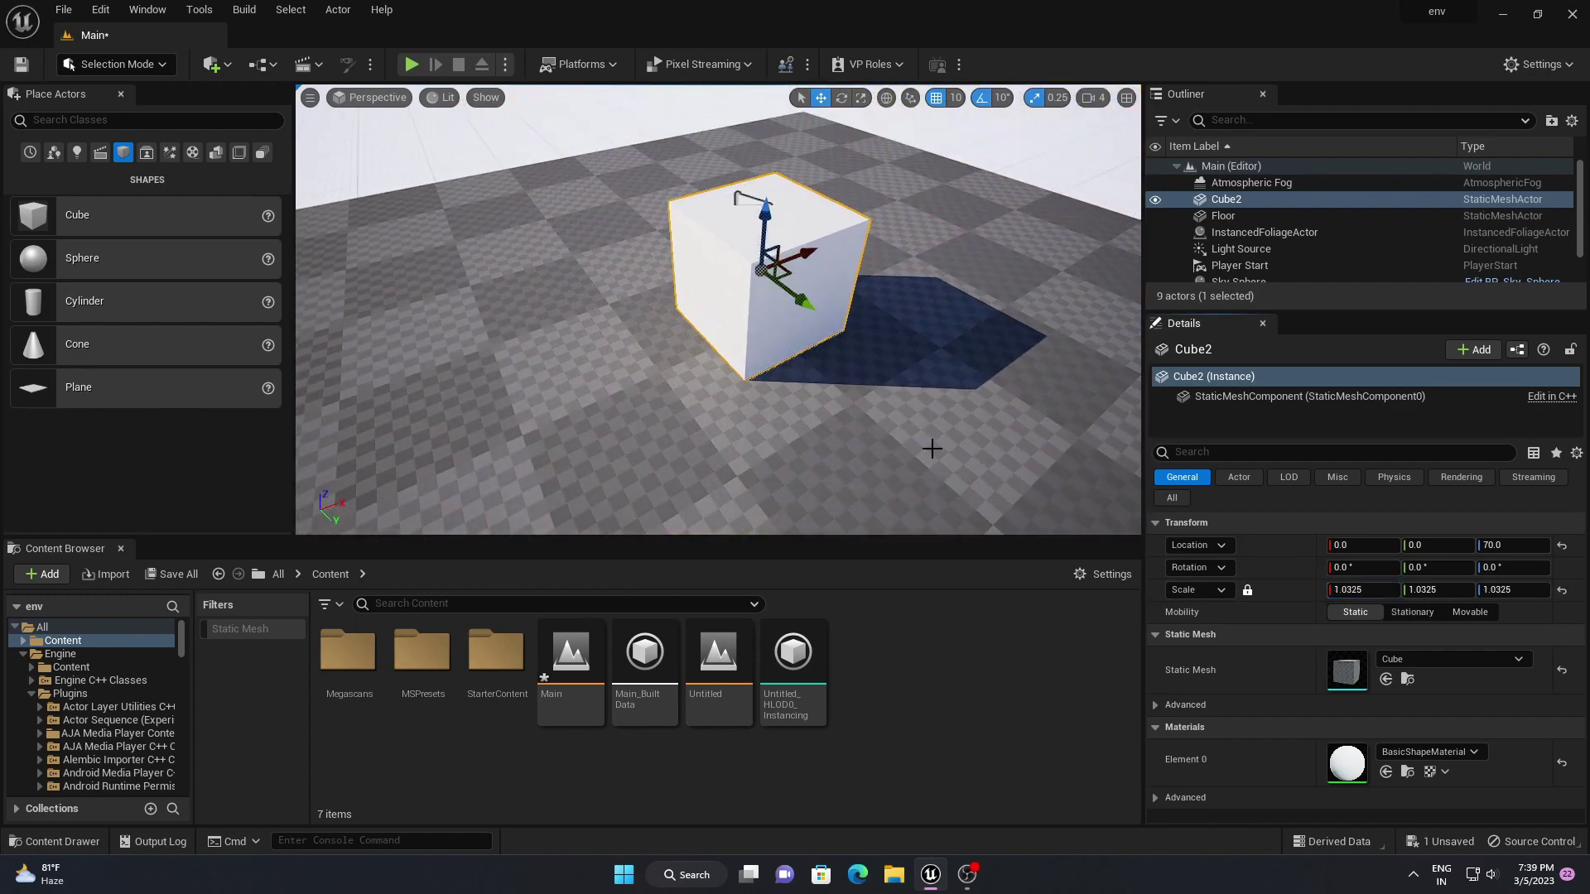
right_drag(888, 415, 911, 382)
middle_drag(887, 411, 861, 434)
mouse_move(913, 422)
right_down()
mouse_move(929, 406)
mouse_move(919, 424)
right_up()
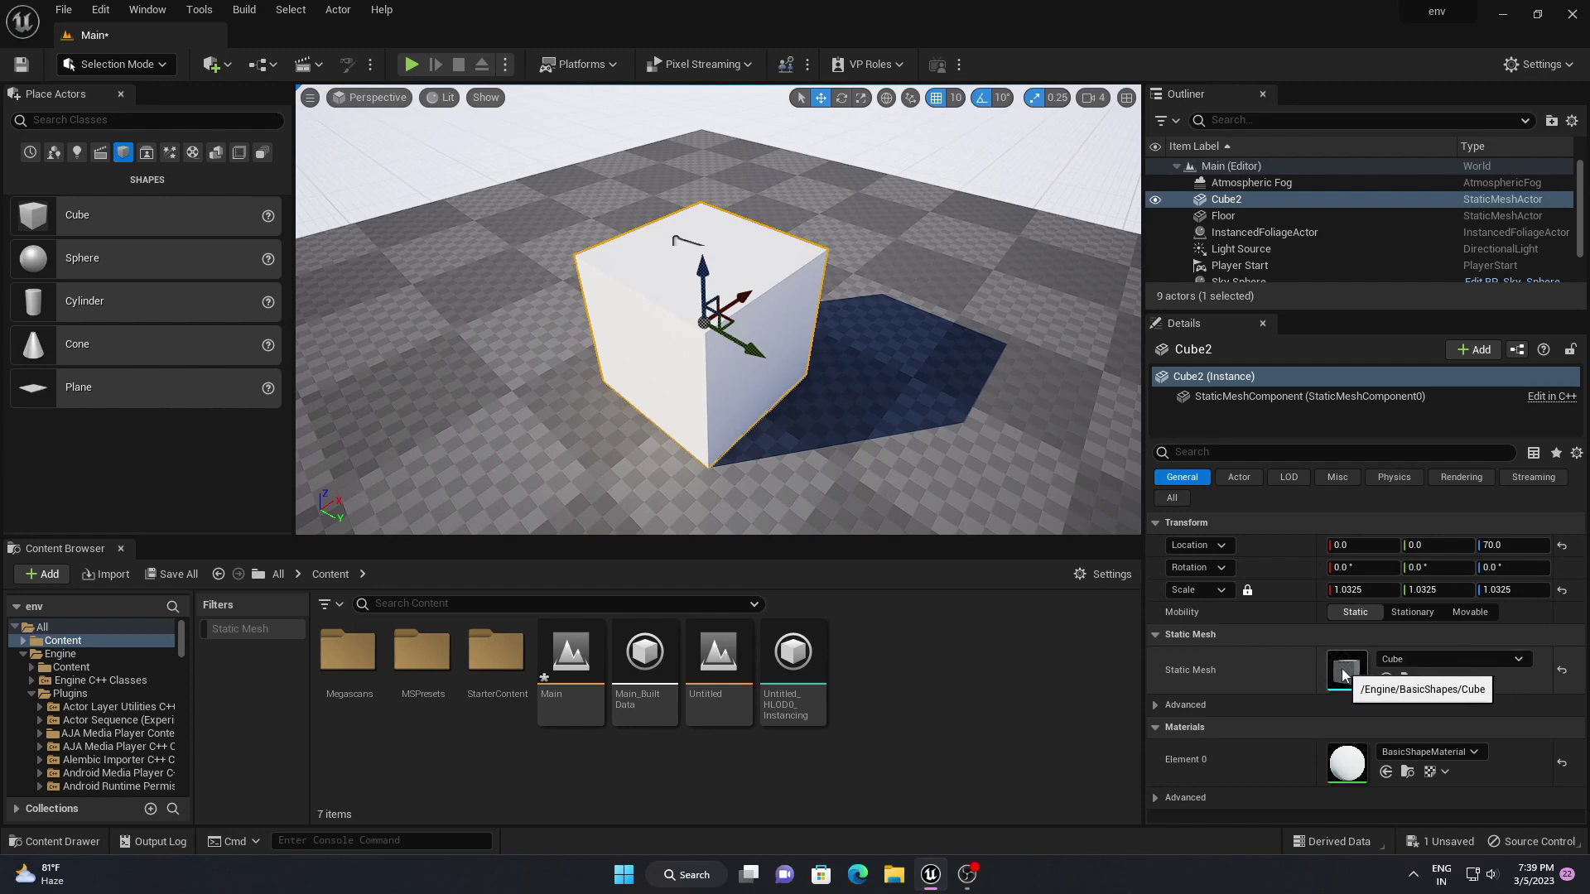
Replace the cube's static mesh with ControlRig_Wedge_solid and view the new shape
click(1400, 660)
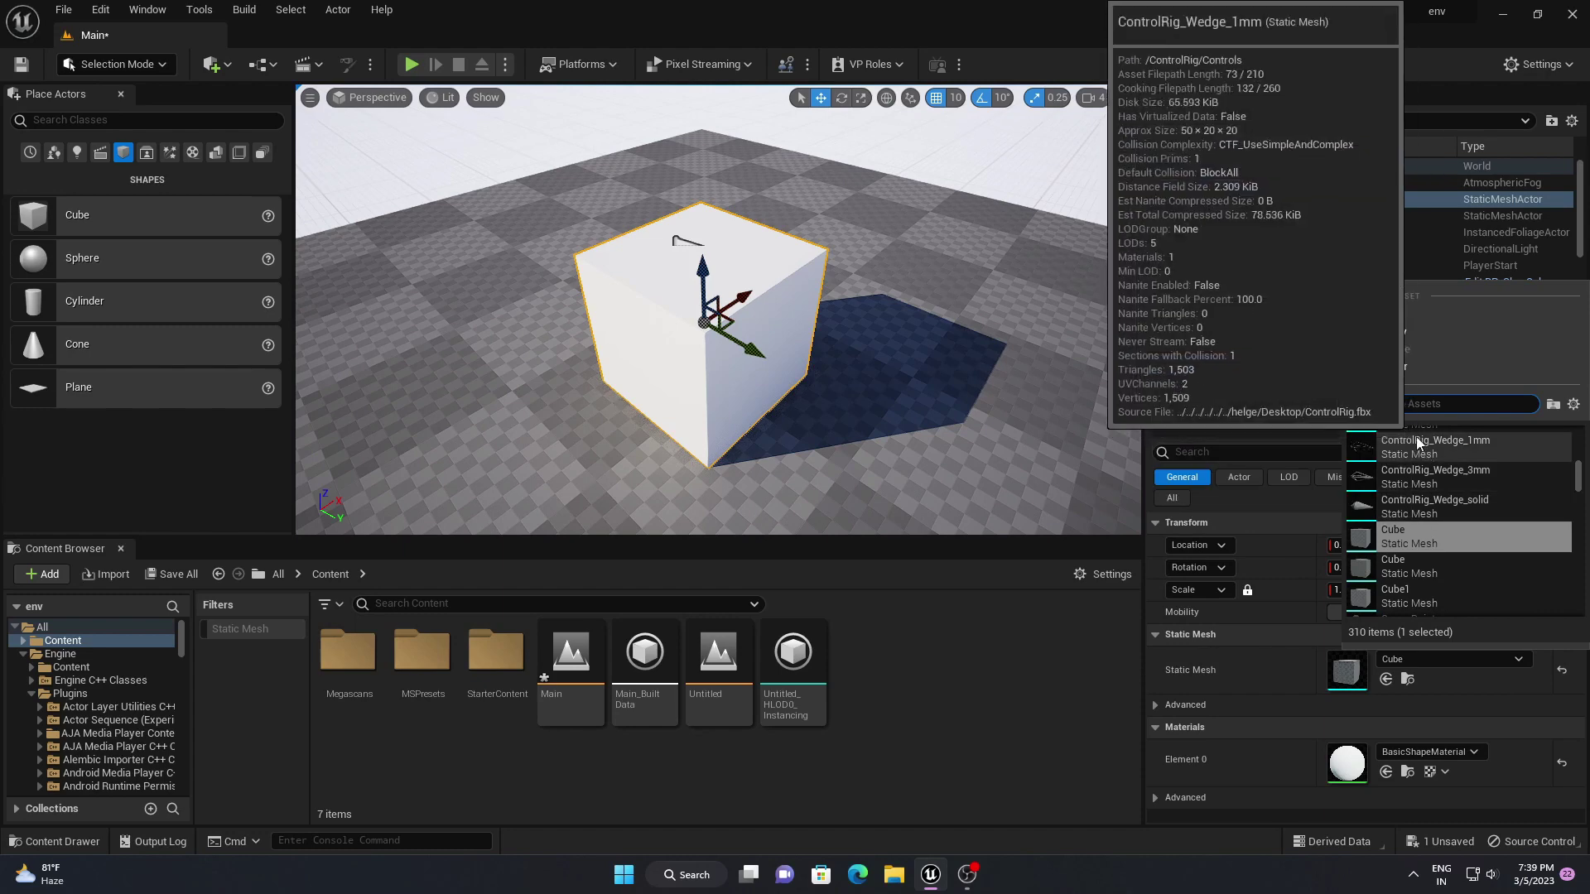
click(1390, 501)
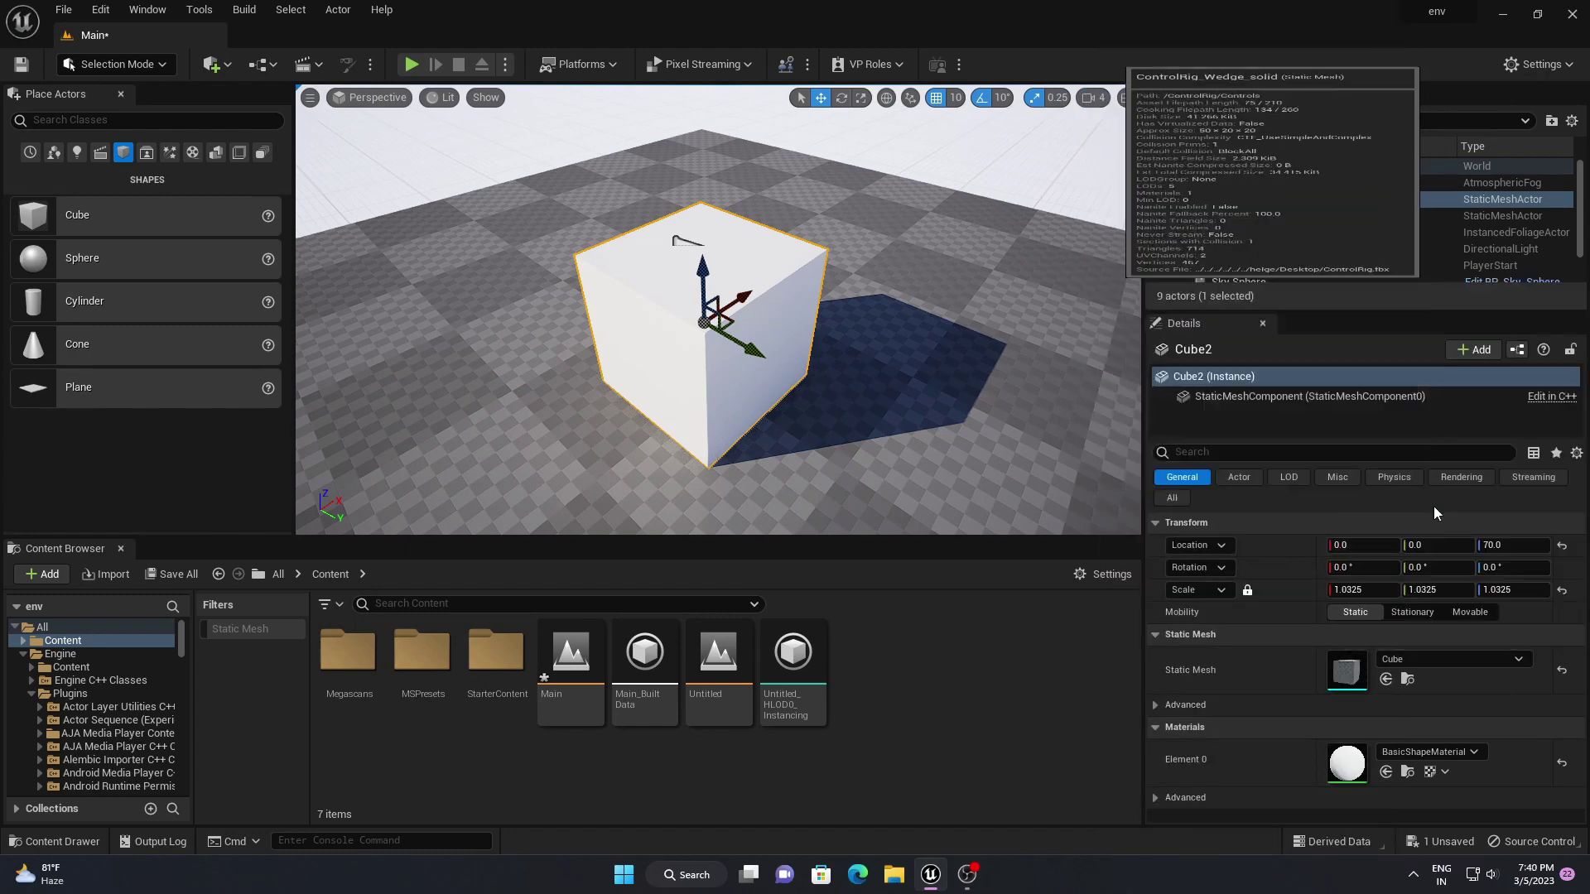
right_drag(937, 405, 905, 425)
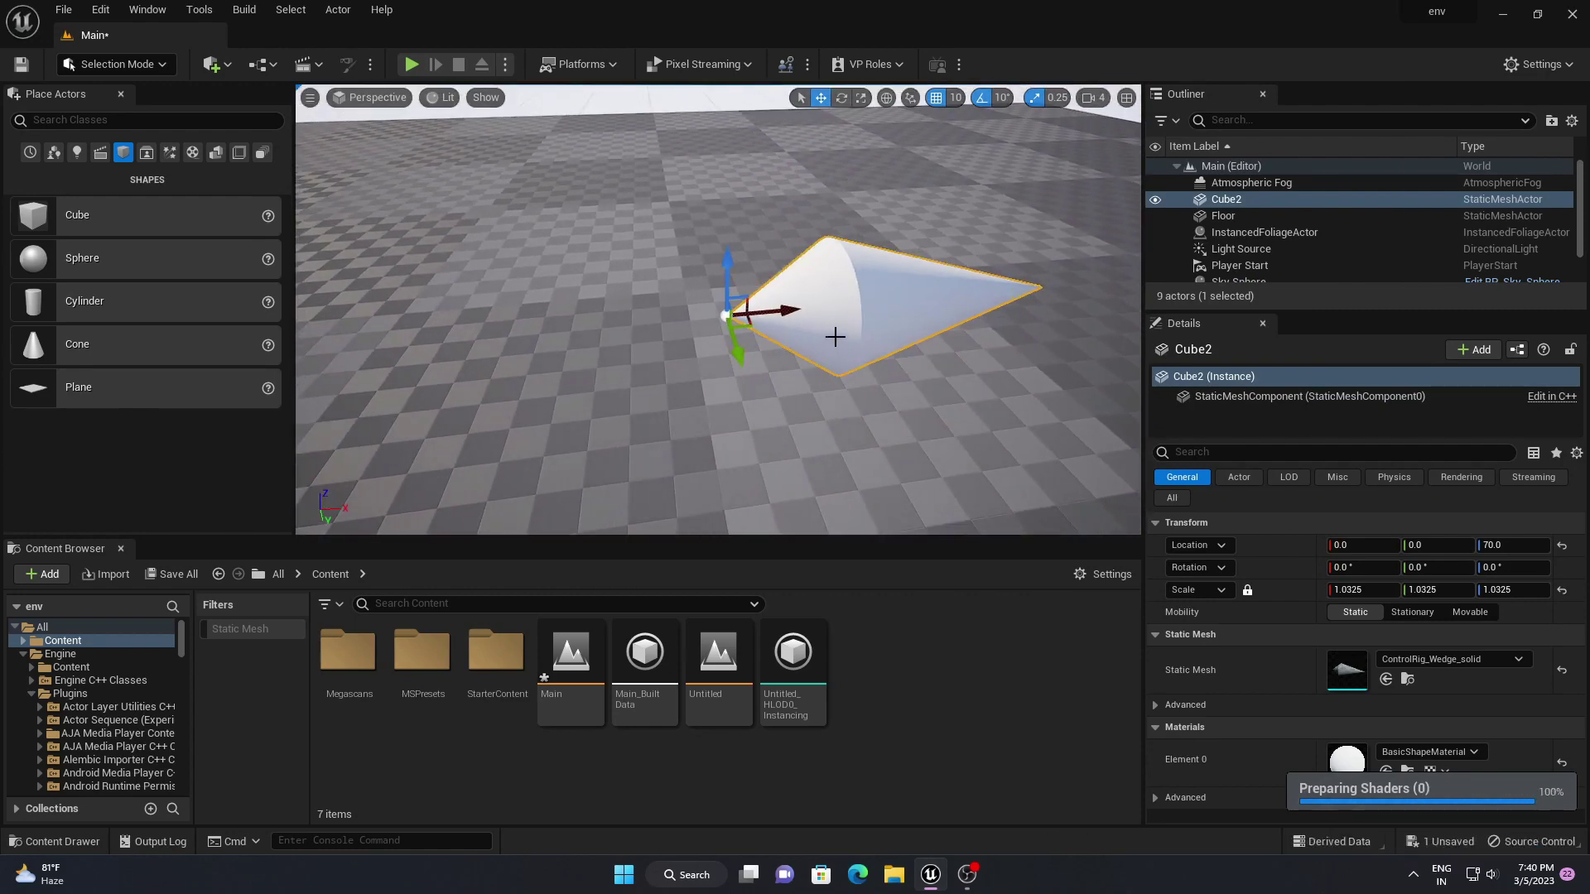
Swap the selected actor's static mesh for ControlRig_Square_solid and view the flat shape
click(1449, 659)
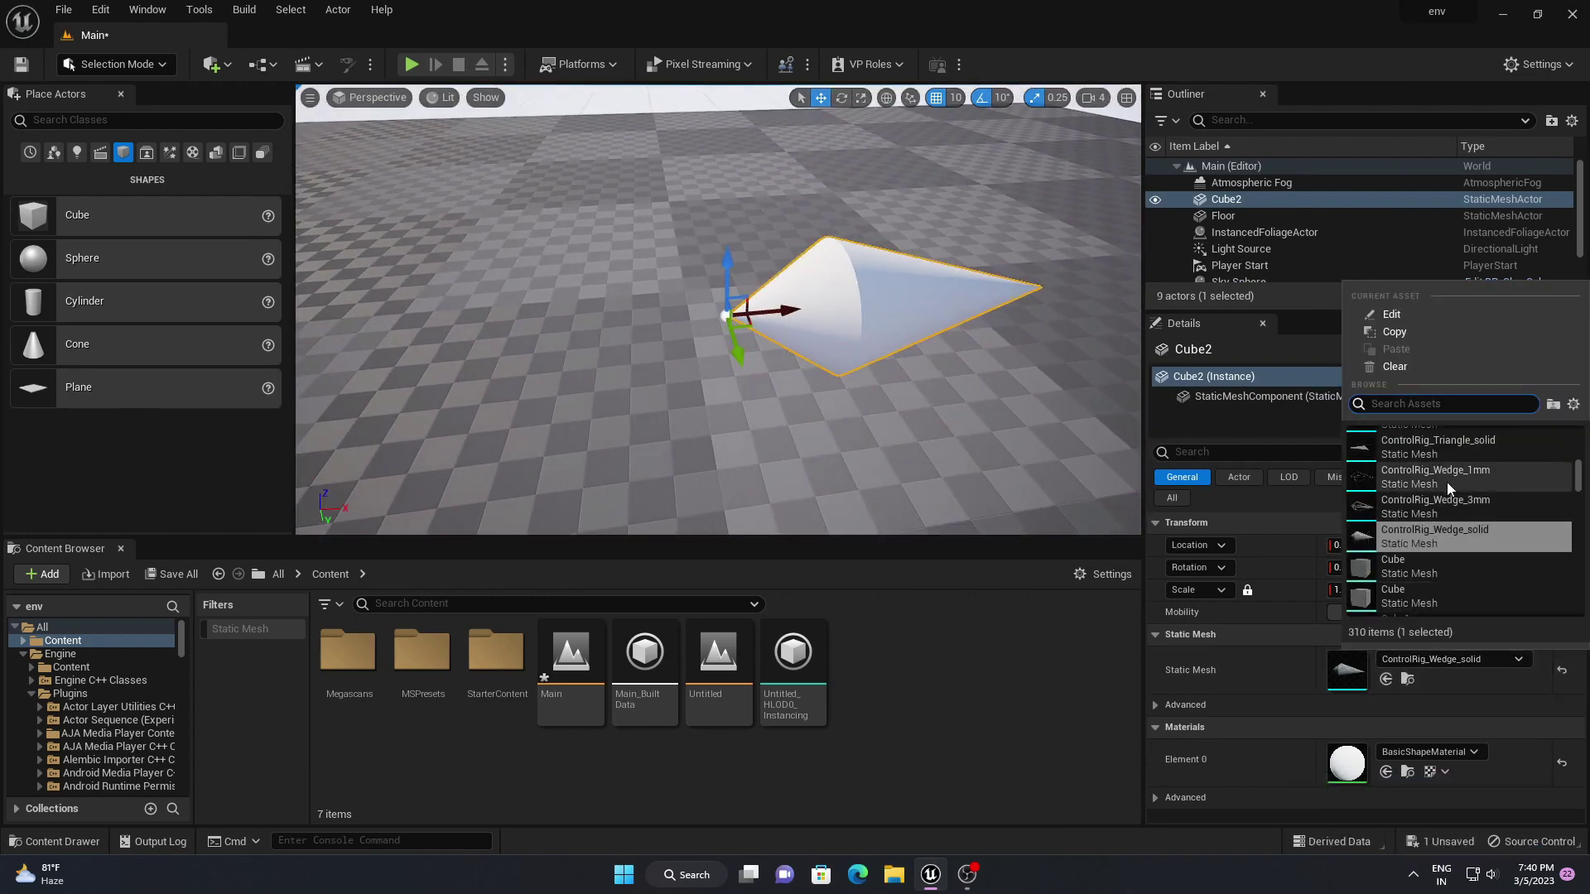
scroll(1445, 519, up, 3)
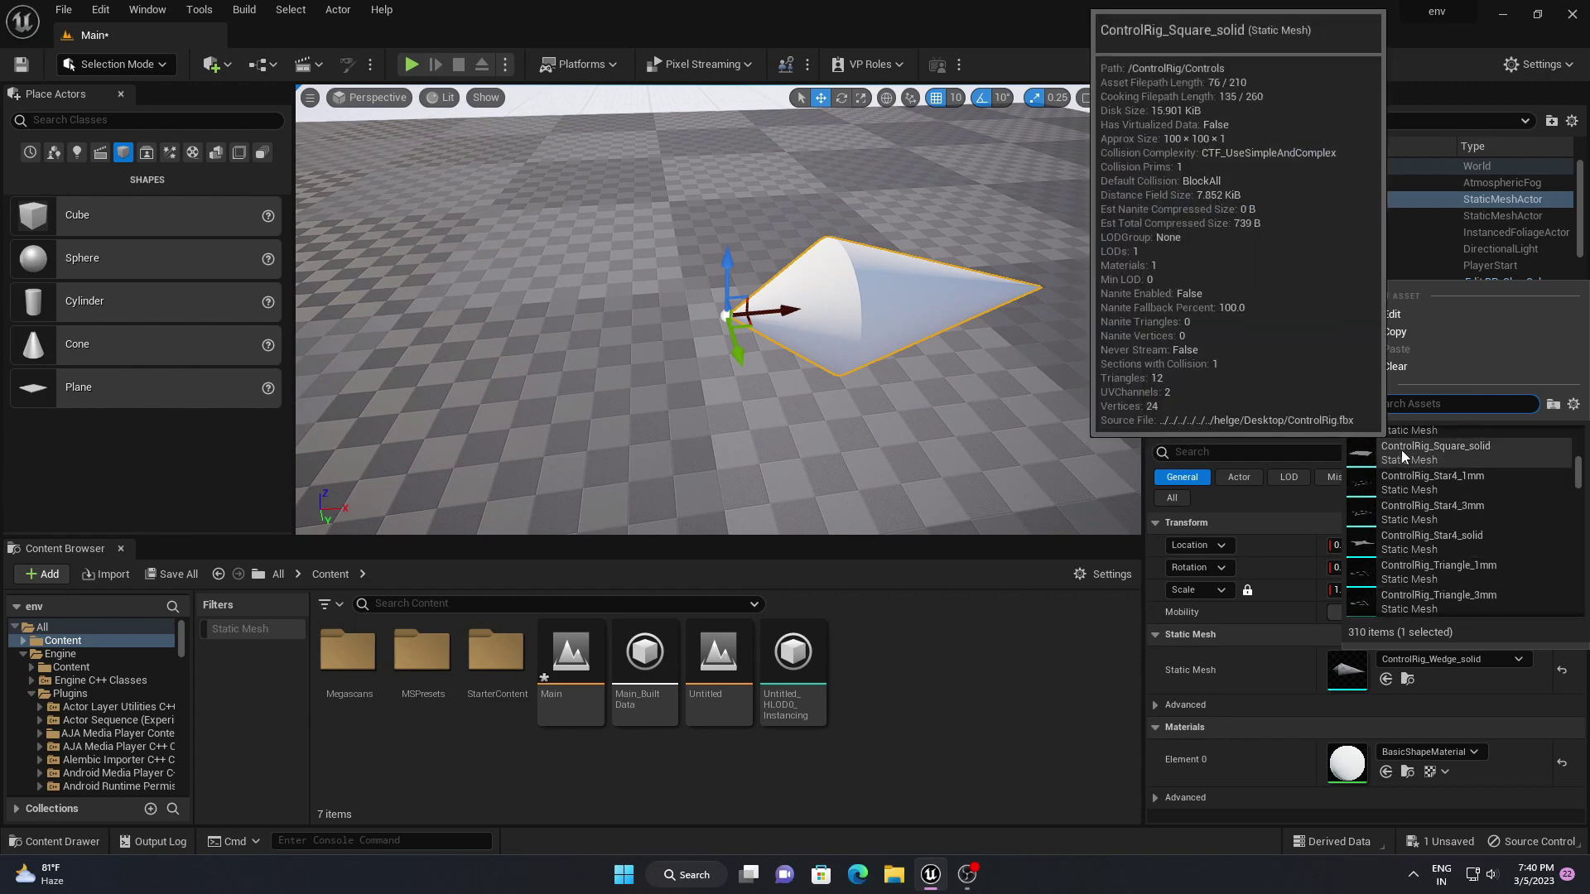
click(1432, 450)
scroll(908, 351, up, 3)
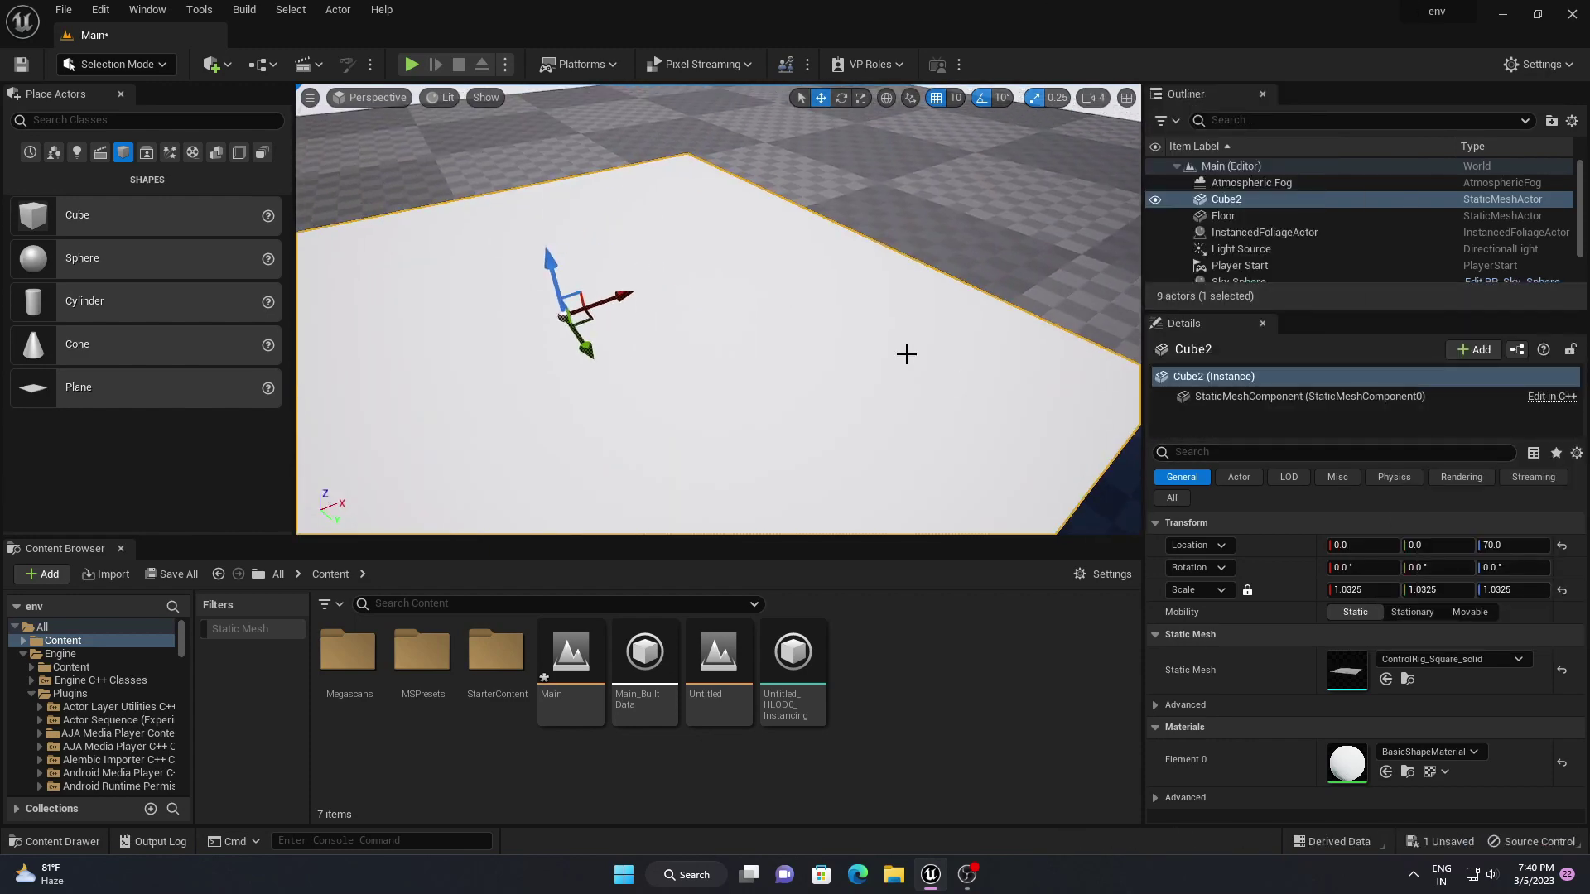
mouse_move(909, 351)
right_down()
mouse_move(899, 335)
mouse_move(907, 389)
mouse_move(908, 351)
right_up()
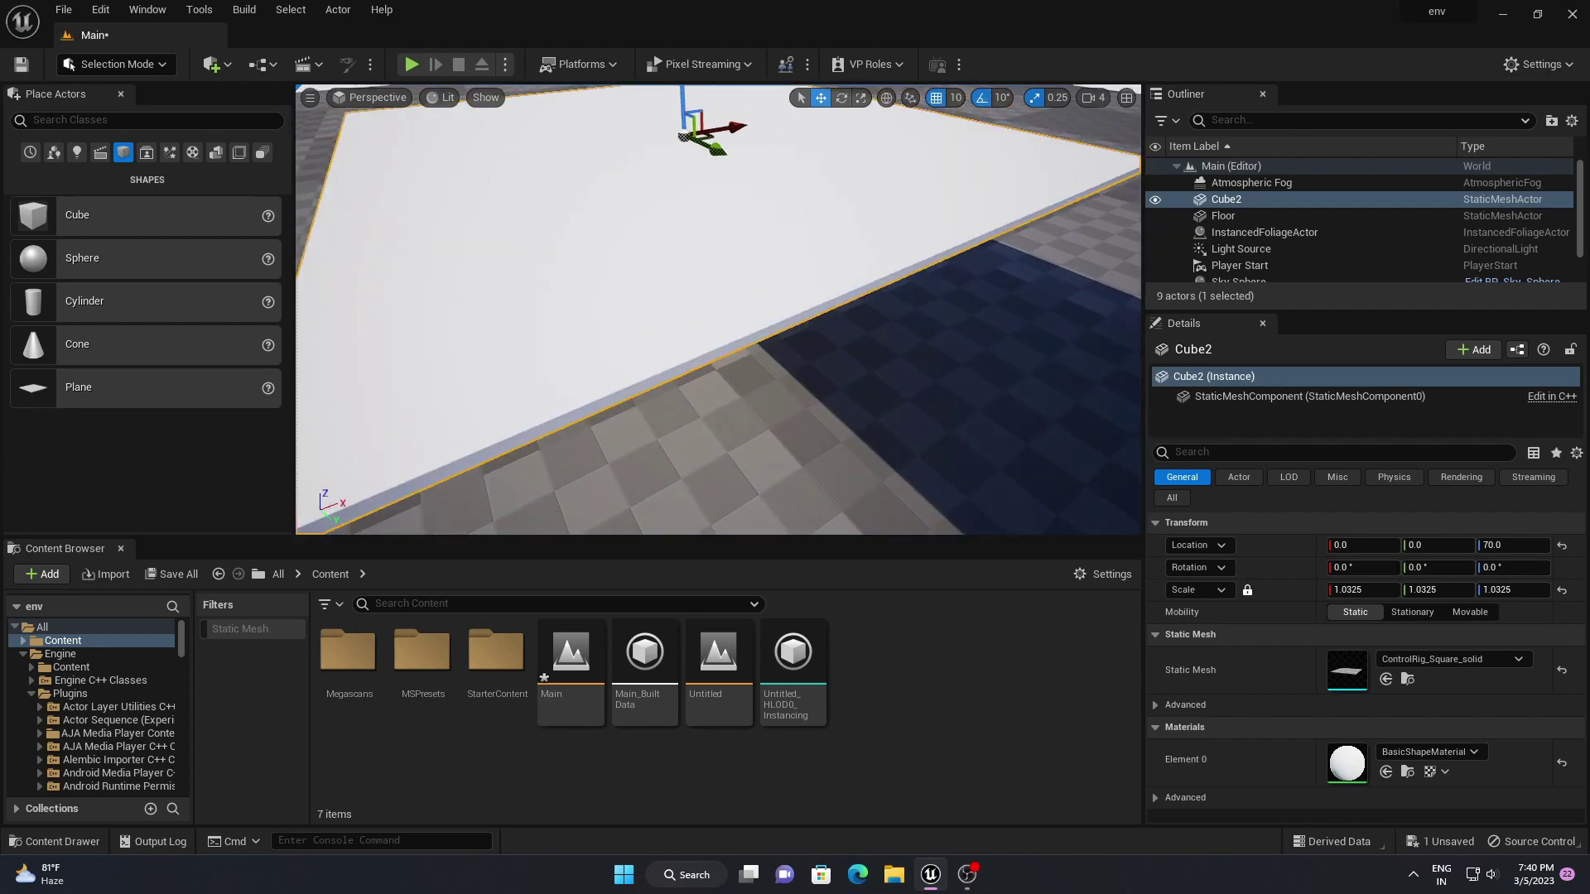
Reset the actor's static mesh to None, assign the Sphere basic shape to it, and frame the result
click(1561, 670)
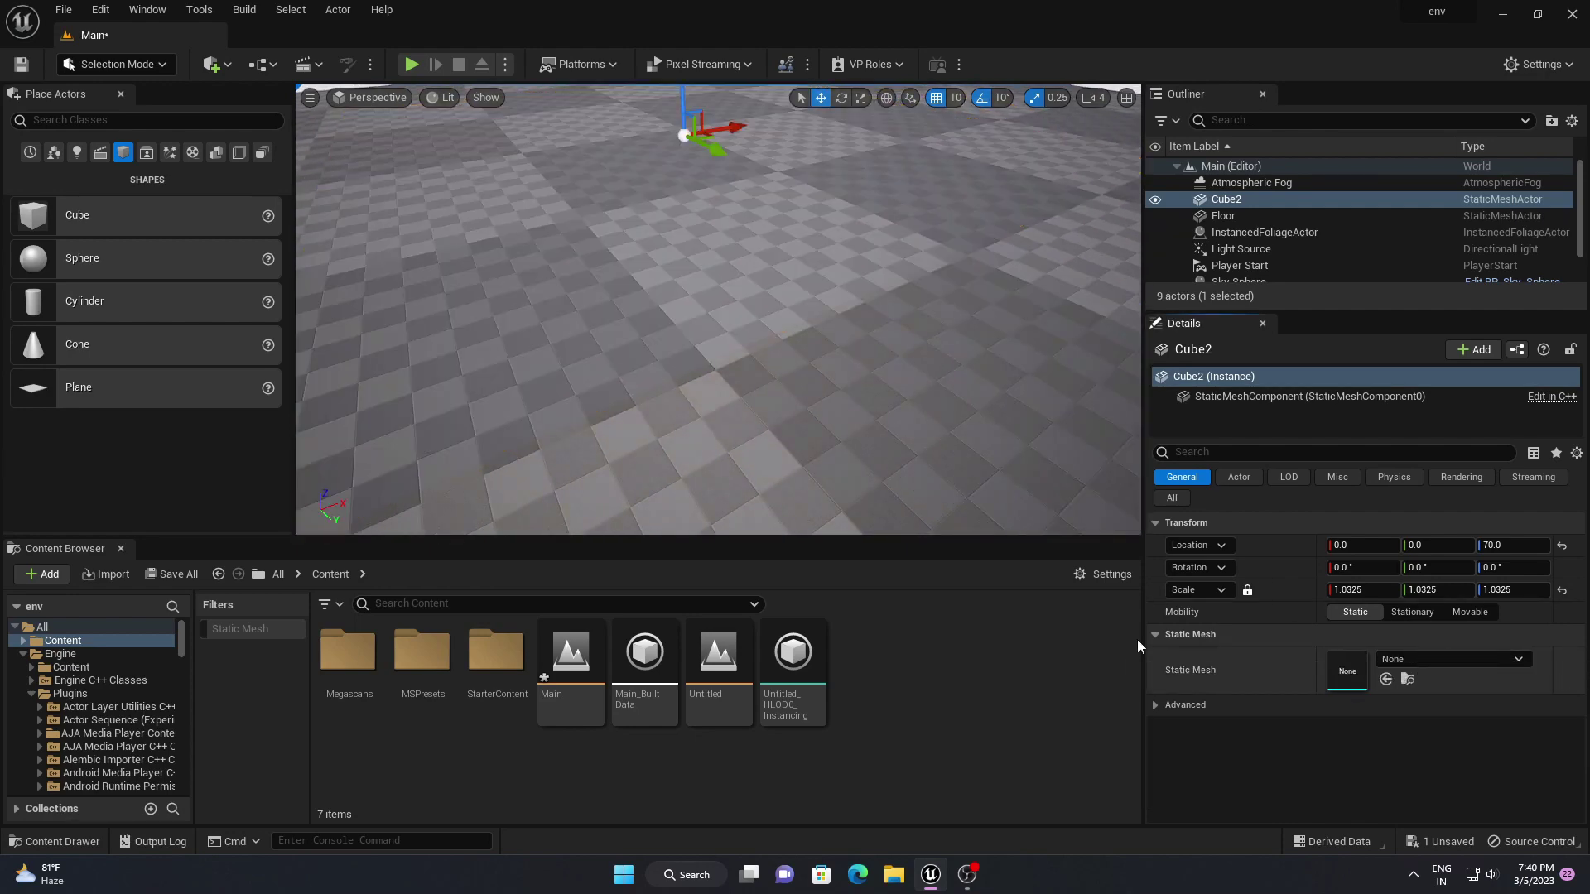
right_drag(795, 395, 816, 391)
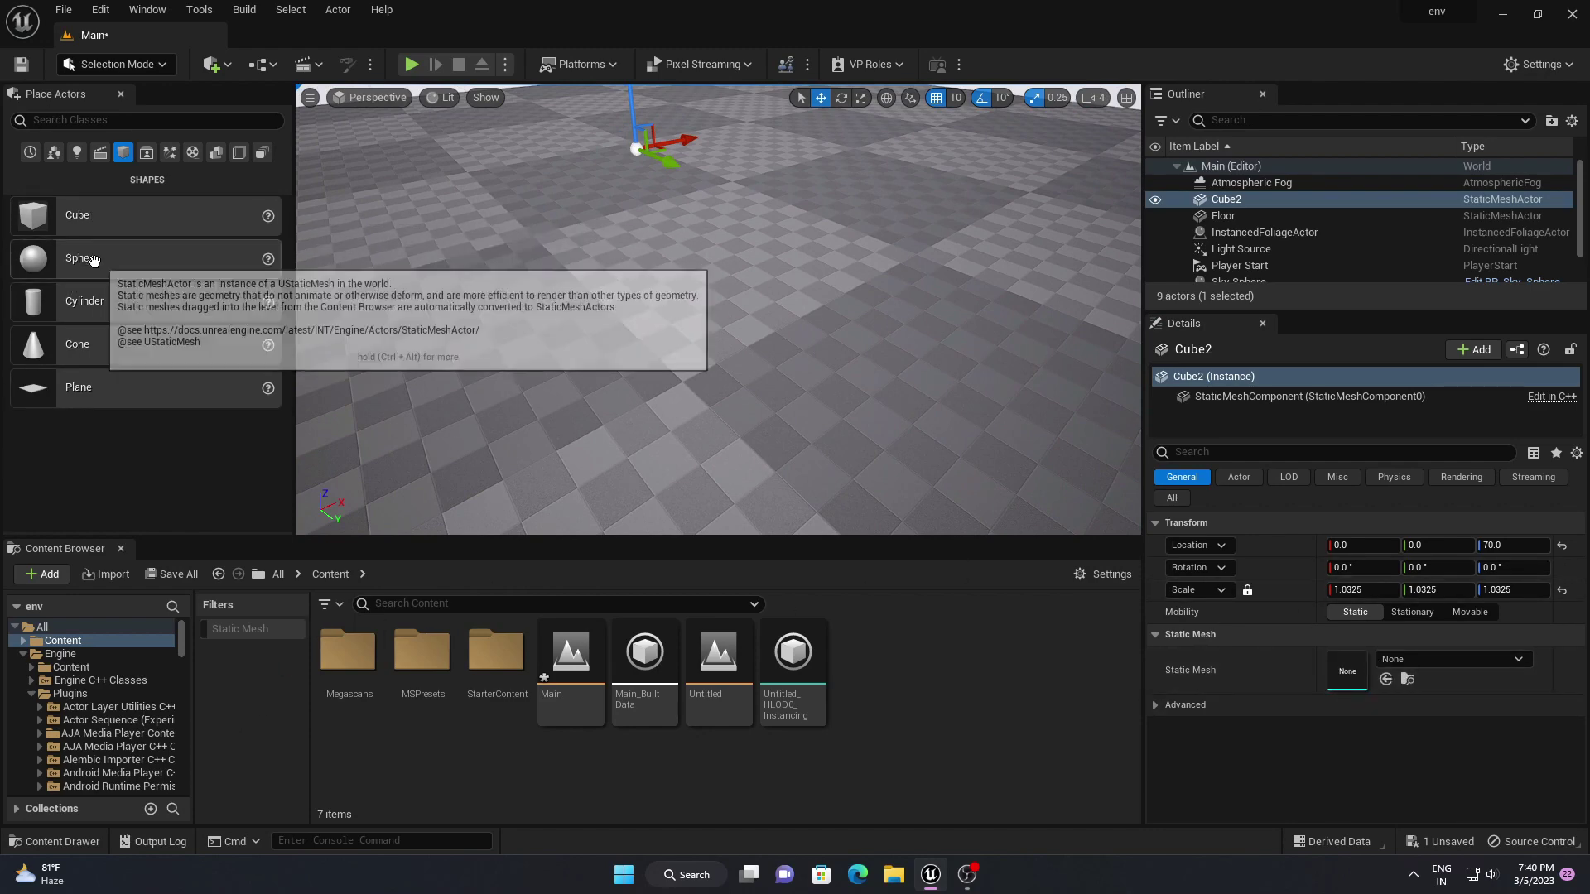
drag(94, 260, 1369, 667)
key(f)
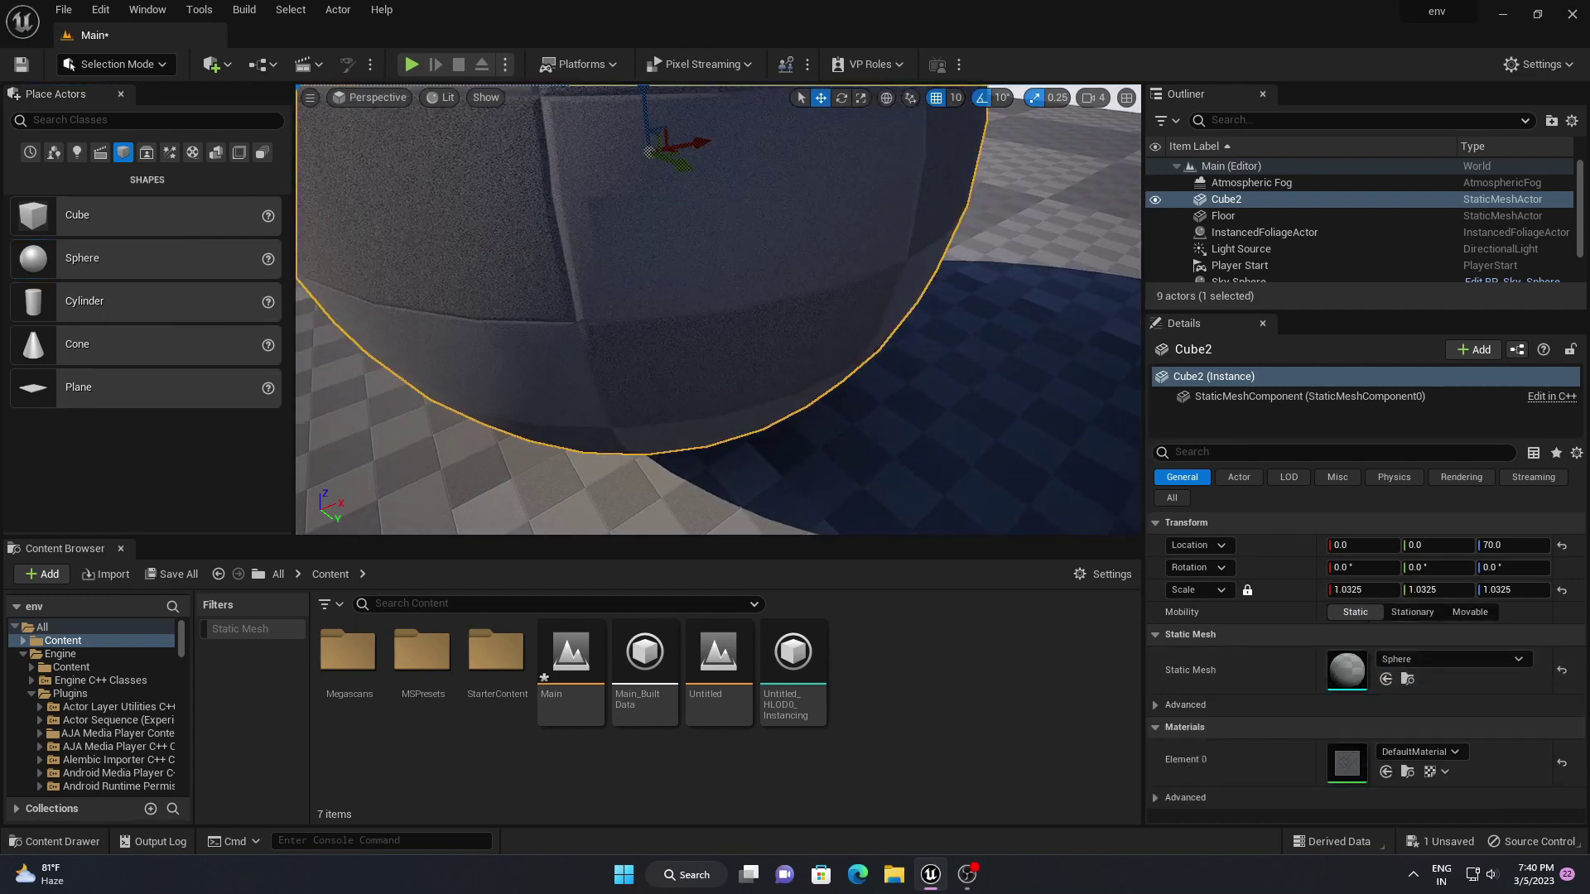
middle_drag(800, 371, 801, 472)
scroll(801, 371, up, 5)
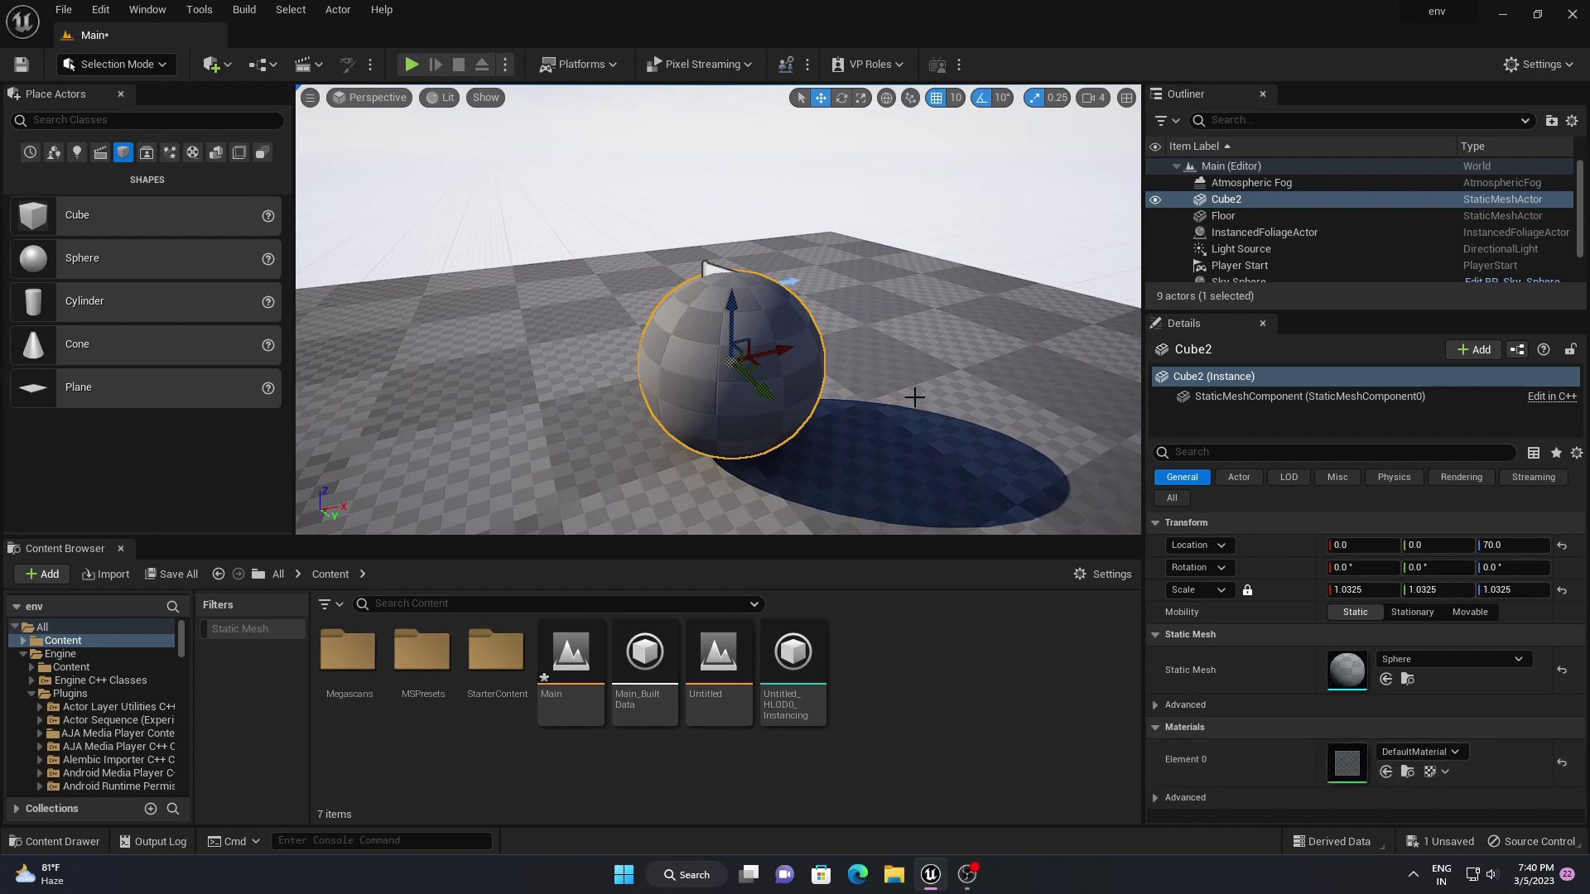
Switch the sphere's mobility to Movable and back to Static
right_drag(913, 392, 924, 402)
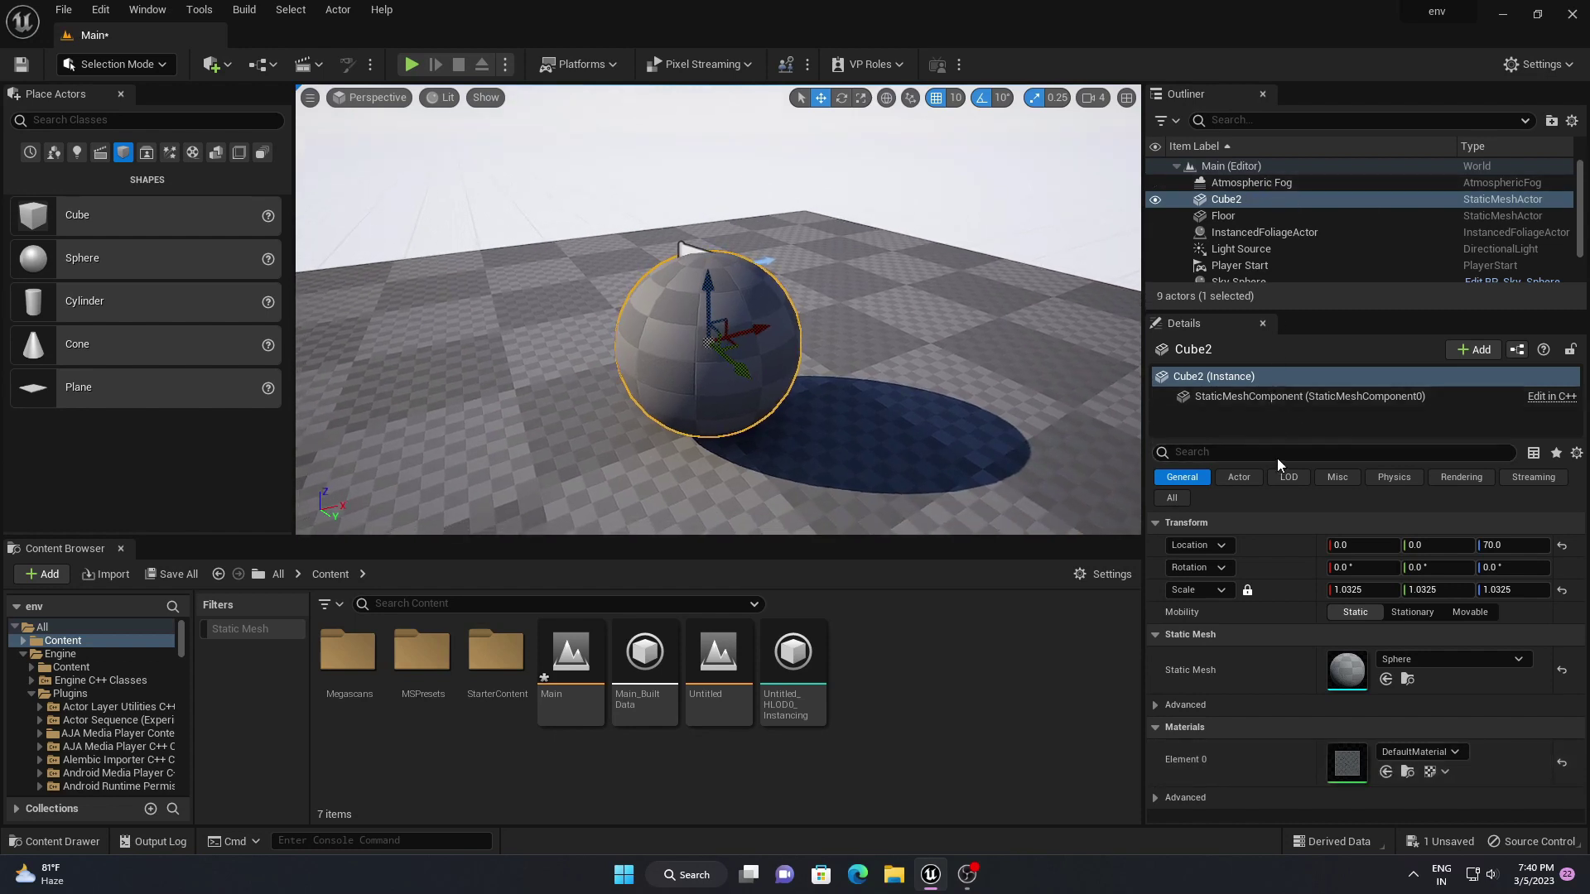
click(1469, 612)
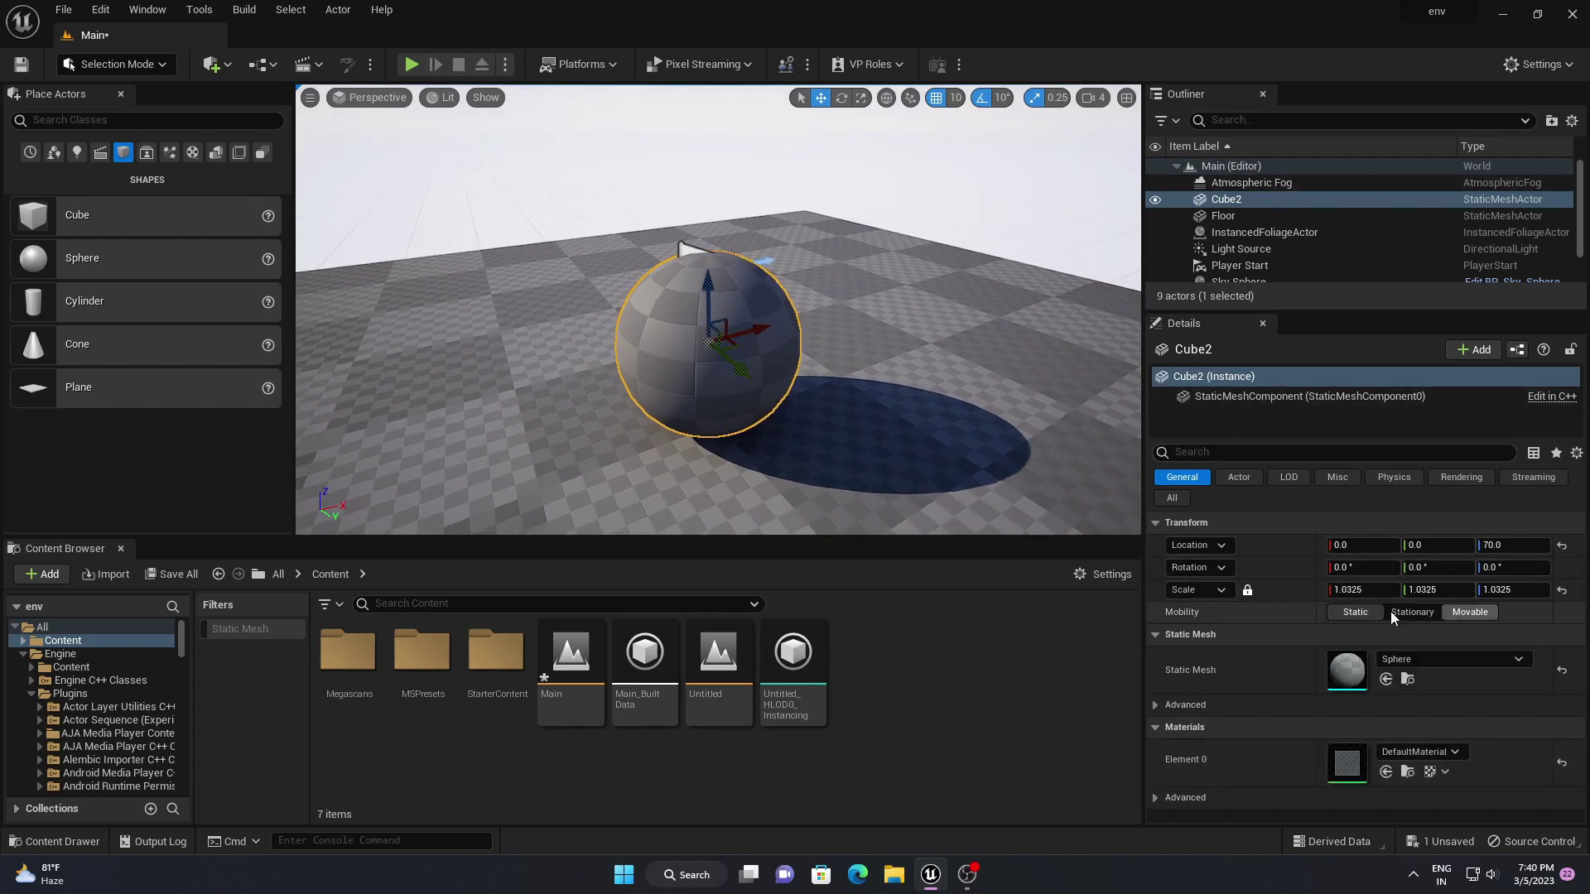
click(1375, 612)
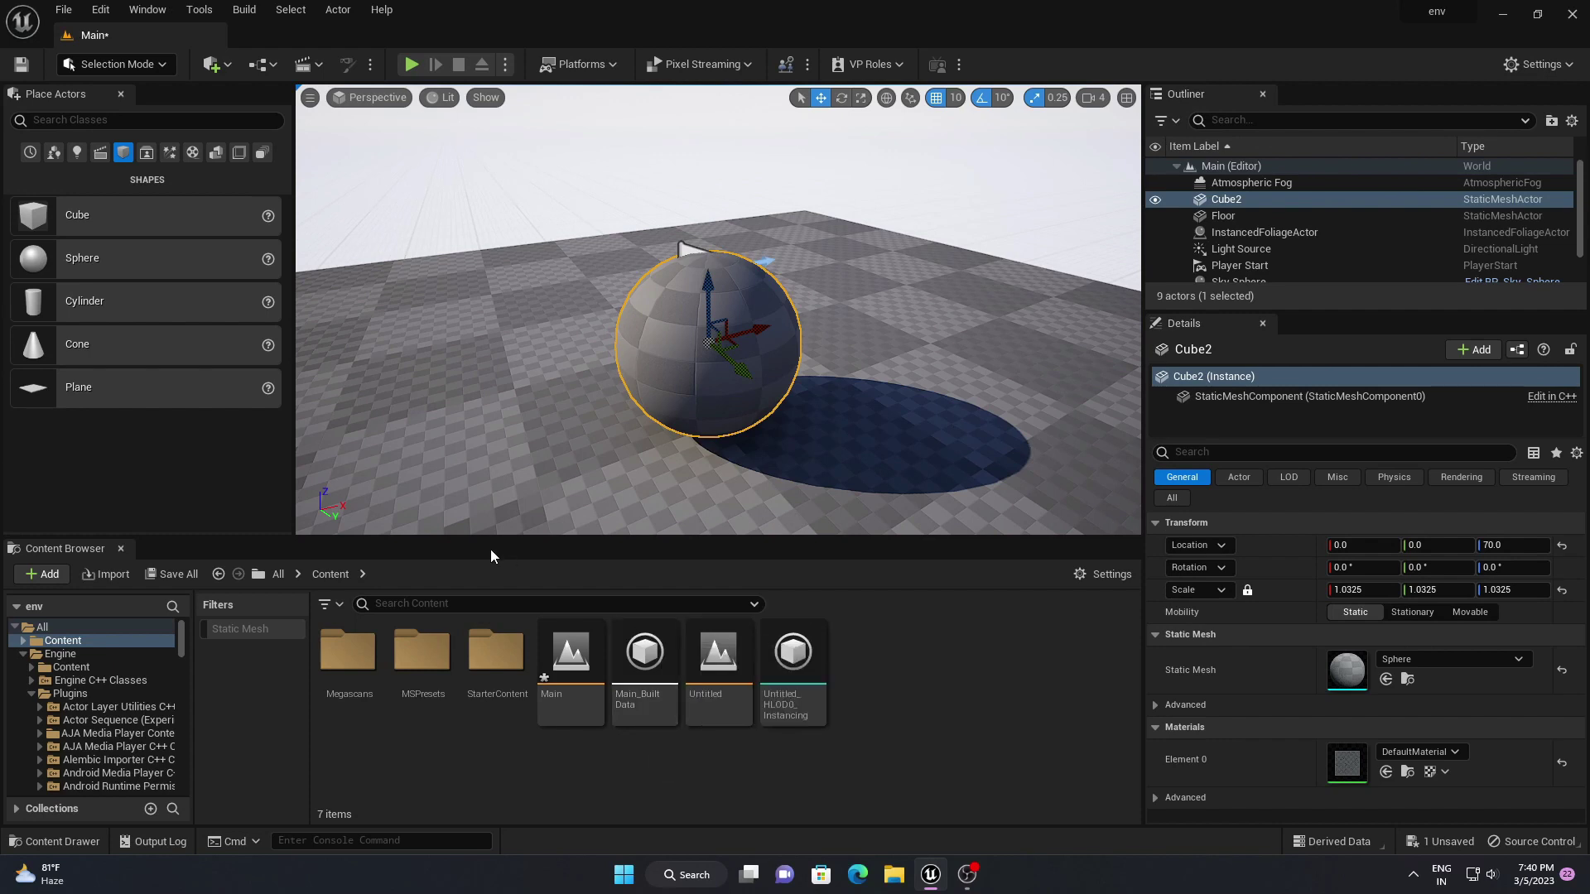
Enlarge the docked Content Browser slightly upwards and close it
drag(385, 537, 124, 528)
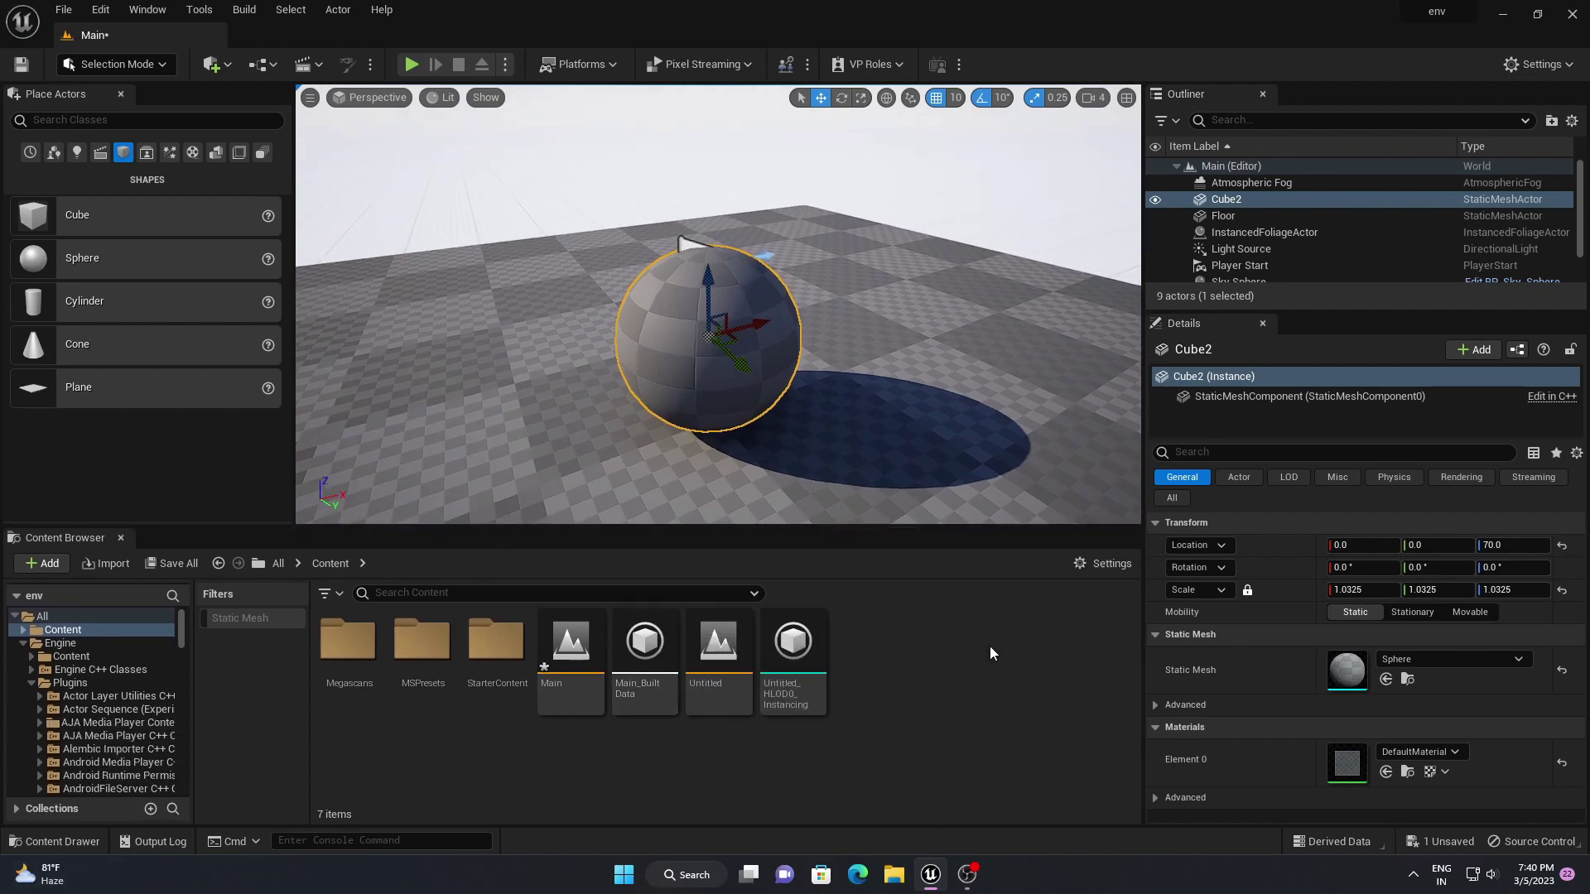
click(121, 539)
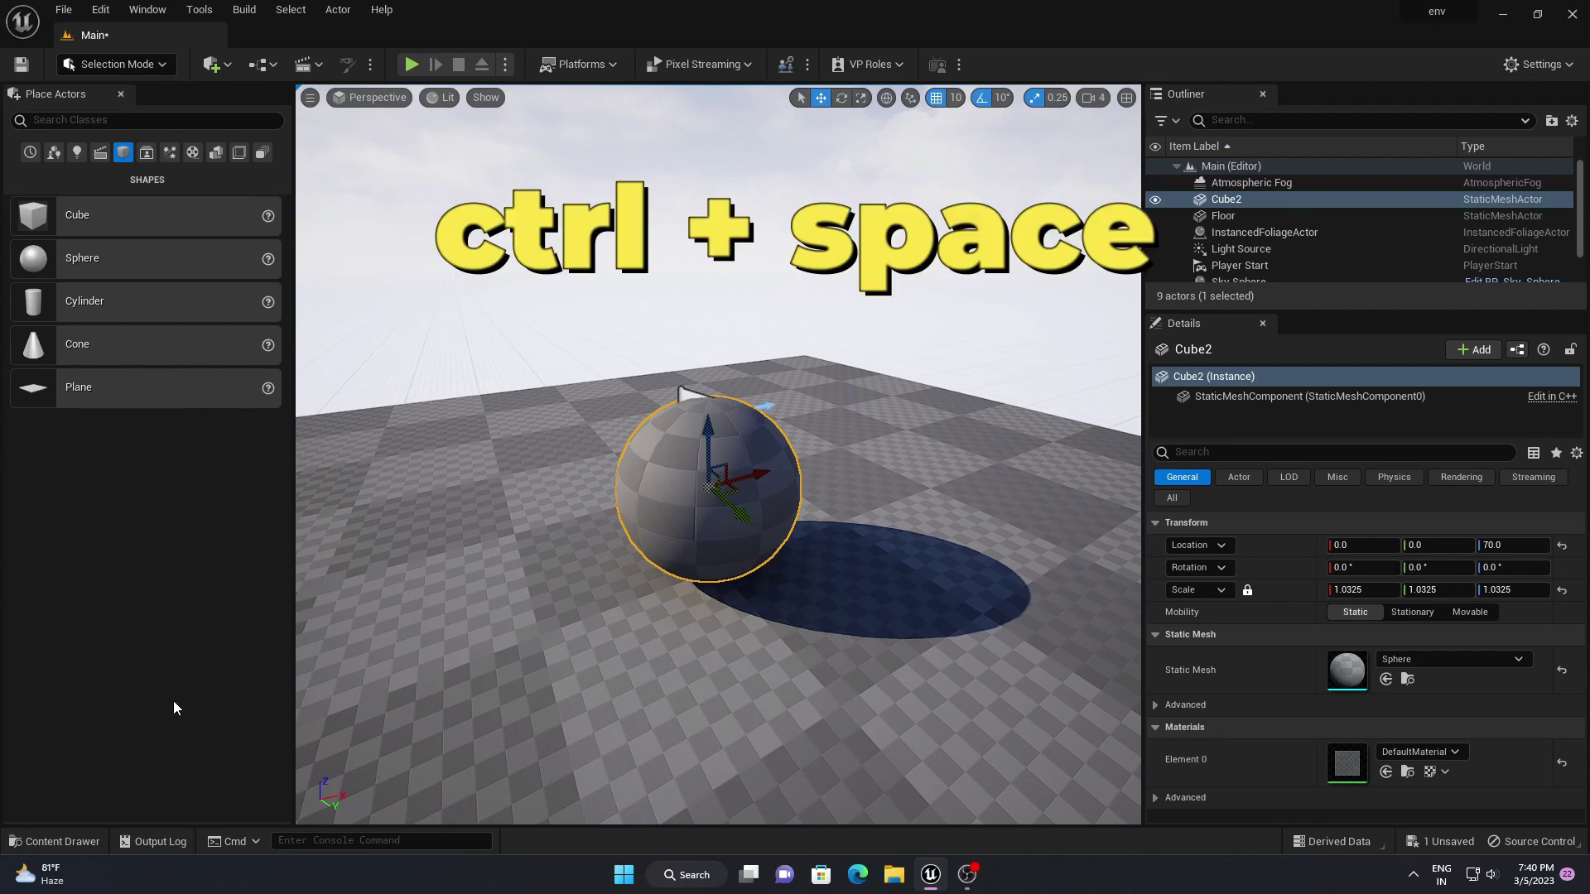
Open and dismiss the Content Drawer once, reopen it, and collapse its Content folder tree
key(ctrl+space)
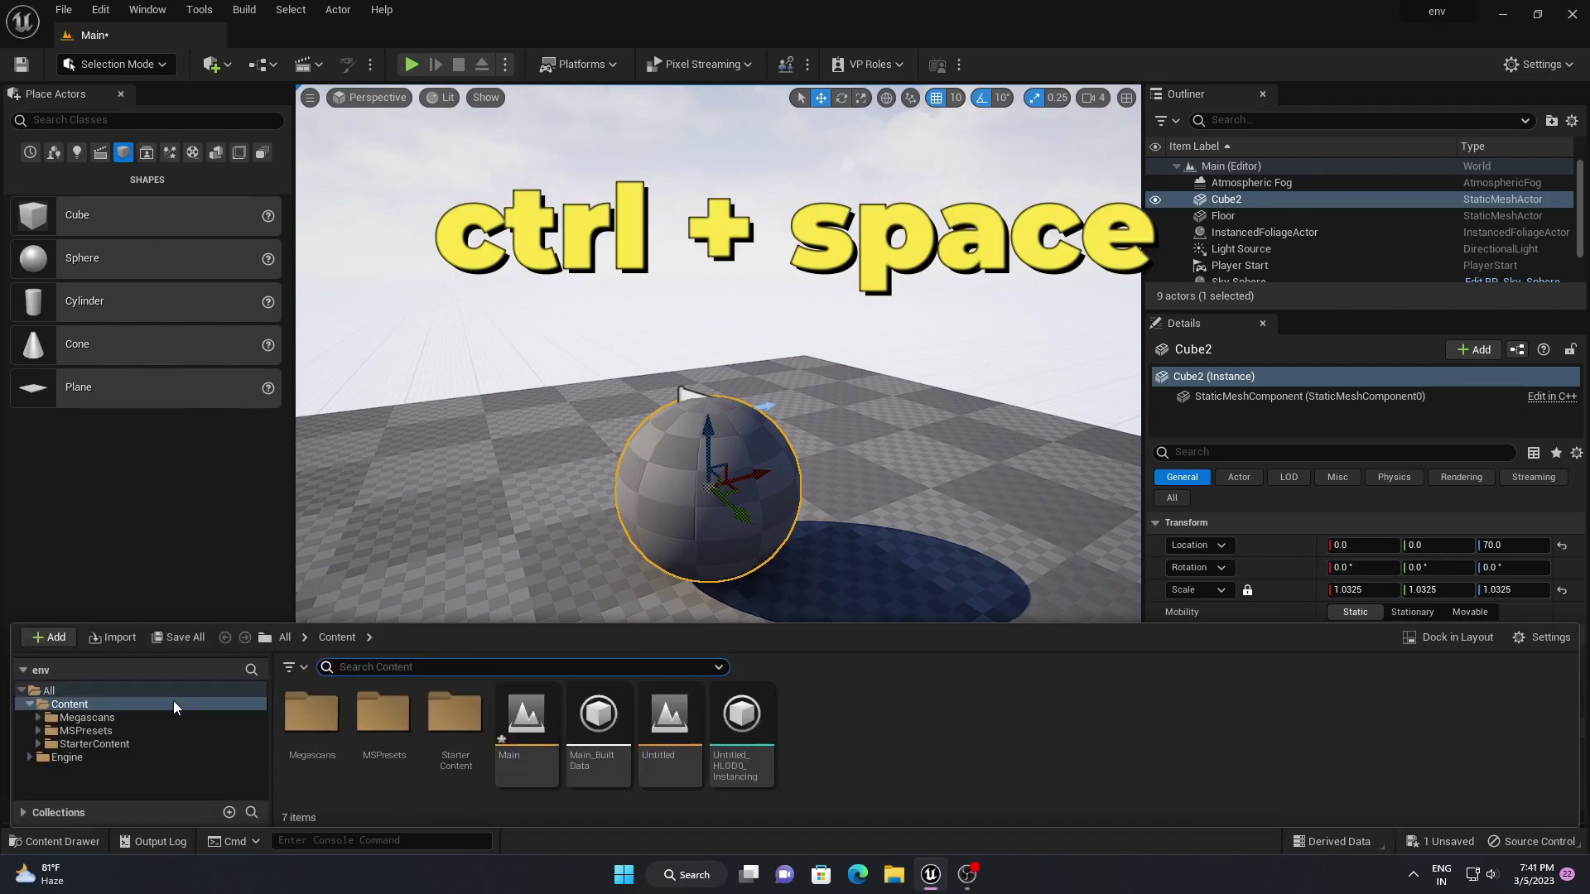
click(505, 240)
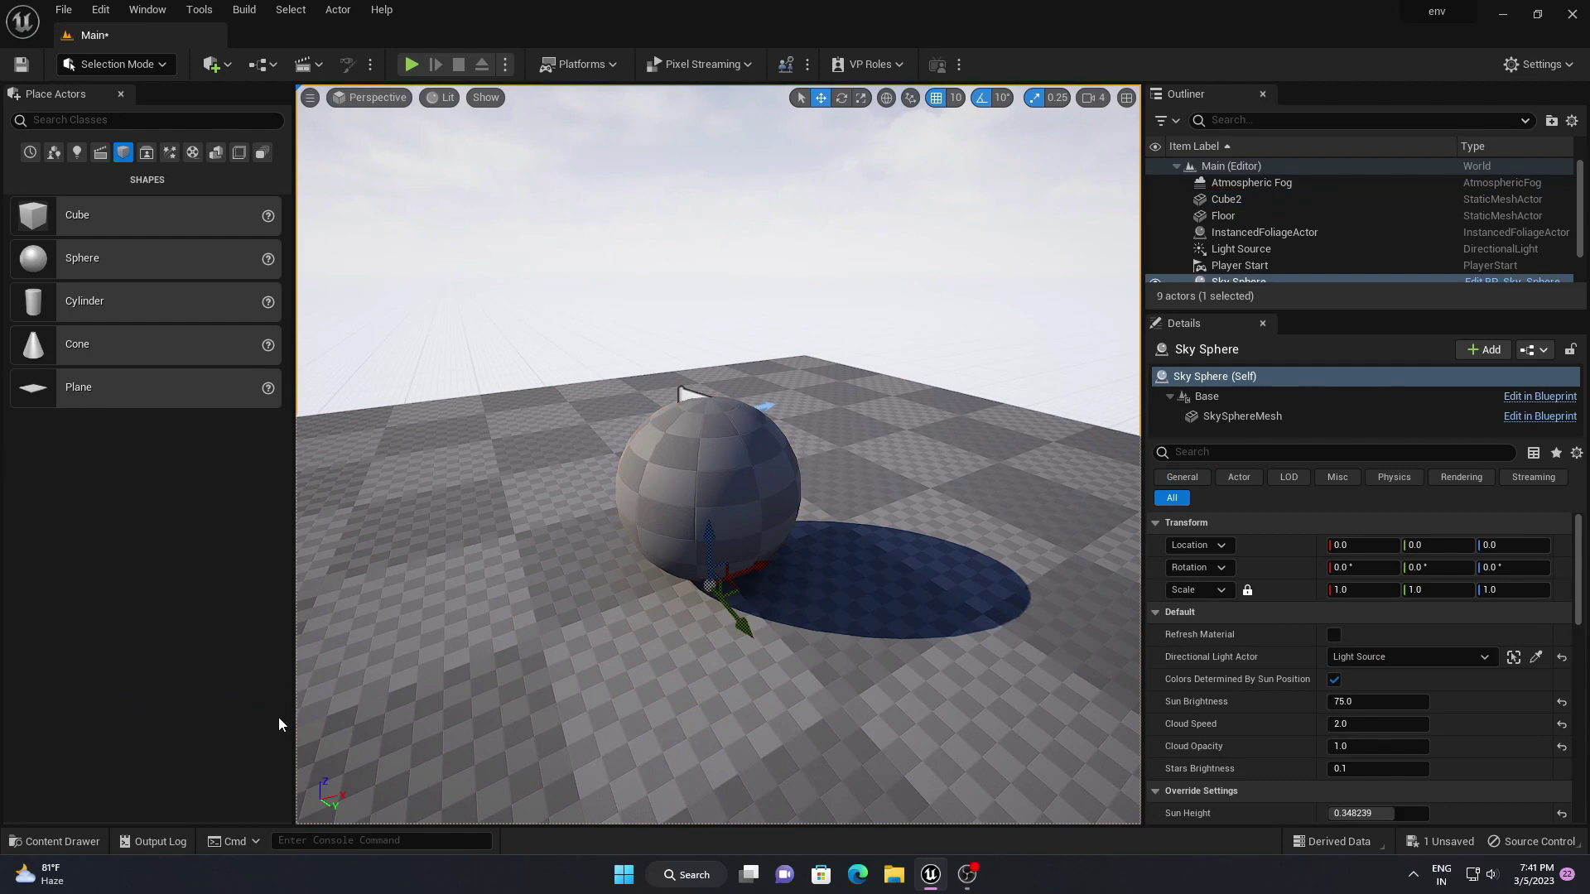
click(59, 843)
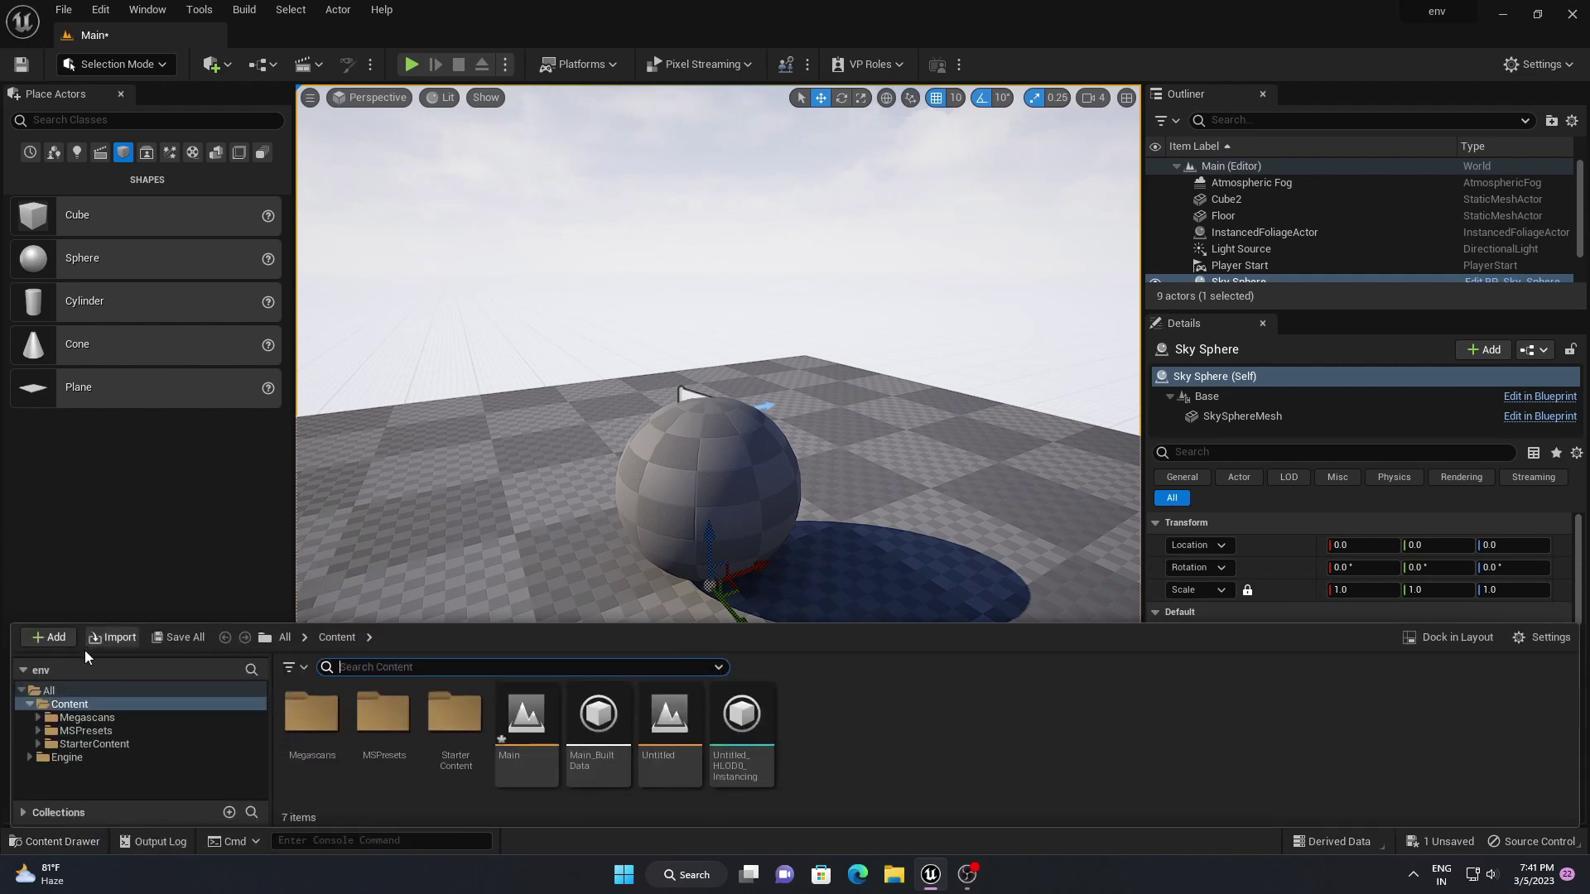
click(31, 704)
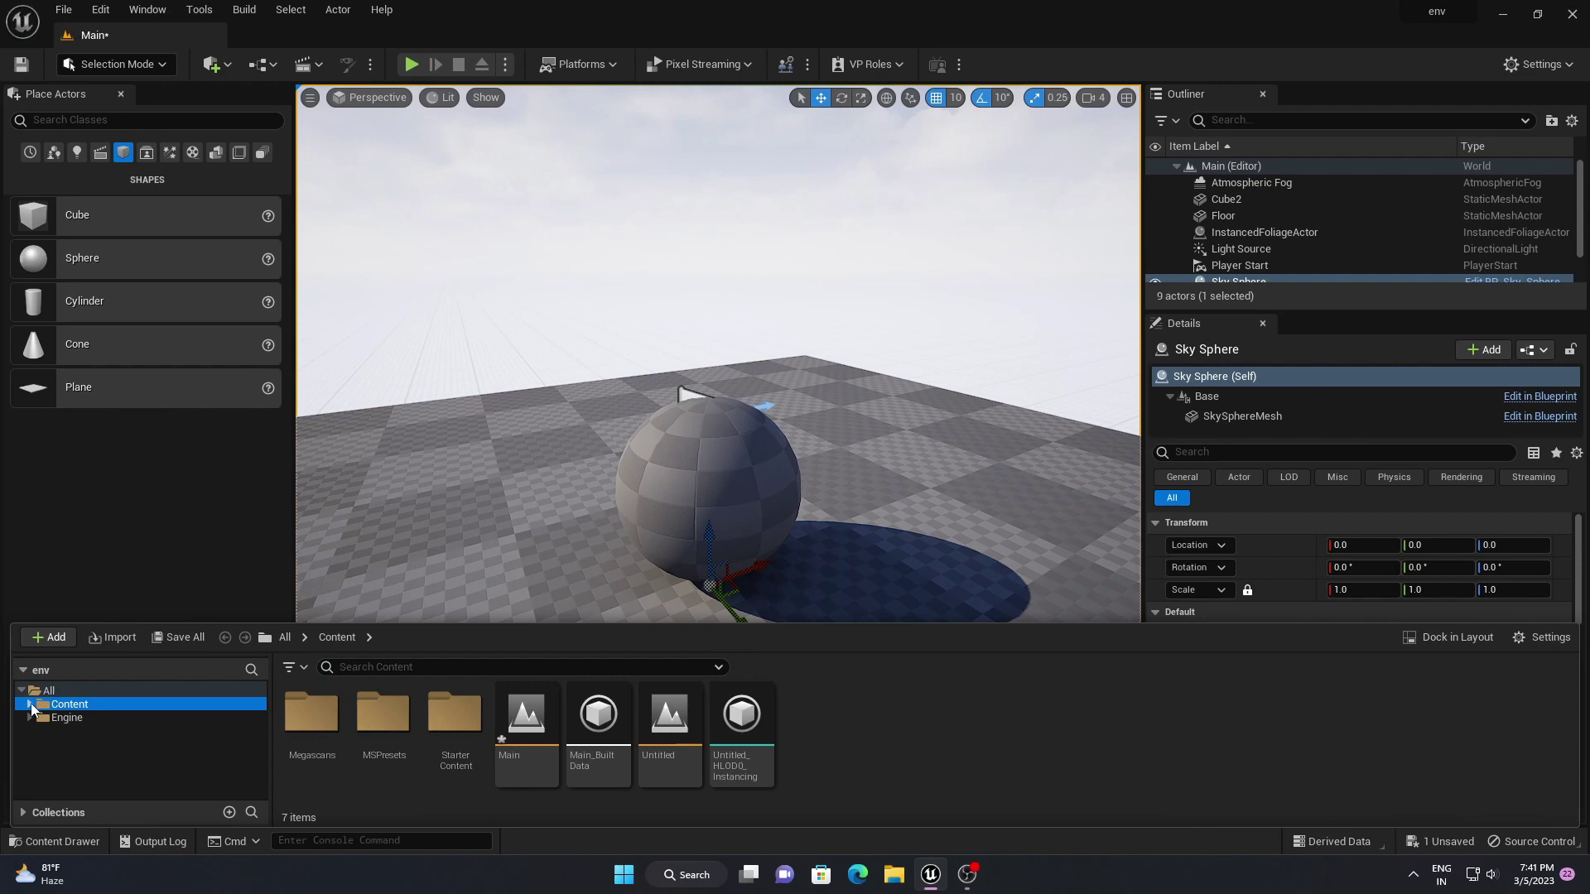
Inspect the Engine folder's contents, return to the Content folder, and review the Content Drawer's view settings without changing them
click(73, 717)
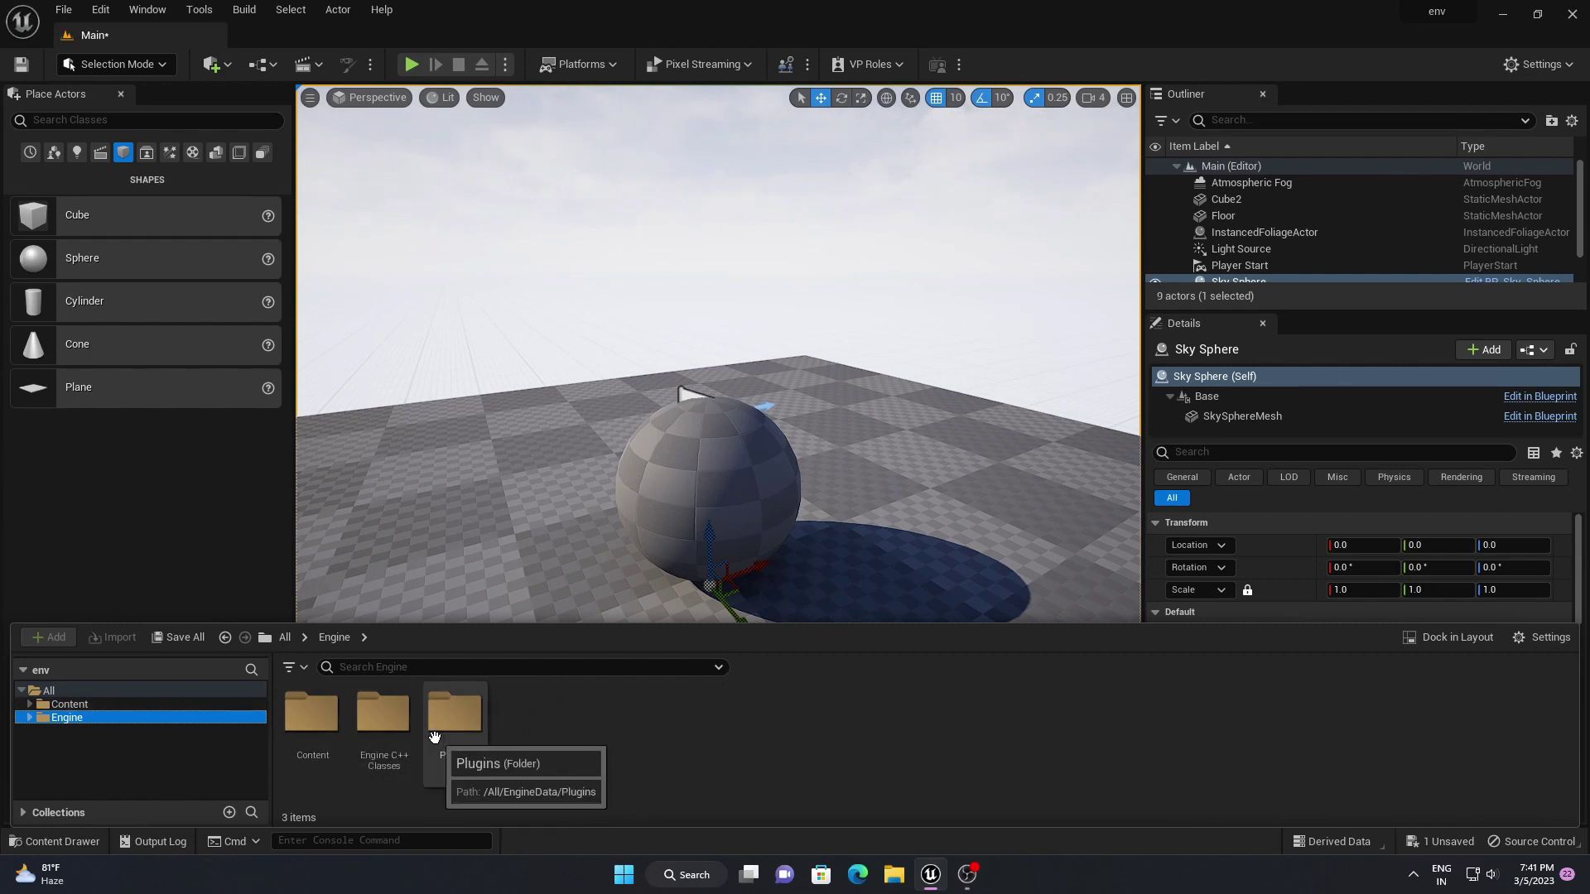
click(98, 704)
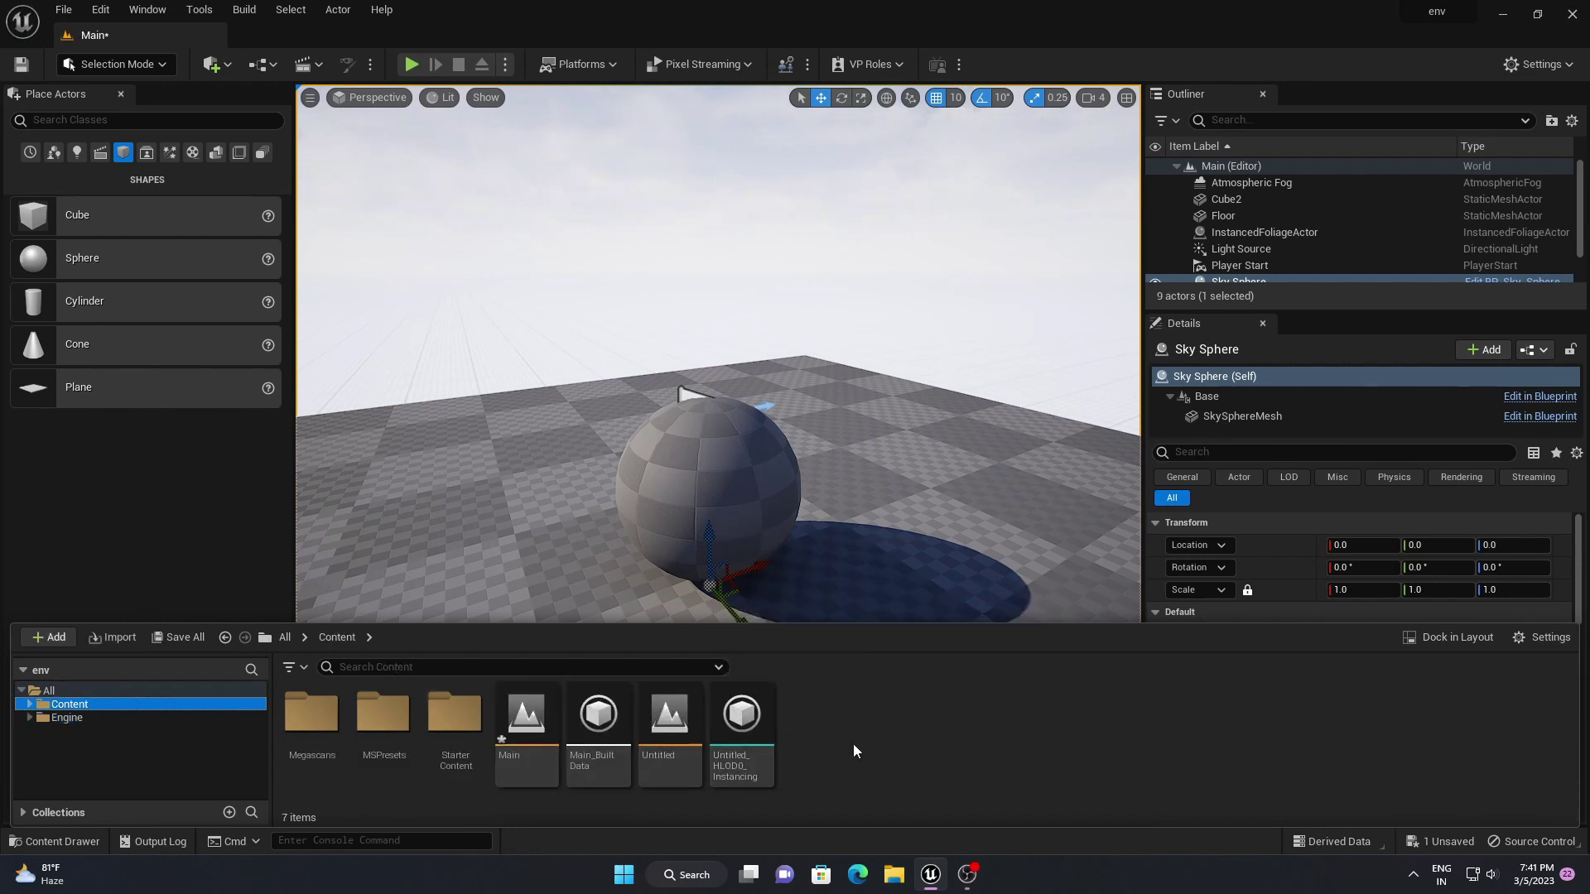
click(1541, 637)
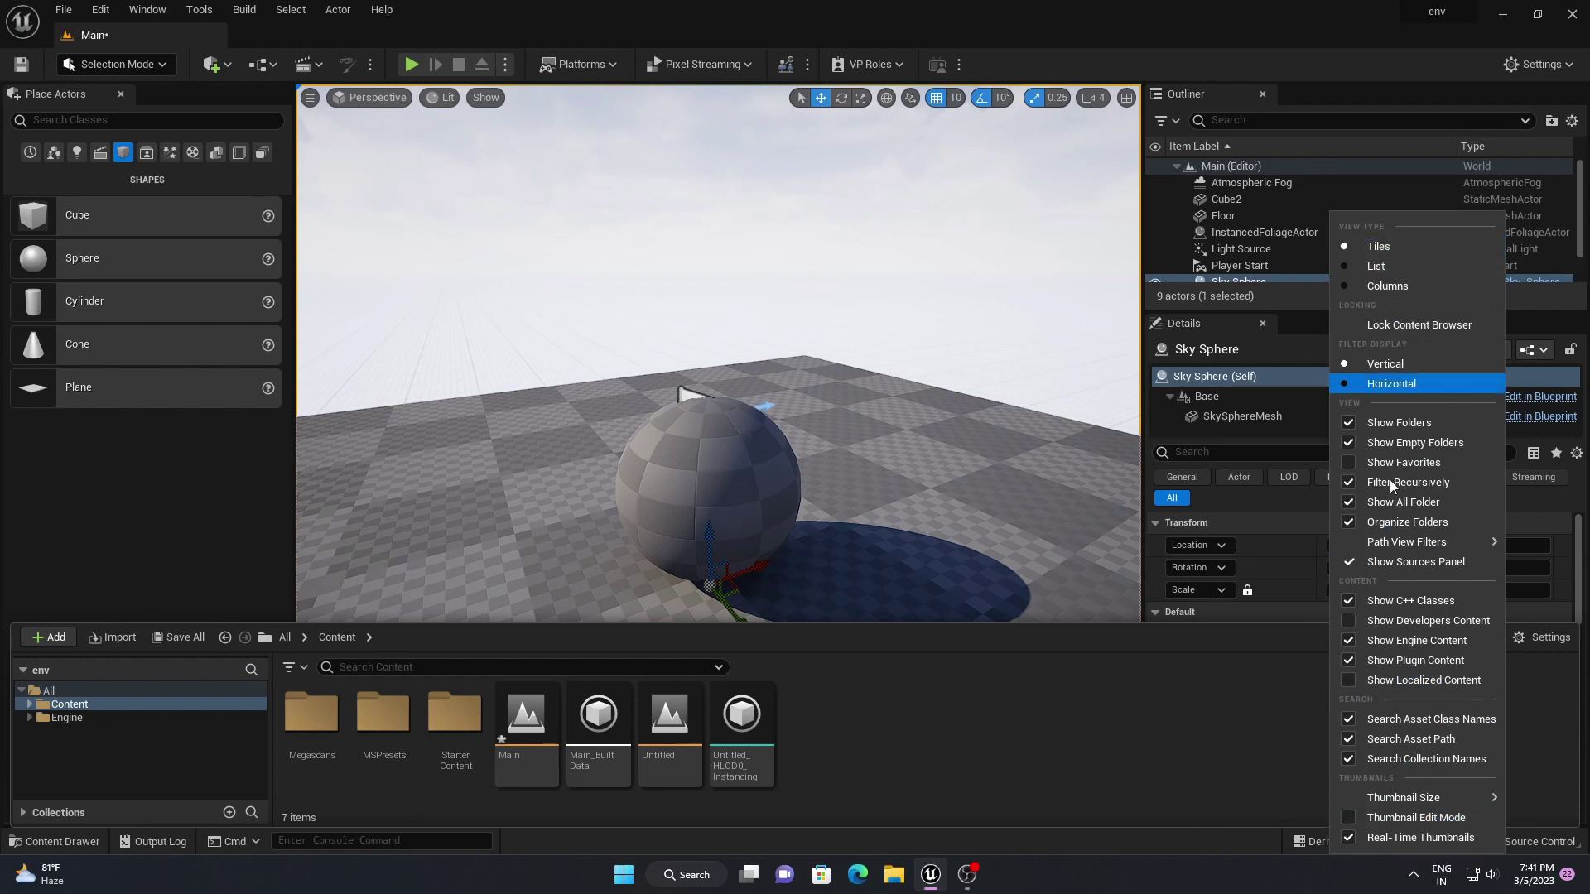
click(1214, 749)
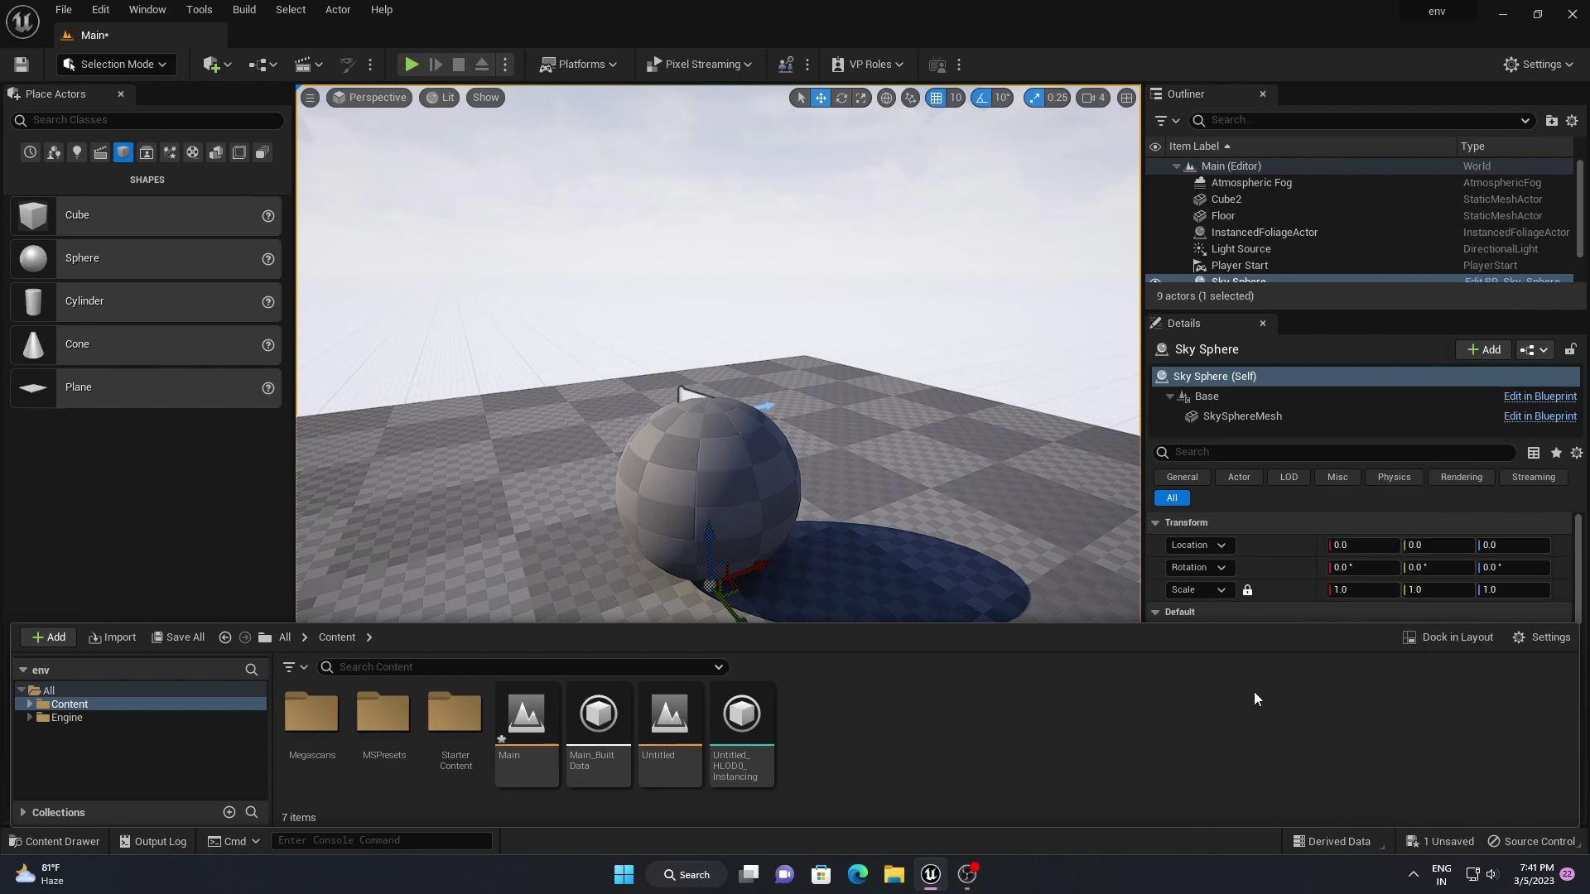
Apply the MI_Flagstone_Wall_vkmeddz_8K material from Megascans > Surfaces > Flagstone_Wall_vkmeddz to the sphere in the level, and select the sphere
click(328, 735)
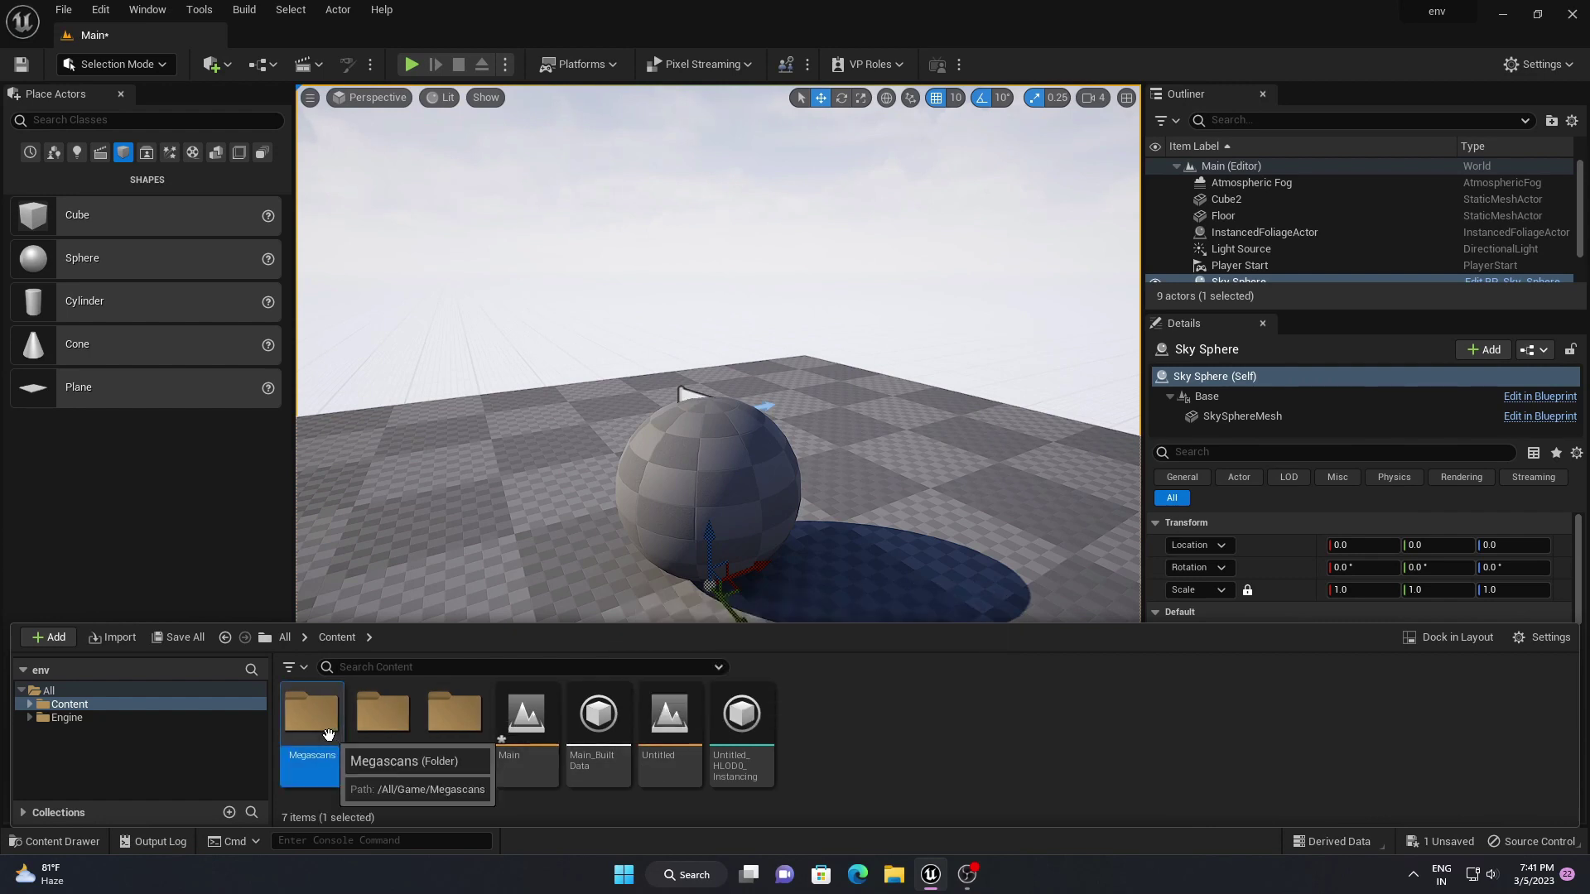
double_click(327, 735)
double_click(323, 724)
double_click(340, 722)
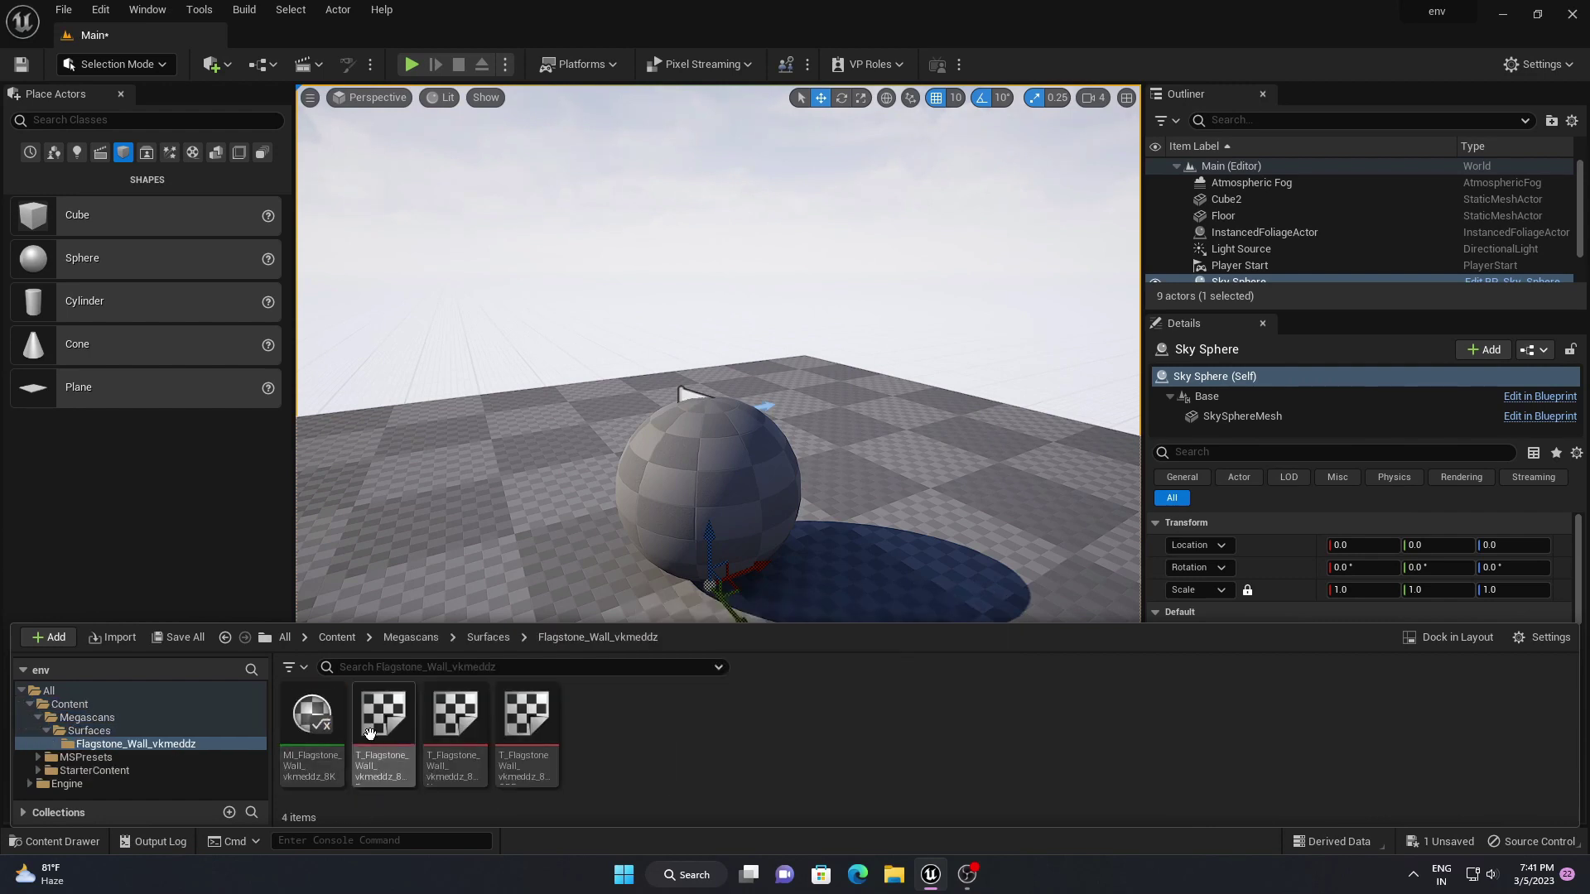
drag(311, 719, 707, 453)
click(676, 732)
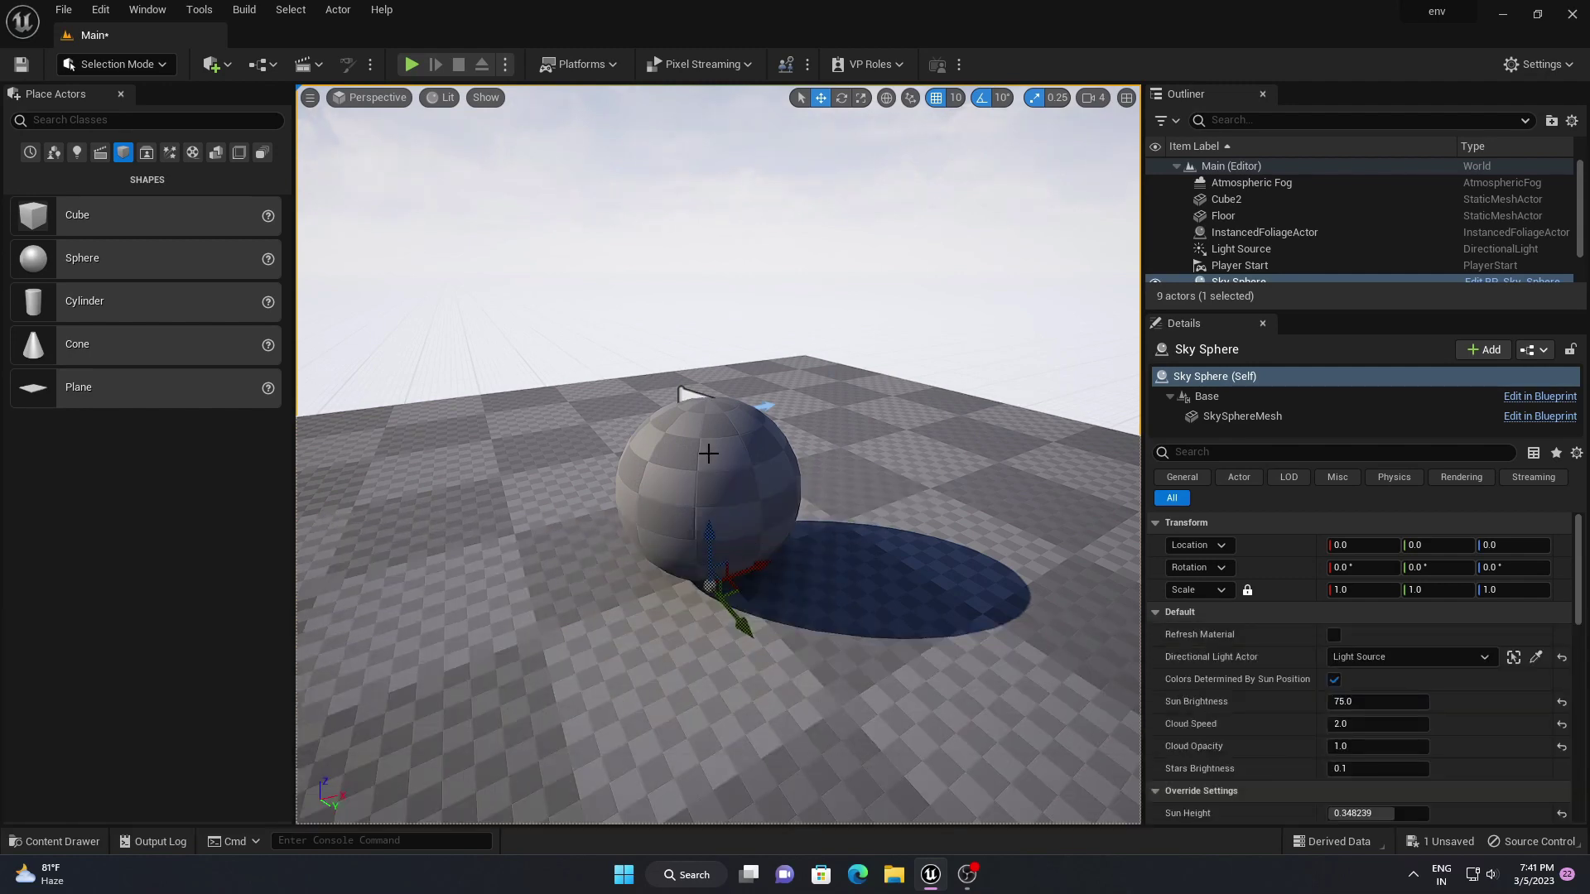
click(708, 453)
right_drag(709, 452, 778, 532)
key(w)
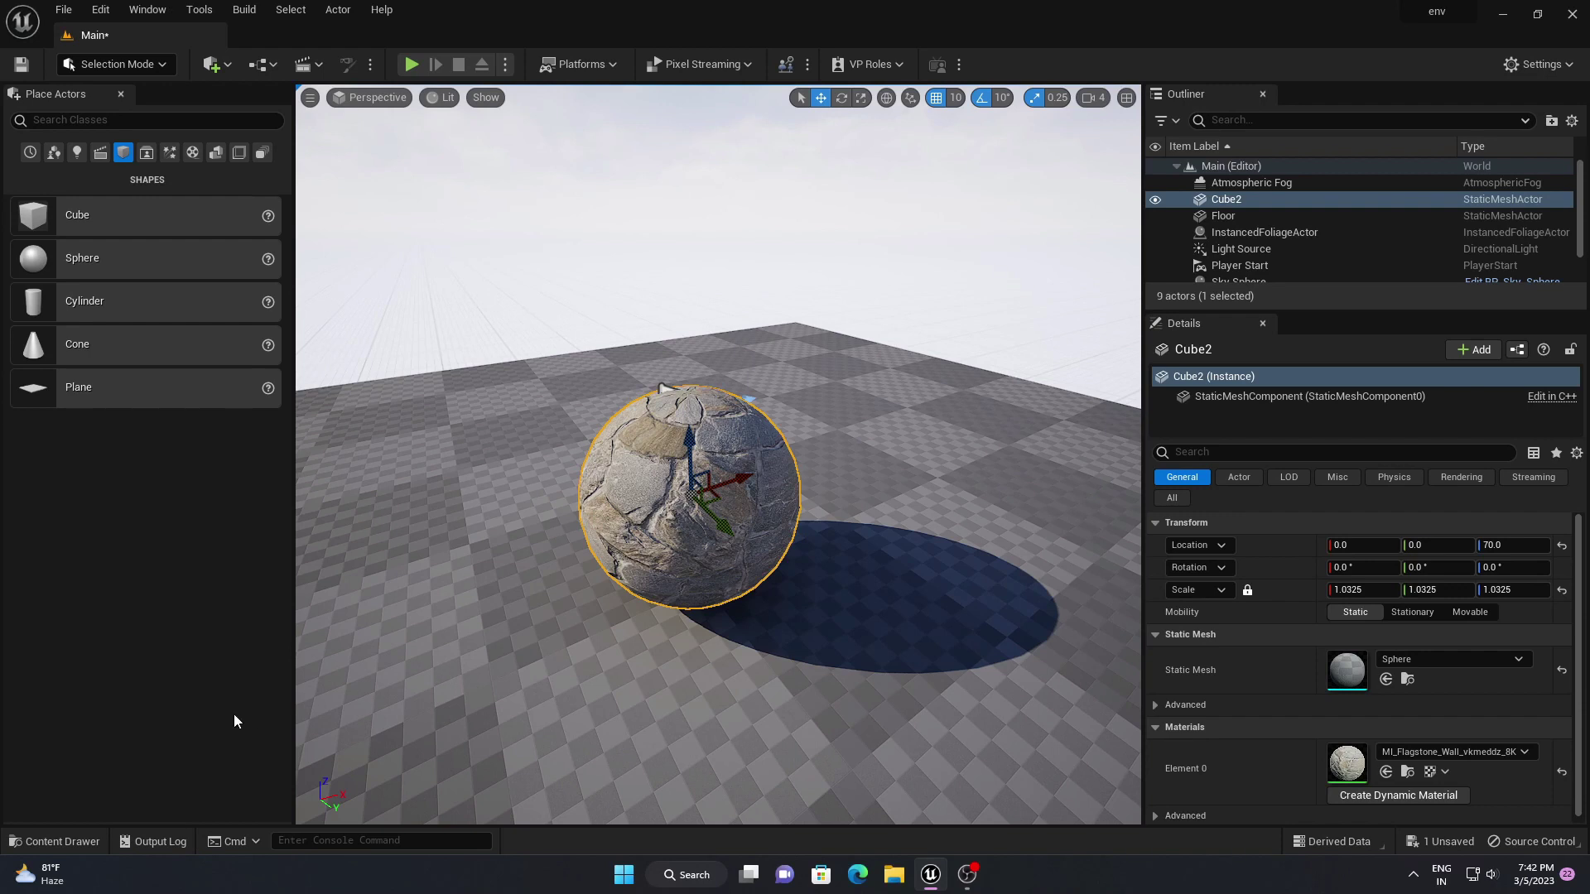
Reopen the Content Drawer, dock it in the layout, and try a shorter and a taller height for the docked browser
click(55, 842)
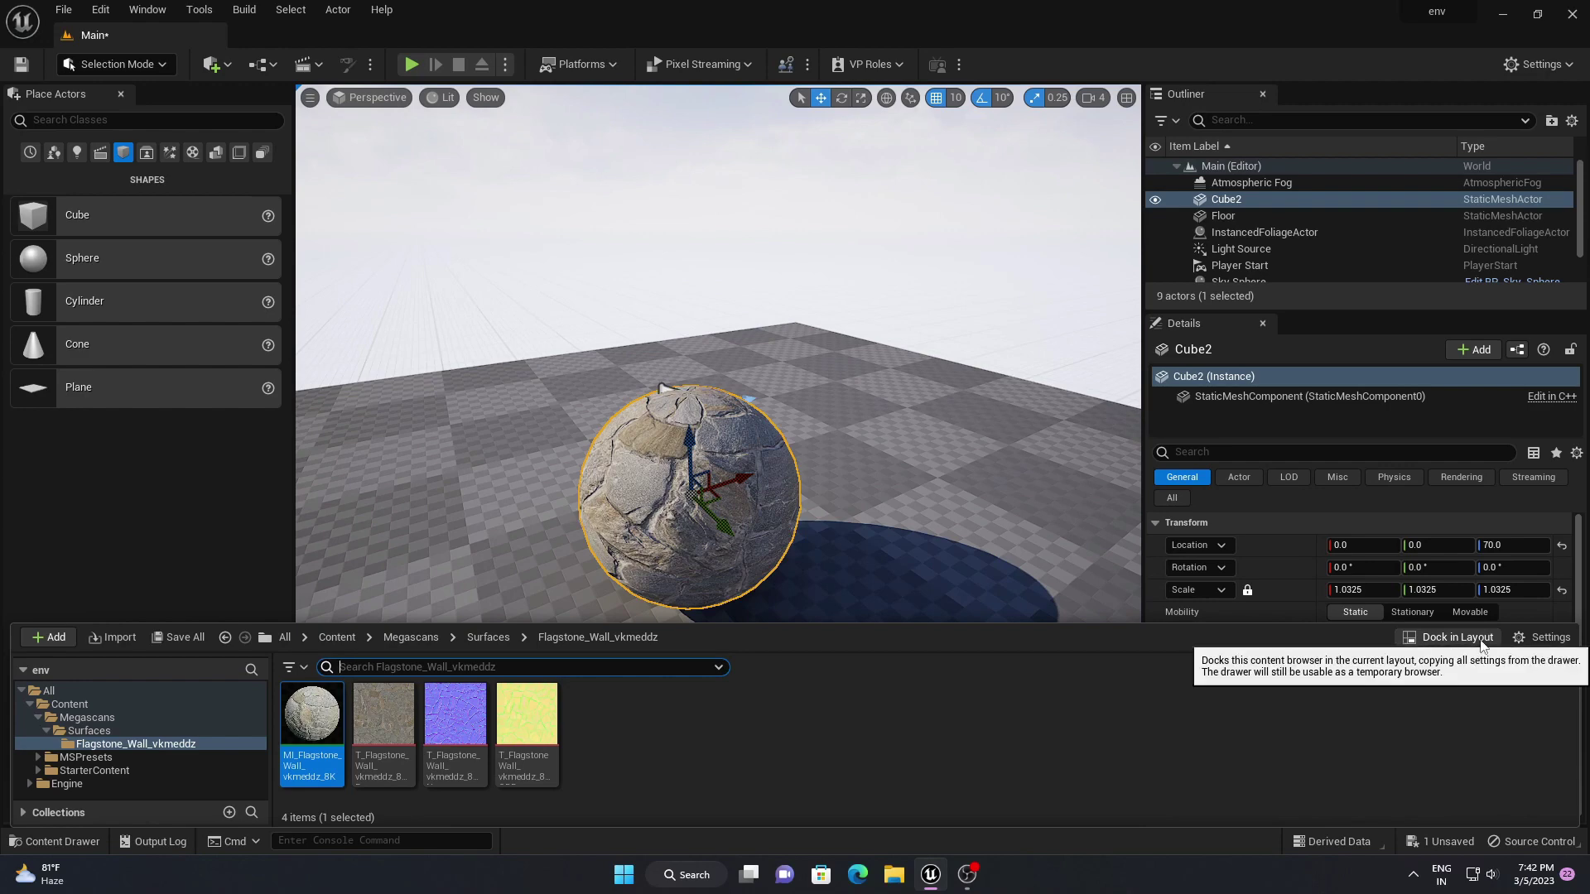
click(1450, 639)
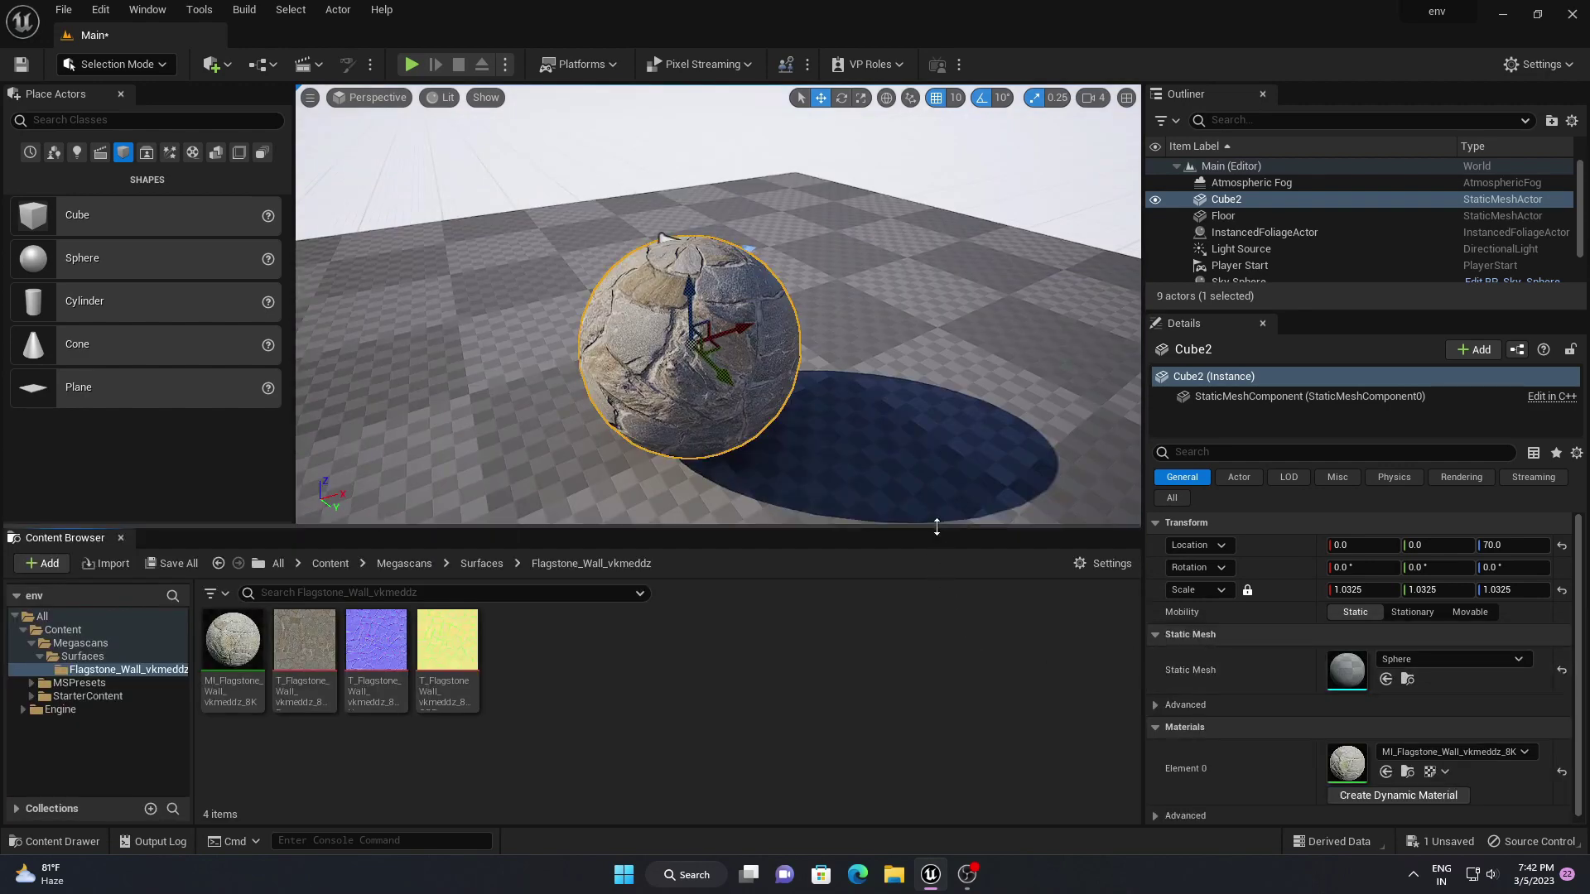
drag(937, 526, 855, 643)
right_drag(922, 400, 915, 480)
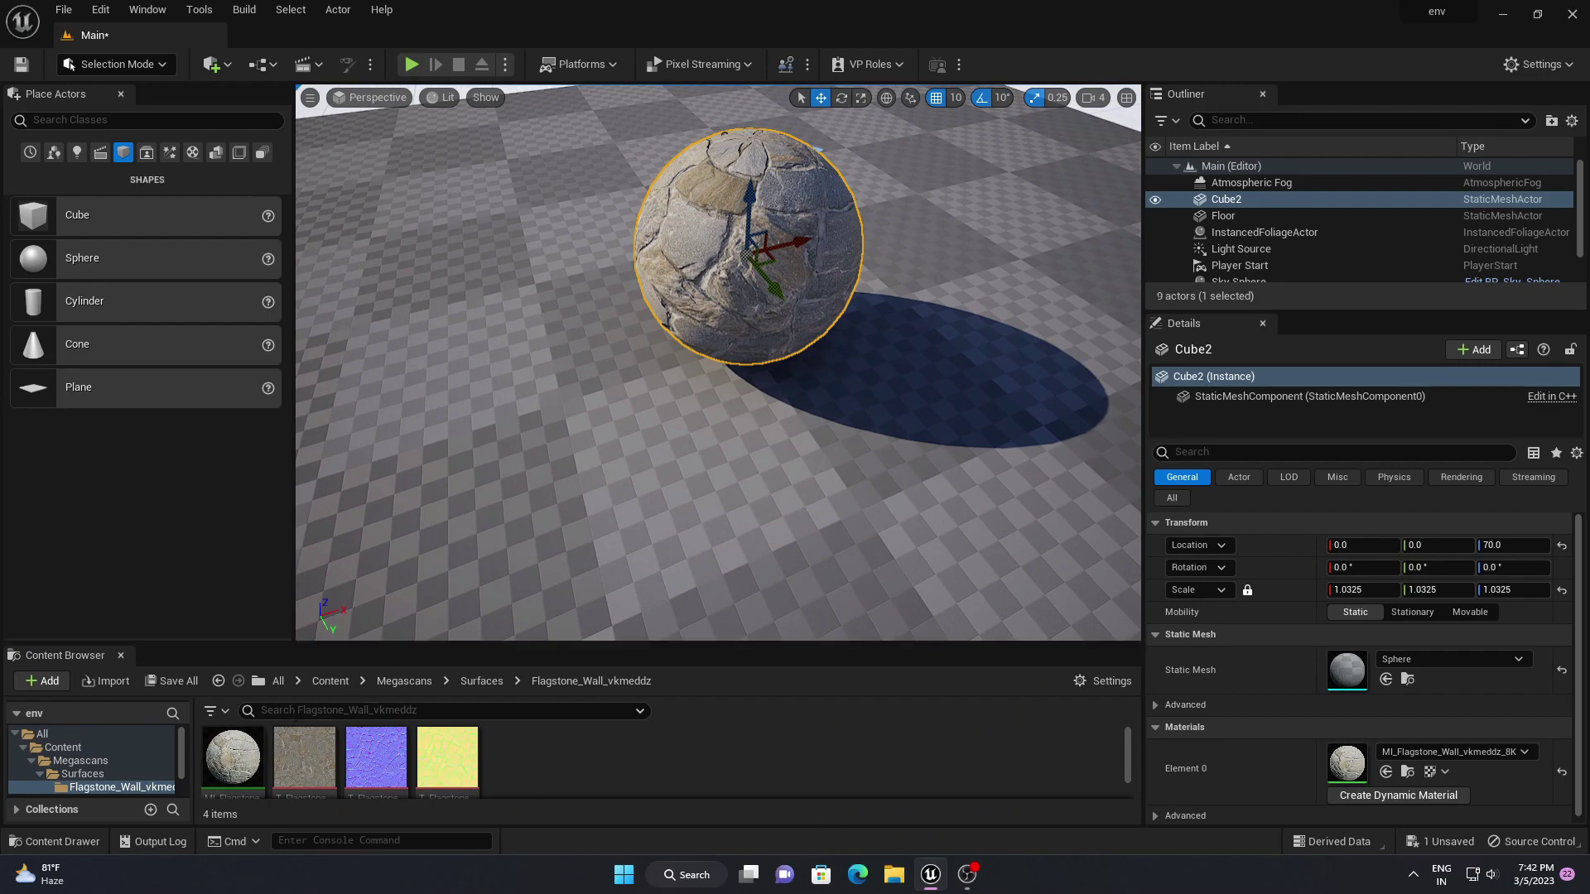
right_drag(696, 420, 696, 386)
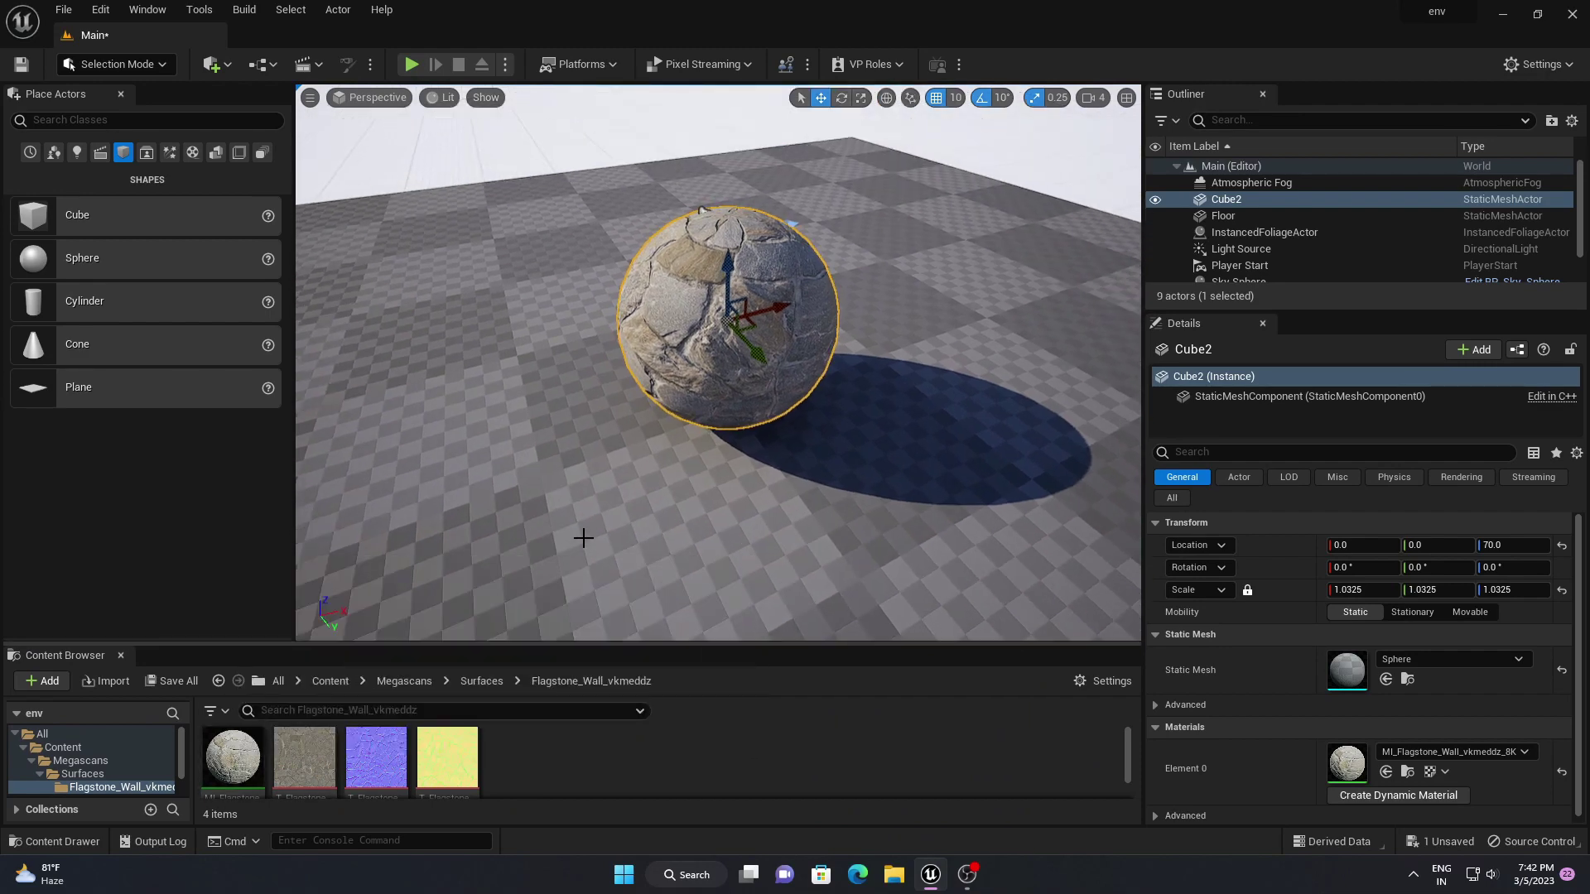
middle_drag(583, 538, 587, 592)
drag(560, 643, 563, 534)
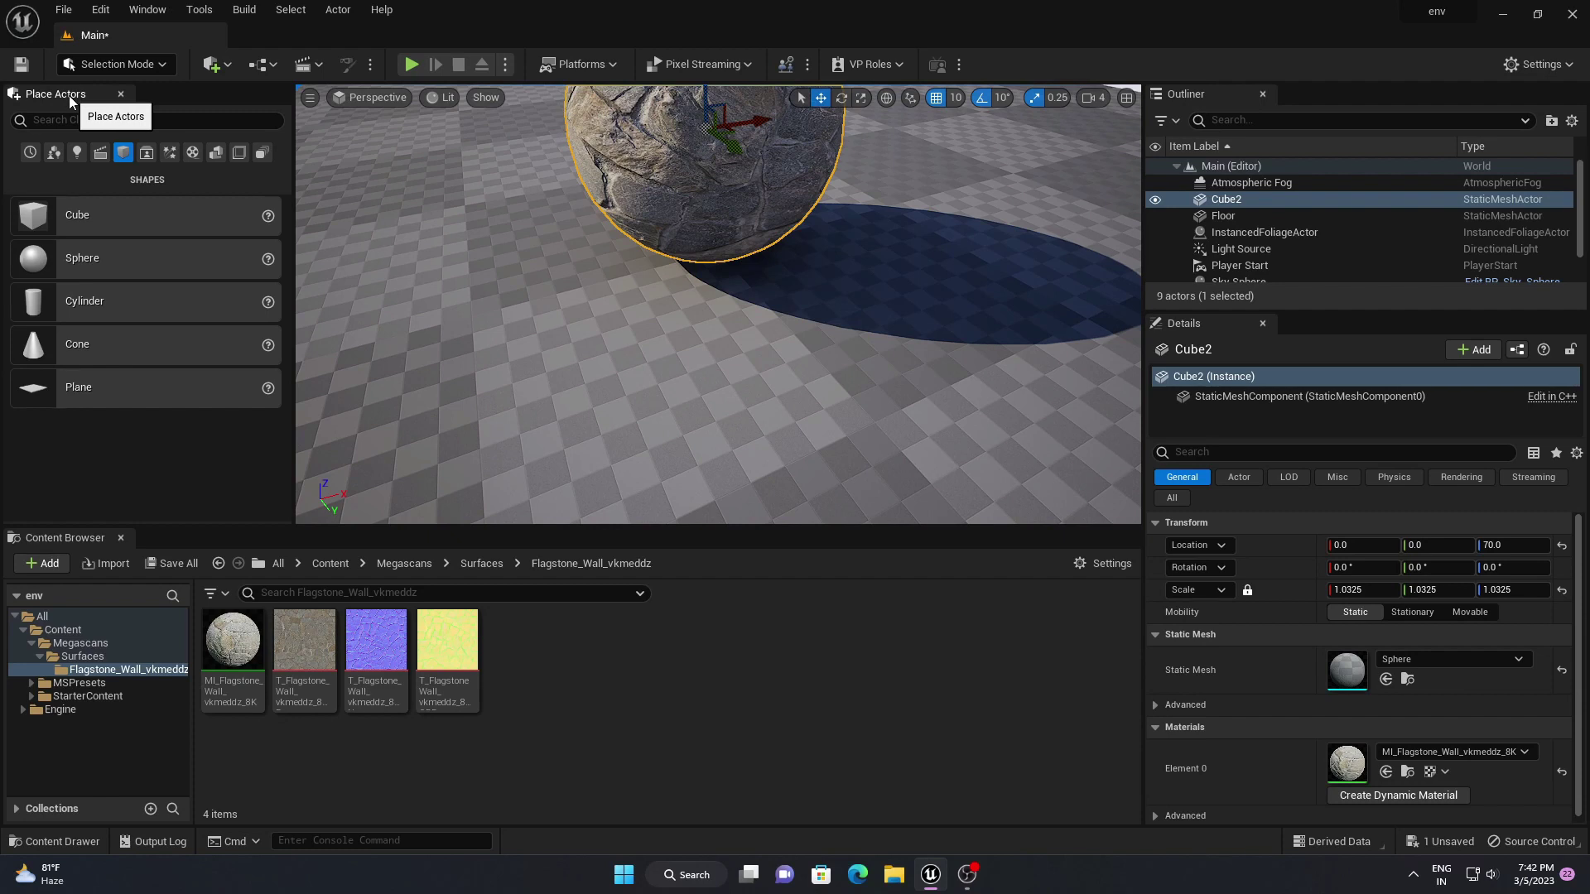
Review the quick-add options for content and actors, and shrink the docked Content Browser to its minimum height
click(215, 66)
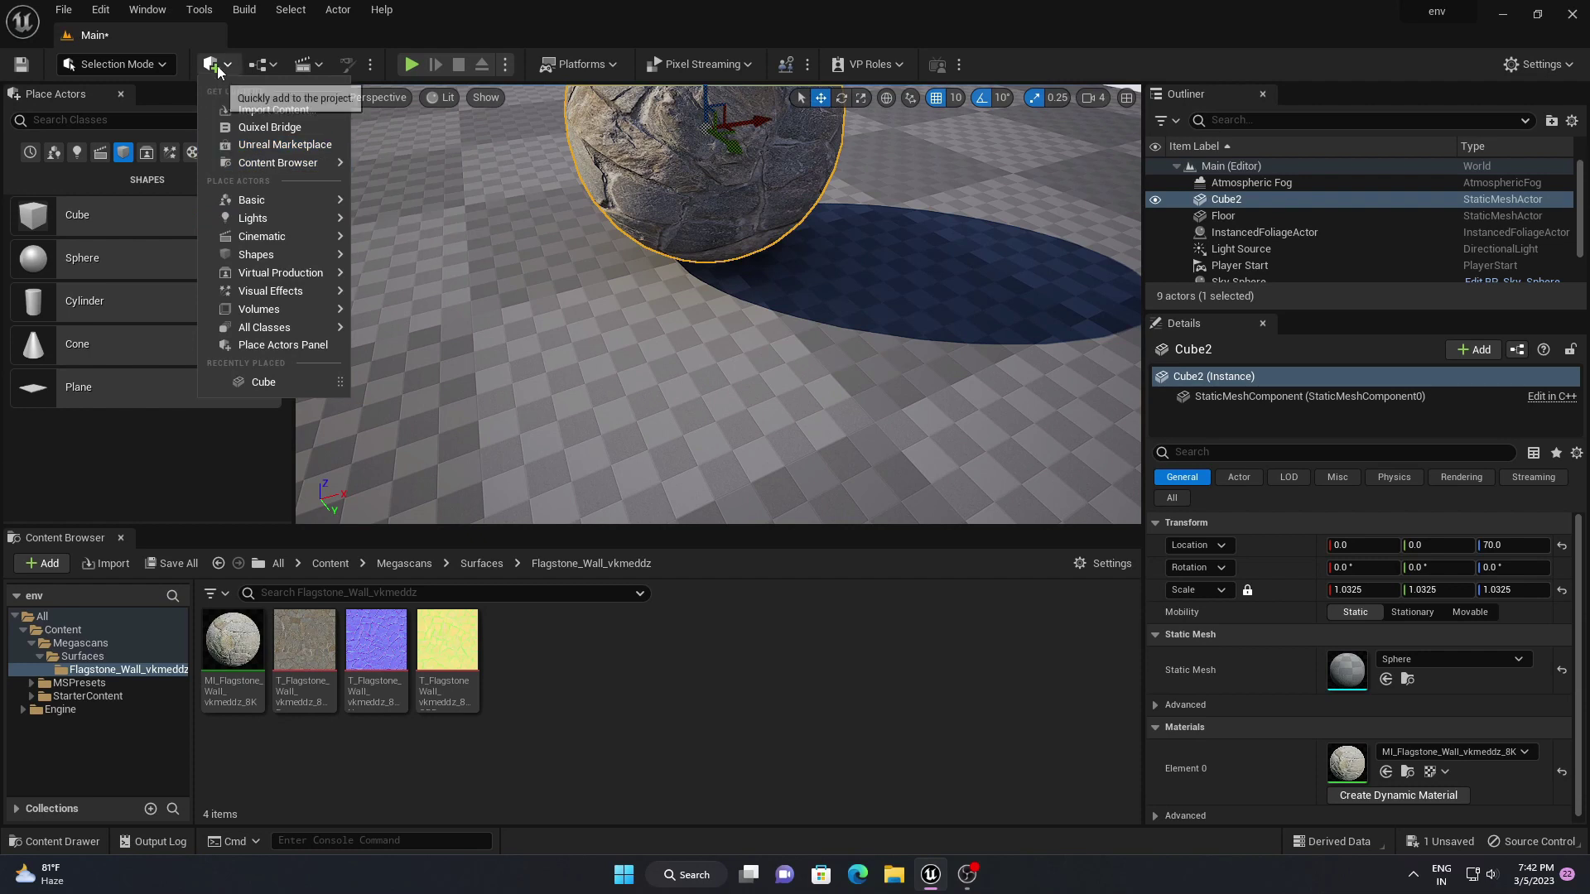
mouse_move(222, 200)
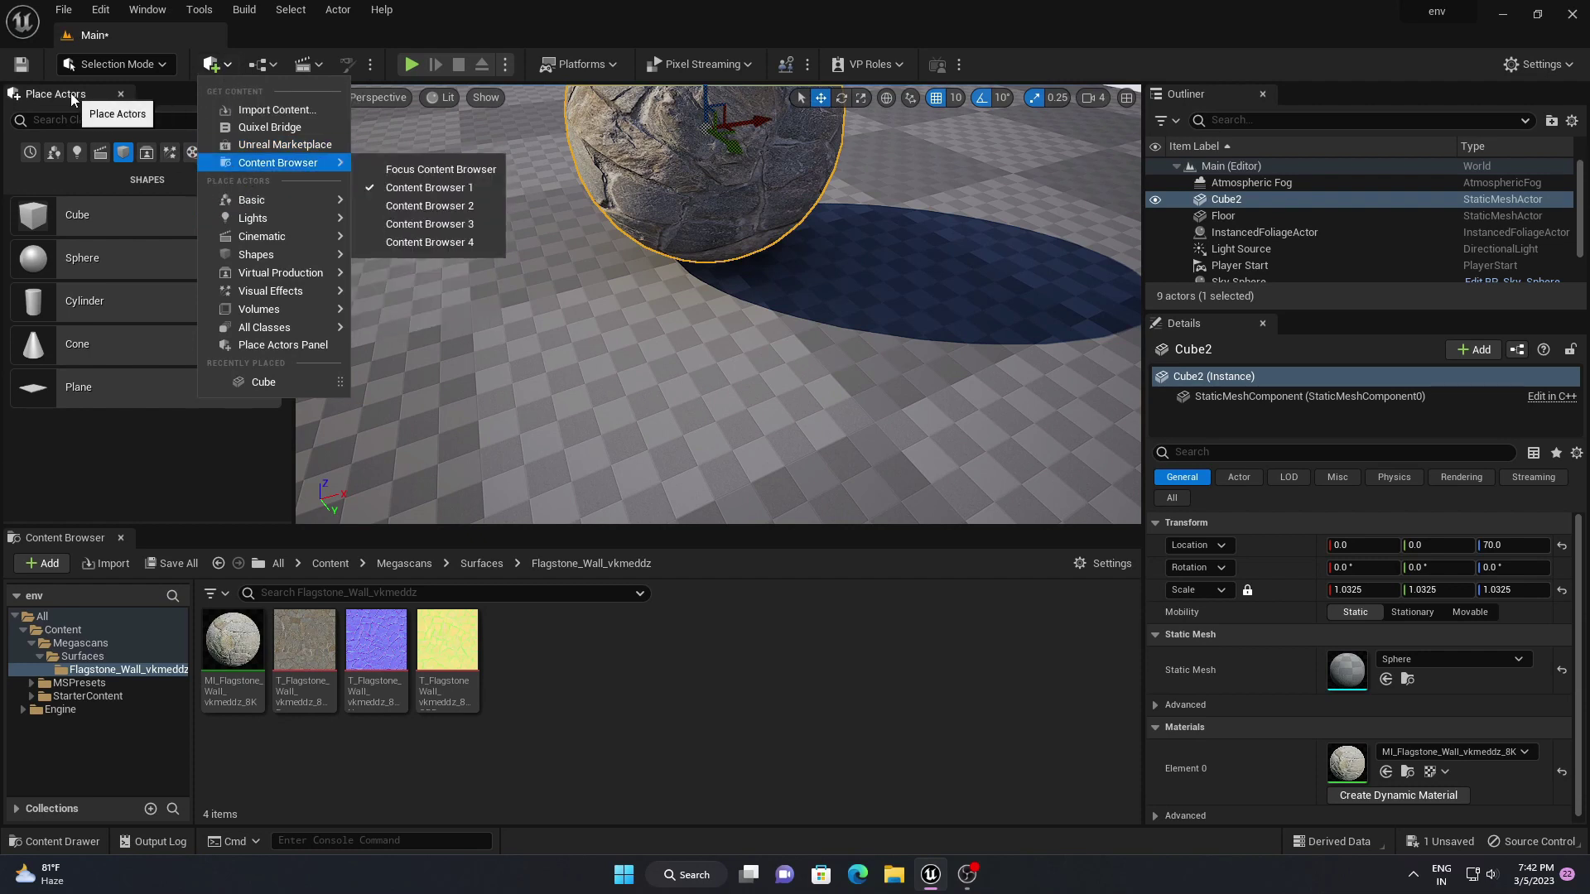
click(162, 411)
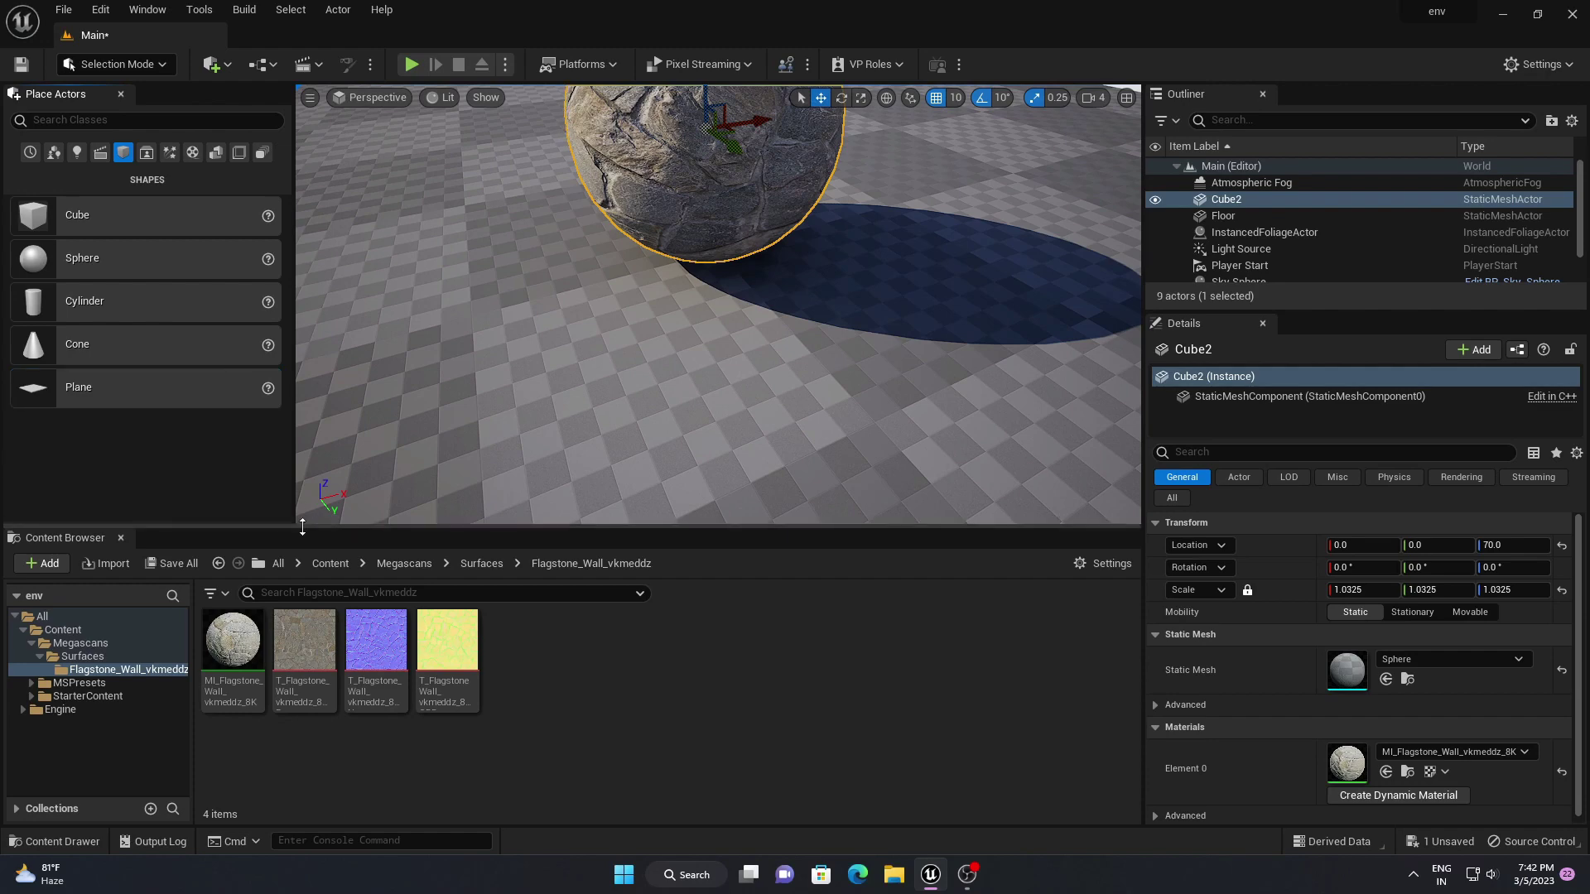
drag(303, 528, 302, 802)
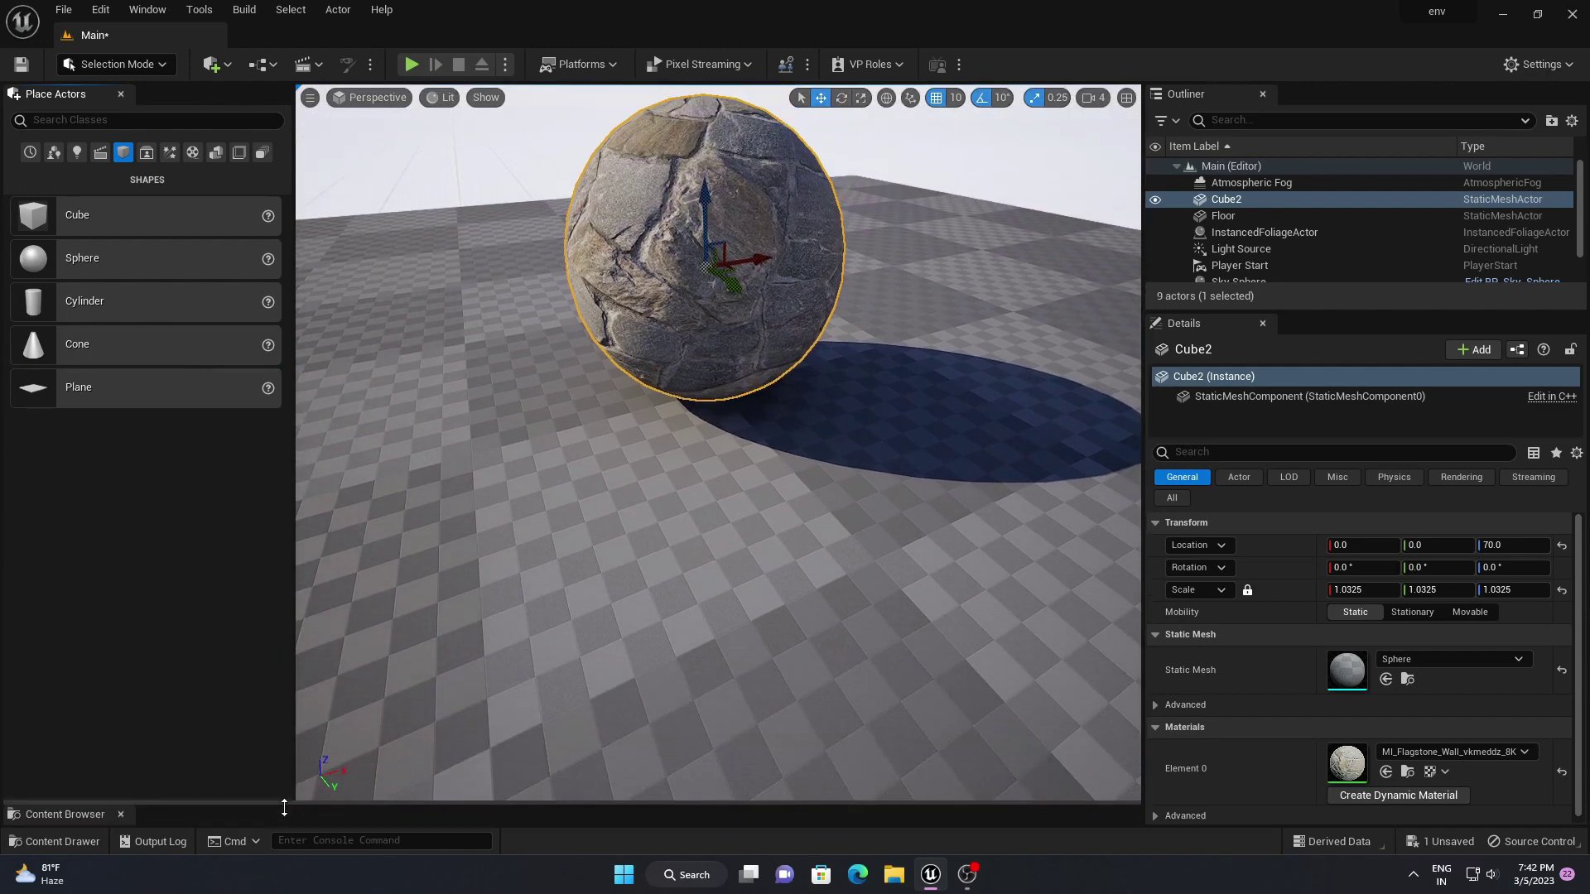
Examine the Place Actors categories, including Recently Placed, Basic, Lights, Cinematic, Visual Effects, Geometry and Volumes, and return to Shapes
click(30, 154)
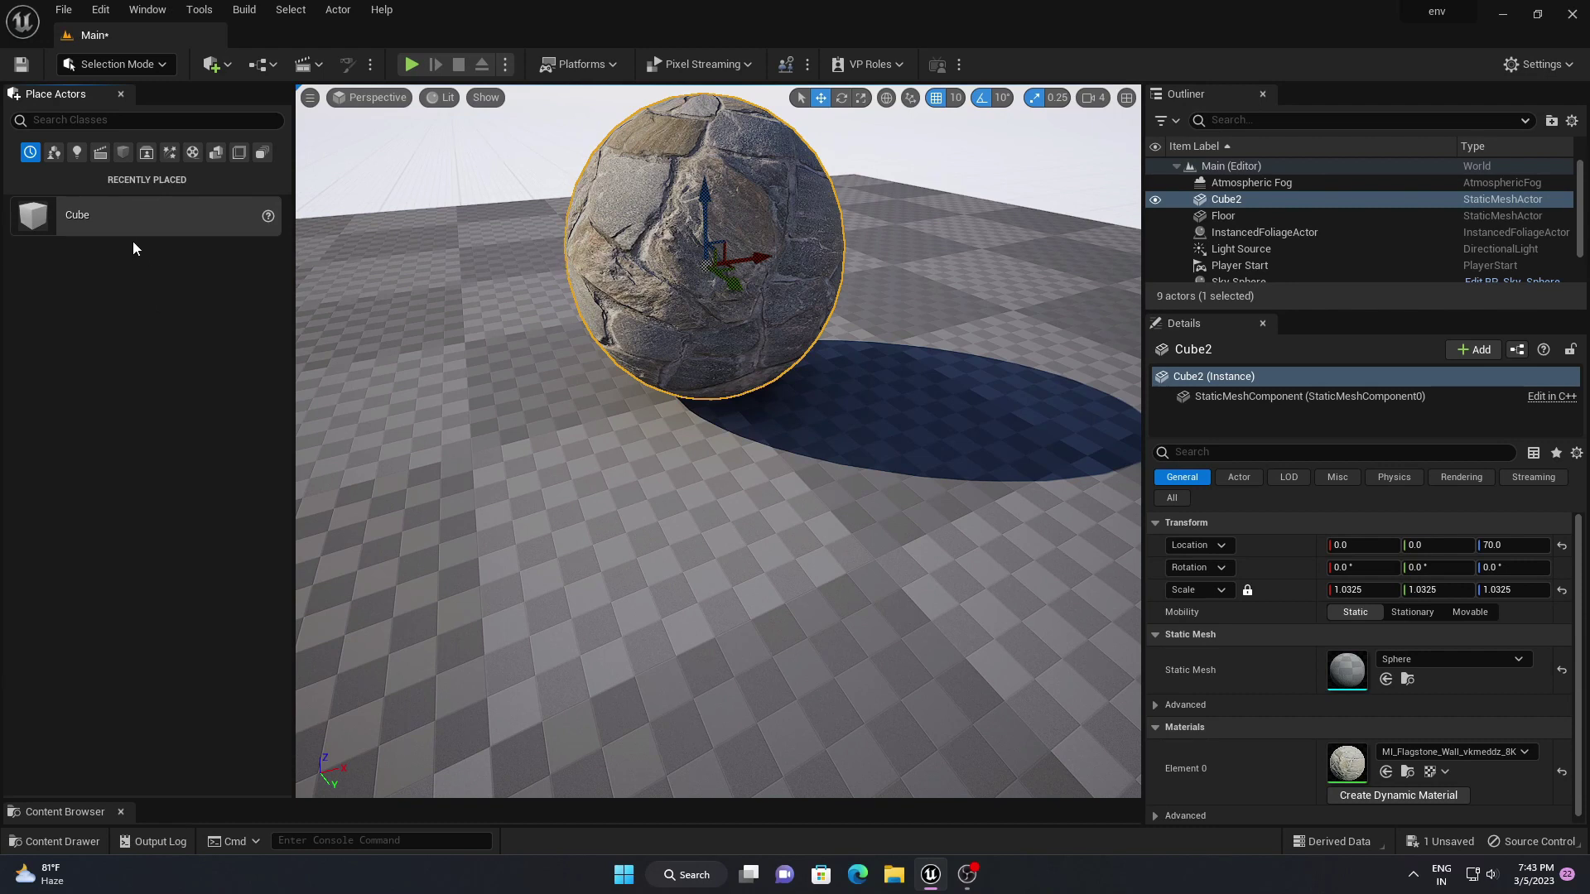
click(54, 154)
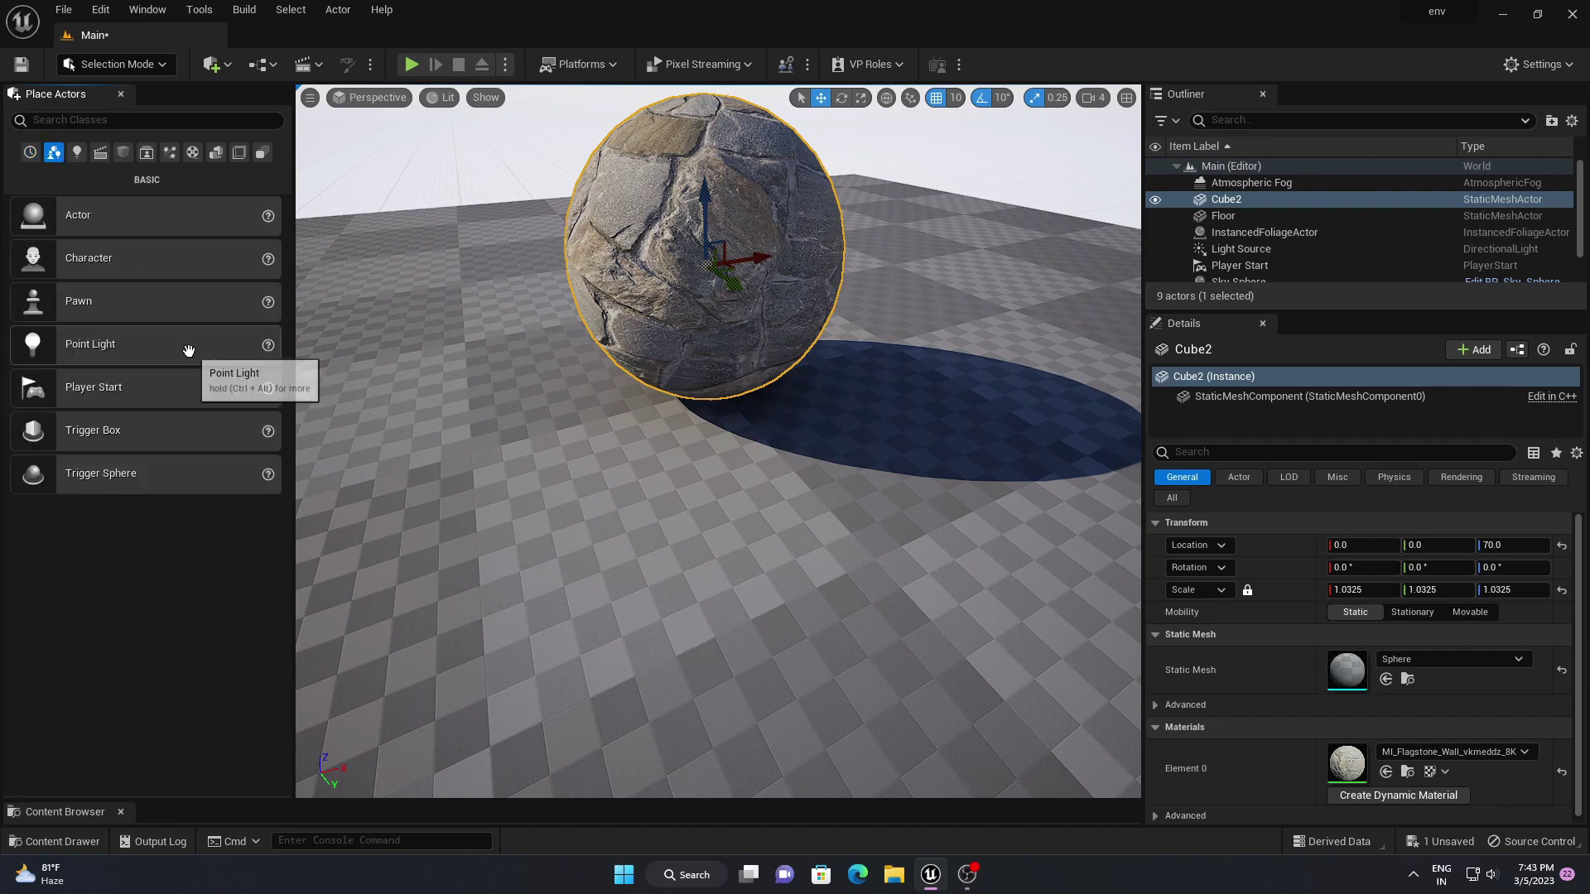
click(78, 152)
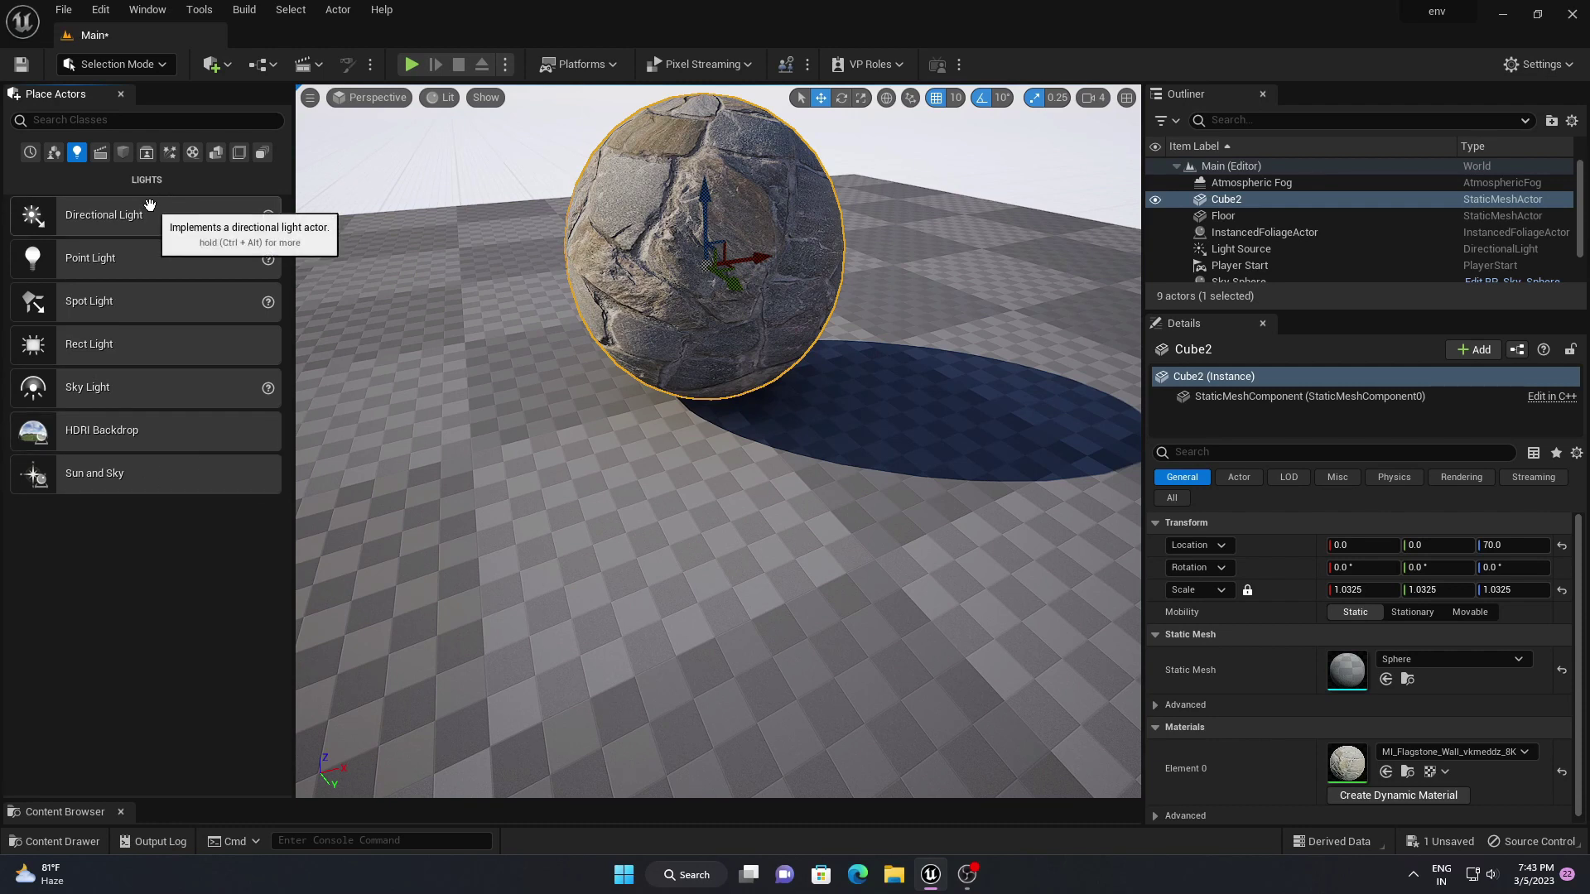
click(100, 152)
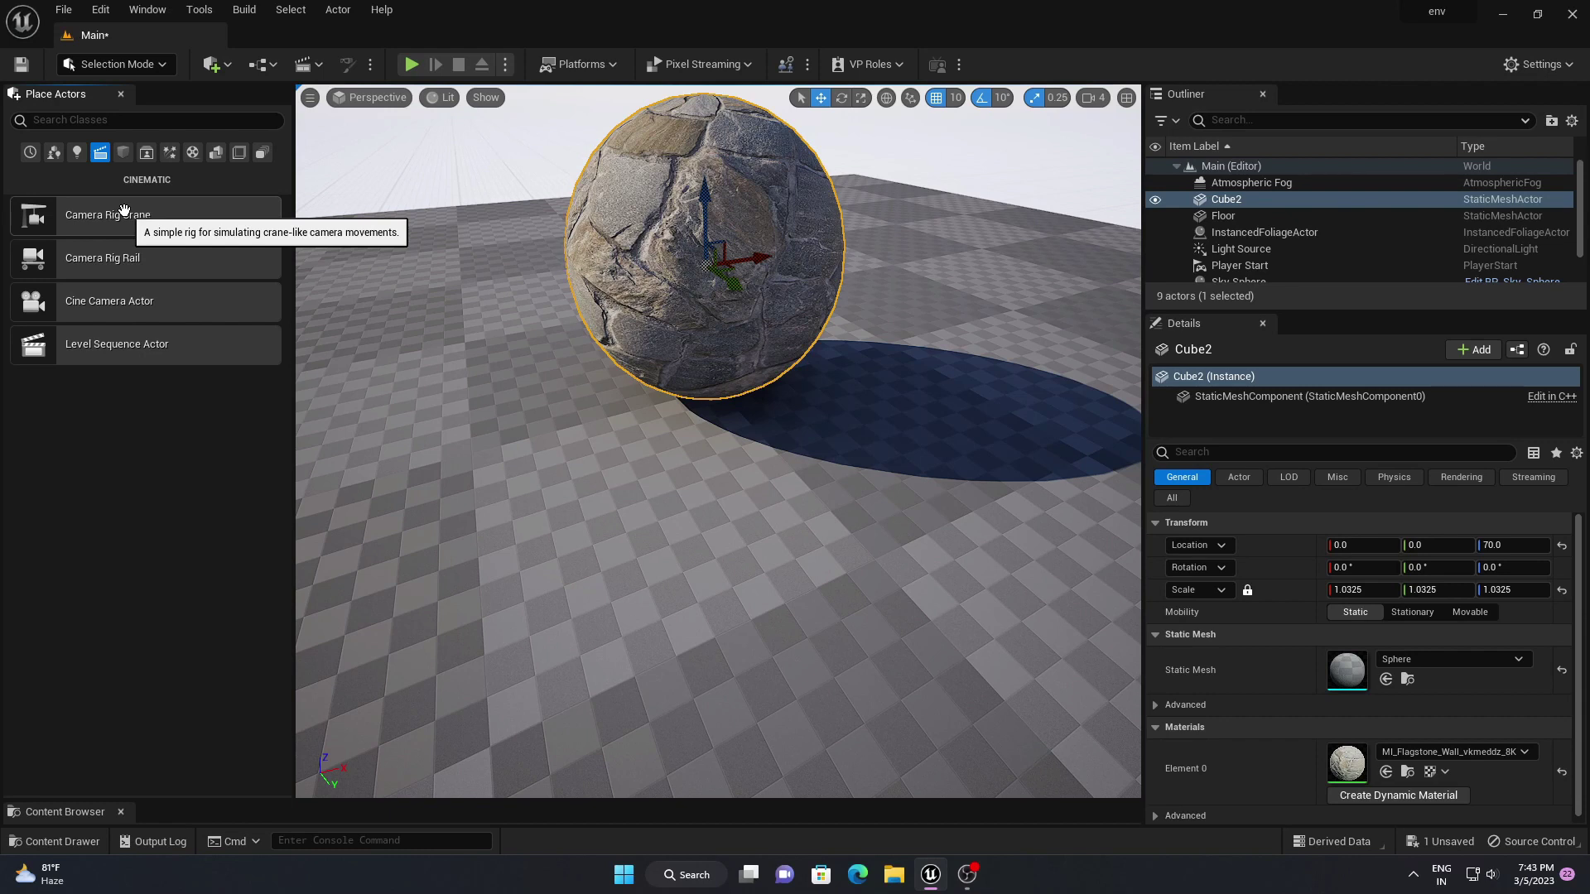
click(120, 156)
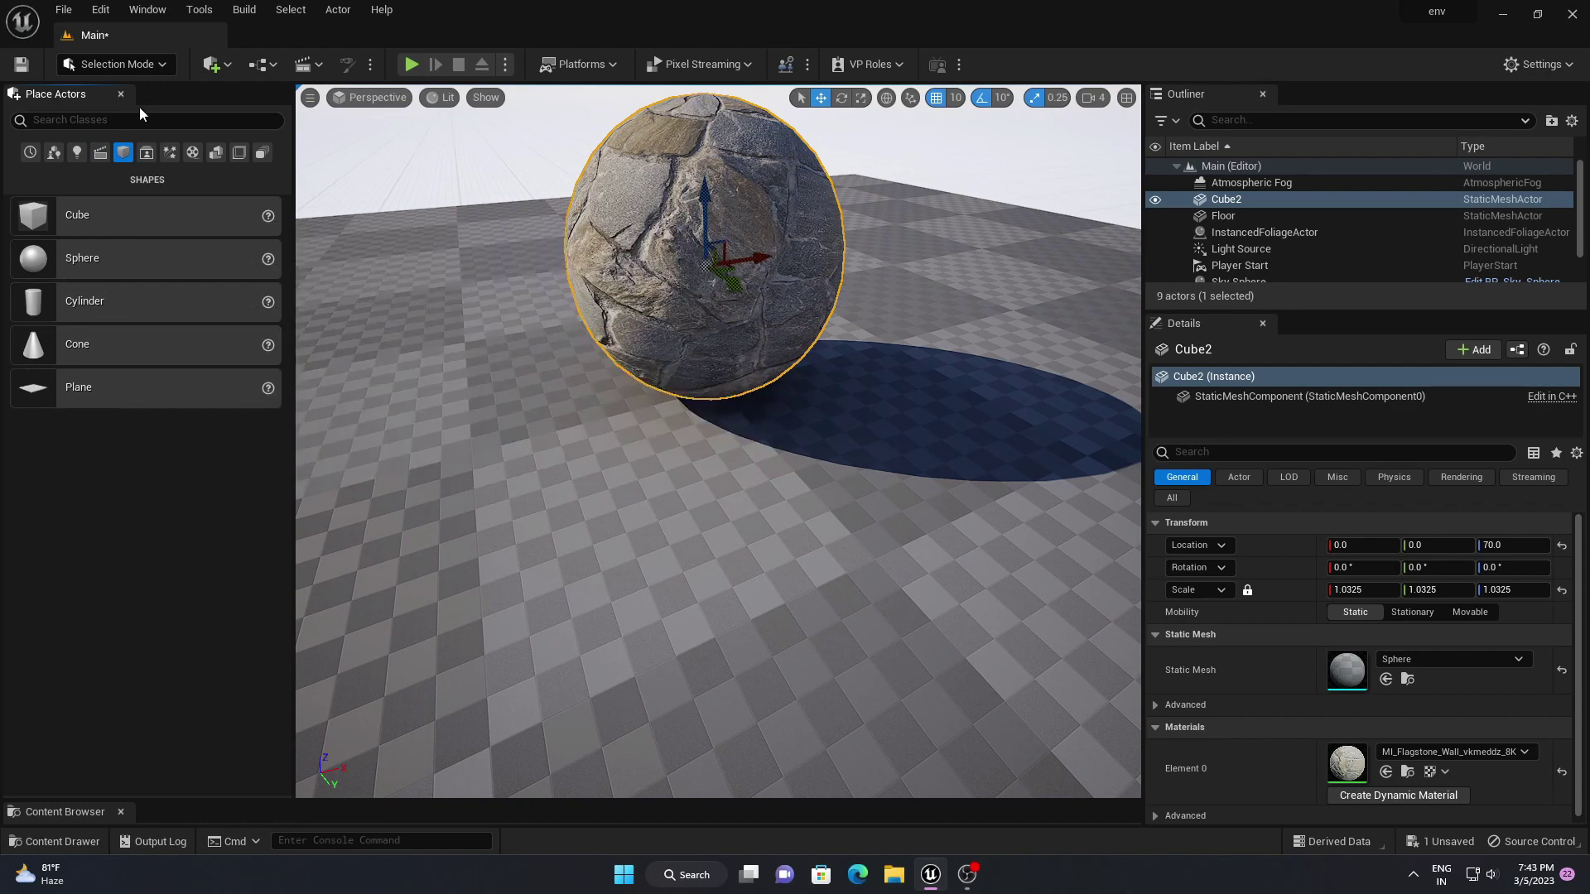
click(169, 154)
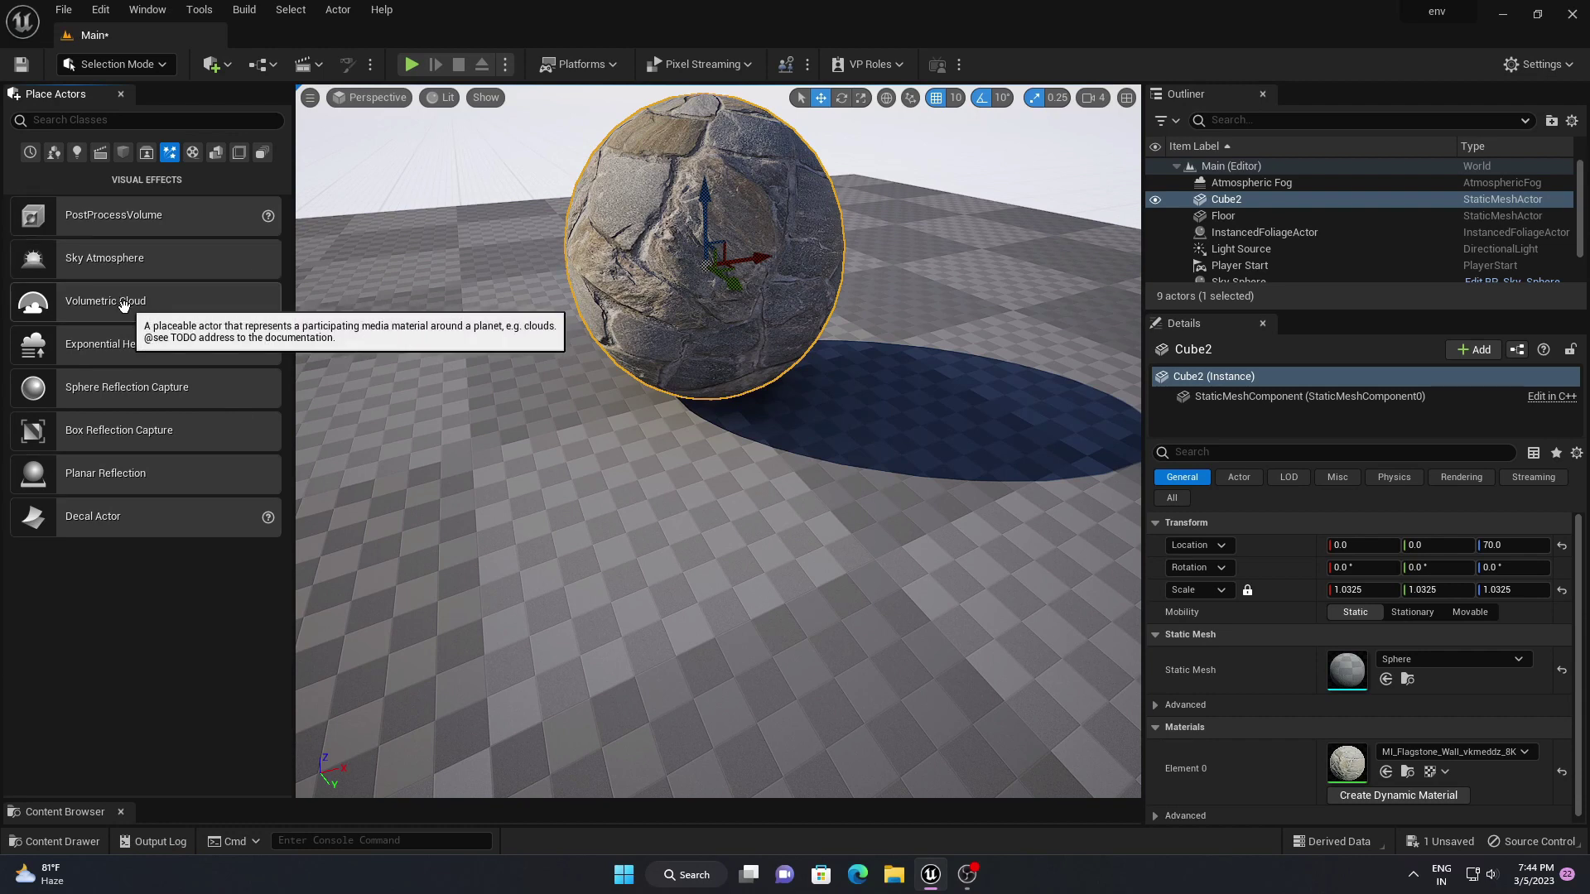
click(192, 152)
click(214, 154)
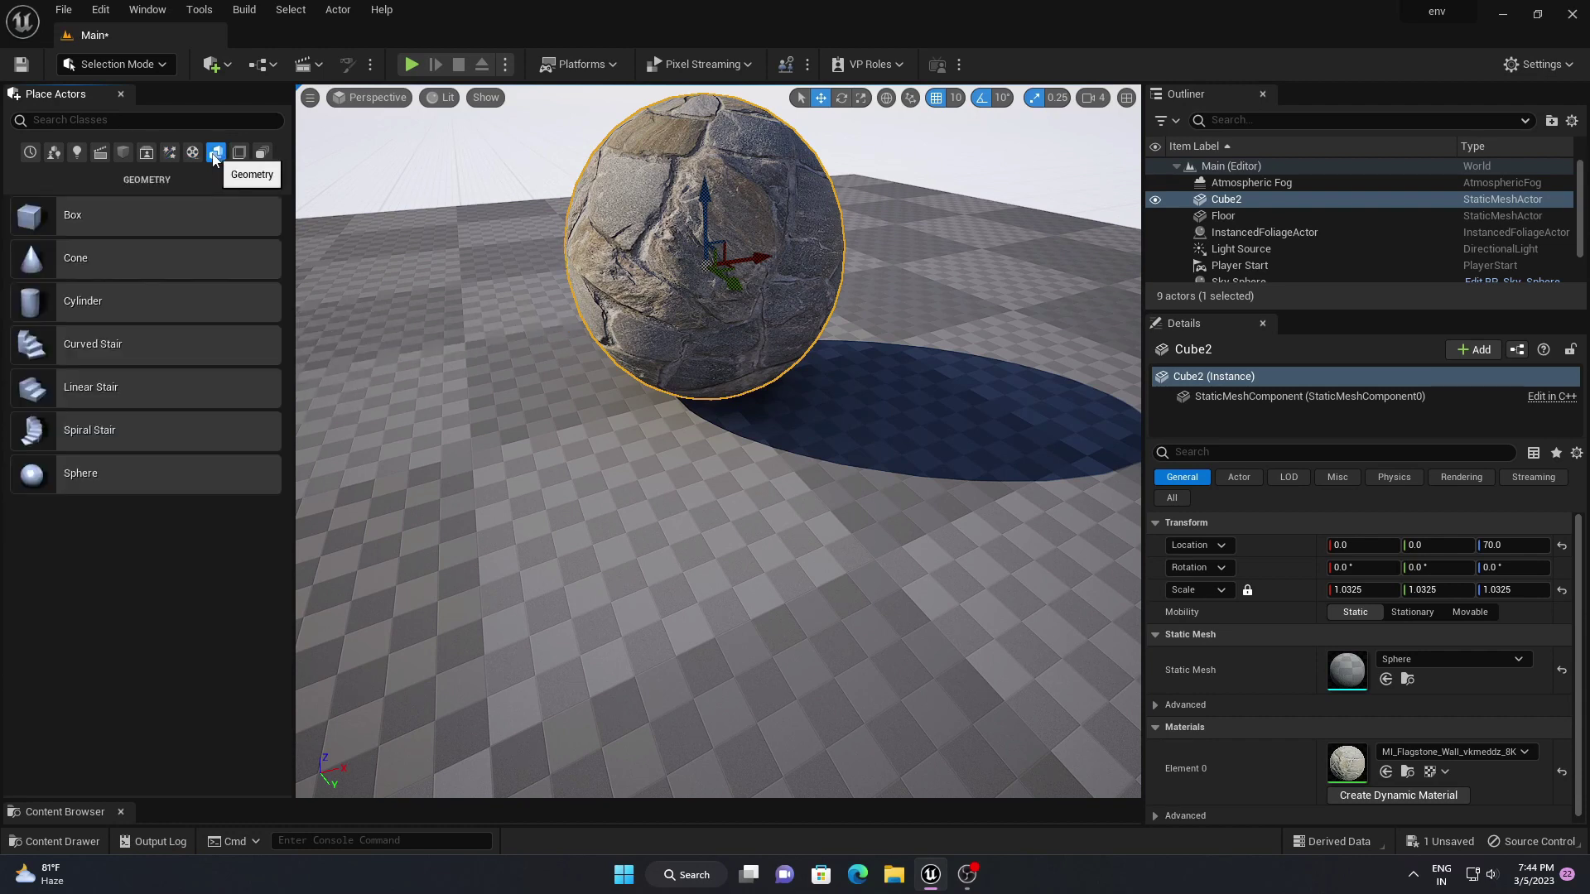
click(239, 153)
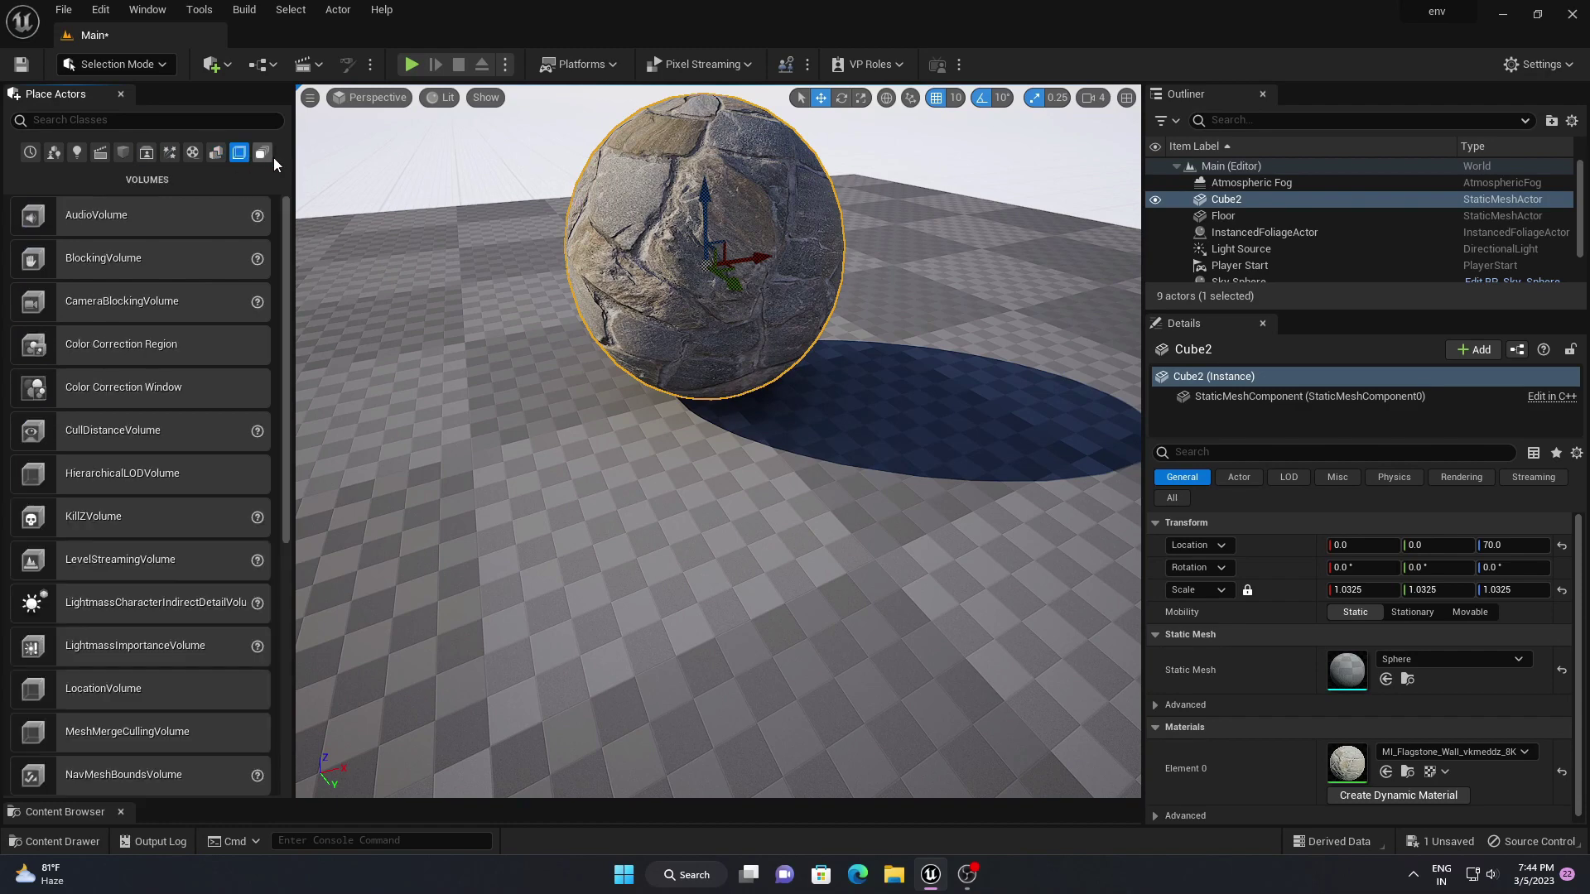
click(122, 153)
Practise flying, turning and panning the viewport camera around the flagstone sphere and the floor
key(s)
right_drag(733, 392, 885, 512)
key(w)
key(s)
key(s)
key(w)
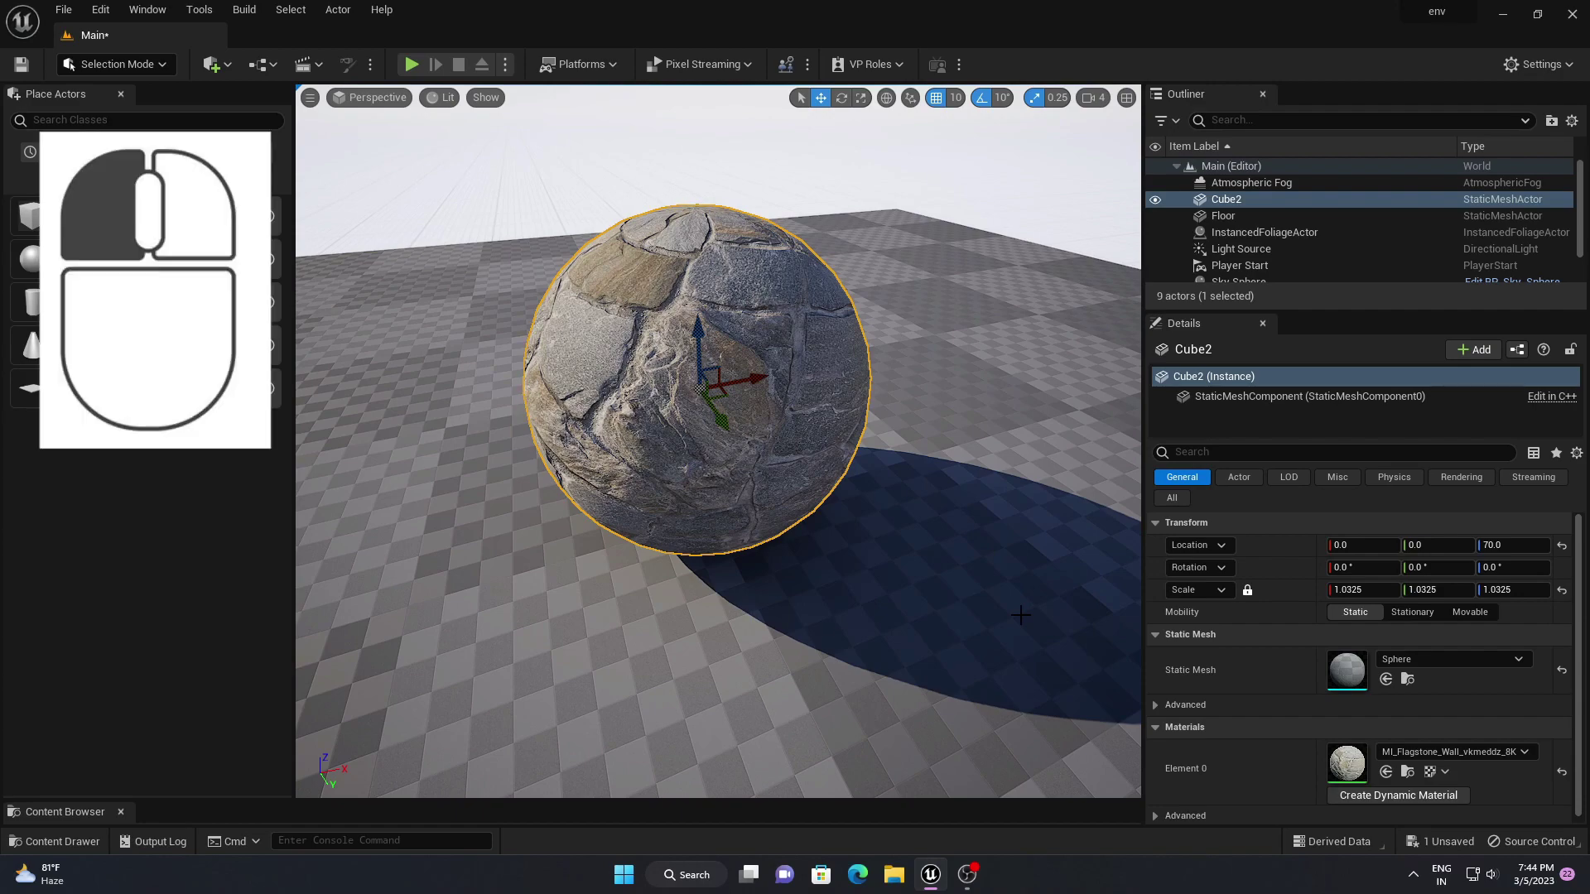
drag(928, 563, 1020, 615)
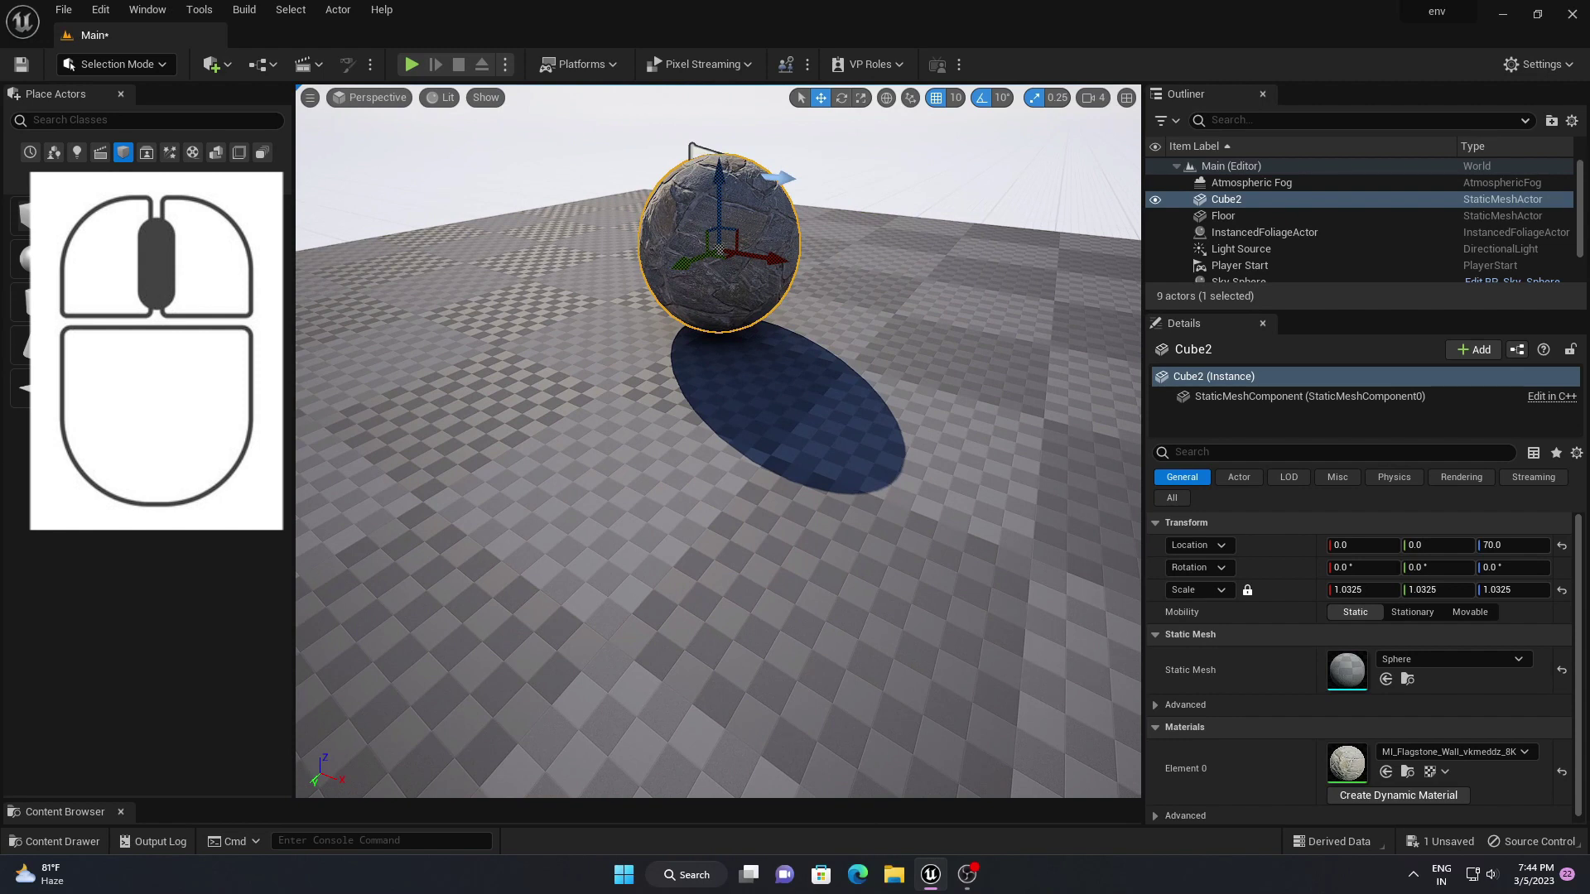
middle_drag(1020, 614, 977, 480)
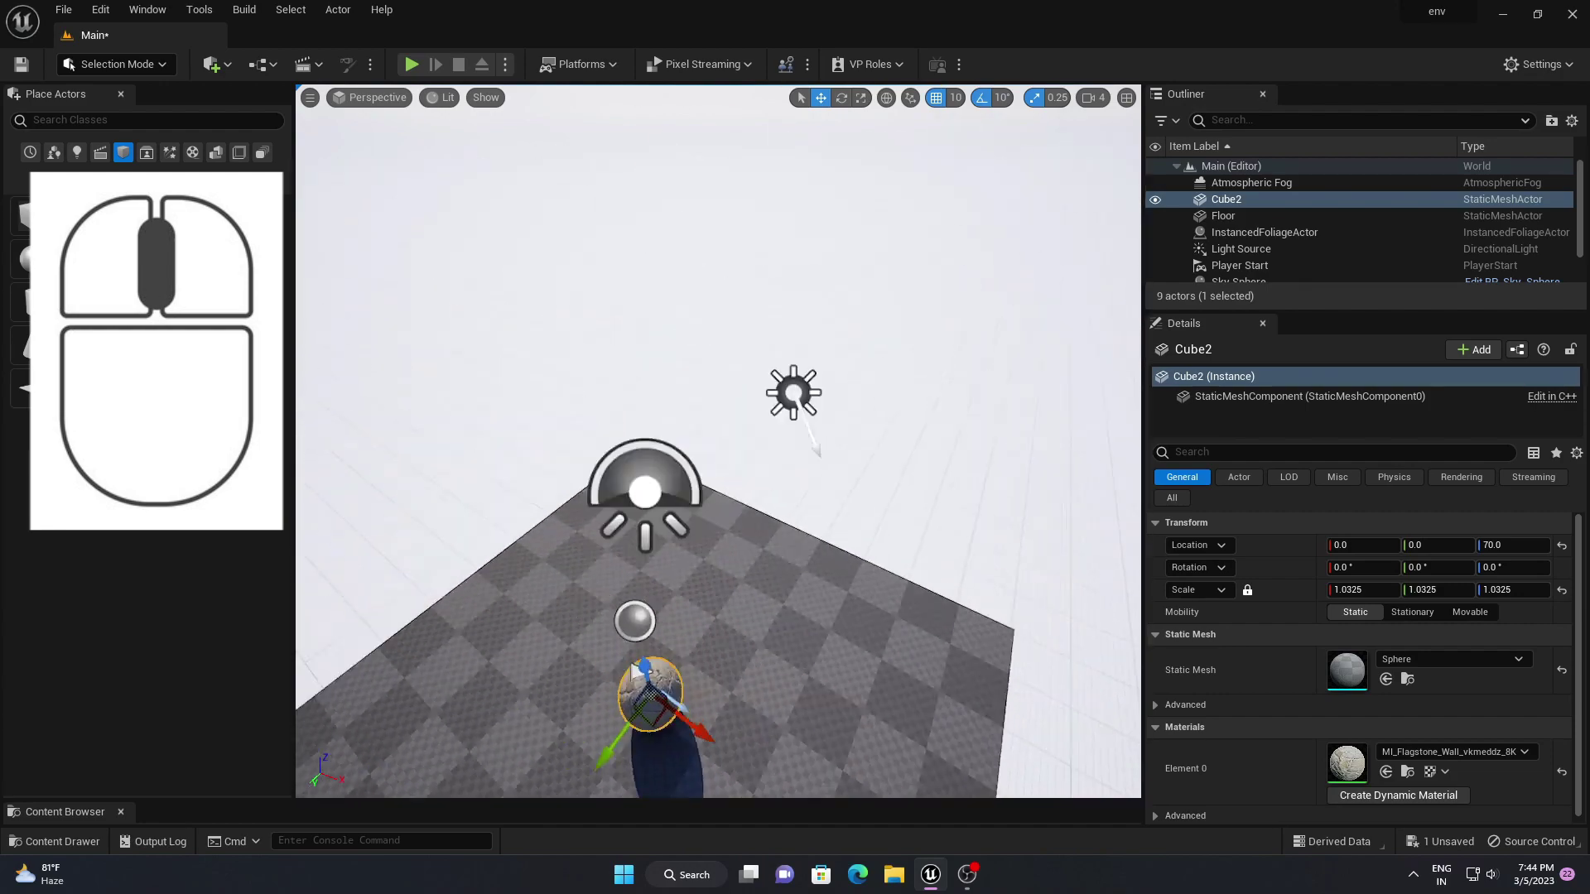
middle_drag(635, 672, 796, 417)
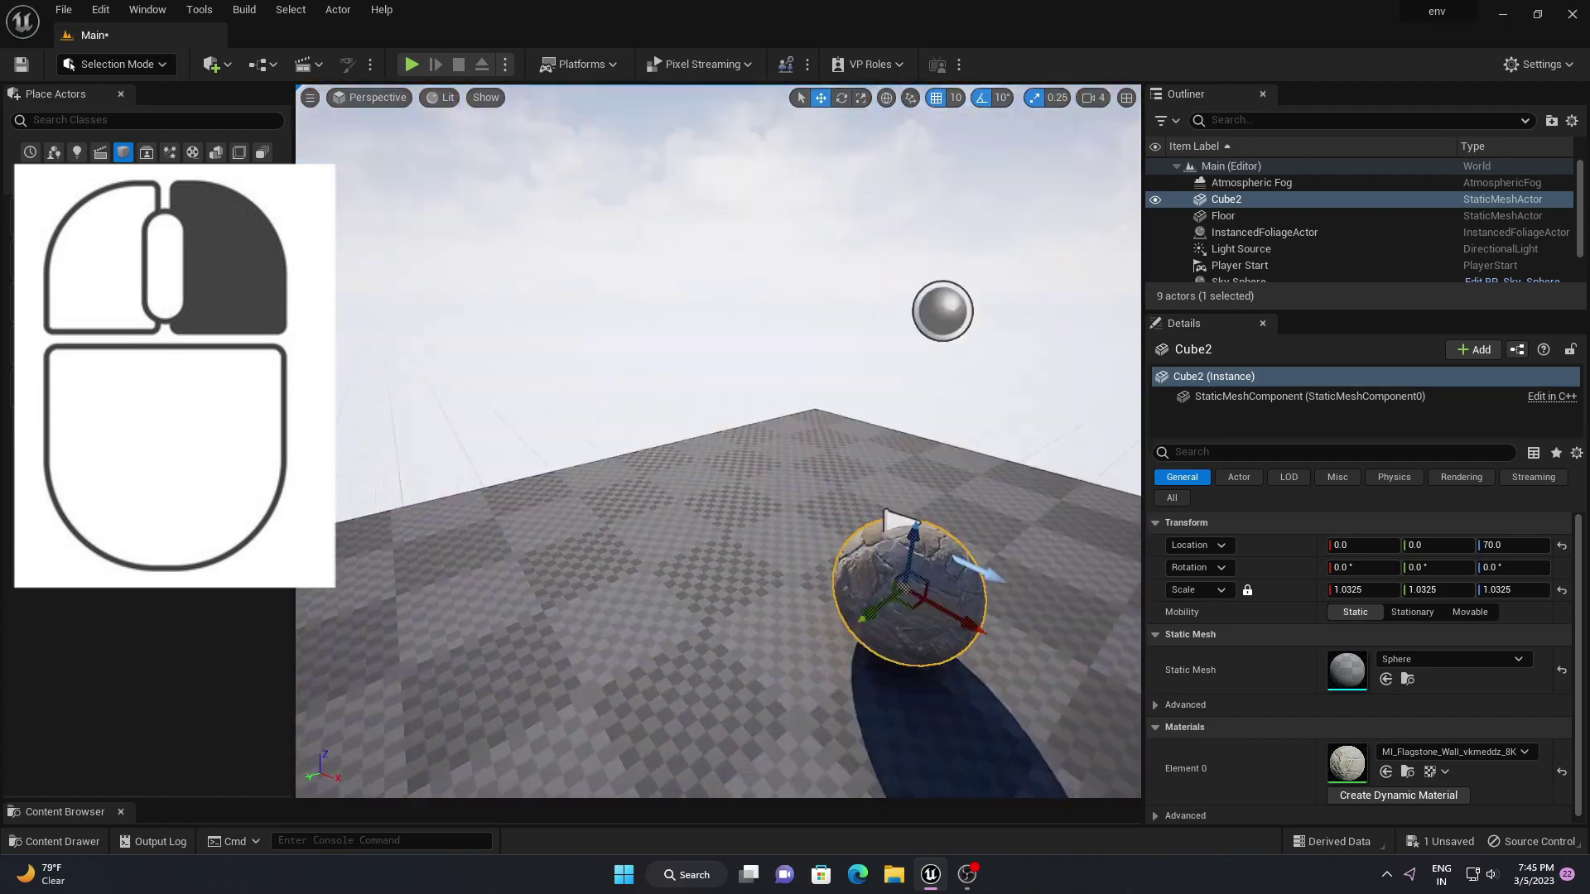
Practise rotating the viewport camera in place and travelling left, right and forward around the level
right_drag(890, 517, 1027, 273)
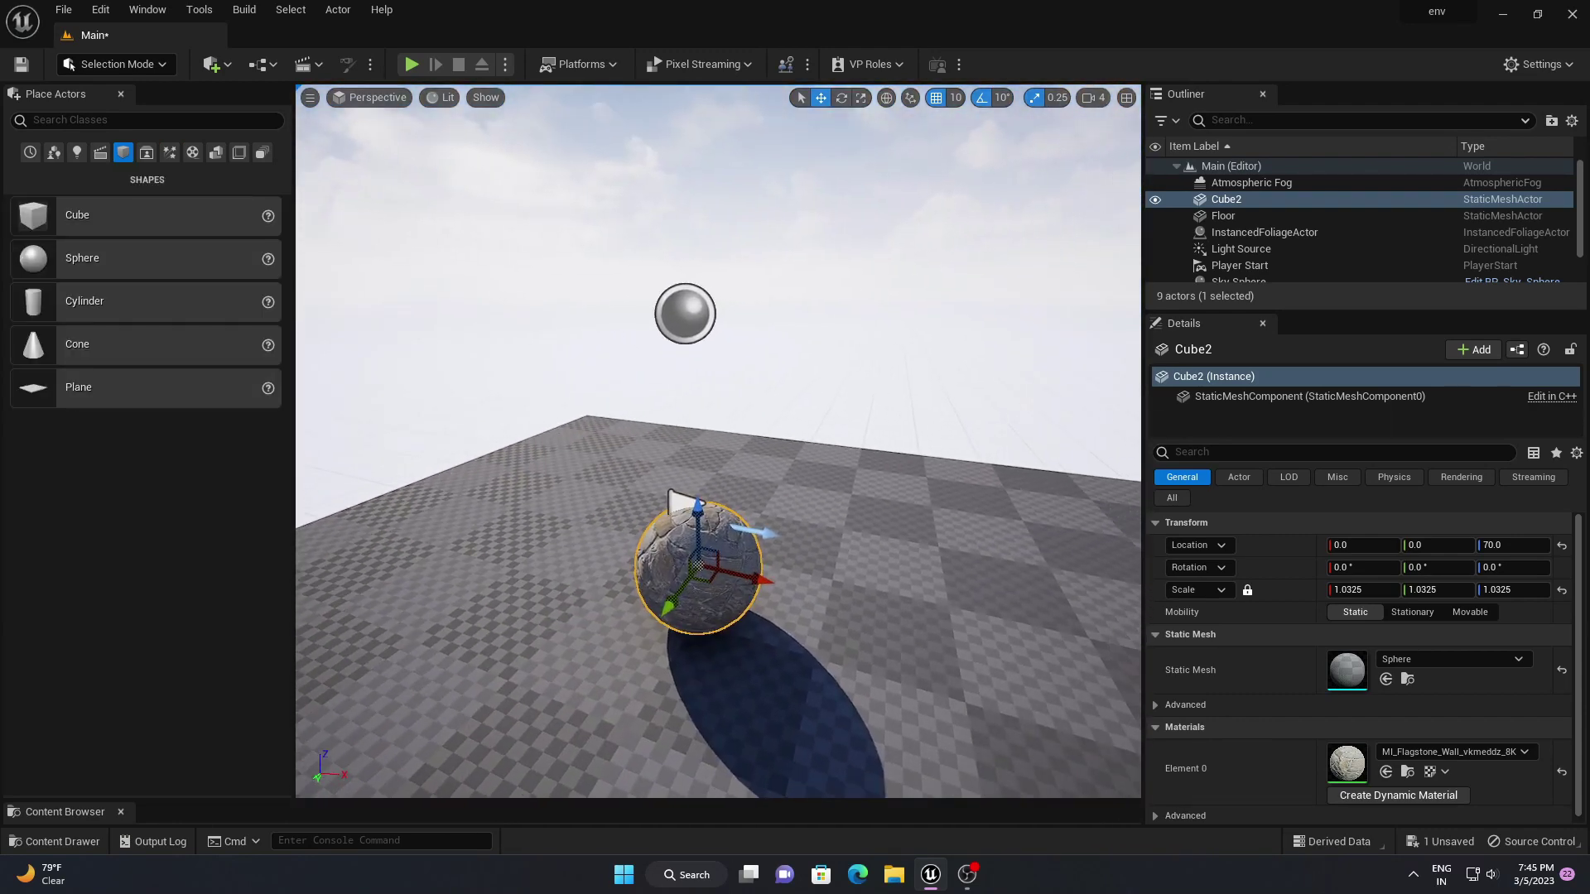
mouse_move(954, 444)
right_down()
mouse_move(947, 458)
mouse_move(1006, 439)
mouse_move(945, 457)
right_up()
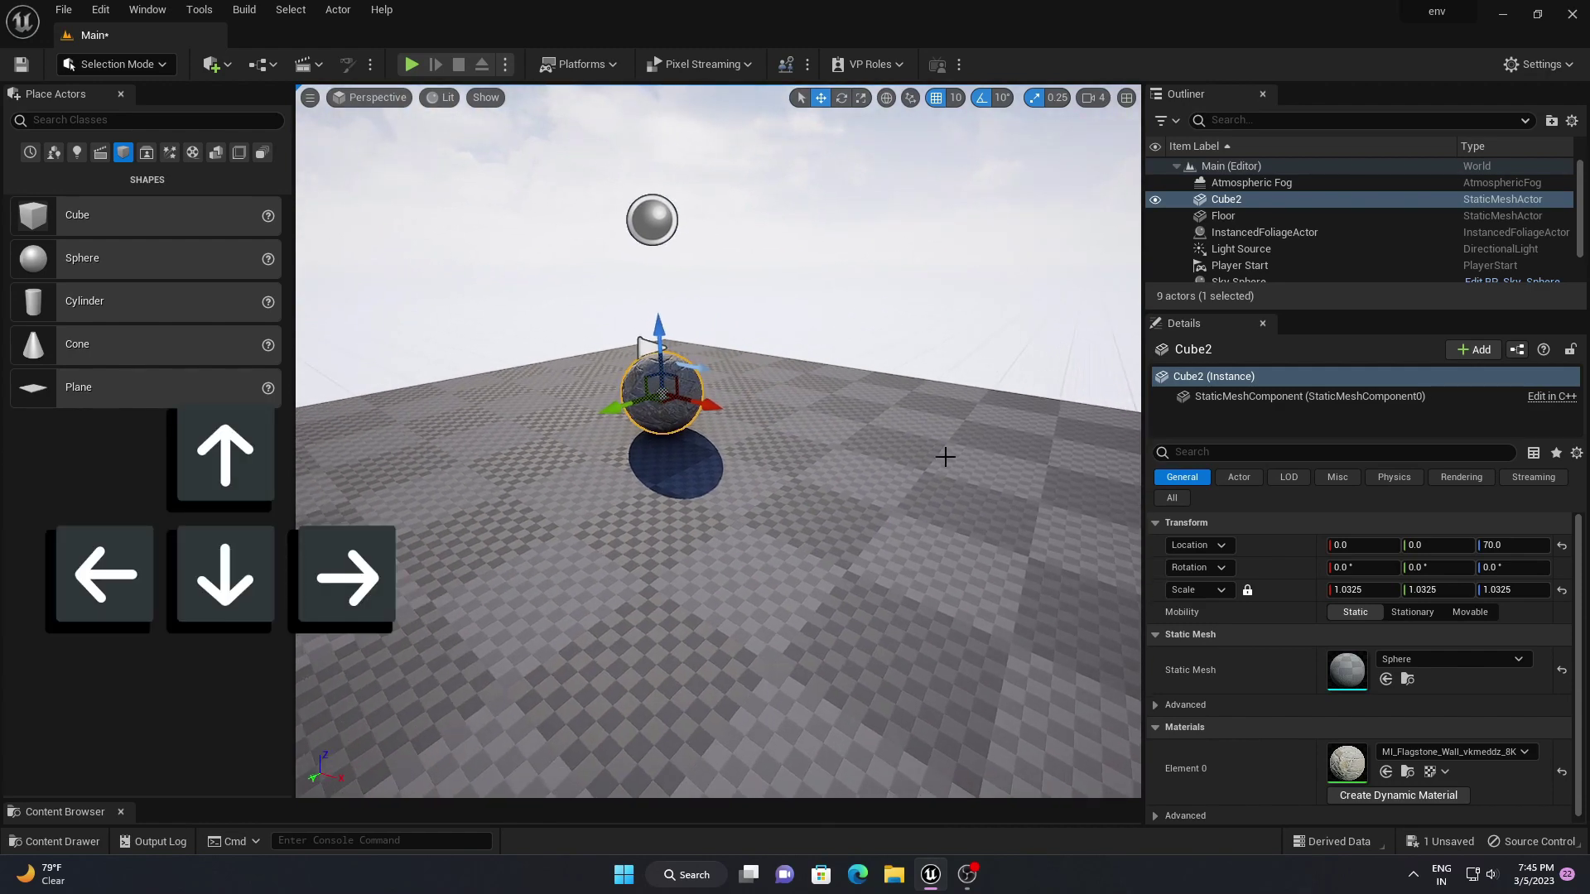
right_drag(902, 446, 889, 418)
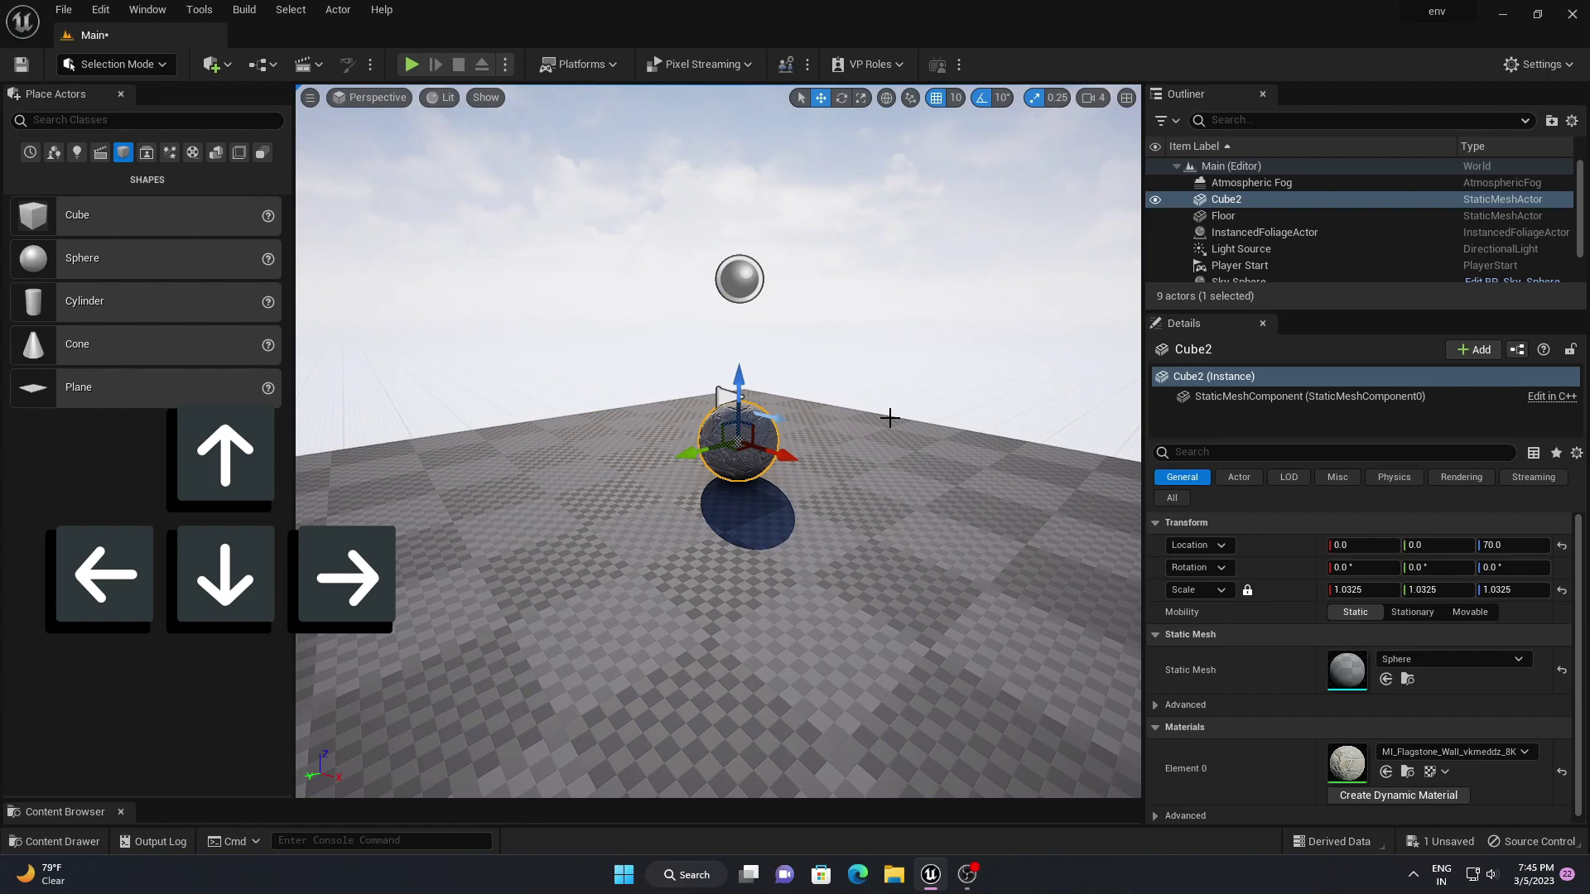
key(Left)
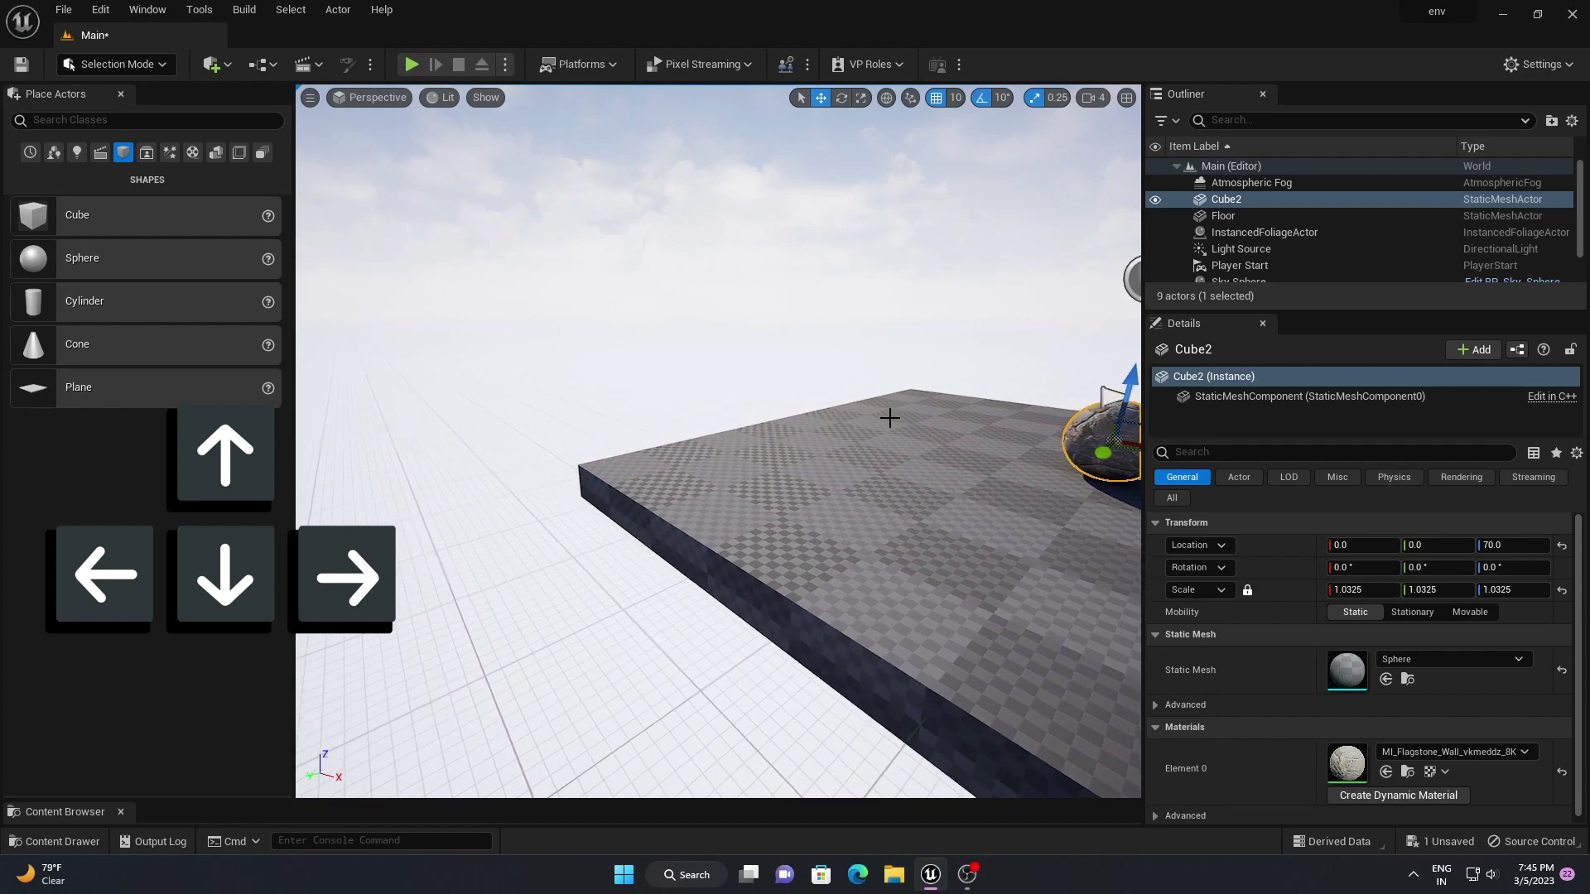
key(Right)
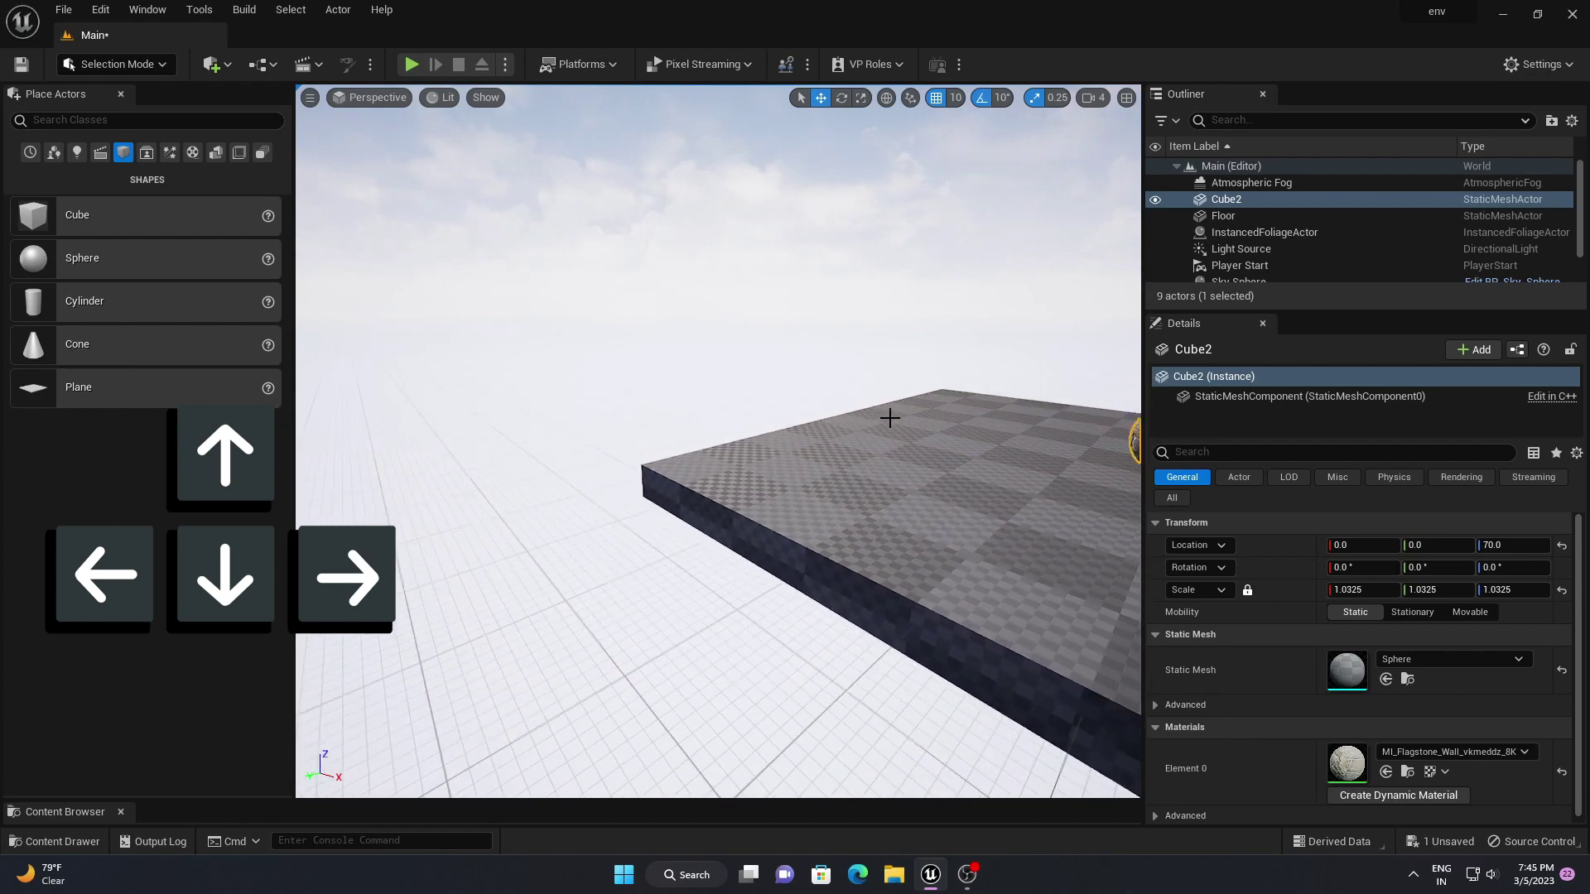
key(Up)
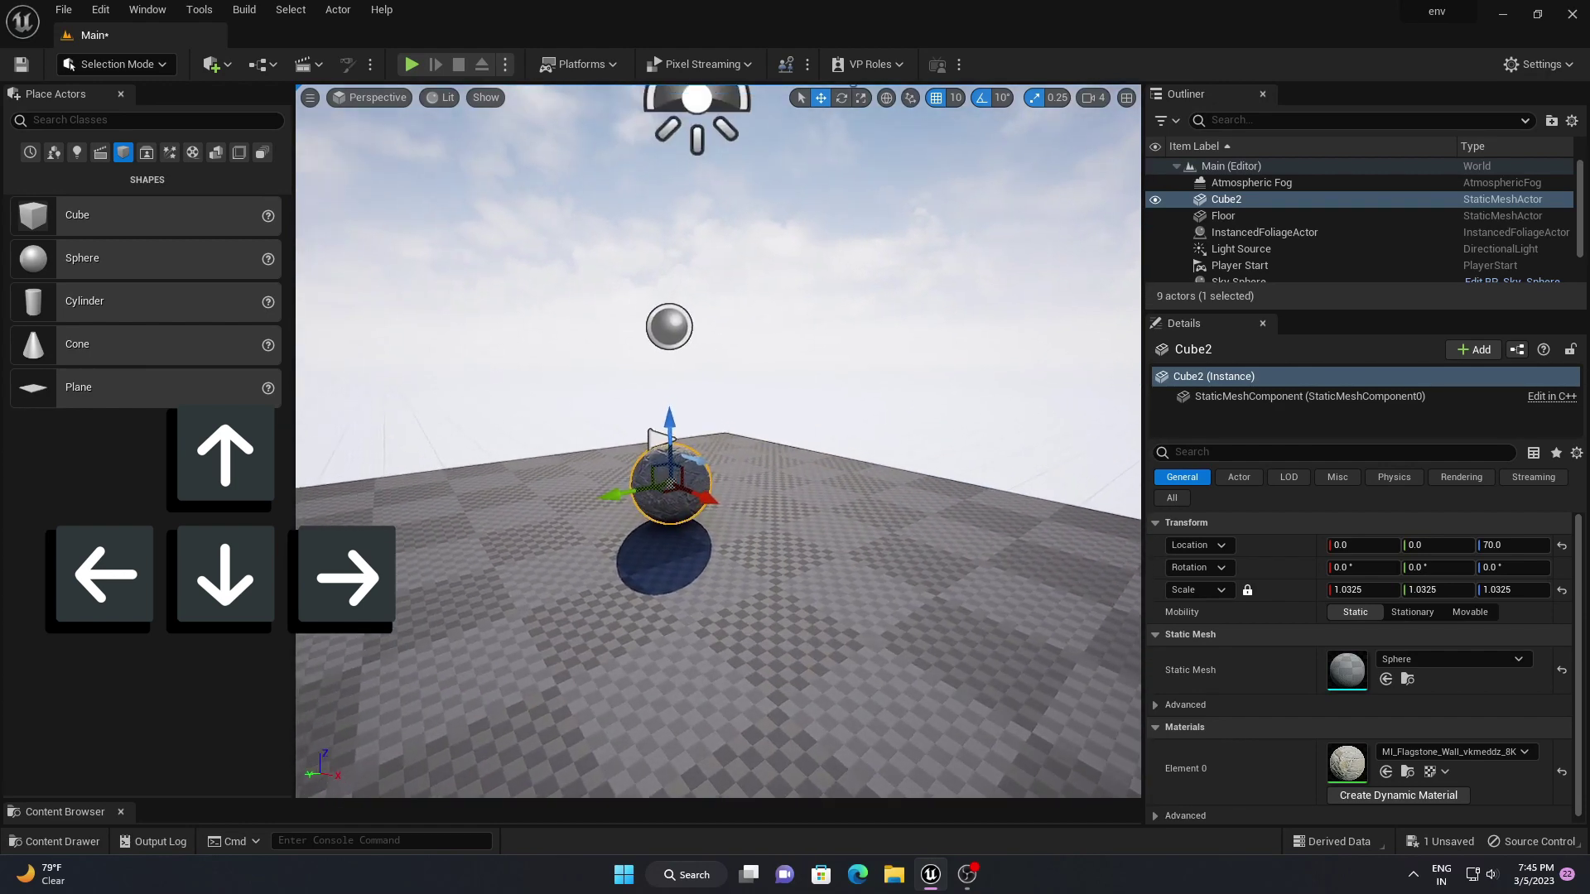
Practise moving the viewport camera backward away from the floor and forward again towards the flagstone sphere
key(Down)
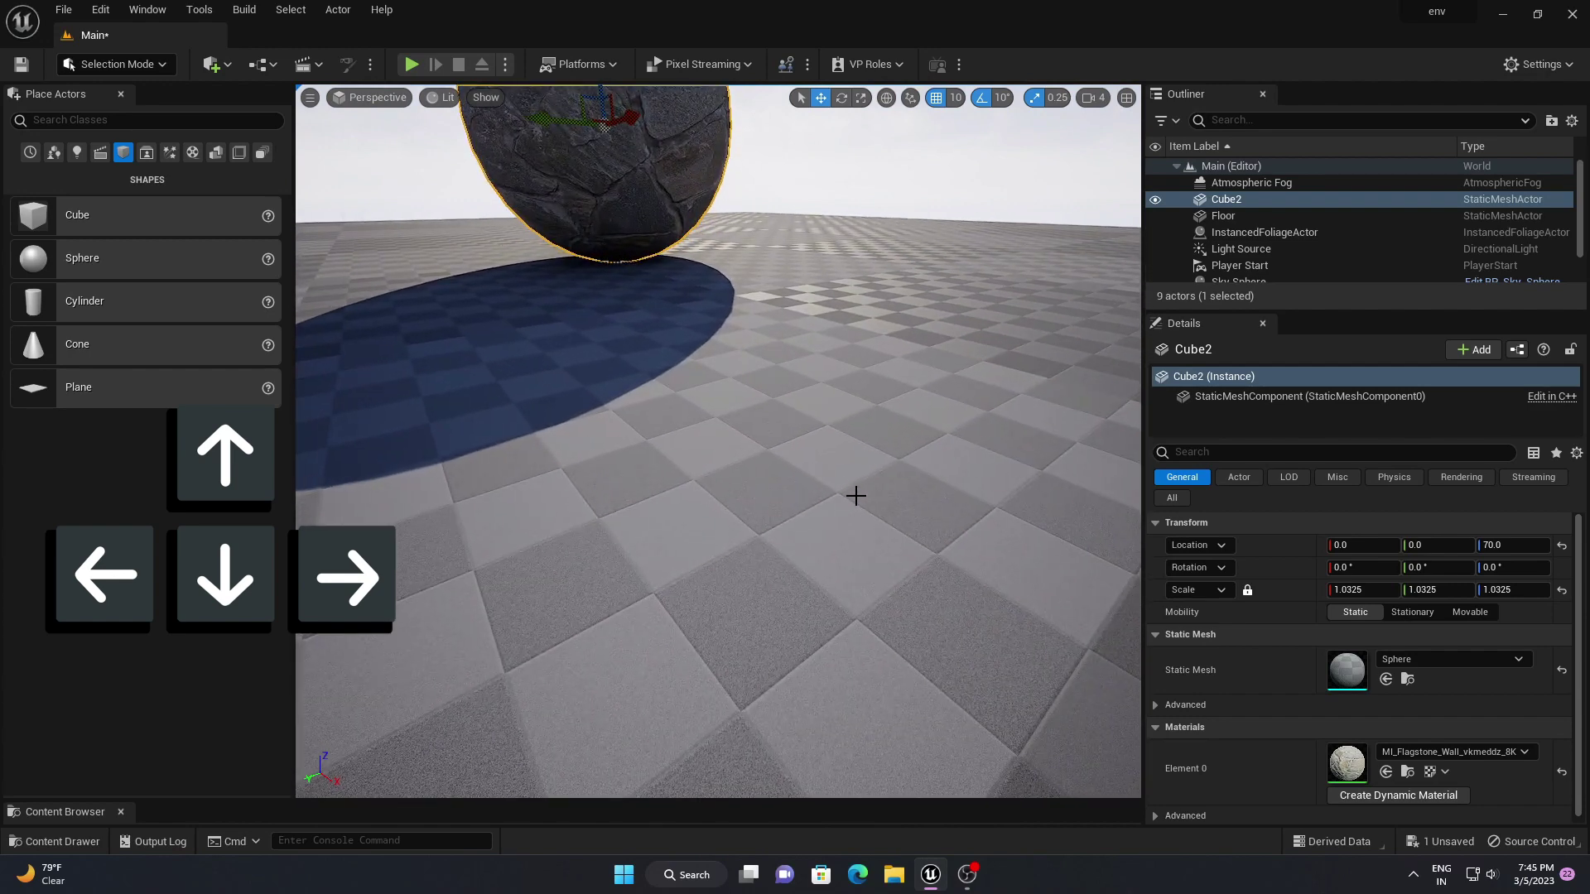
key(Down)
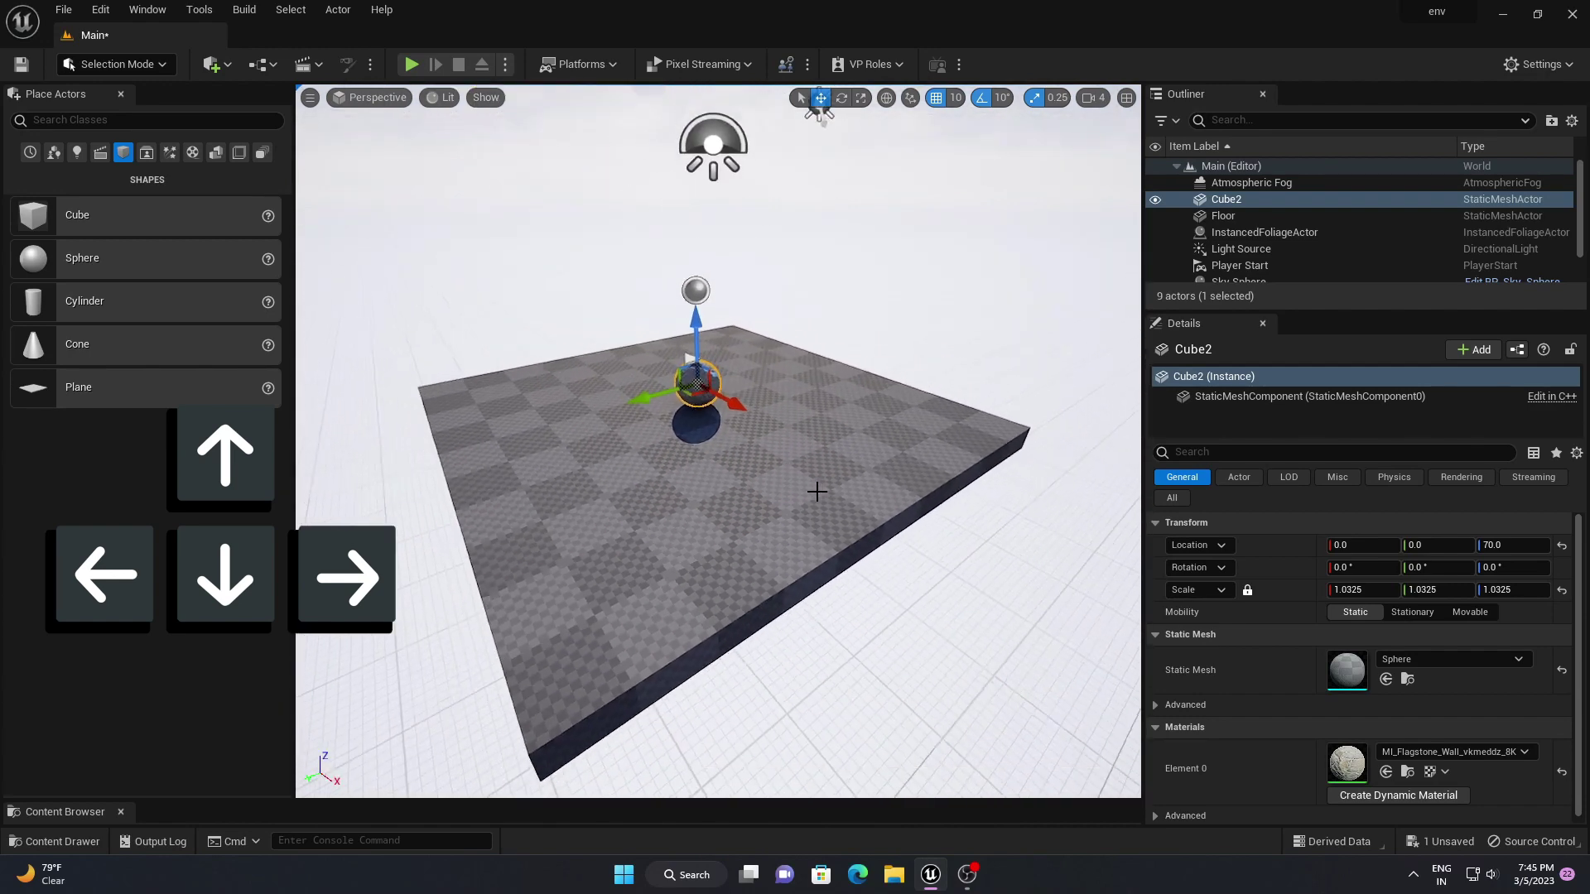
key(Down)
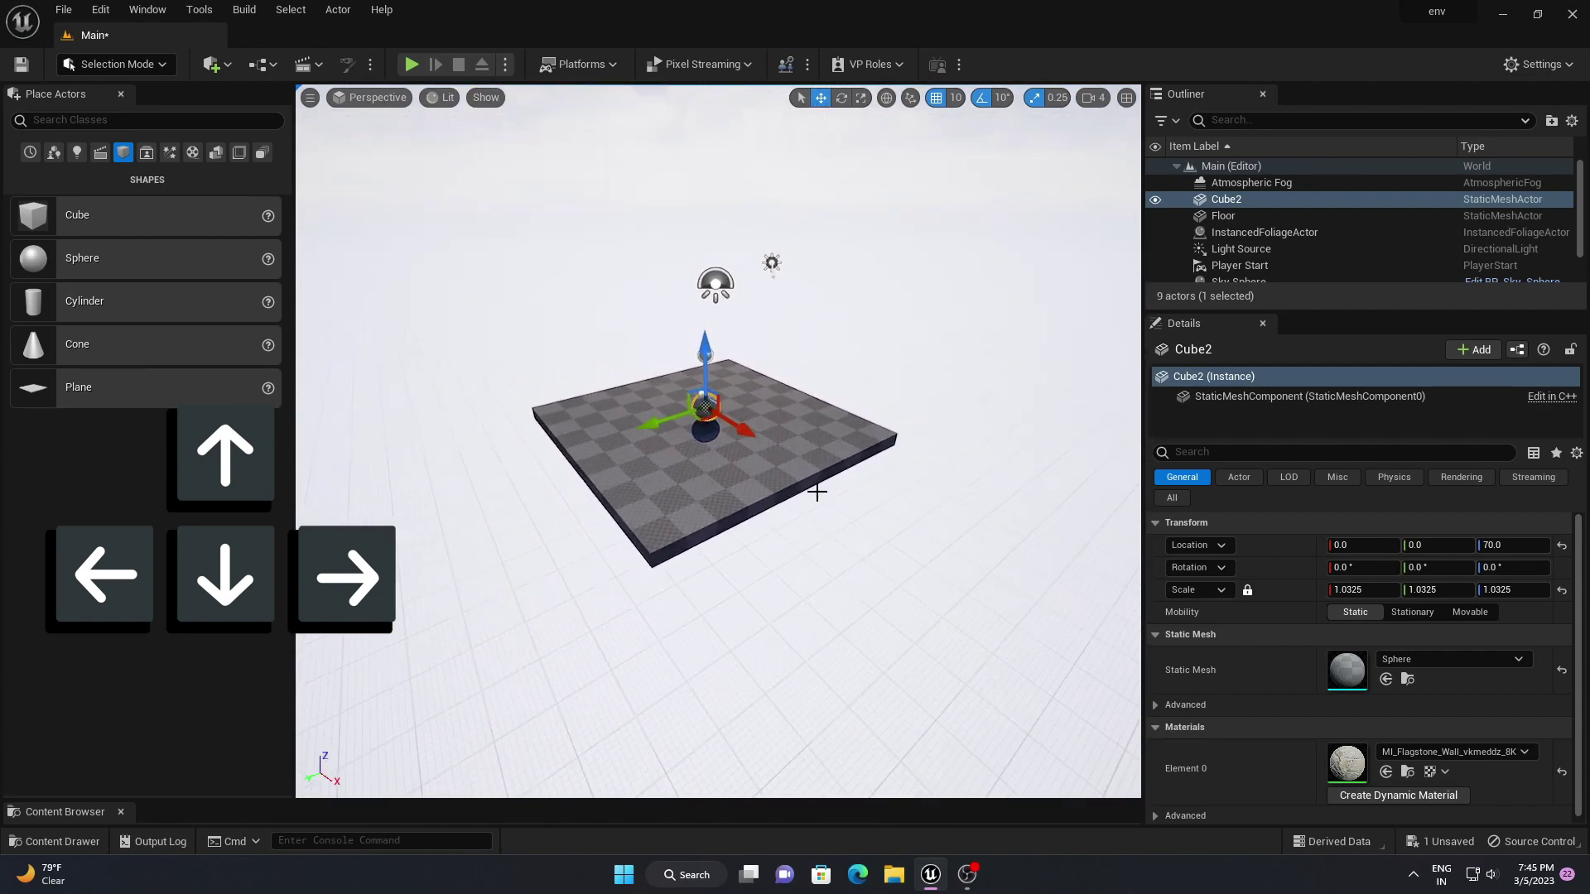
key(Up)
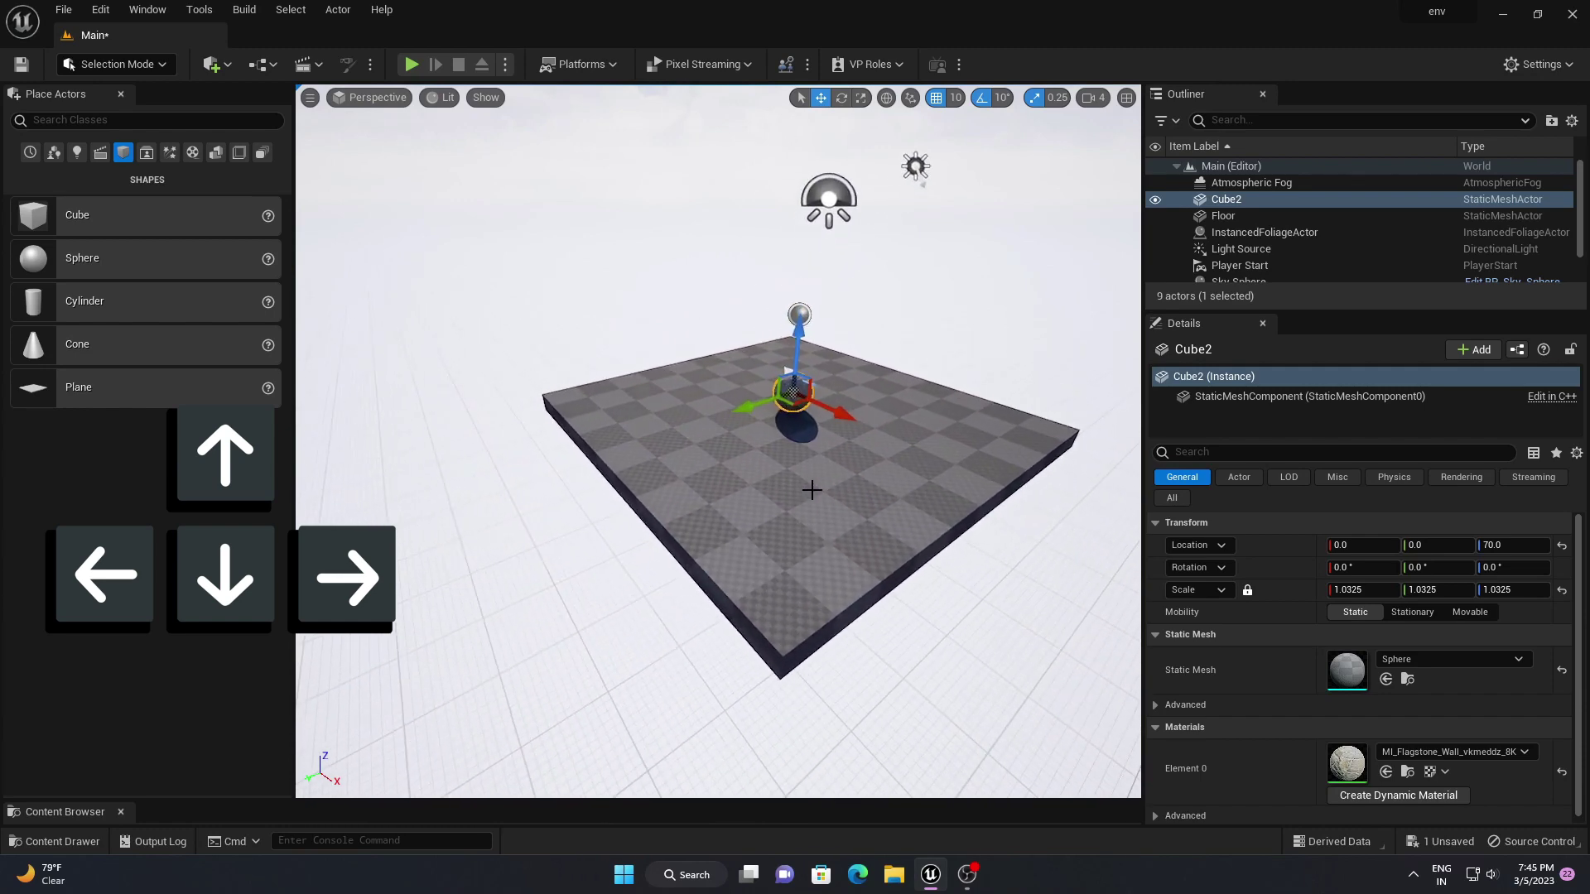
key(Up)
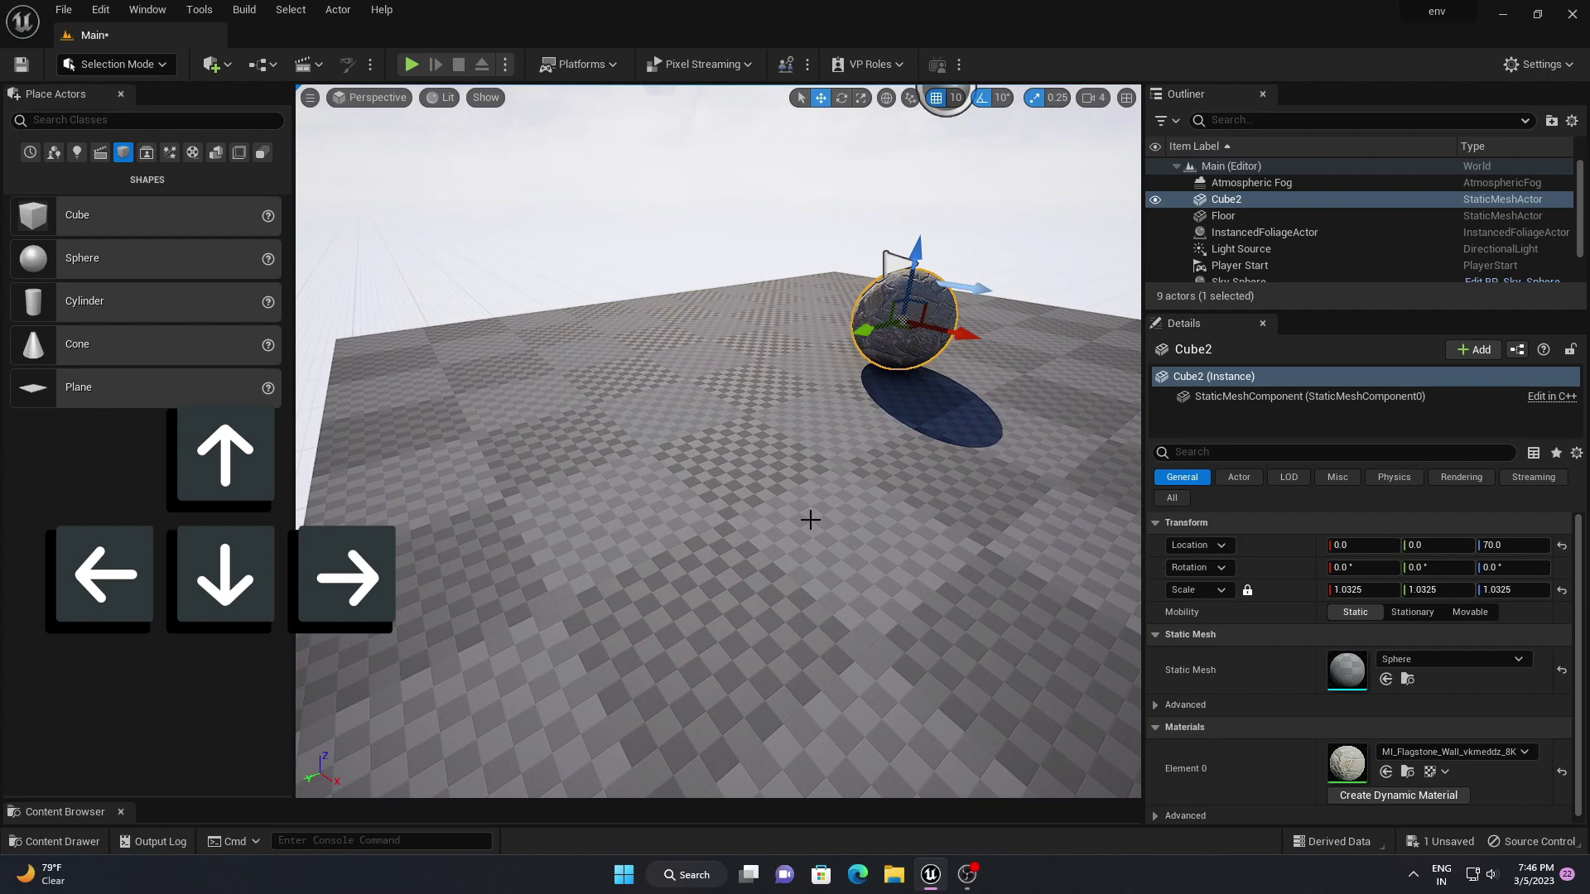
Tilt the viewport camera up to the sky and travel sideways, backward and forward to view the floor's underside
right_drag(844, 515, 843, 348)
right_drag(869, 497, 869, 523)
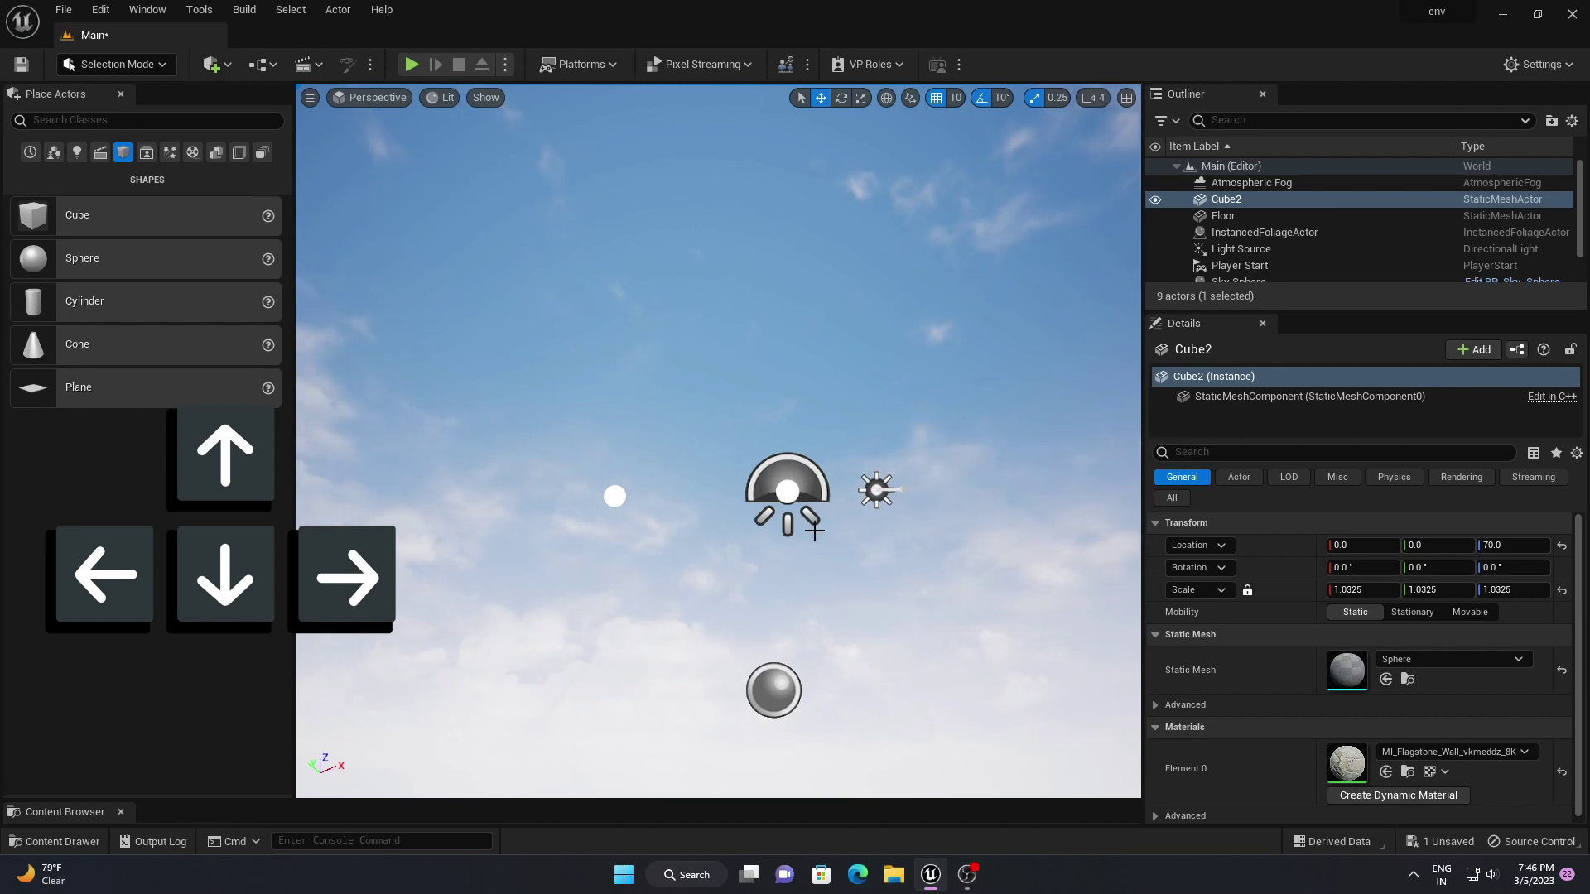
key(Left)
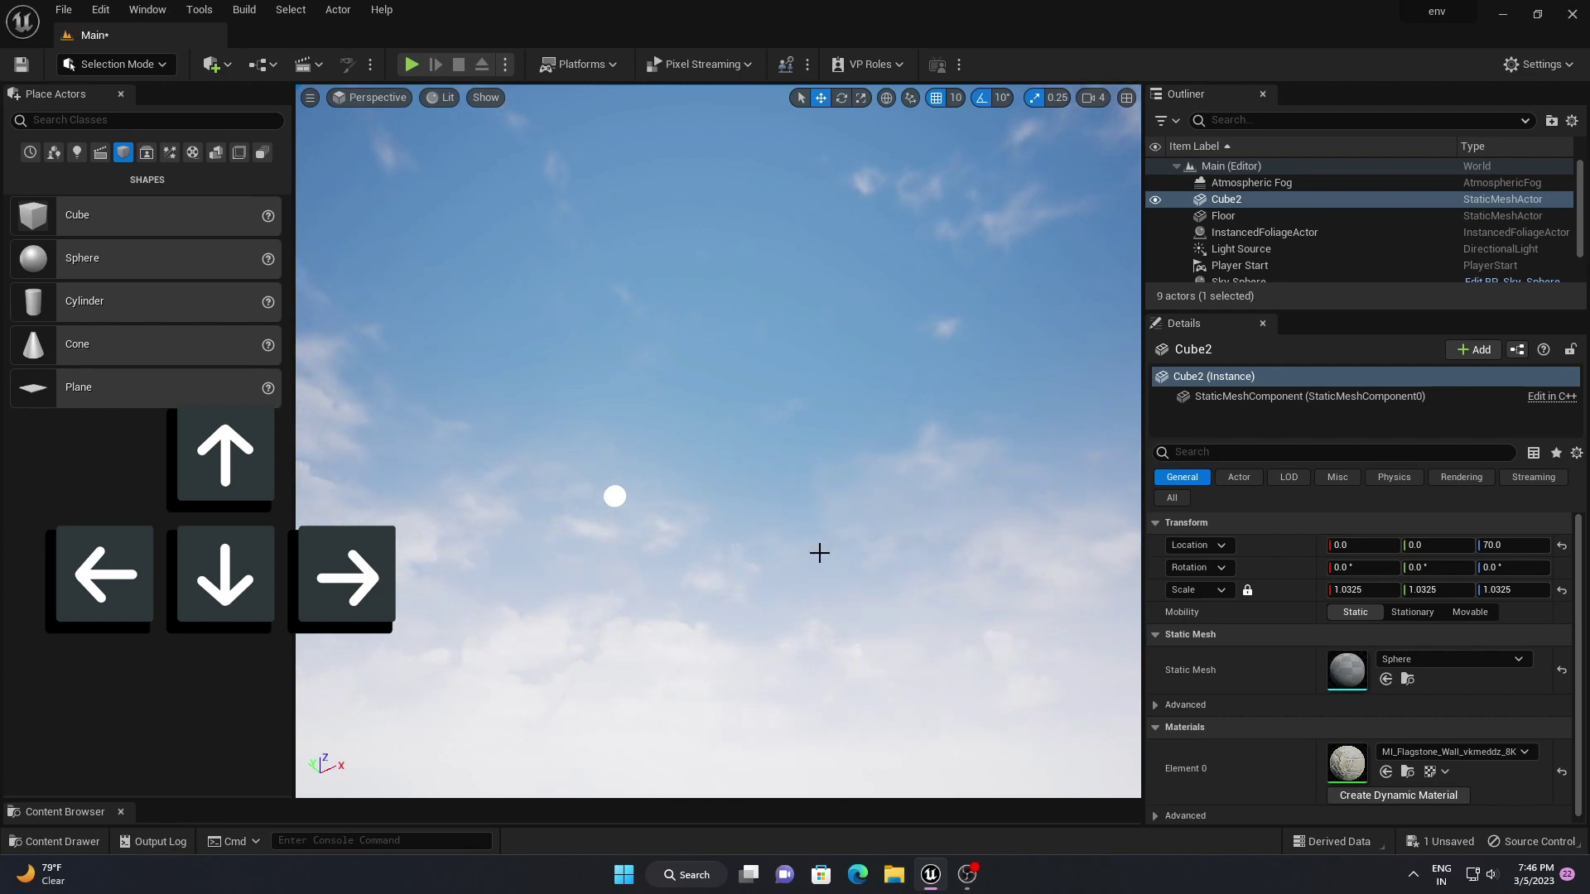
key(Down)
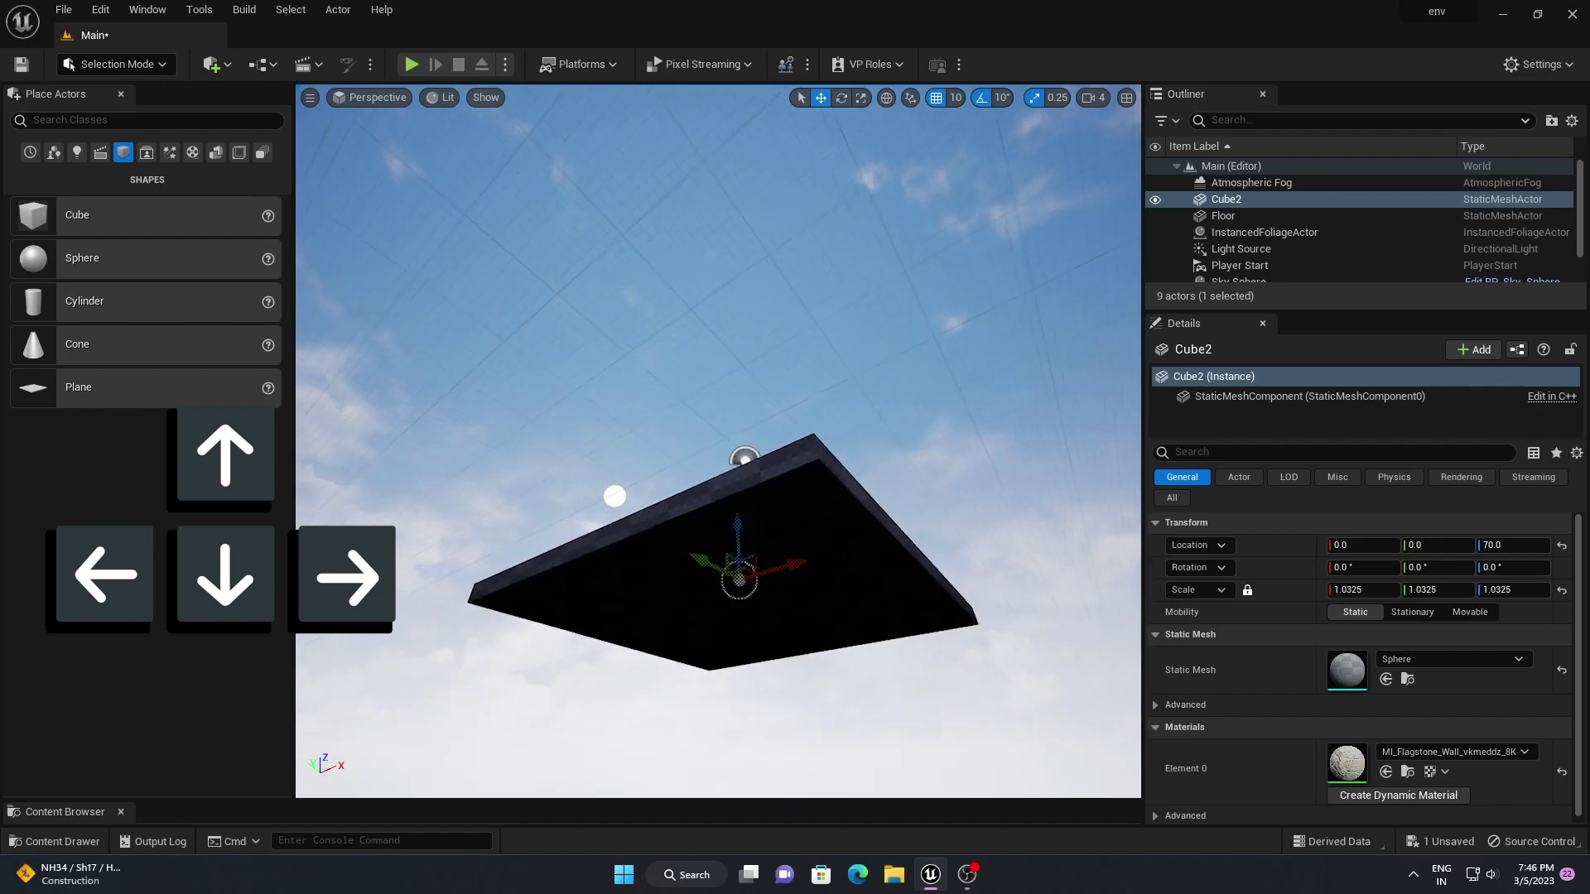
key(Up)
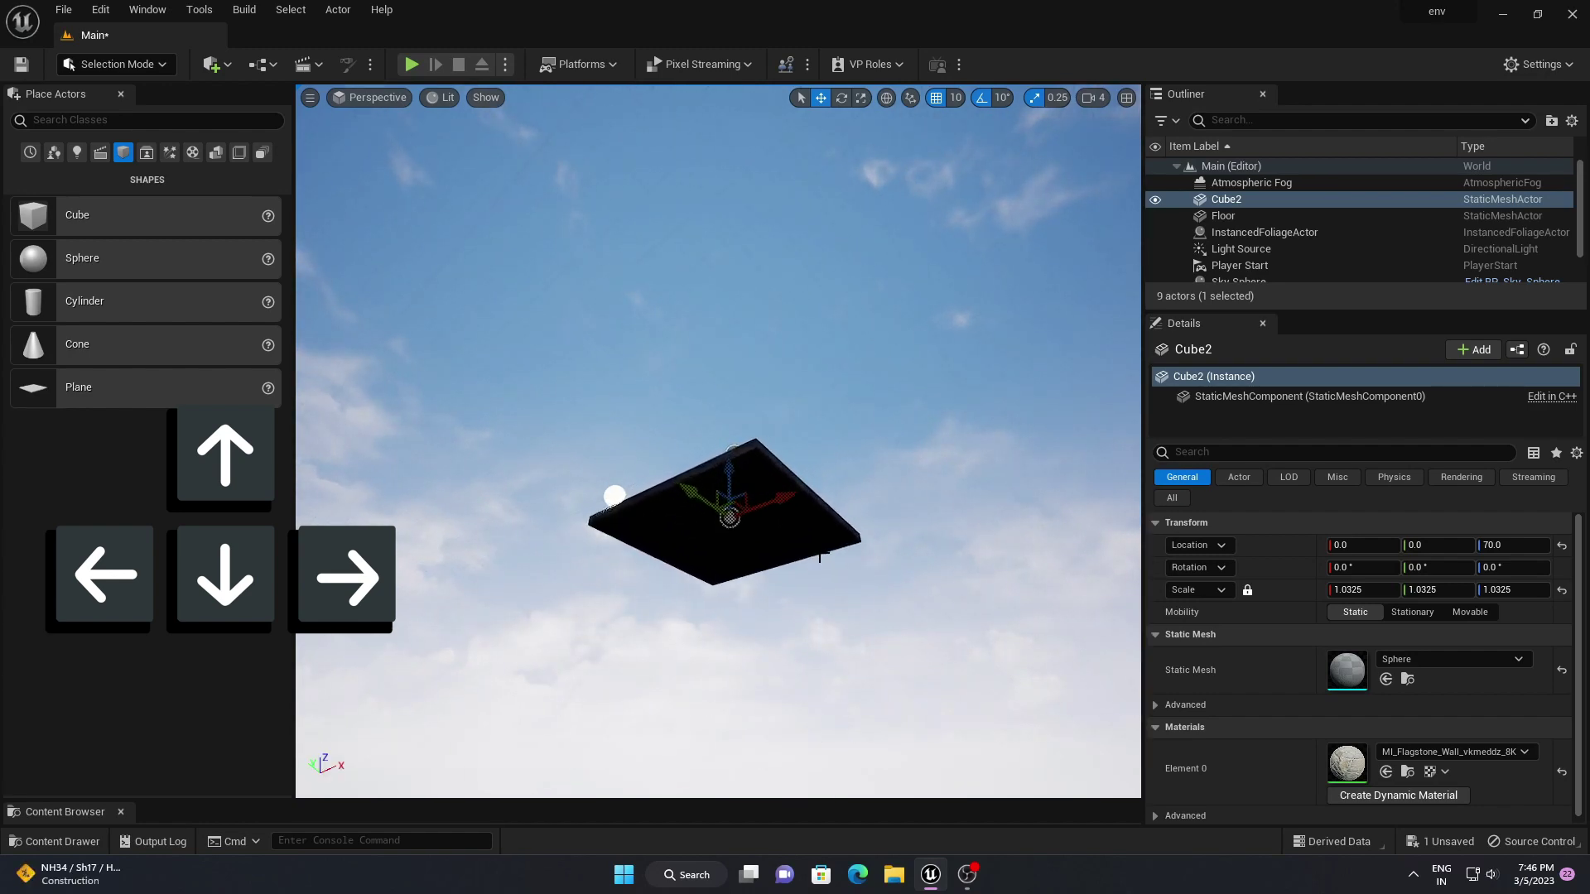
Fly the viewport camera back above the floor, turn it around and frame the flagstone sphere from another side
right_drag(802, 429, 497, 439)
key(Up)
key(Up)
key(Down)
right_drag(809, 393, 882, 393)
scroll(812, 321, up, 12)
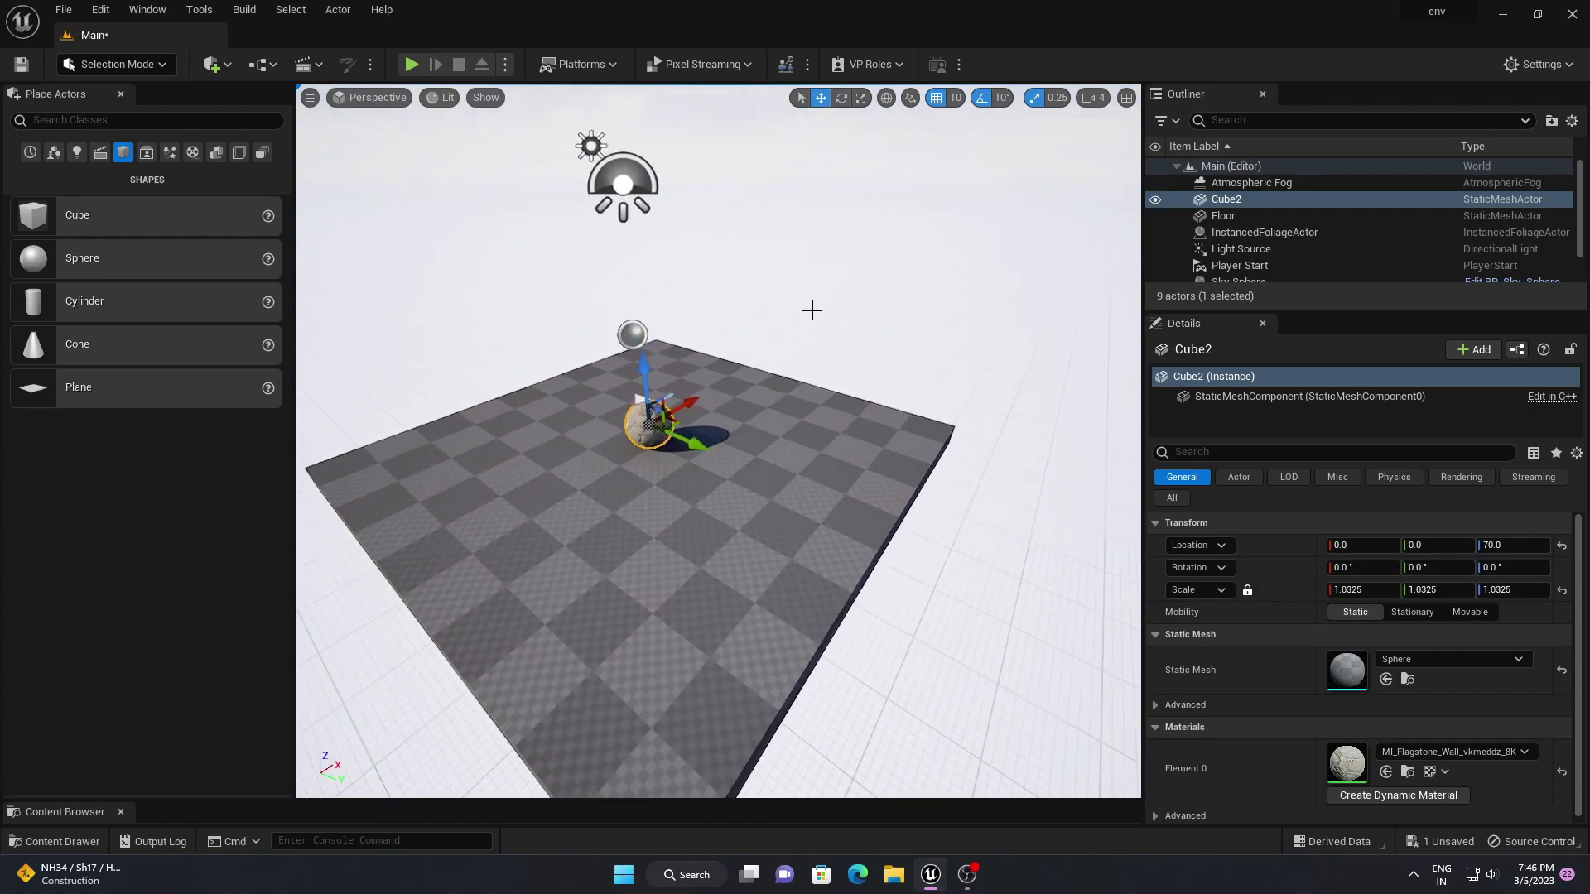
right_drag(805, 295, 762, 244)
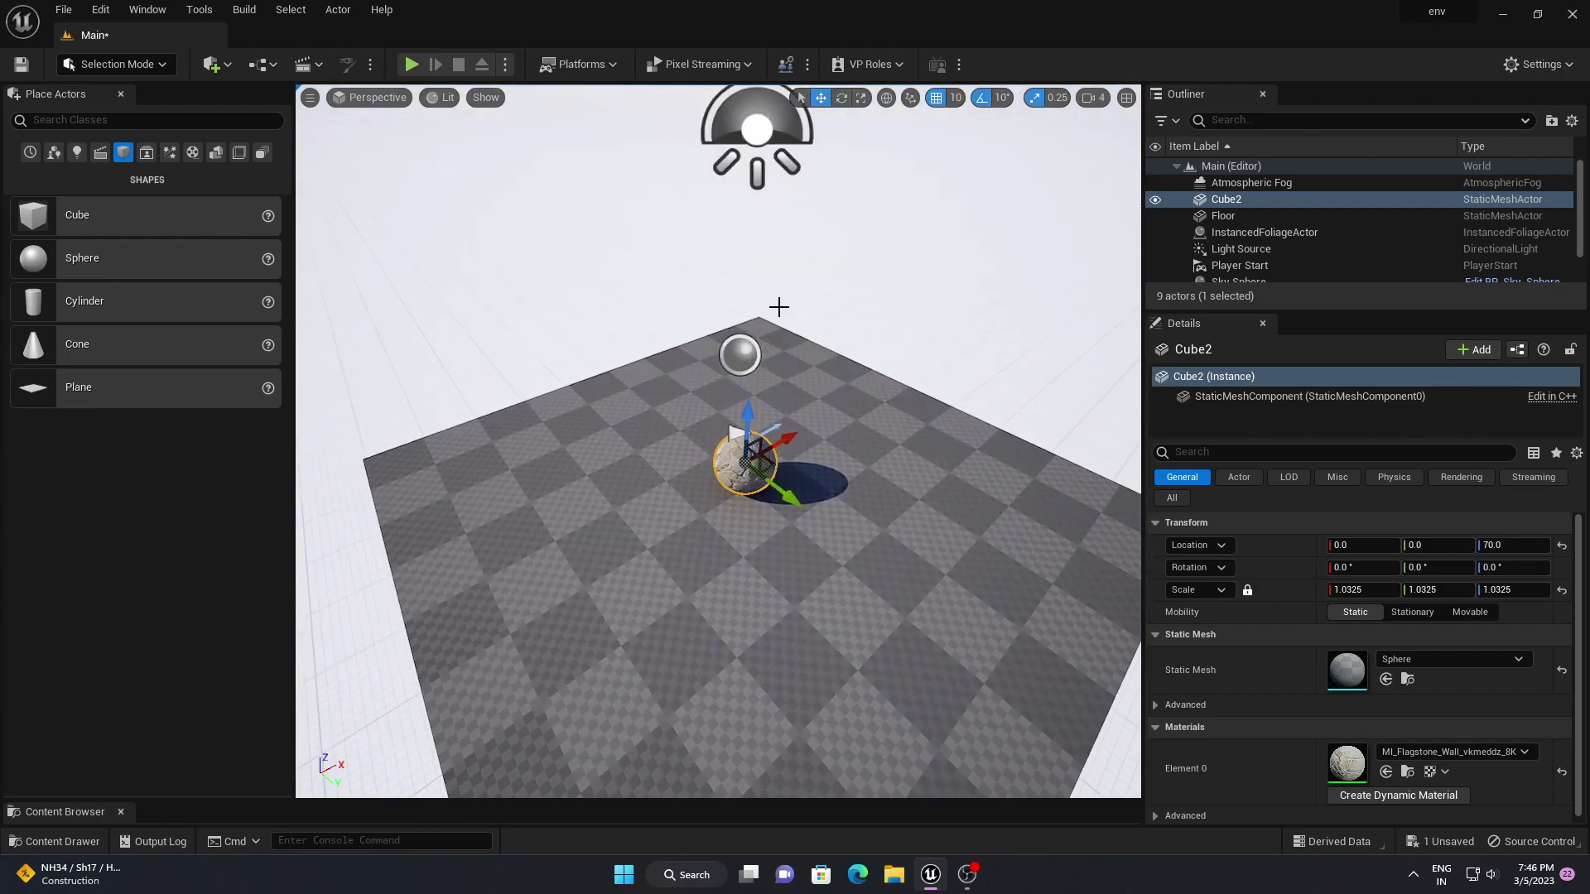